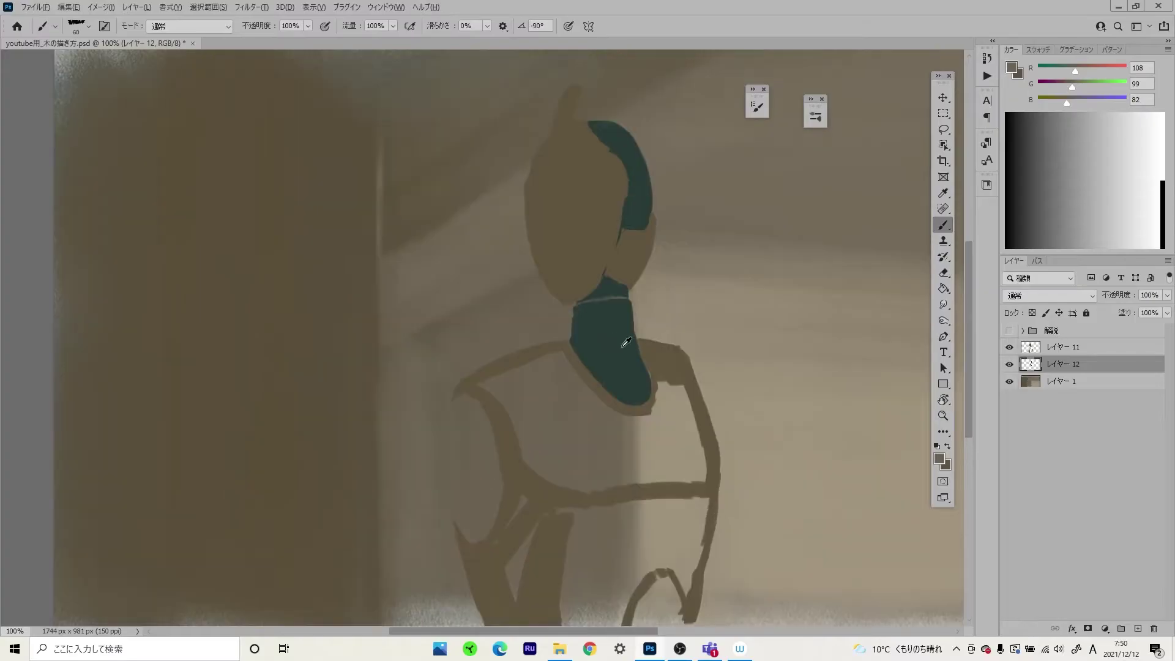
- Brush a teal stroke beside the bronze arm, then pick a darker teal
{"action": "mouse_move", "coordinate": [514, 306]}
{"action": "left_mouse_down"}
{"action": "mouse_move", "coordinate": [471, 337]}
{"action": "mouse_move", "coordinate": [496, 531]}
{"action": "mouse_move", "coordinate": [490, 483]}
{"action": "left_mouse_up"}
{"action": "left_click", "coordinate": [939, 459]}
- Fill the left shoulder joint ring with dark teal strokes
{"action": "left_click", "coordinate": [446, 183]}
{"action": "left_click_drag", "start_coordinate": [486, 368], "coordinate": [527, 550]}
{"action": "key", "text": "ctrl+plus"}
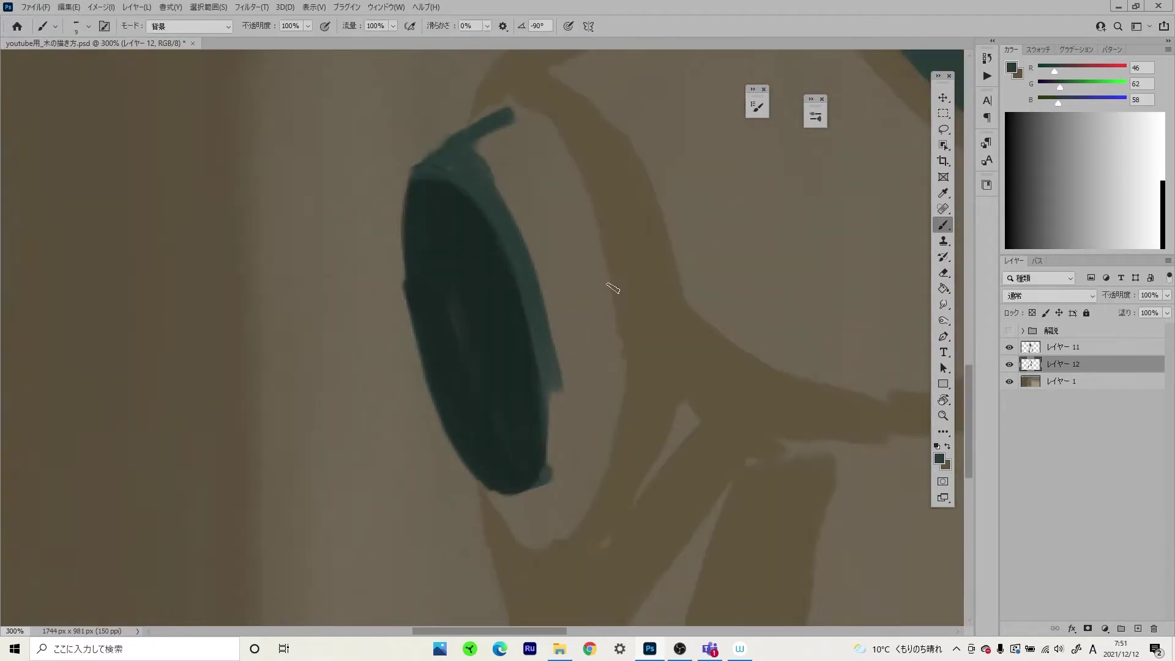
{"action": "mouse_move", "coordinate": [507, 245]}
{"action": "left_mouse_down"}
{"action": "mouse_move", "coordinate": [588, 361]}
{"action": "mouse_move", "coordinate": [605, 339]}
{"action": "left_mouse_up"}
{"action": "left_click_drag", "start_coordinate": [633, 428], "coordinate": [575, 531]}
{"action": "key", "text": "ctrl+plus"}
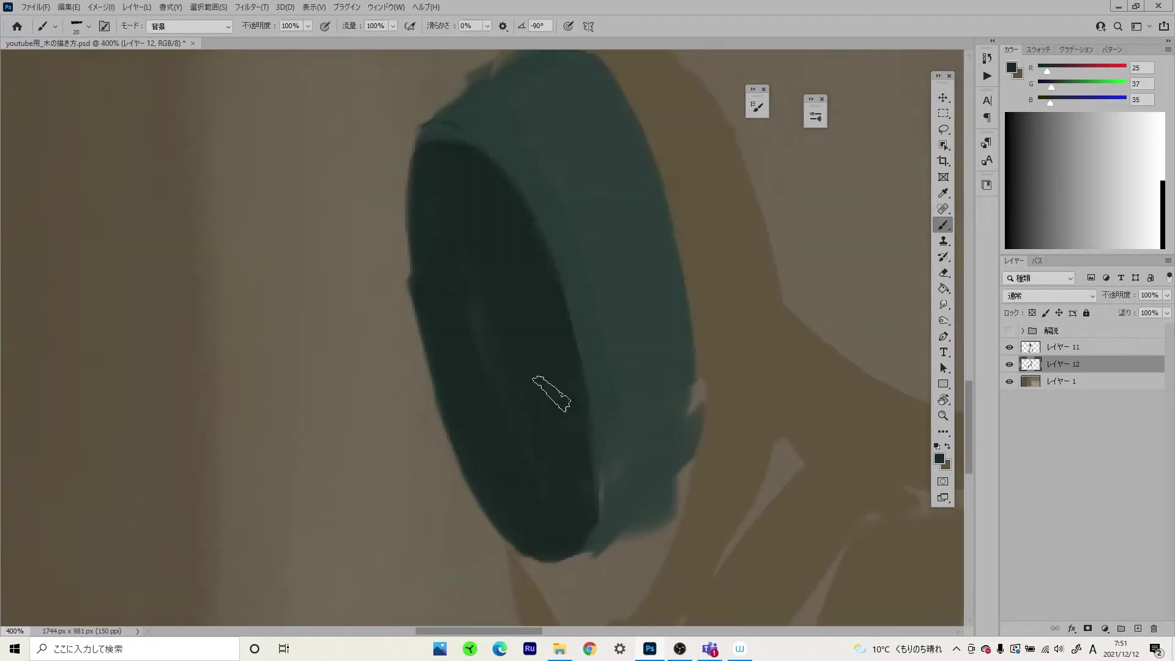
{"action": "left_click_drag", "start_coordinate": [691, 337], "coordinate": [618, 483]}
{"action": "key", "text": "ctrl+minus"}
{"action": "key", "text": "ctrl+minus"}
{"action": "key", "text": "ctrl+minus"}
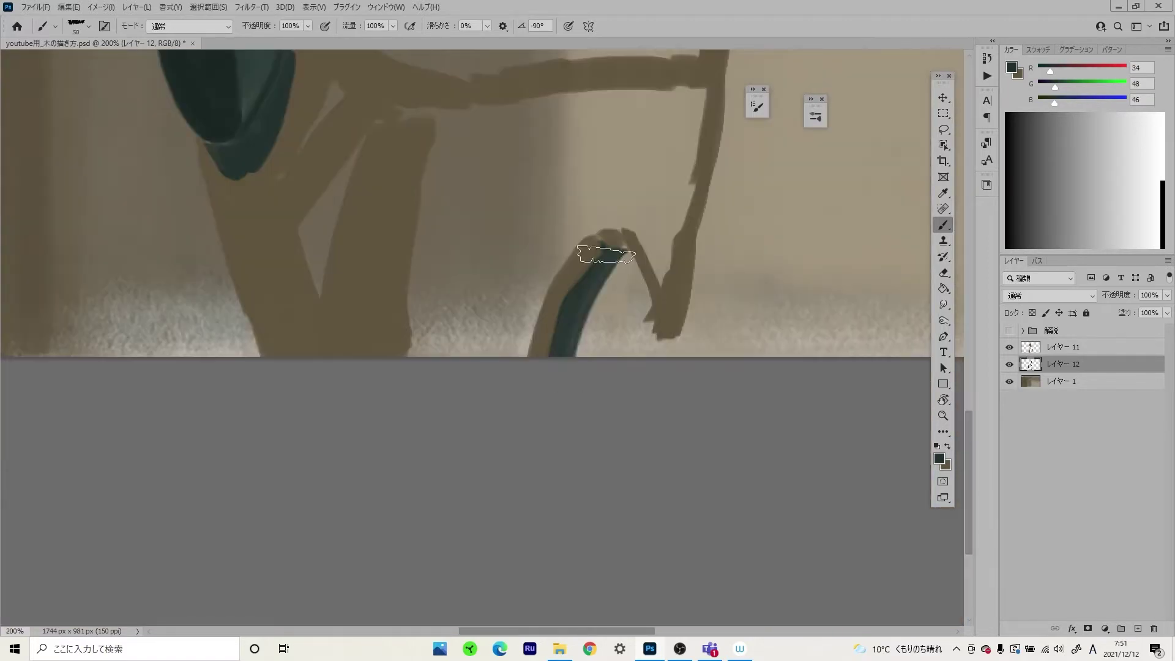
{"action": "key", "text": "ctrl+minus"}
- Add new Layer 13 and choose a dark line colour for outlines
{"action": "key", "text": "ctrl+plus"}
{"action": "key", "text": "ctrl+plus"}
{"action": "key", "text": "ctrl+plus"}
{"action": "key", "text": "ctrl+shift+alt+n"}
{"action": "right_click", "coordinate": [524, 140]}
{"action": "key", "text": "Escape"}
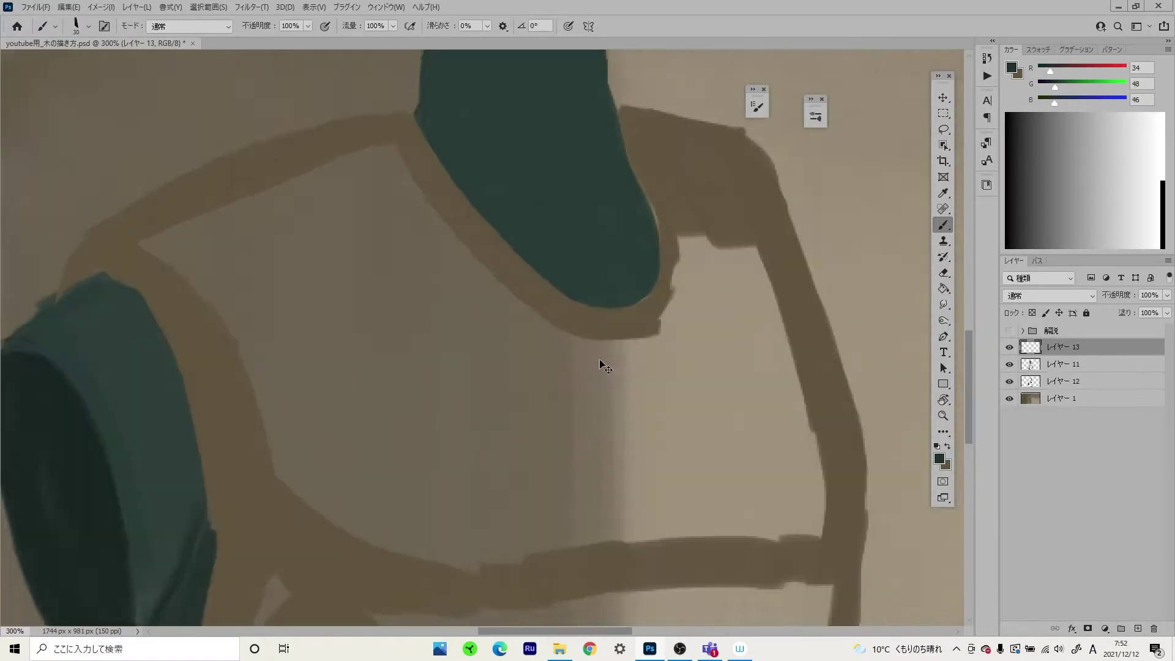
{"action": "key", "text": "i"}
{"action": "key", "text": "Return"}
{"action": "key", "text": "b"}
- Draw thin dark outlines along the joint rims and across the chest
{"action": "left_click_drag", "start_coordinate": [407, 270], "coordinate": [450, 195]}
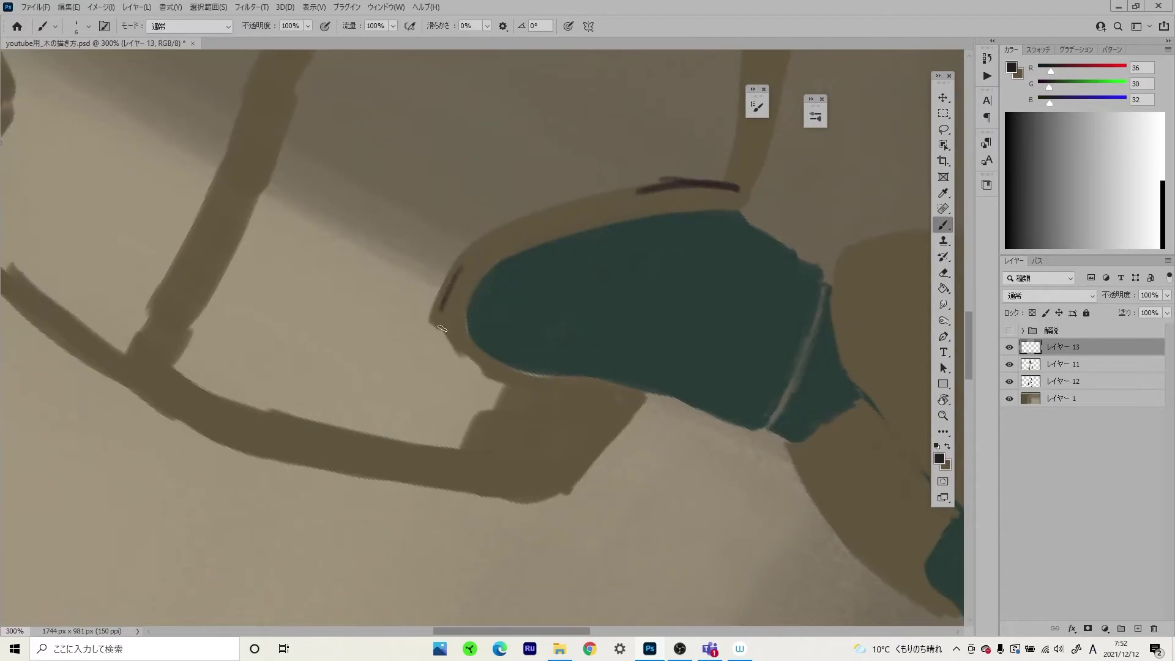
{"action": "key", "text": "r"}
{"action": "left_click_drag", "start_coordinate": [482, 304], "coordinate": [487, 142]}
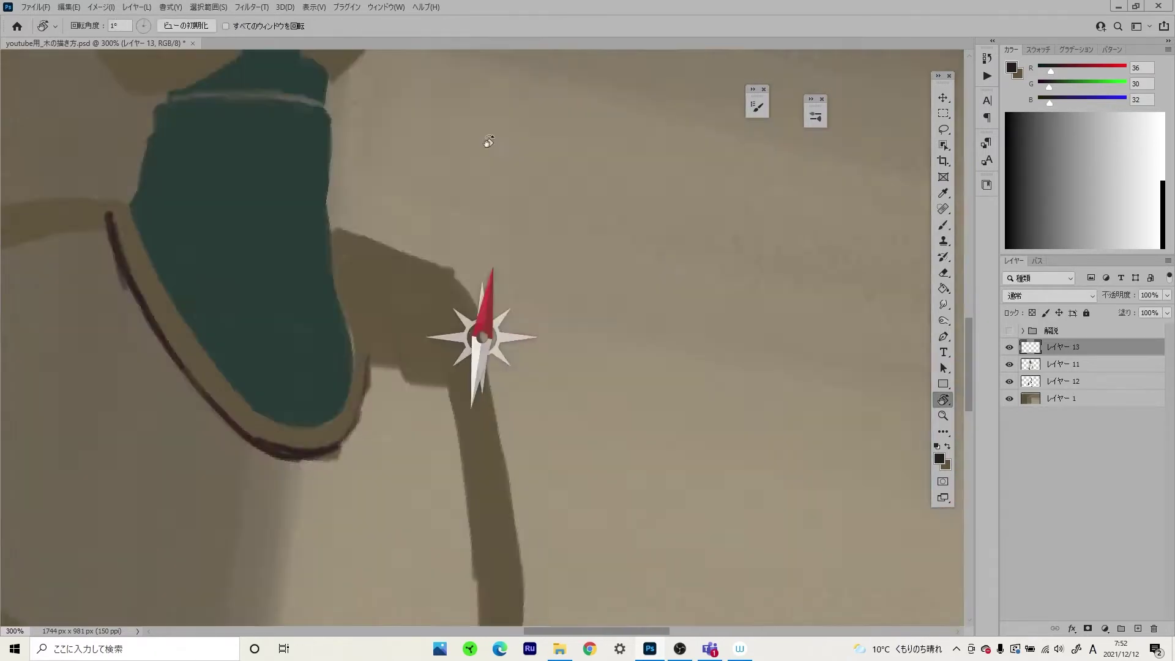
{"action": "key", "text": "ctrl+plus"}
{"action": "left_click_drag", "start_coordinate": [389, 265], "coordinate": [433, 305]}
{"action": "key", "text": "bracketright"}
{"action": "key", "text": "bracketright"}
{"action": "key", "text": "bracketright"}
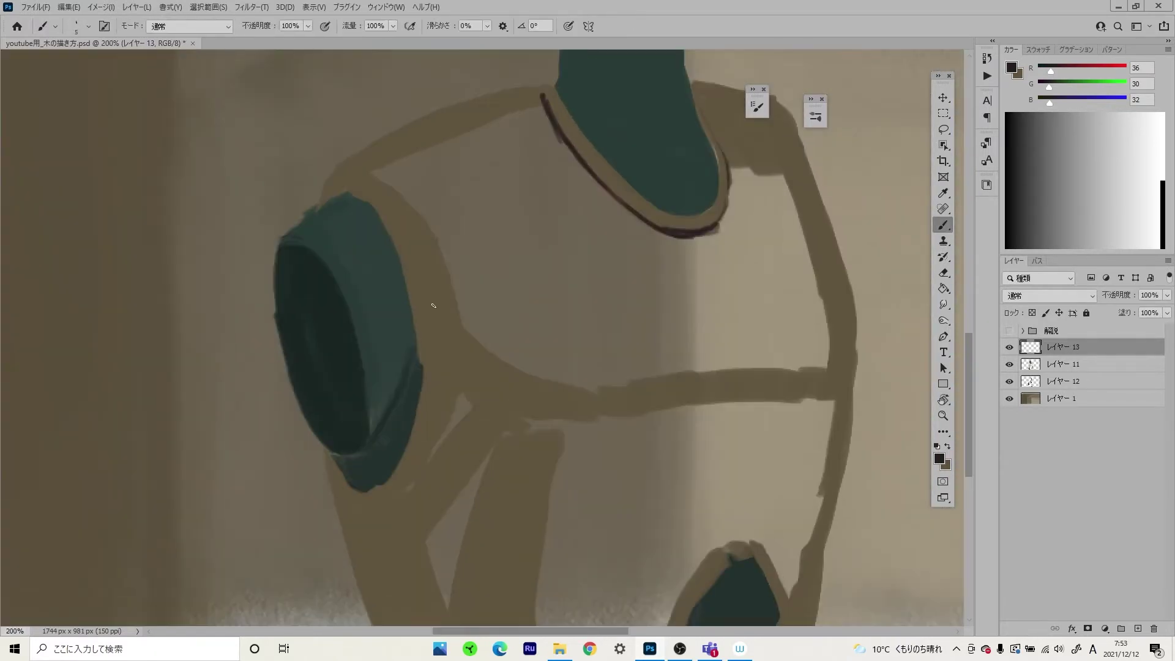
{"action": "left_click_drag", "start_coordinate": [593, 193], "coordinate": [428, 257]}
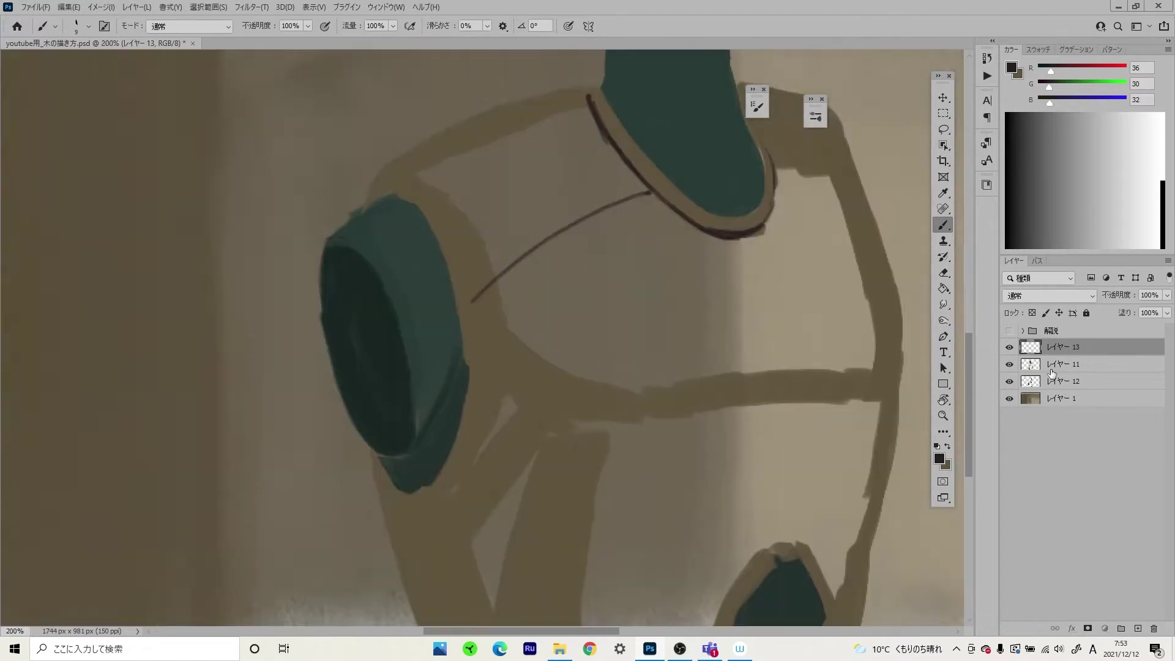
{"action": "key", "text": "ctrl+plus"}
{"action": "key", "text": "e"}
{"action": "key", "text": "alt+bracketleft"}
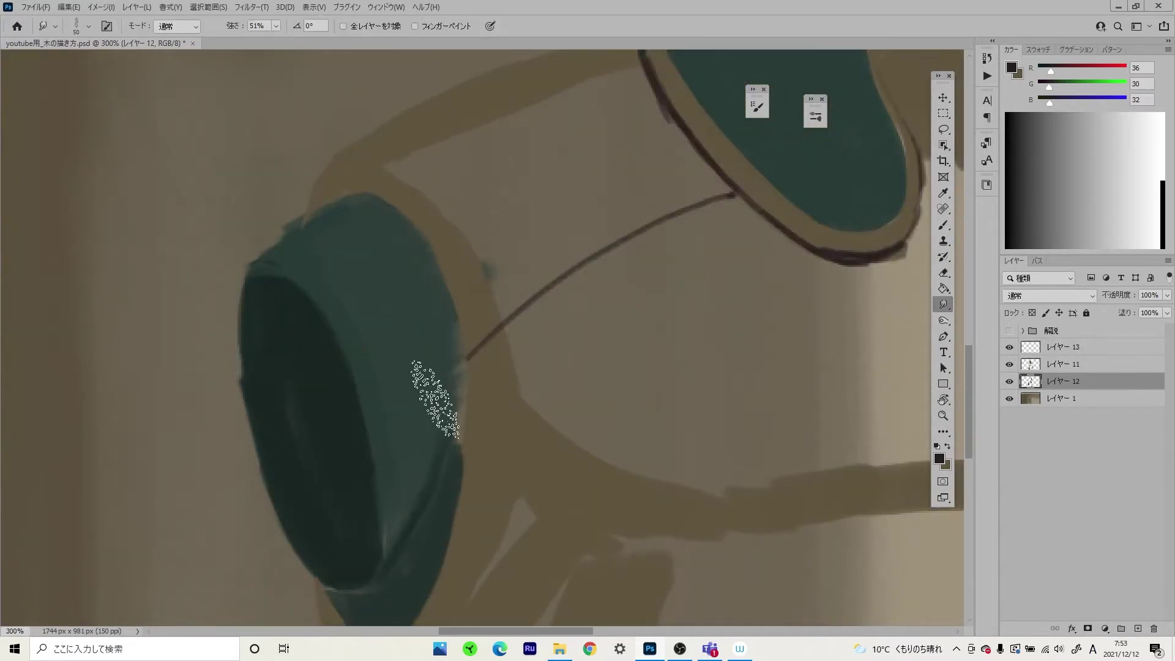
- On layer 13, trace dark lines along the teal joints' edges and rims
{"action": "key", "text": "b"}
{"action": "key", "text": "alt+bracketright"}
{"action": "mouse_move", "coordinate": [470, 367]}
{"action": "left_mouse_down"}
{"action": "mouse_move", "coordinate": [351, 205]}
{"action": "mouse_move", "coordinate": [270, 468]}
{"action": "left_mouse_up"}
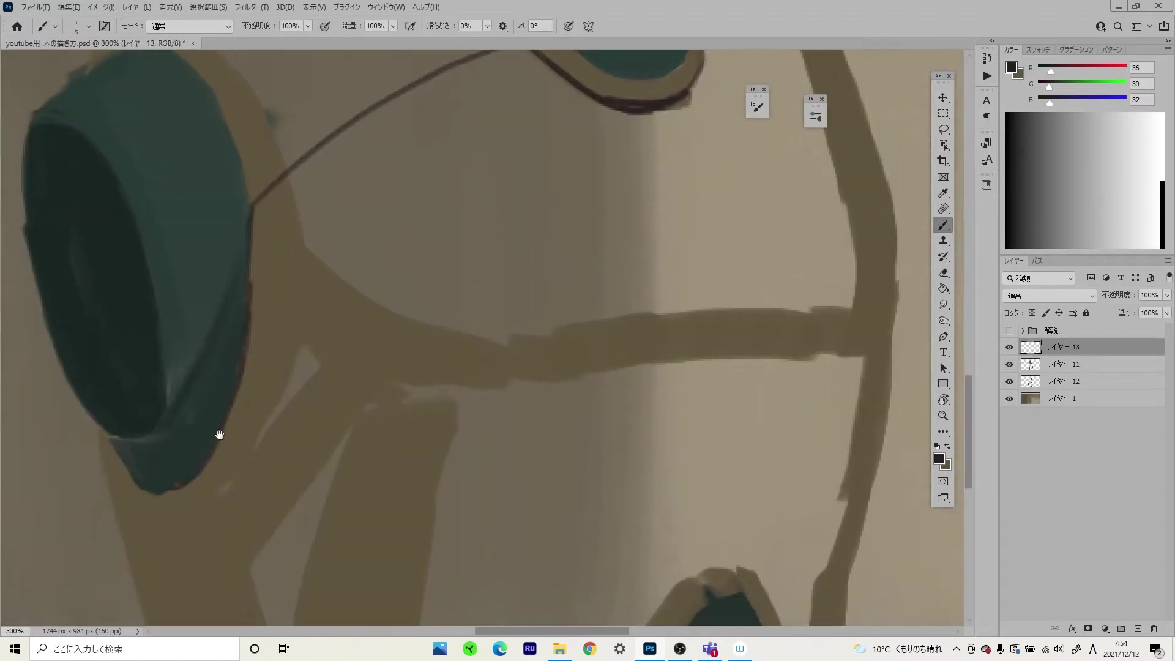
{"action": "left_click_drag", "start_coordinate": [281, 508], "coordinate": [222, 474]}
{"action": "left_click_drag", "start_coordinate": [161, 420], "coordinate": [374, 301]}
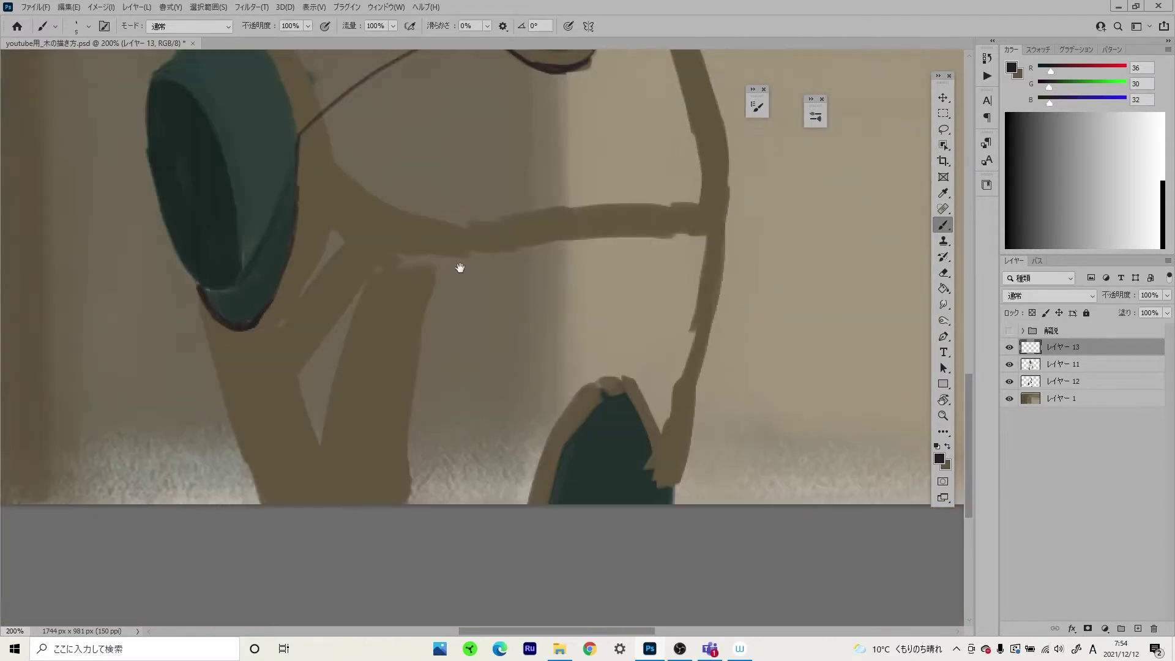
{"action": "scroll", "coordinate": [440, 318], "scroll_direction": "down", "scroll_amount": 2}
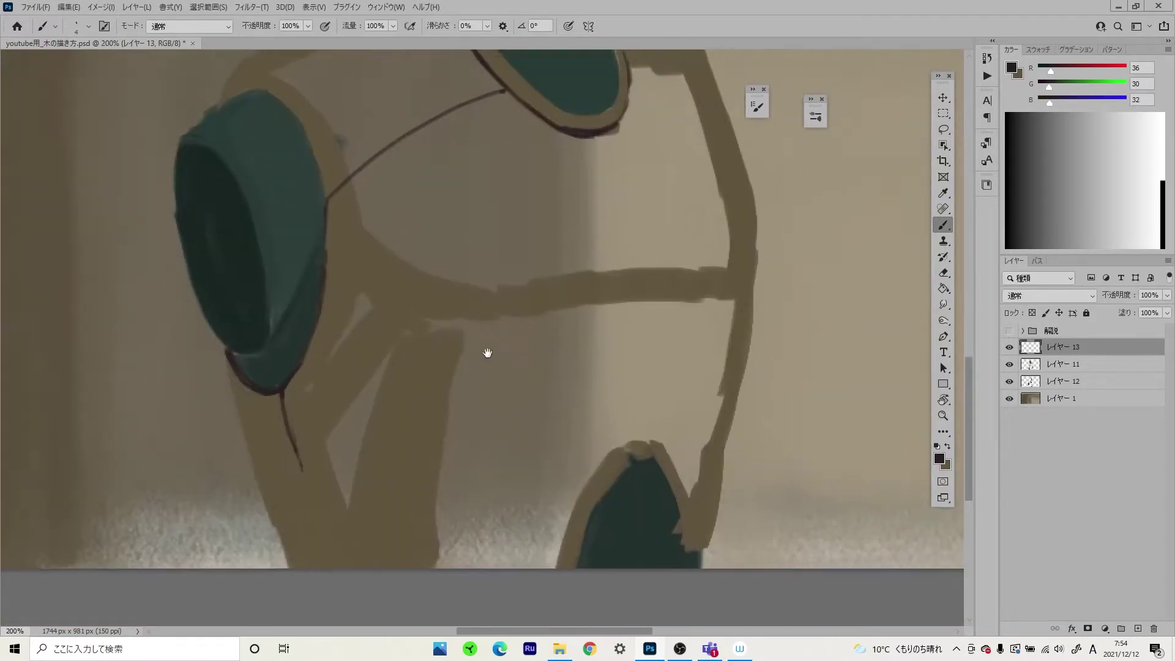
{"action": "scroll", "coordinate": [483, 294], "scroll_direction": "down", "scroll_amount": 2}
{"action": "scroll", "coordinate": [459, 306], "scroll_direction": "down", "scroll_amount": 2}
{"action": "scroll", "coordinate": [511, 280], "scroll_direction": "up", "scroll_amount": 1}
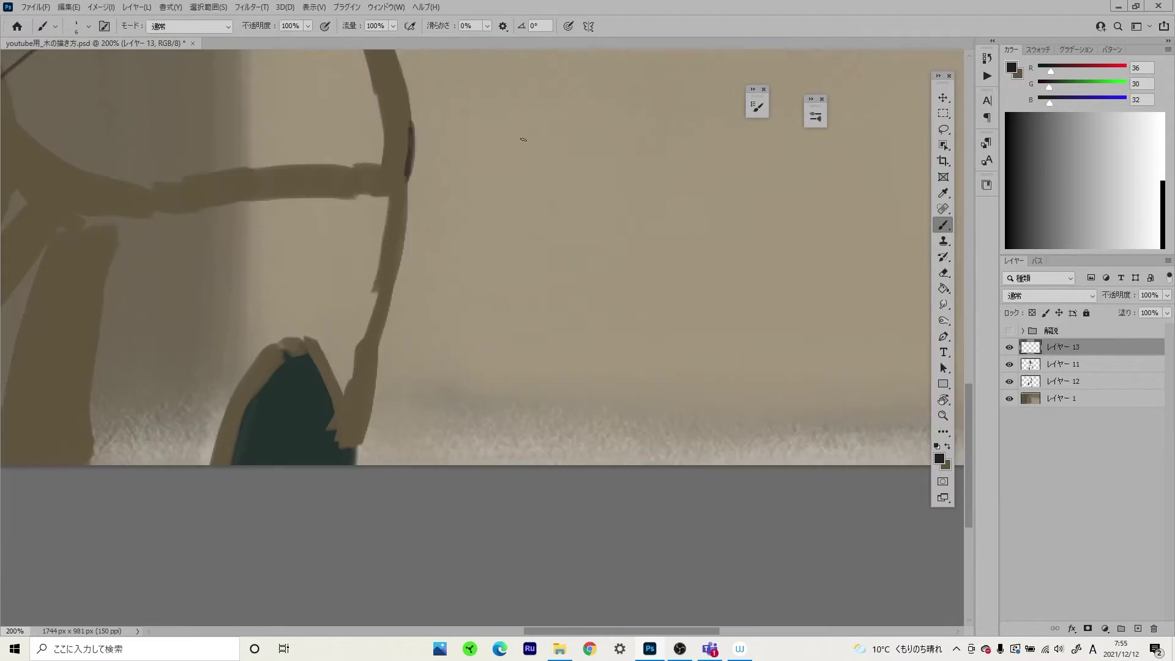
{"action": "left_click_drag", "start_coordinate": [256, 192], "coordinate": [264, 222]}
{"action": "scroll", "coordinate": [265, 197], "scroll_direction": "up", "scroll_amount": 1}
{"action": "left_click_drag", "start_coordinate": [382, 294], "coordinate": [401, 281]}
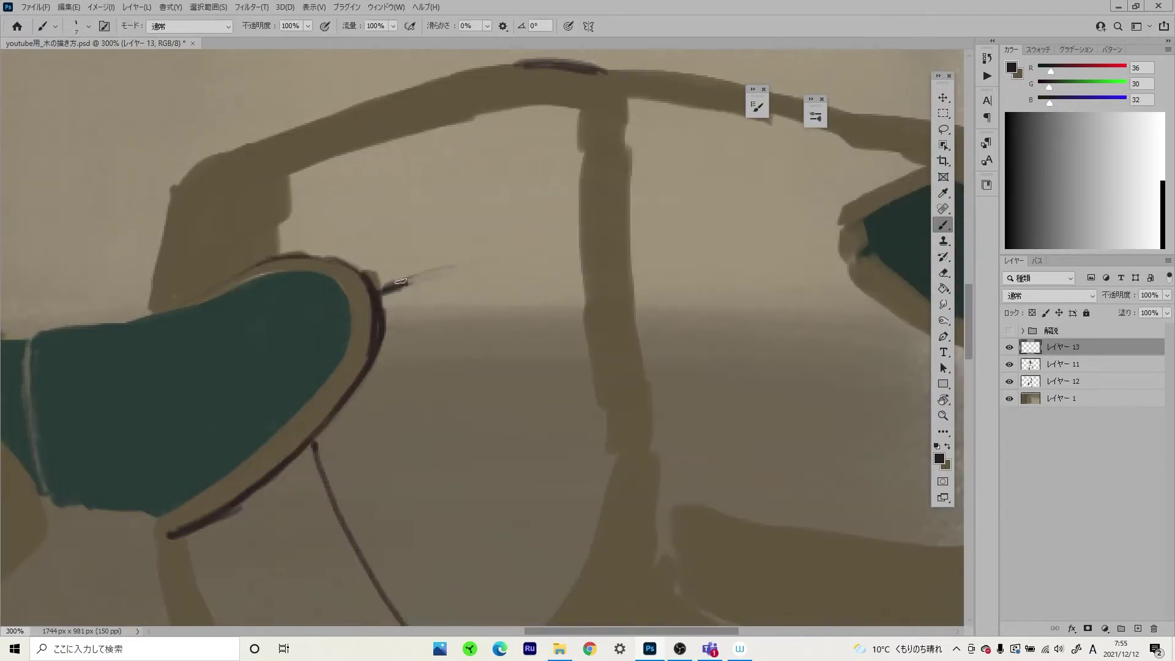
- Draw and darken the chest band line, left vertical line, and an up-right line
{"action": "left_click_drag", "start_coordinate": [583, 252], "coordinate": [515, 343]}
{"action": "scroll", "coordinate": [648, 304], "scroll_direction": "down", "scroll_amount": 5}
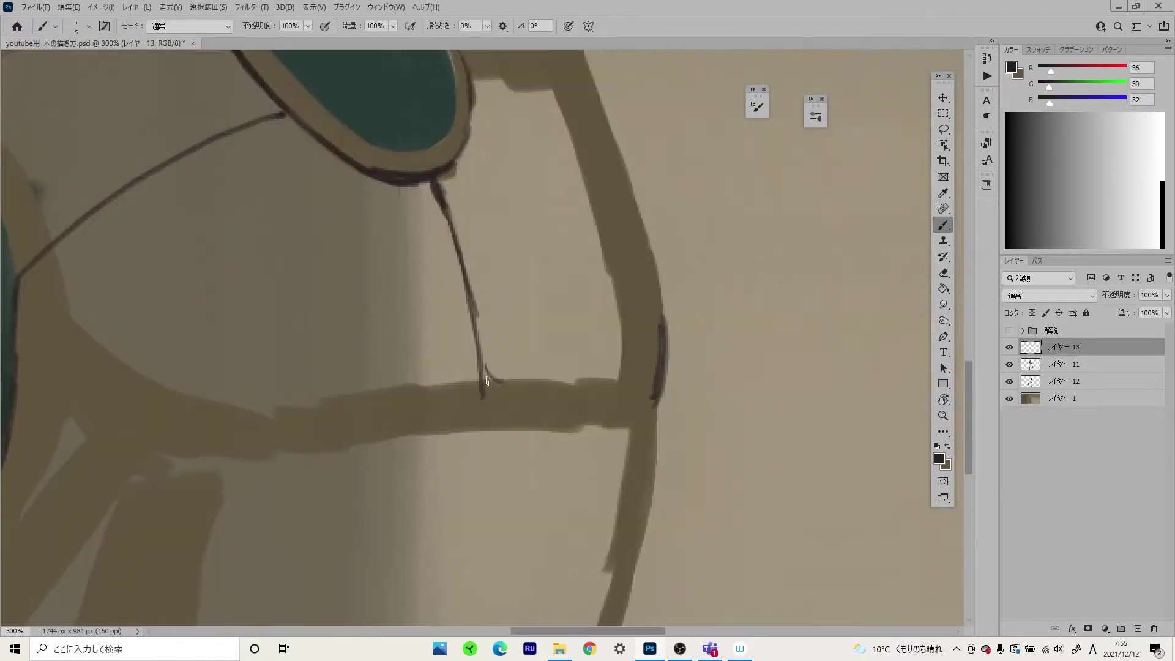
{"action": "left_click_drag", "start_coordinate": [487, 381], "coordinate": [658, 404]}
{"action": "scroll", "coordinate": [580, 341], "scroll_direction": "up", "scroll_amount": 2}
{"action": "mouse_move", "coordinate": [457, 228]}
{"action": "left_mouse_down"}
{"action": "mouse_move", "coordinate": [525, 362]}
{"action": "mouse_move", "coordinate": [667, 270]}
{"action": "left_mouse_up"}
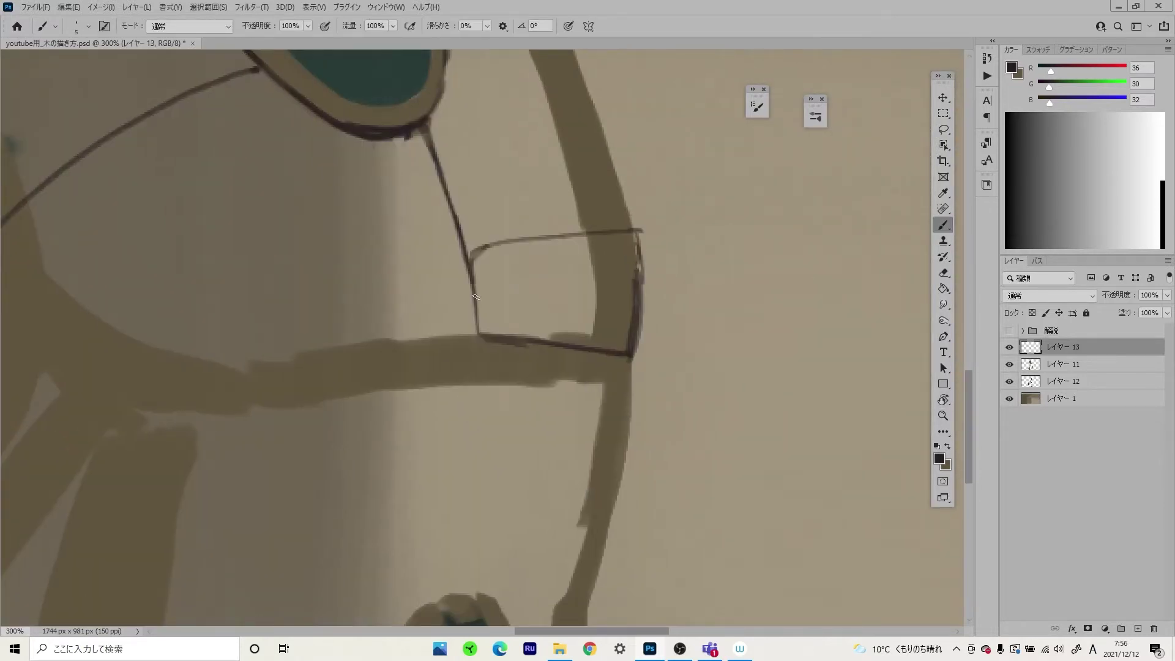
{"action": "left_click_drag", "start_coordinate": [475, 297], "coordinate": [479, 336]}
{"action": "scroll", "coordinate": [404, 236], "scroll_direction": "up", "scroll_amount": 2}
{"action": "mouse_move", "coordinate": [396, 219]}
{"action": "left_mouse_down"}
{"action": "mouse_move", "coordinate": [432, 336]}
{"action": "mouse_move", "coordinate": [542, 193]}
{"action": "left_mouse_up"}
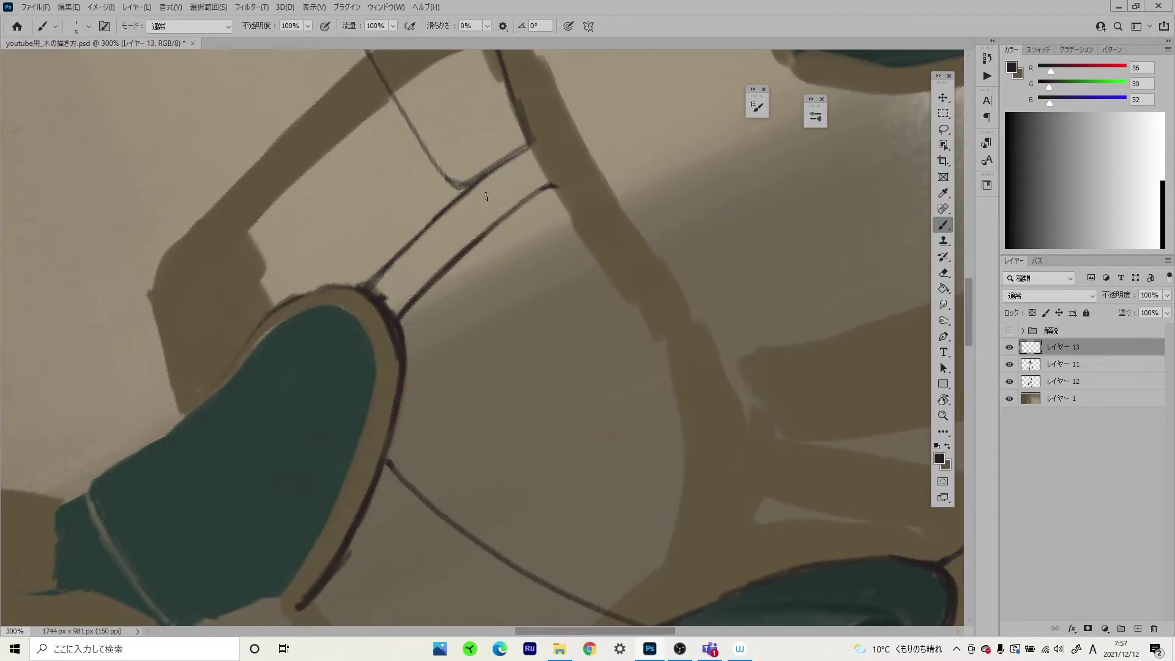
{"action": "left_click_drag", "start_coordinate": [485, 196], "coordinate": [267, 431]}
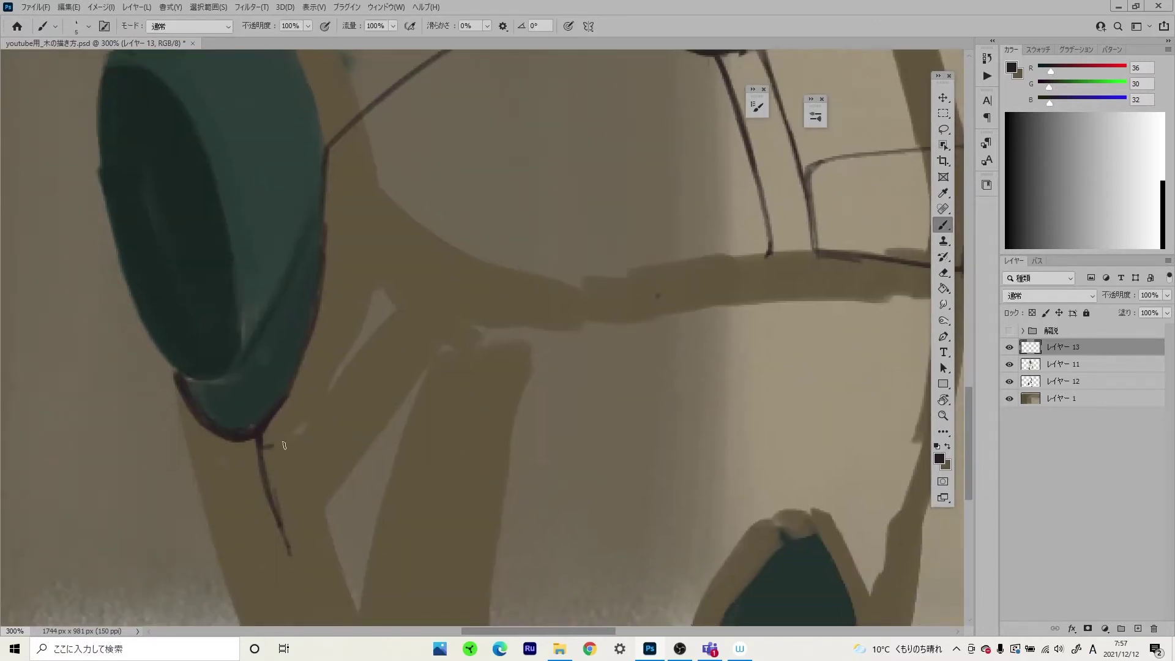
{"action": "scroll", "coordinate": [284, 445], "scroll_direction": "down", "scroll_amount": 3}
{"action": "scroll", "coordinate": [428, 428], "scroll_direction": "down", "scroll_amount": 2}
{"action": "scroll", "coordinate": [548, 421], "scroll_direction": "up", "scroll_amount": 3}
- Darken the vertical chest line on layer 13
{"action": "scroll", "coordinate": [589, 388], "scroll_direction": "down", "scroll_amount": 3}
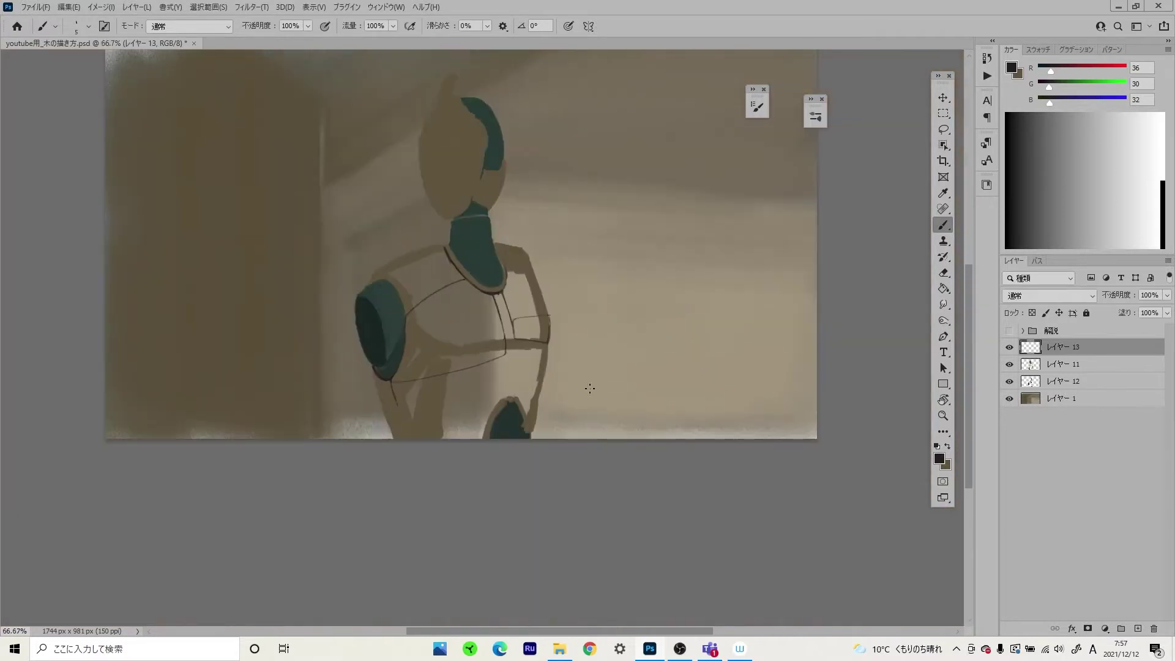
{"action": "scroll", "coordinate": [589, 388], "scroll_direction": "up", "scroll_amount": 2}
{"action": "scroll", "coordinate": [523, 412], "scroll_direction": "up", "scroll_amount": 1}
{"action": "key", "text": "e"}
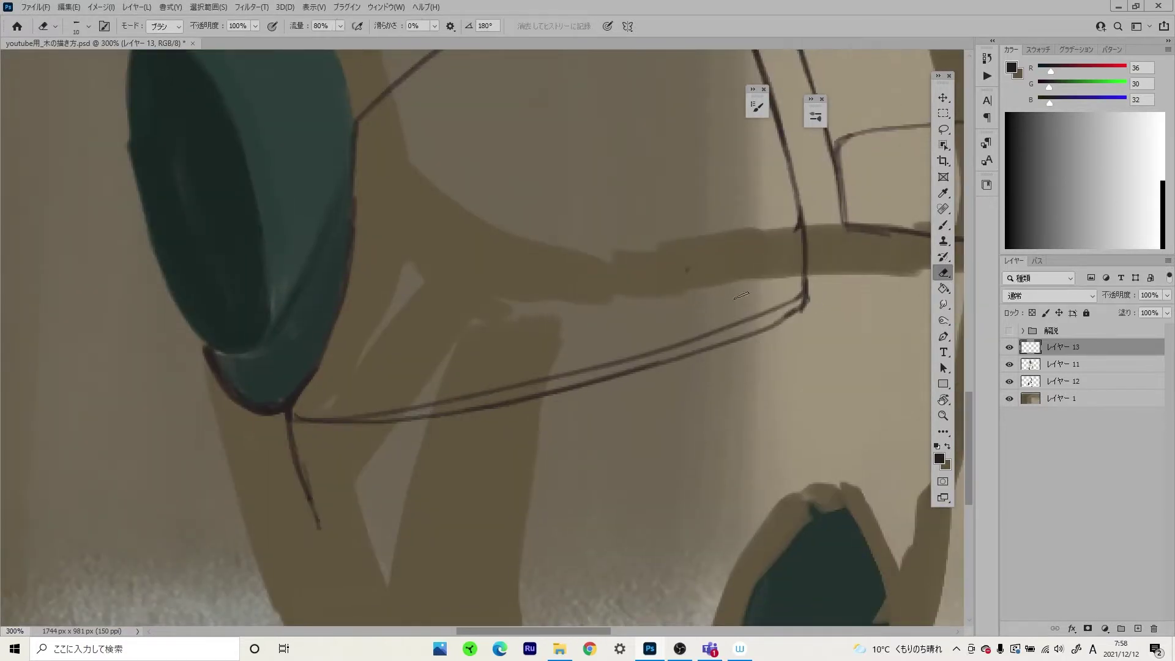
{"action": "scroll", "coordinate": [741, 296], "scroll_direction": "down", "scroll_amount": 2}
{"action": "scroll", "coordinate": [550, 343], "scroll_direction": "up", "scroll_amount": 3}
{"action": "key", "text": "b"}
{"action": "left_click_drag", "start_coordinate": [520, 177], "coordinate": [551, 370]}
{"action": "scroll", "coordinate": [553, 360], "scroll_direction": "down", "scroll_amount": 1}
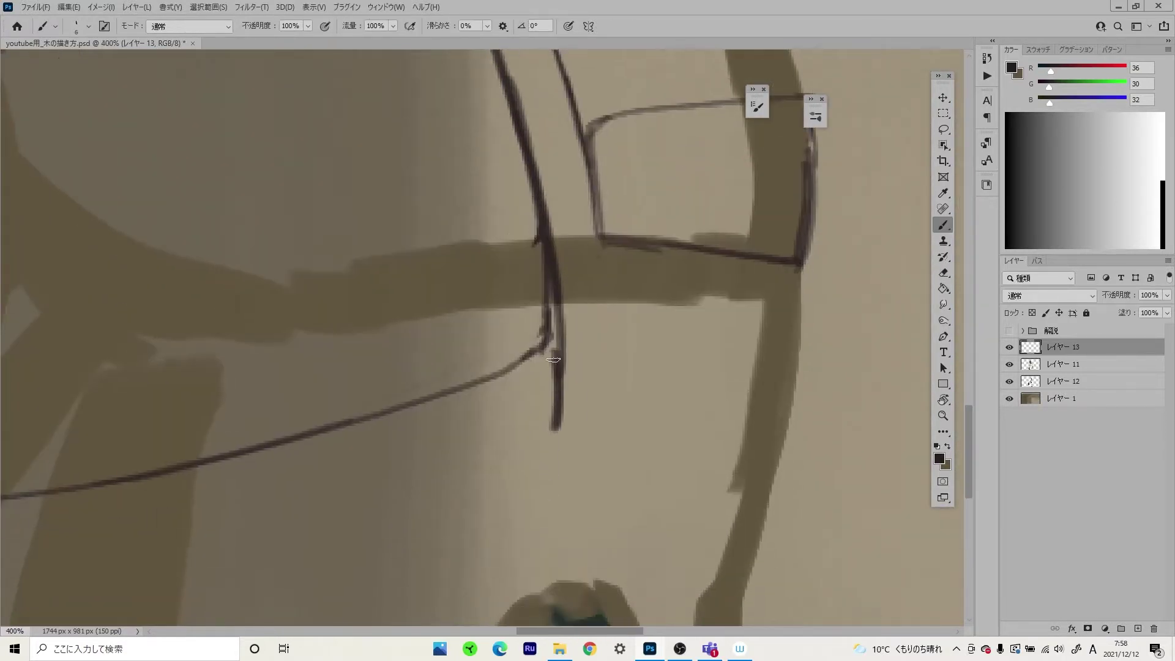
{"action": "scroll", "coordinate": [554, 360], "scroll_direction": "up", "scroll_amount": 2}
{"action": "scroll", "coordinate": [544, 289], "scroll_direction": "down", "scroll_amount": 3}
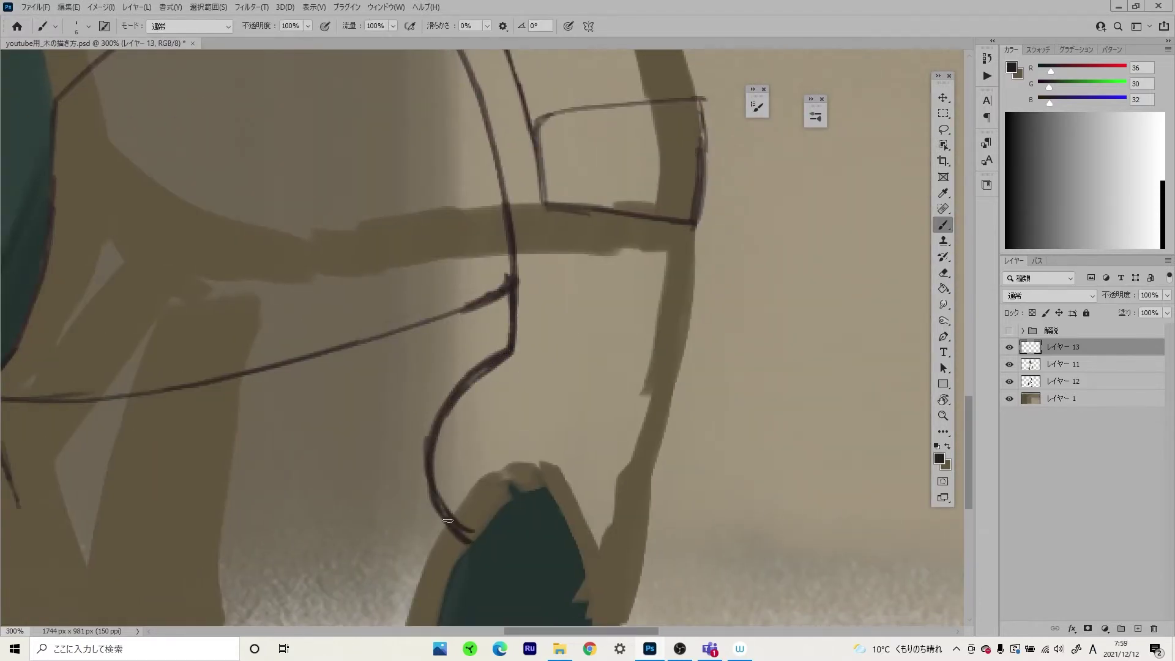
{"action": "scroll", "coordinate": [448, 521], "scroll_direction": "down", "scroll_amount": 3}
{"action": "scroll", "coordinate": [742, 197], "scroll_direction": "up", "scroll_amount": 3}
- Redraw the upper chest line thinner and add a curved stroke
{"action": "key", "text": "r"}
{"action": "scroll", "coordinate": [642, 330], "scroll_direction": "up", "scroll_amount": 2}
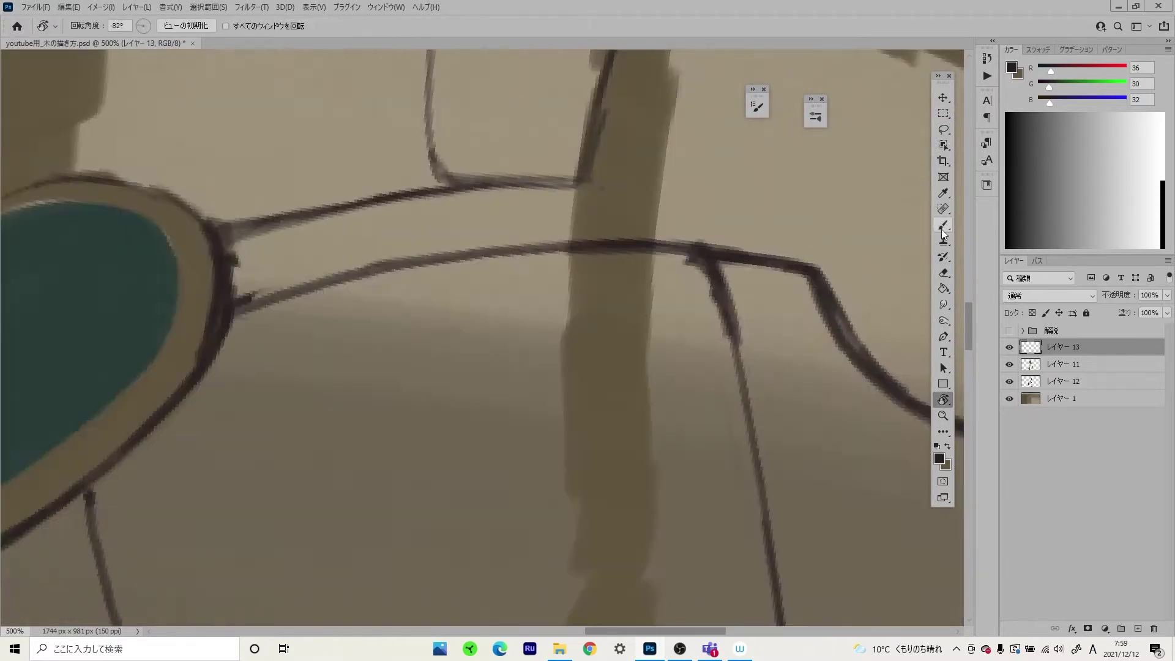
{"action": "left_click", "coordinate": [943, 227]}
{"action": "key", "text": "ctrl+z"}
{"action": "mouse_move", "coordinate": [233, 238]}
{"action": "left_mouse_down"}
{"action": "mouse_move", "coordinate": [484, 174]}
{"action": "mouse_move", "coordinate": [795, 186]}
{"action": "left_mouse_up"}
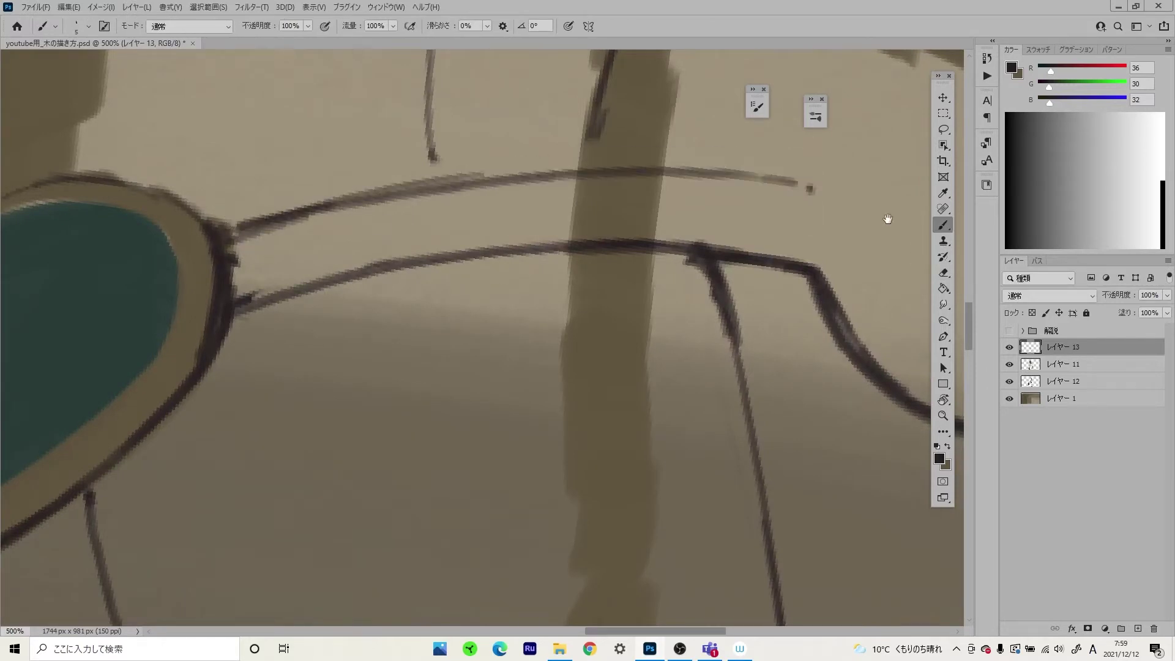
{"action": "mouse_move", "coordinate": [428, 495]}
{"action": "left_mouse_down"}
{"action": "mouse_move", "coordinate": [545, 428]}
{"action": "mouse_move", "coordinate": [594, 428]}
{"action": "left_mouse_up"}
{"action": "left_click_drag", "start_coordinate": [490, 288], "coordinate": [612, 391]}
{"action": "key", "text": "e"}
{"action": "key", "text": "ctrl+z"}
{"action": "scroll", "coordinate": [411, 324], "scroll_direction": "down", "scroll_amount": 3}
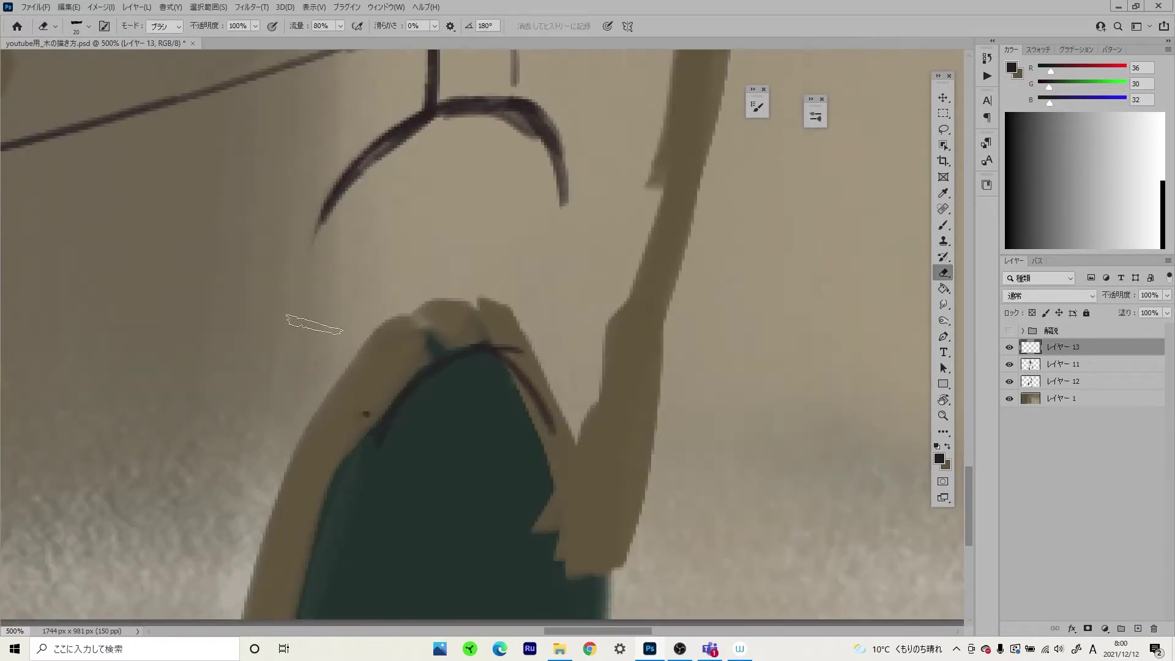
{"action": "key", "text": "b"}
- Draw a closed loop of left and right curves near the chest band
{"action": "left_click_drag", "start_coordinate": [422, 113], "coordinate": [376, 438]}
{"action": "left_click_drag", "start_coordinate": [520, 92], "coordinate": [538, 371]}
{"action": "left_click_drag", "start_coordinate": [568, 309], "coordinate": [551, 453]}
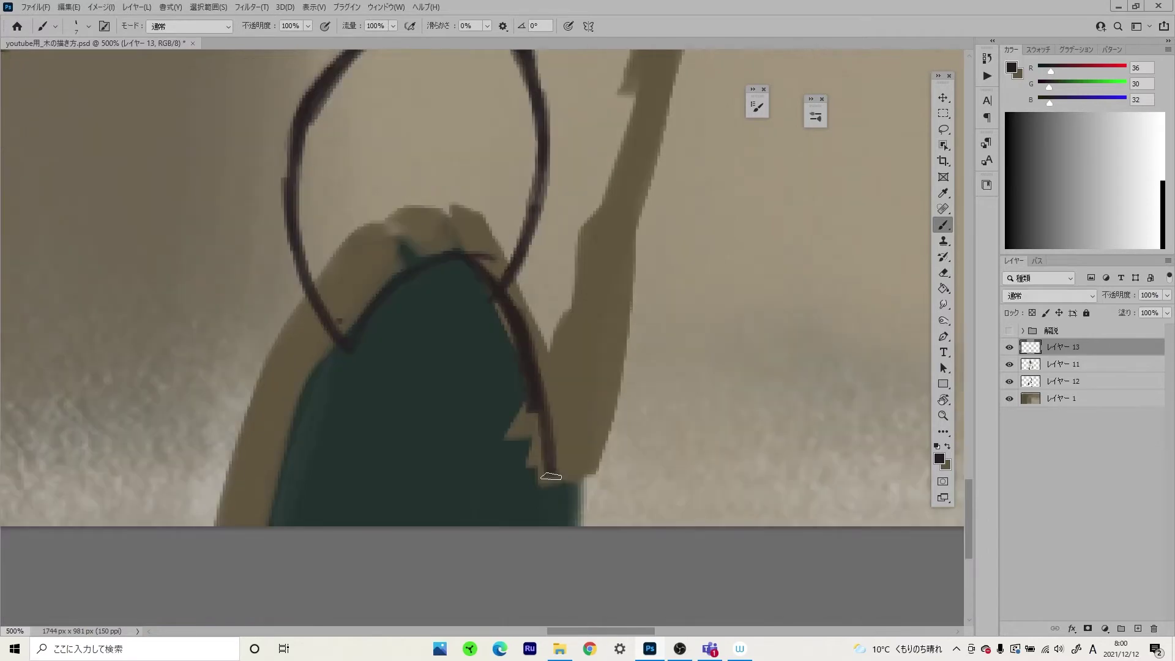
{"action": "scroll", "coordinate": [547, 474], "scroll_direction": "down", "scroll_amount": 5}
{"action": "scroll", "coordinate": [569, 391], "scroll_direction": "up", "scroll_amount": 4}
{"action": "key", "text": "e"}
{"action": "key", "text": "b"}
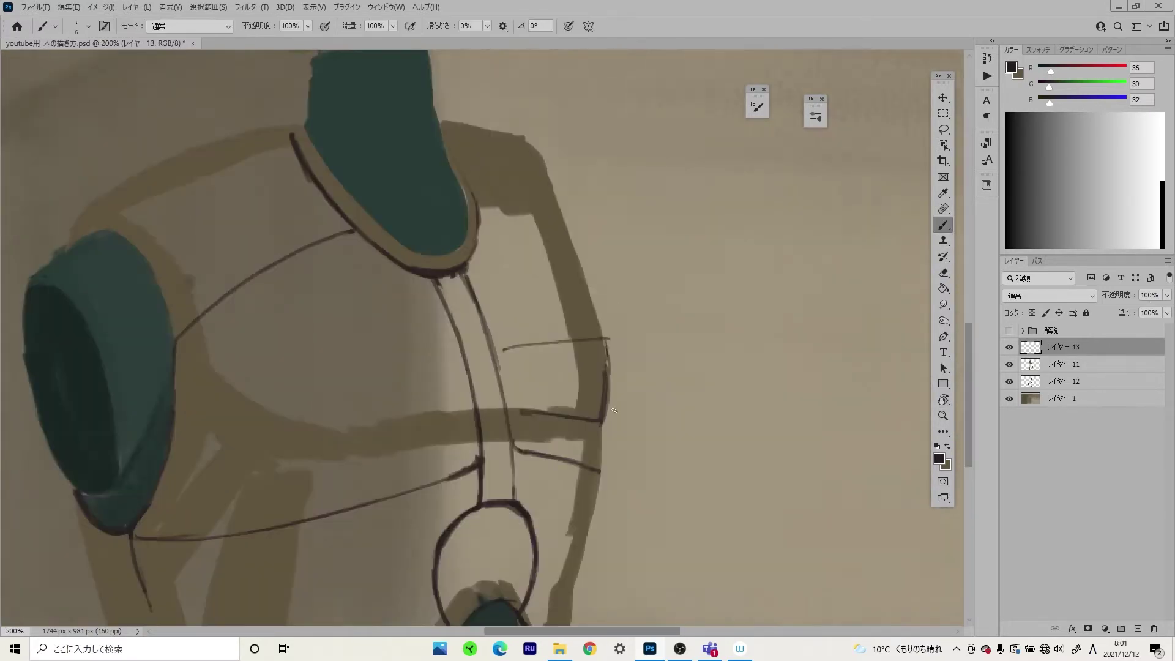
{"action": "scroll", "coordinate": [612, 367], "scroll_direction": "up", "scroll_amount": 2}
{"action": "left_click_drag", "start_coordinate": [572, 367], "coordinate": [722, 381]}
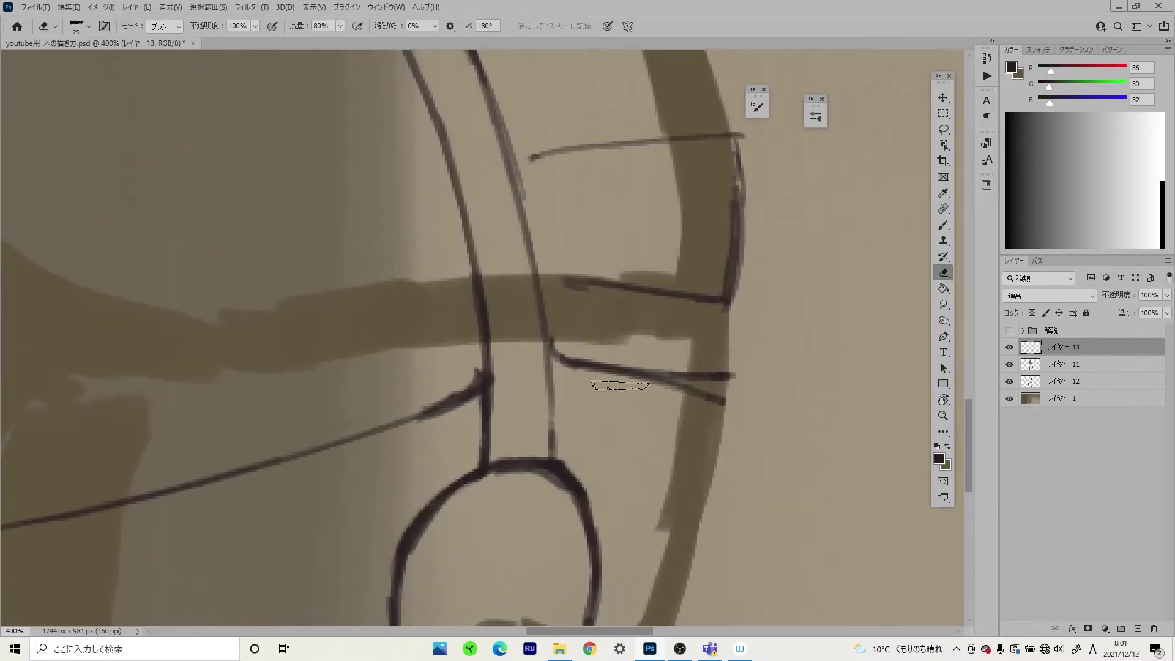
{"action": "scroll", "coordinate": [551, 367], "scroll_direction": "up", "scroll_amount": 2}
{"action": "key", "text": "ctrl+z"}
{"action": "scroll", "coordinate": [577, 328], "scroll_direction": "down", "scroll_amount": 1}
- Add the right vertical outline and the bottom panel line reaching the round joint
{"action": "left_click_drag", "start_coordinate": [648, 355], "coordinate": [638, 266]}
{"action": "scroll", "coordinate": [662, 251], "scroll_direction": "down", "scroll_amount": 1}
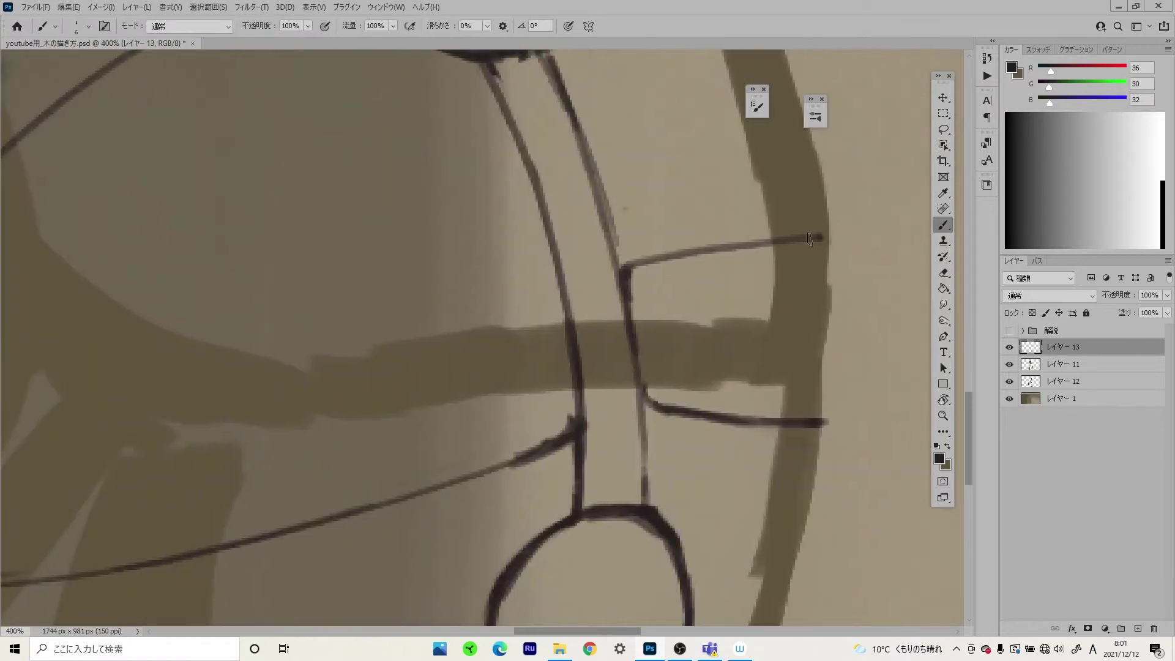
{"action": "left_click_drag", "start_coordinate": [814, 257], "coordinate": [820, 428]}
{"action": "scroll", "coordinate": [551, 342], "scroll_direction": "down", "scroll_amount": 3}
{"action": "scroll", "coordinate": [392, 330], "scroll_direction": "up", "scroll_amount": 3}
{"action": "left_click_drag", "start_coordinate": [266, 371], "coordinate": [286, 437]}
{"action": "scroll", "coordinate": [261, 242], "scroll_direction": "down", "scroll_amount": 2}
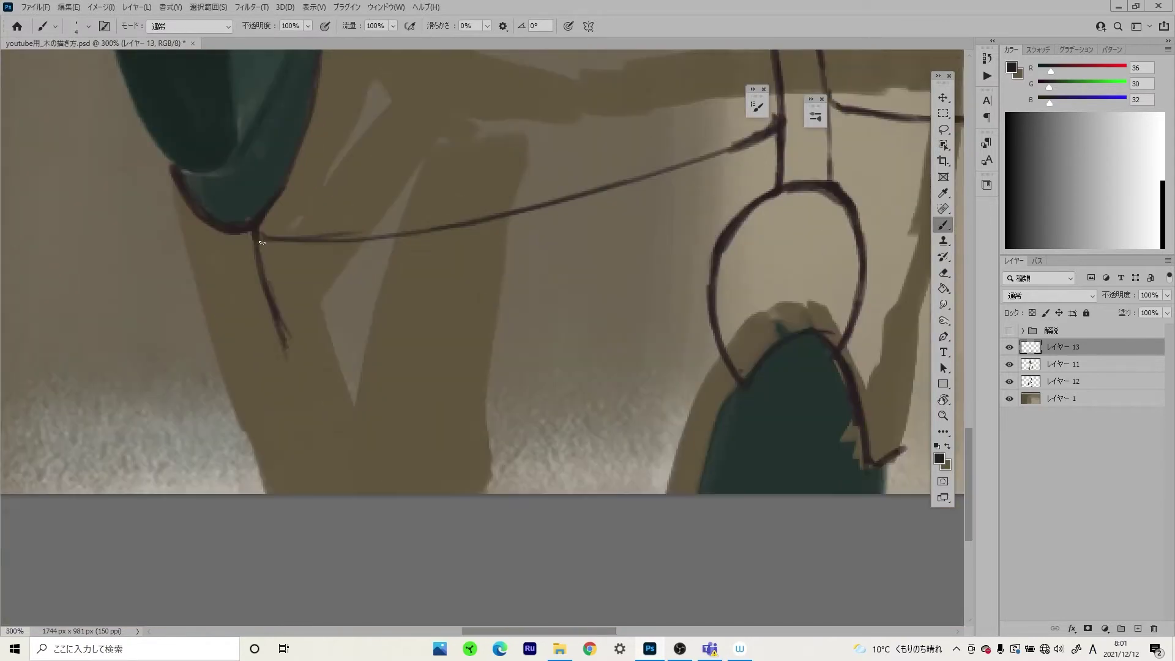
{"action": "left_click_drag", "start_coordinate": [287, 337], "coordinate": [679, 352]}
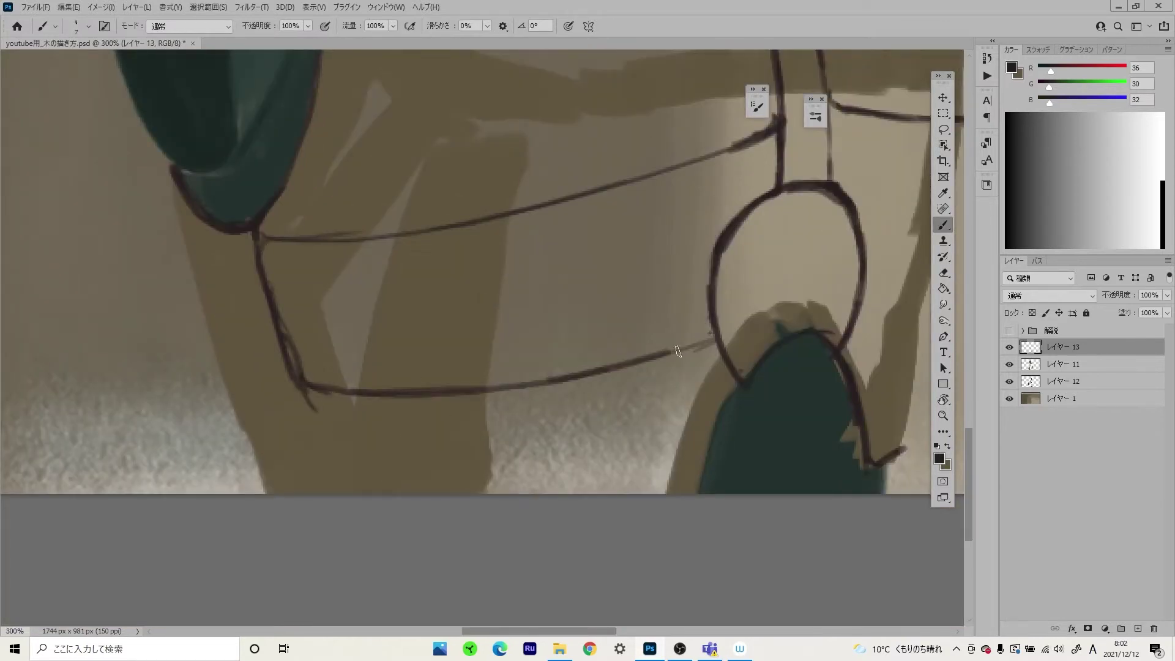
{"action": "key", "text": "ctrl+z"}
{"action": "left_click_drag", "start_coordinate": [293, 378], "coordinate": [701, 345]}
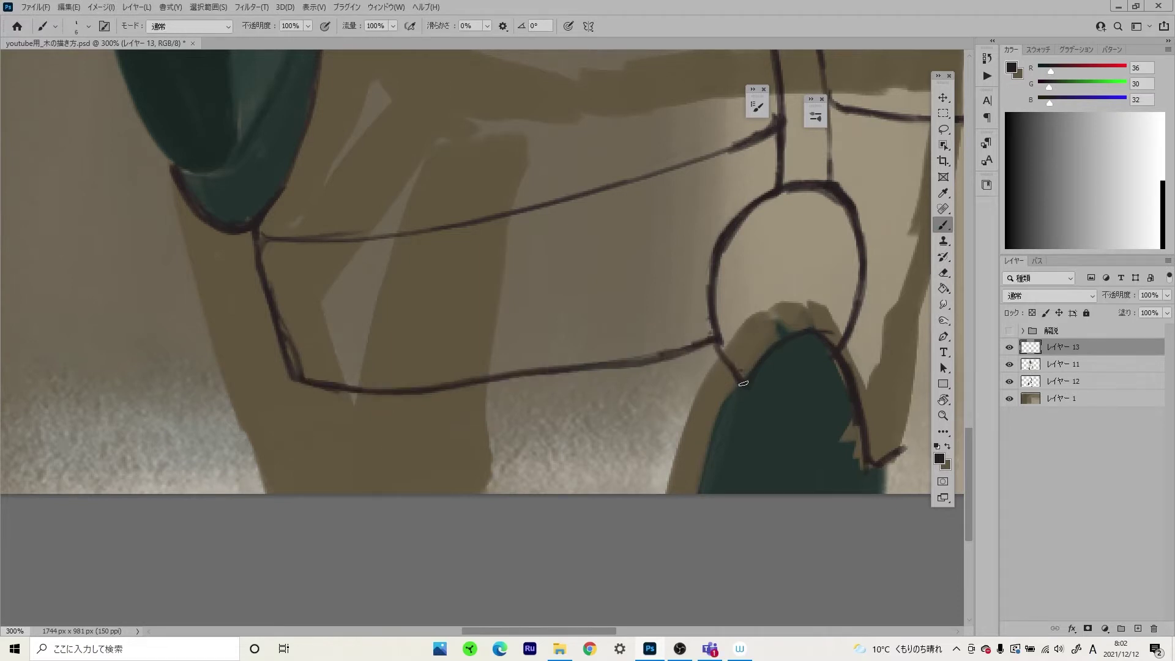
{"action": "scroll", "coordinate": [743, 383], "scroll_direction": "up", "scroll_amount": 2}
{"action": "scroll", "coordinate": [428, 306], "scroll_direction": "down", "scroll_amount": 2}
- Extend the left vertical line, outline the side panel, and sample brown on layer 11
{"action": "left_click_drag", "start_coordinate": [336, 377], "coordinate": [370, 484]}
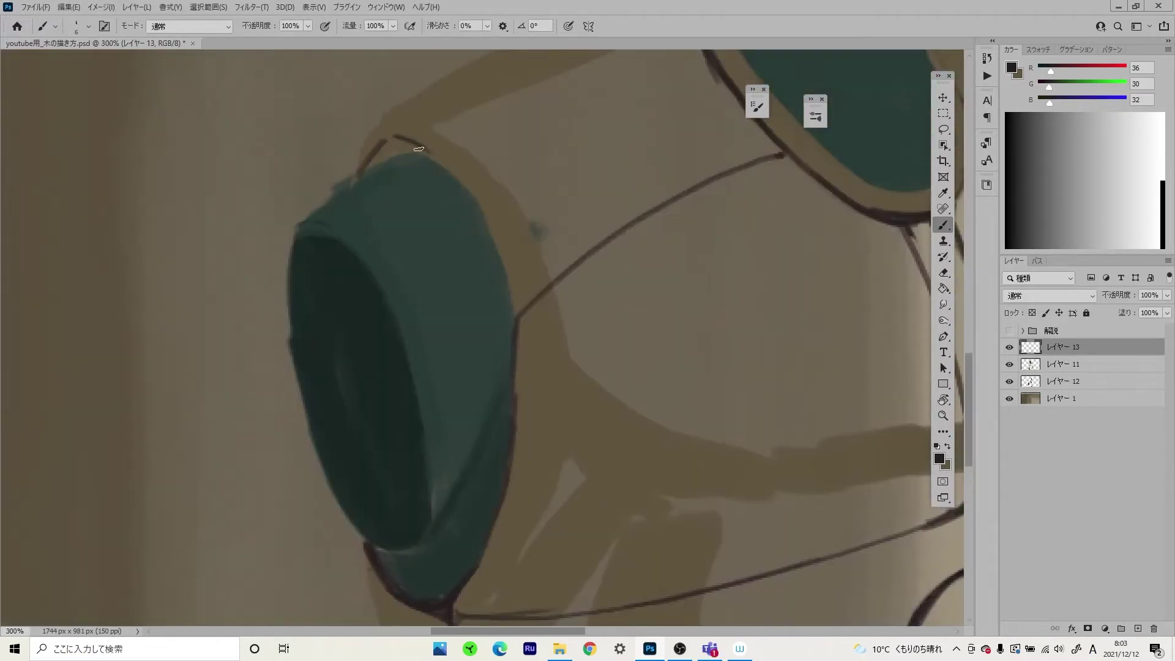
{"action": "left_click_drag", "start_coordinate": [367, 141], "coordinate": [520, 324]}
{"action": "scroll", "coordinate": [707, 327], "scroll_direction": "down", "scroll_amount": 2}
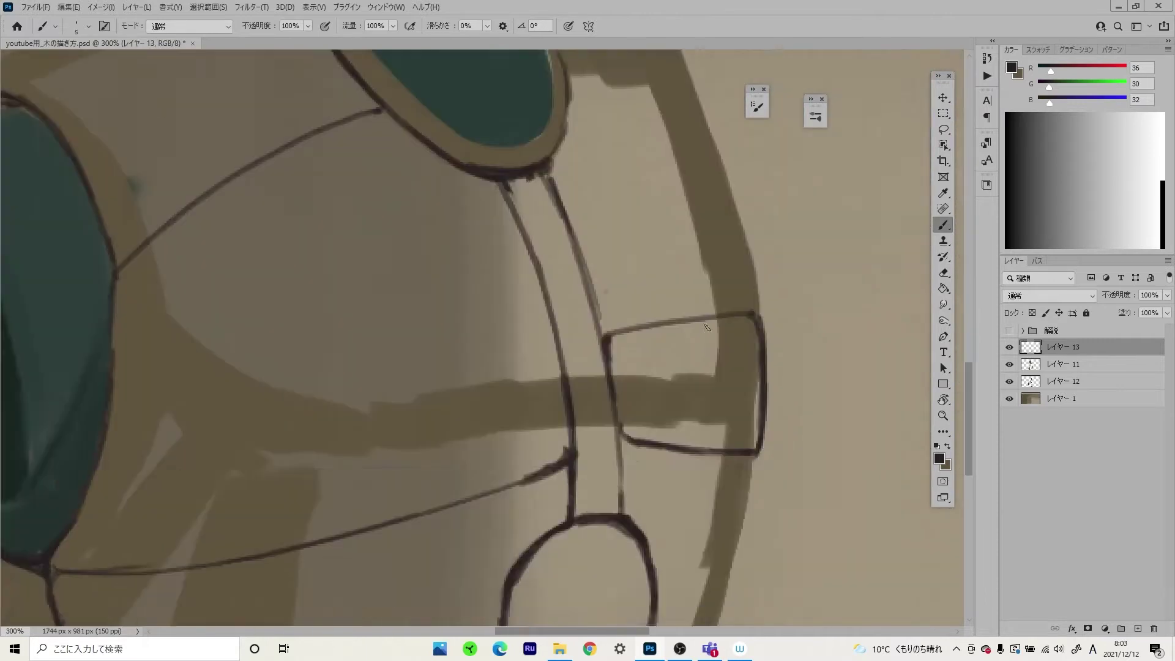
{"action": "scroll", "coordinate": [707, 327], "scroll_direction": "down", "scroll_amount": 5}
{"action": "scroll", "coordinate": [410, 330], "scroll_direction": "up", "scroll_amount": 3}
{"action": "scroll", "coordinate": [409, 331], "scroll_direction": "up", "scroll_amount": 2}
{"action": "left_click", "coordinate": [409, 331], "text": "alt"}
{"action": "key", "text": "alt+bracketleft"}
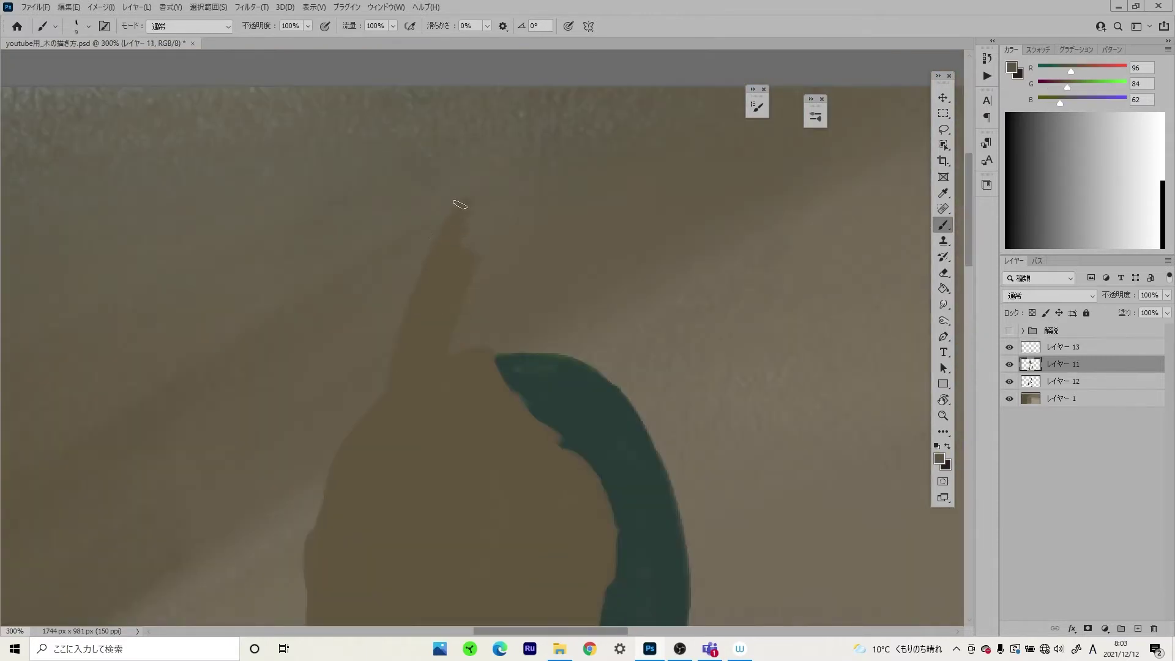
- Extend the antenna's outline stroke on the line-art layer
{"action": "key", "text": "e"}
{"action": "key", "text": "b"}
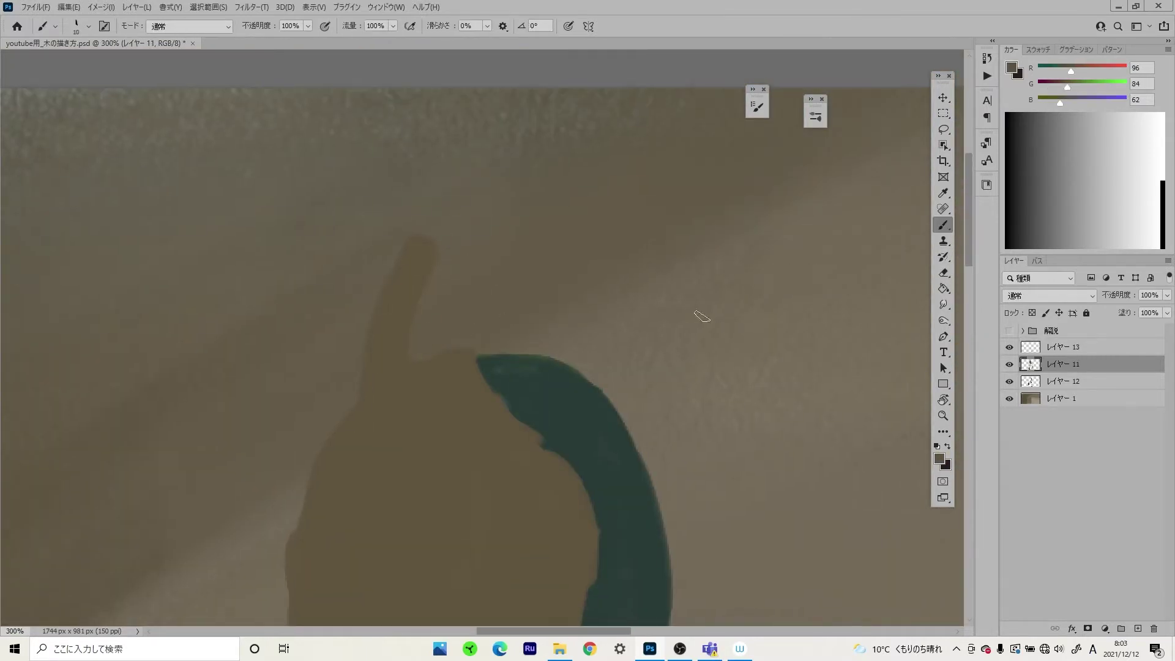
{"action": "key", "text": "alt+bracketright"}
{"action": "scroll", "coordinate": [574, 217], "scroll_direction": "down", "scroll_amount": 3}
{"action": "scroll", "coordinate": [573, 217], "scroll_direction": "left", "scroll_amount": 3}
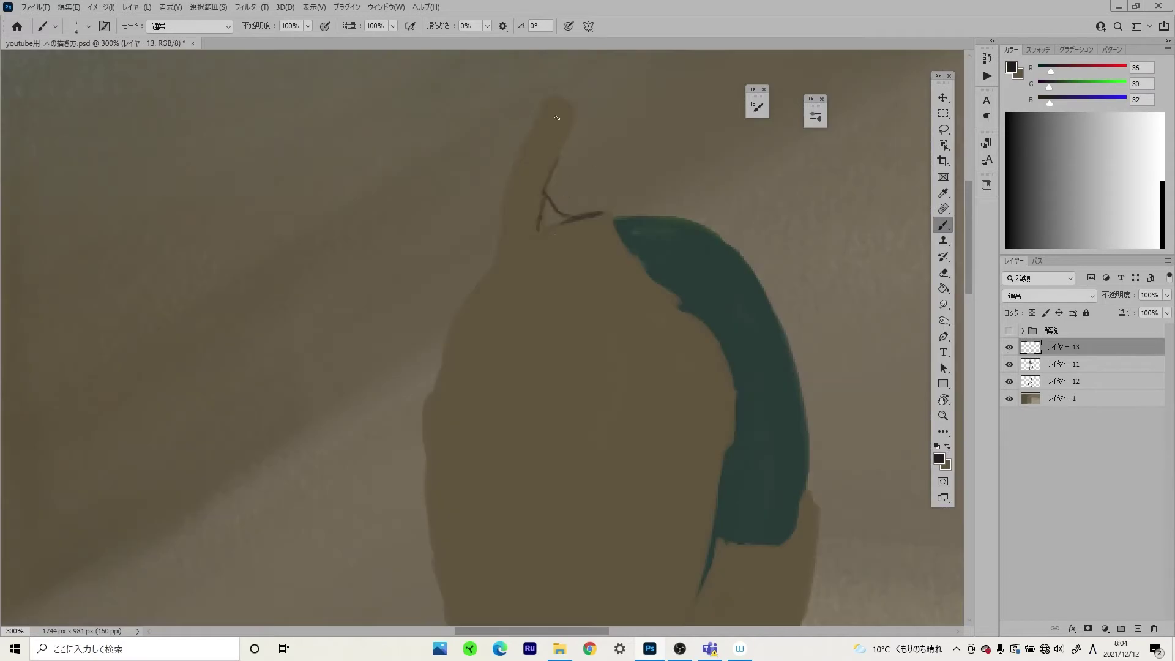
{"action": "left_click_drag", "start_coordinate": [557, 117], "coordinate": [554, 162]}
{"action": "scroll", "coordinate": [527, 262], "scroll_direction": "down", "scroll_amount": 3}
{"action": "scroll", "coordinate": [591, 213], "scroll_direction": "up", "scroll_amount": 3}
- Draw a long dark line across the robot's head on layer 13
{"action": "key", "text": "e"}
{"action": "key", "text": "alt+bracketleft"}
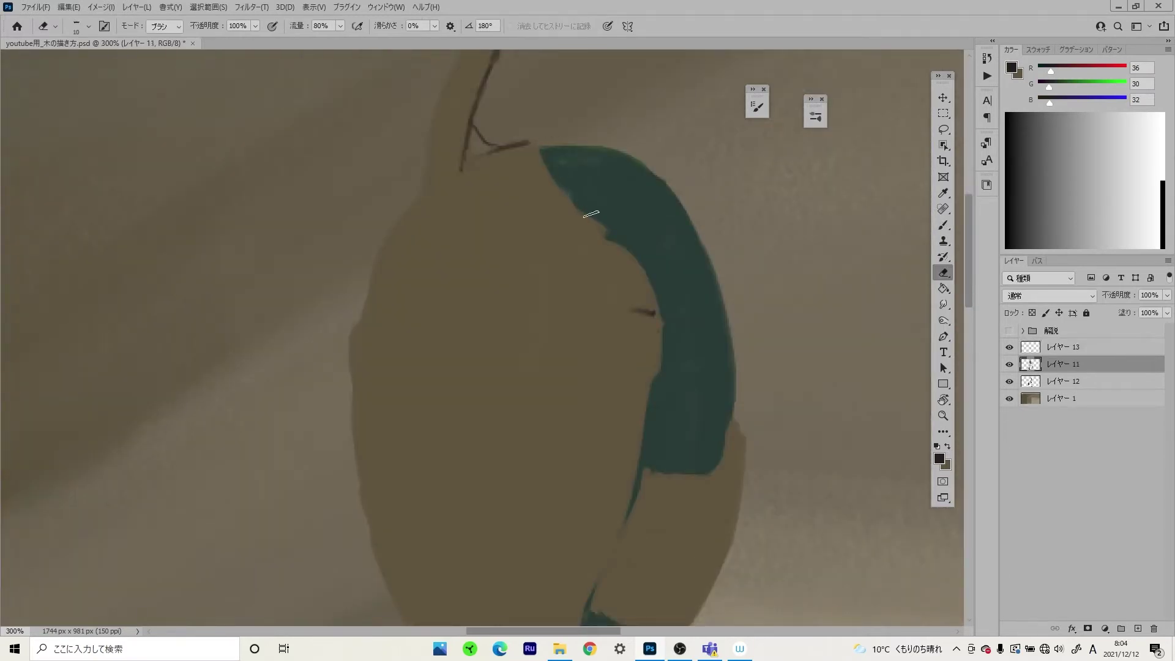
{"action": "left_click", "coordinate": [1059, 347]}
{"action": "key", "text": "b"}
{"action": "mouse_move", "coordinate": [617, 287]}
{"action": "left_mouse_down"}
{"action": "mouse_move", "coordinate": [692, 309]}
{"action": "mouse_move", "coordinate": [819, 307]}
{"action": "left_mouse_up"}
{"action": "scroll", "coordinate": [537, 303], "scroll_direction": "down", "scroll_amount": 2}
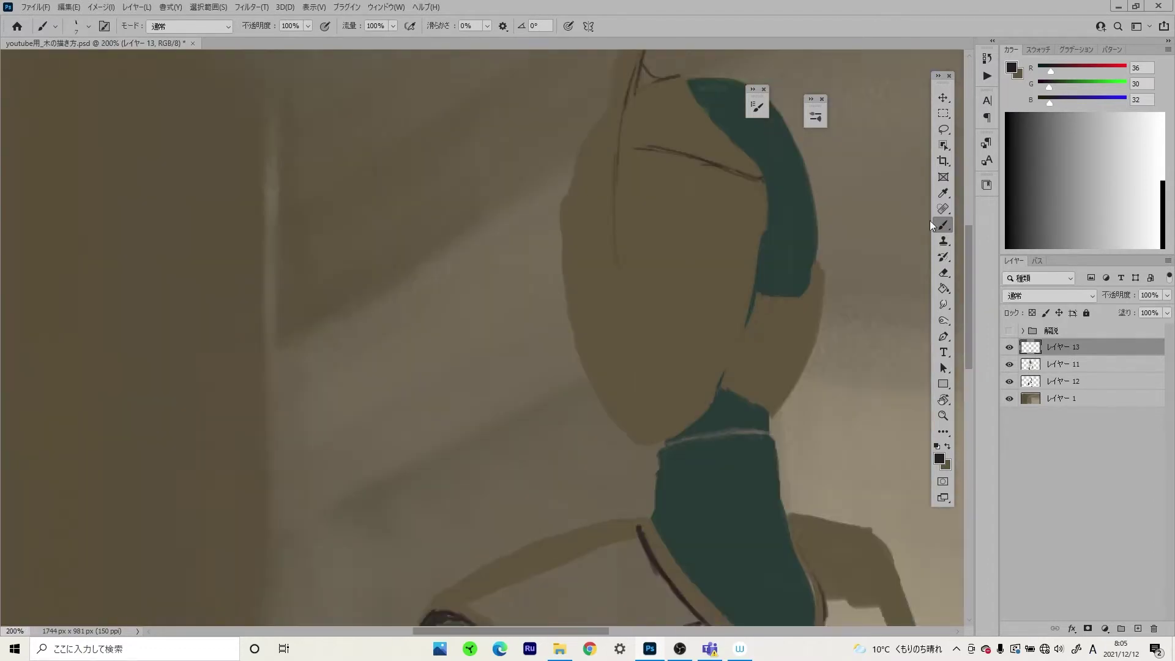
- Erase the lower part of the thin vertical line and trim the base colour layer
{"action": "key", "text": "e"}
{"action": "scroll", "coordinate": [612, 303], "scroll_direction": "down", "scroll_amount": 2}
{"action": "scroll", "coordinate": [674, 303], "scroll_direction": "up", "scroll_amount": 3}
{"action": "left_click_drag", "start_coordinate": [612, 230], "coordinate": [611, 312]}
{"action": "key", "text": "b"}
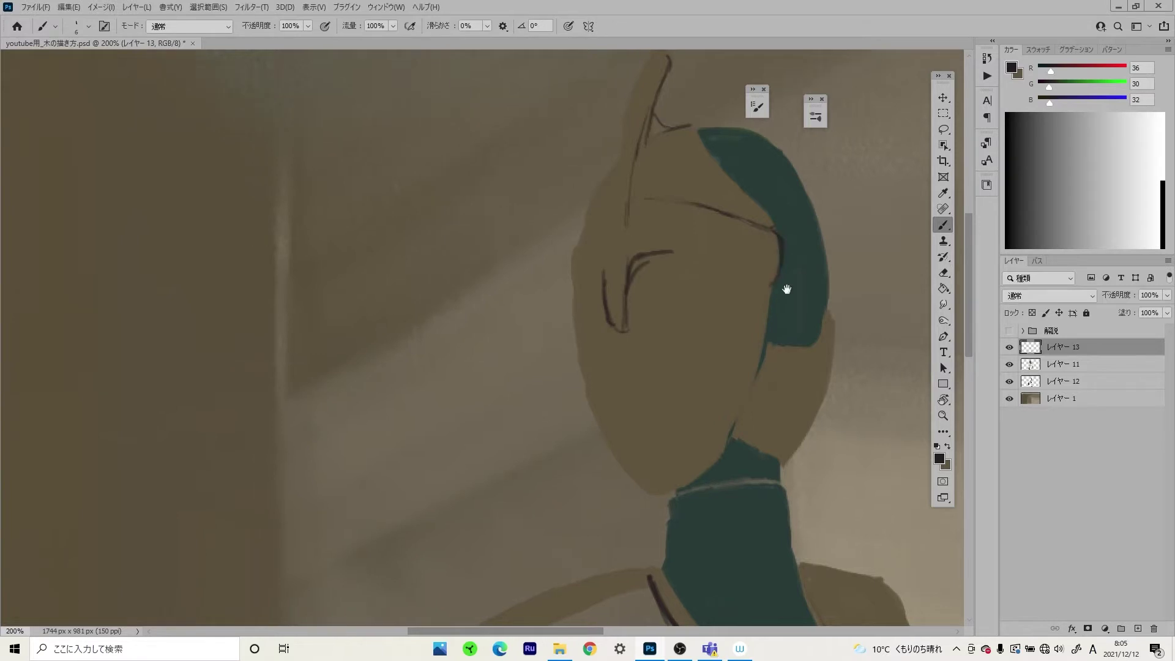
{"action": "scroll", "coordinate": [786, 289], "scroll_direction": "up", "scroll_amount": 2}
{"action": "scroll", "coordinate": [698, 332], "scroll_direction": "up", "scroll_amount": 2}
{"action": "key", "text": "e"}
{"action": "scroll", "coordinate": [713, 392], "scroll_direction": "down", "scroll_amount": 6}
{"action": "key", "text": "alt+bracketleft"}
{"action": "scroll", "coordinate": [713, 392], "scroll_direction": "up", "scroll_amount": 3}
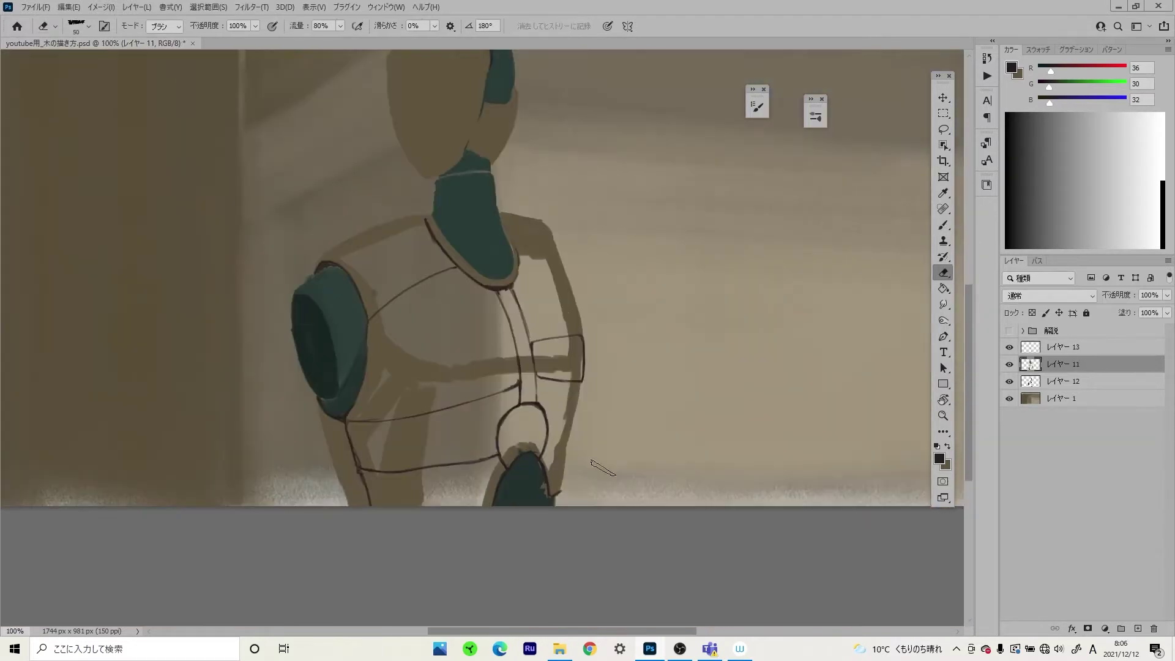
{"action": "scroll", "coordinate": [558, 263], "scroll_direction": "up", "scroll_amount": 3}
- Shift the body colour toward bronze-orange and choose a soft brush preset at 12% flow
{"action": "key", "text": "b"}
{"action": "left_click_drag", "start_coordinate": [585, 418], "coordinate": [519, 420]}
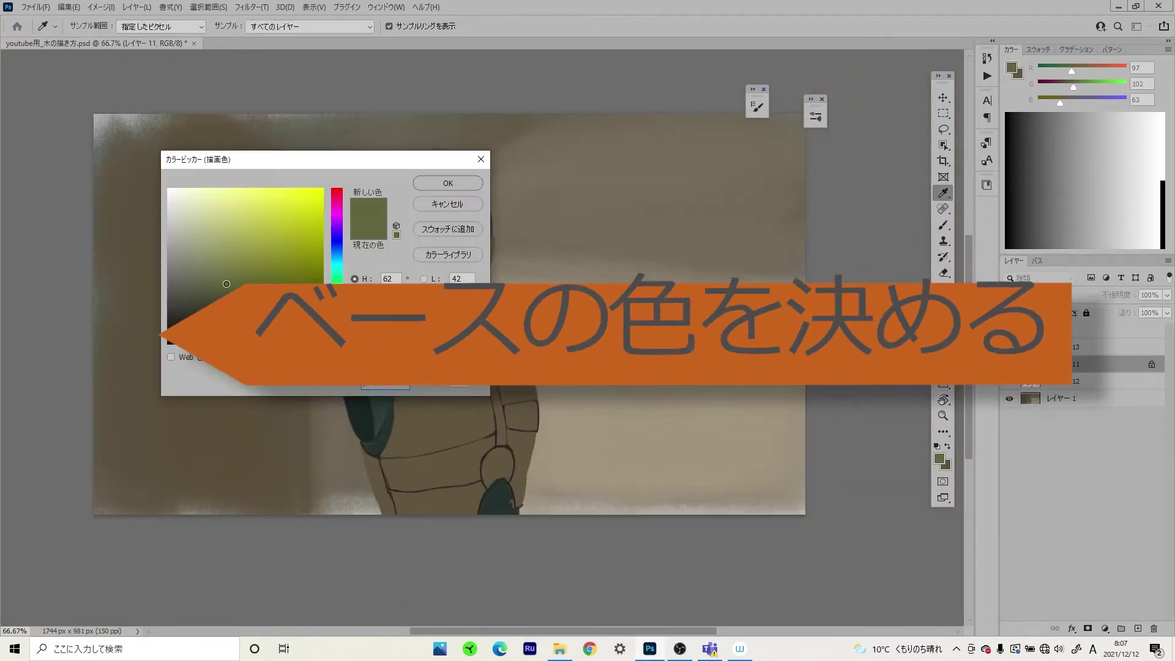
{"action": "left_click_drag", "start_coordinate": [336, 319], "coordinate": [336, 324]}
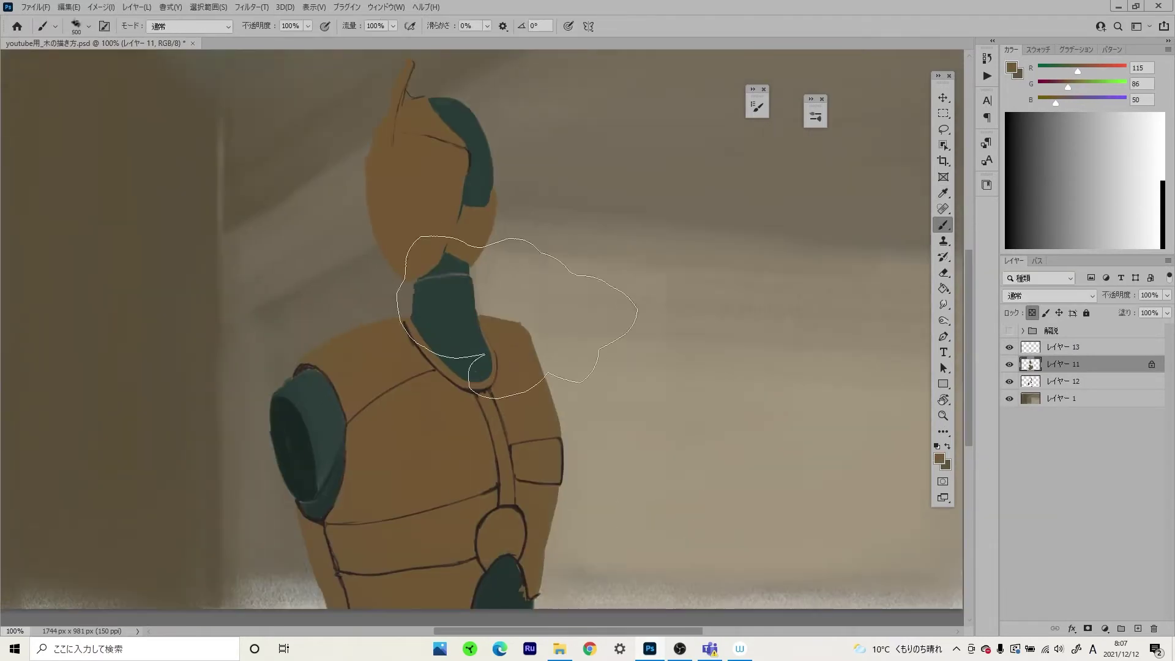
{"action": "right_click", "coordinate": [563, 236]}
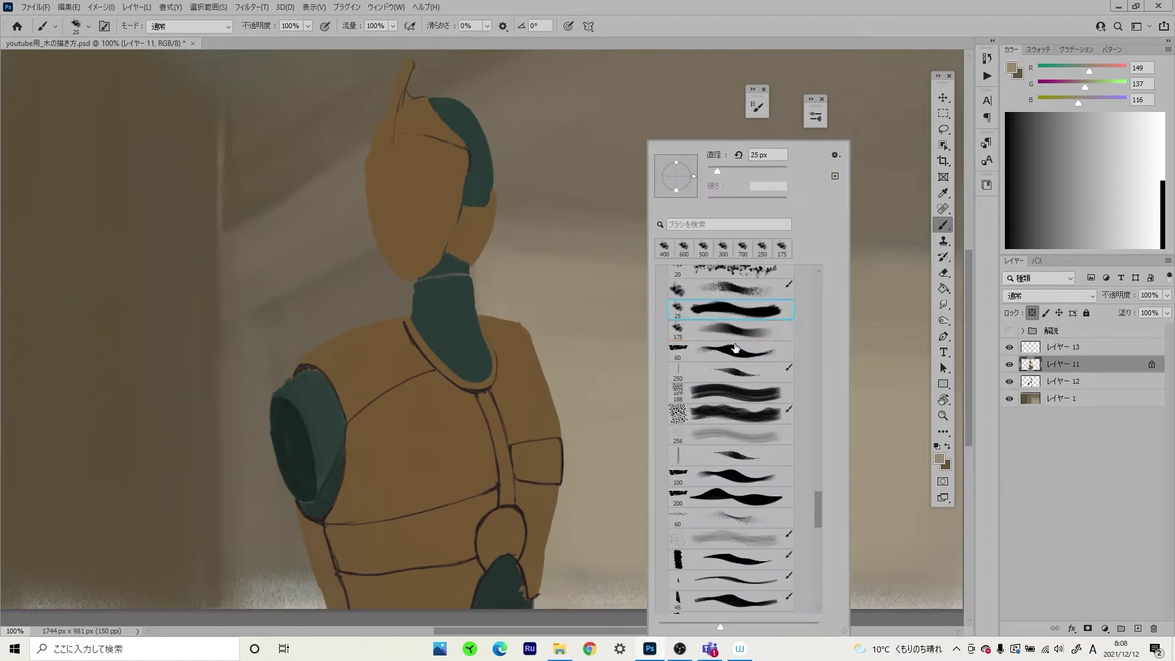
{"action": "double_click", "coordinate": [728, 328]}
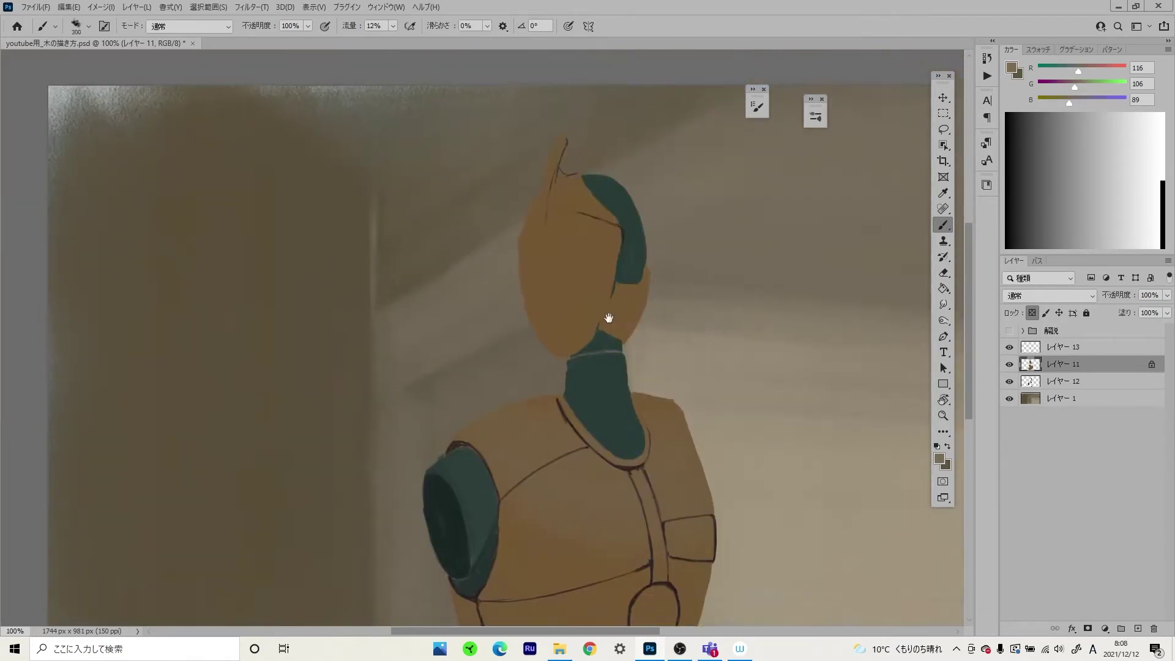
{"action": "left_click_drag", "start_coordinate": [608, 317], "coordinate": [571, 379]}
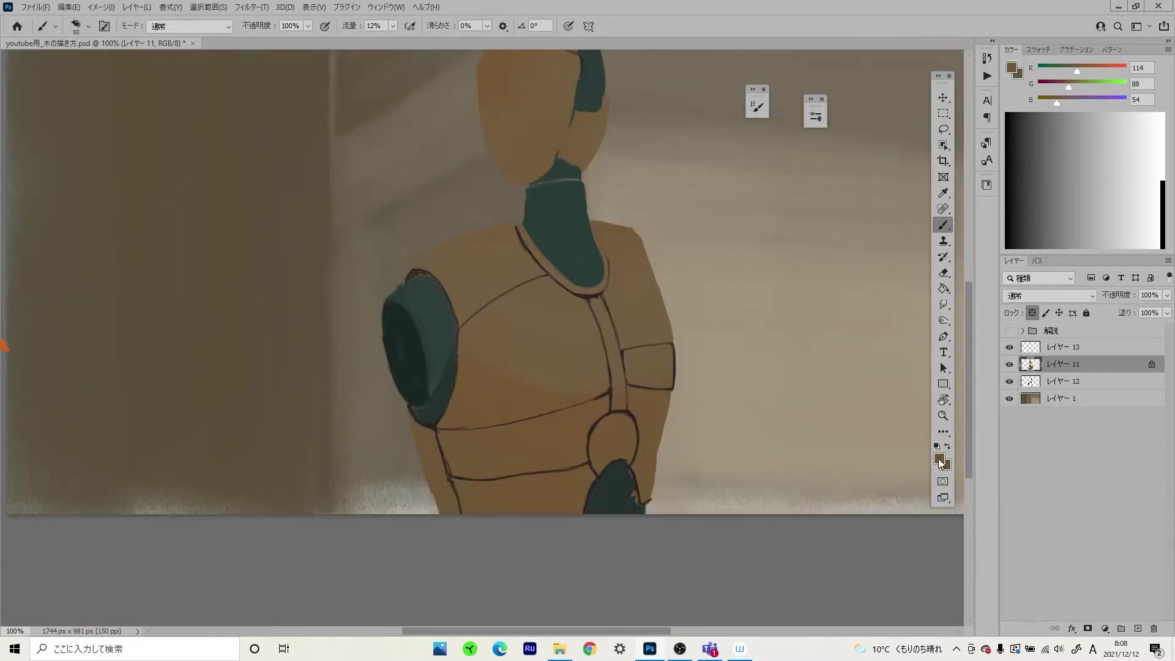
- Pick a dark brown and paint a soft shadow along the robot's shoulder
{"action": "left_click", "coordinate": [940, 460]}
{"action": "left_click", "coordinate": [448, 181]}
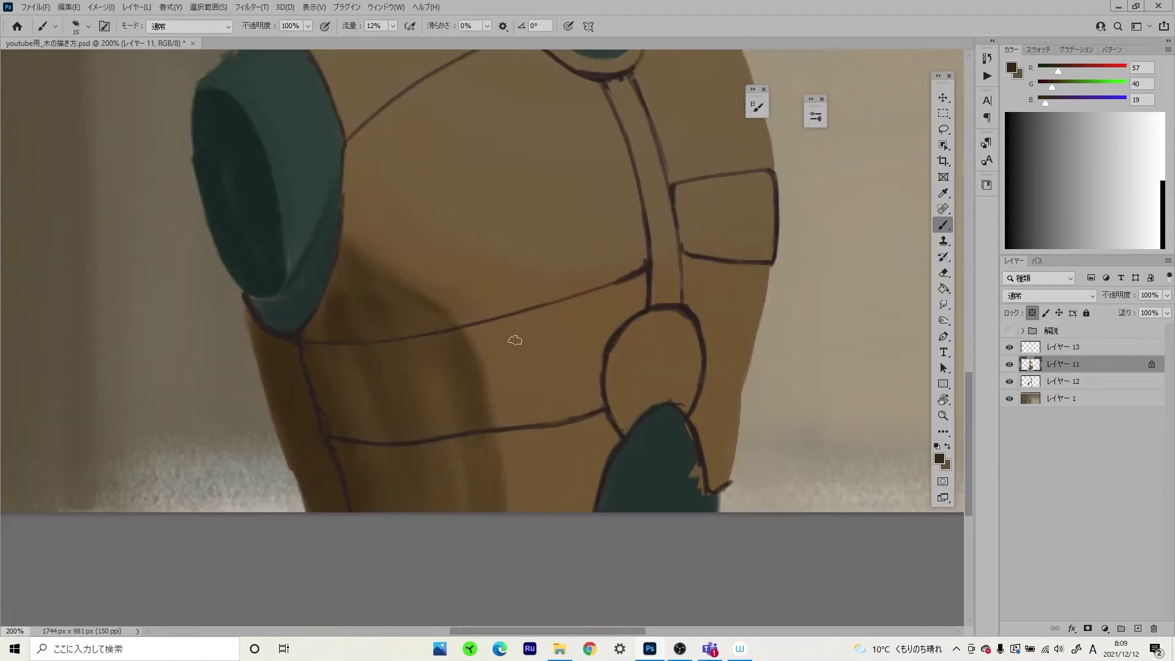
{"action": "left_click", "coordinate": [478, 353], "text": "alt"}
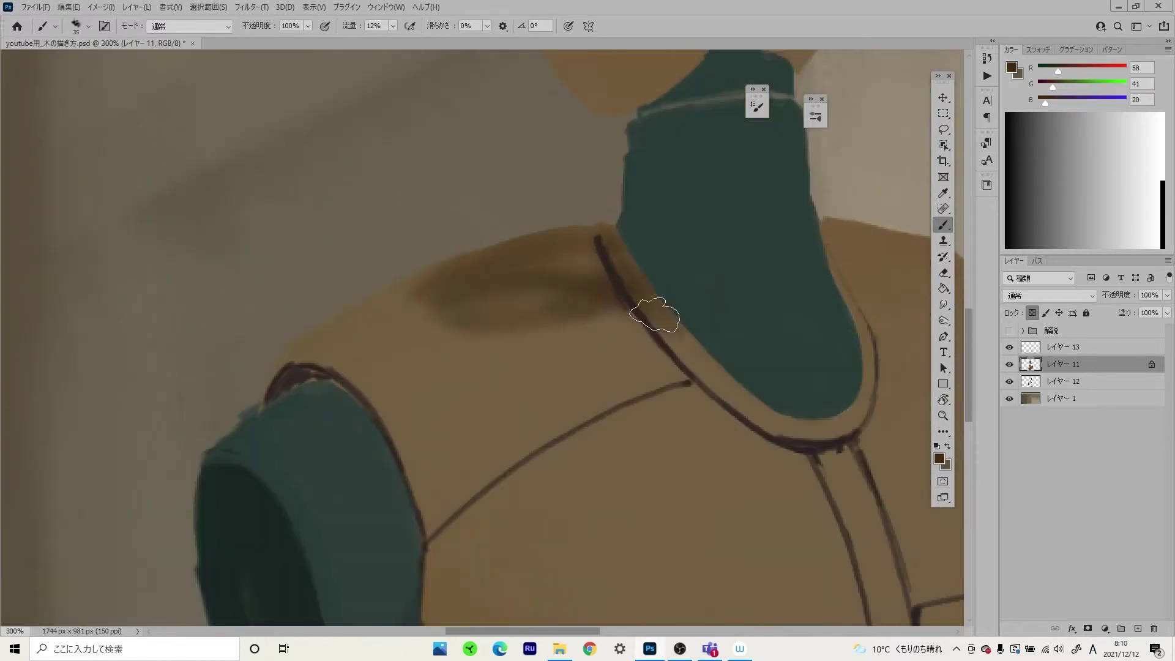
{"action": "mouse_move", "coordinate": [655, 312]}
{"action": "left_mouse_down"}
{"action": "mouse_move", "coordinate": [522, 254]}
{"action": "mouse_move", "coordinate": [342, 331]}
{"action": "left_mouse_up"}
- Sample lighter and mid-brown body tones and paint another shading stroke across the upper chest
{"action": "left_click", "coordinate": [341, 331], "text": "alt"}
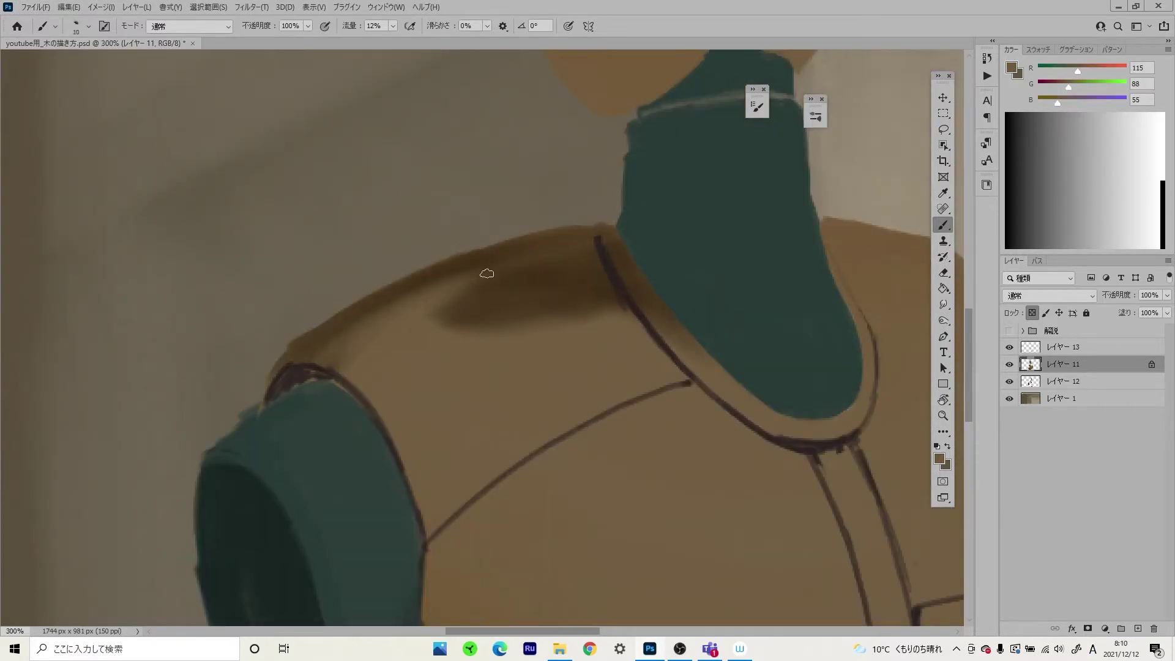
{"action": "left_click", "coordinate": [301, 375], "text": "alt"}
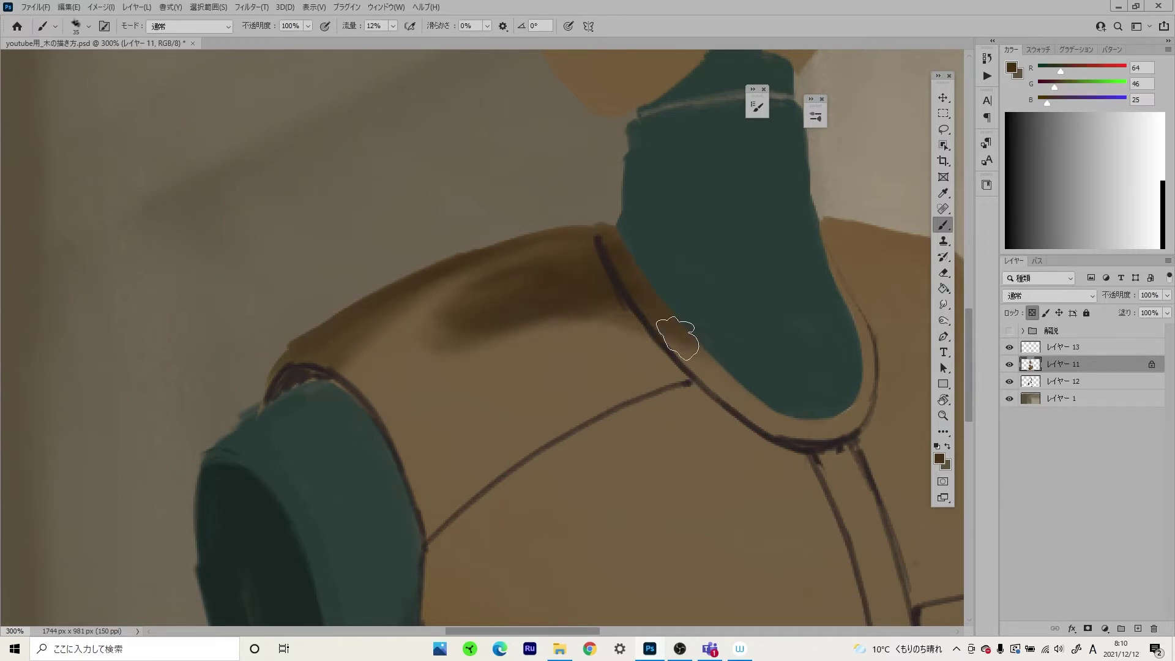
{"action": "left_click_drag", "start_coordinate": [585, 312], "coordinate": [350, 310]}
{"action": "scroll", "coordinate": [500, 378], "scroll_direction": "down", "scroll_amount": 5}
{"action": "scroll", "coordinate": [585, 333], "scroll_direction": "up", "scroll_amount": 2}
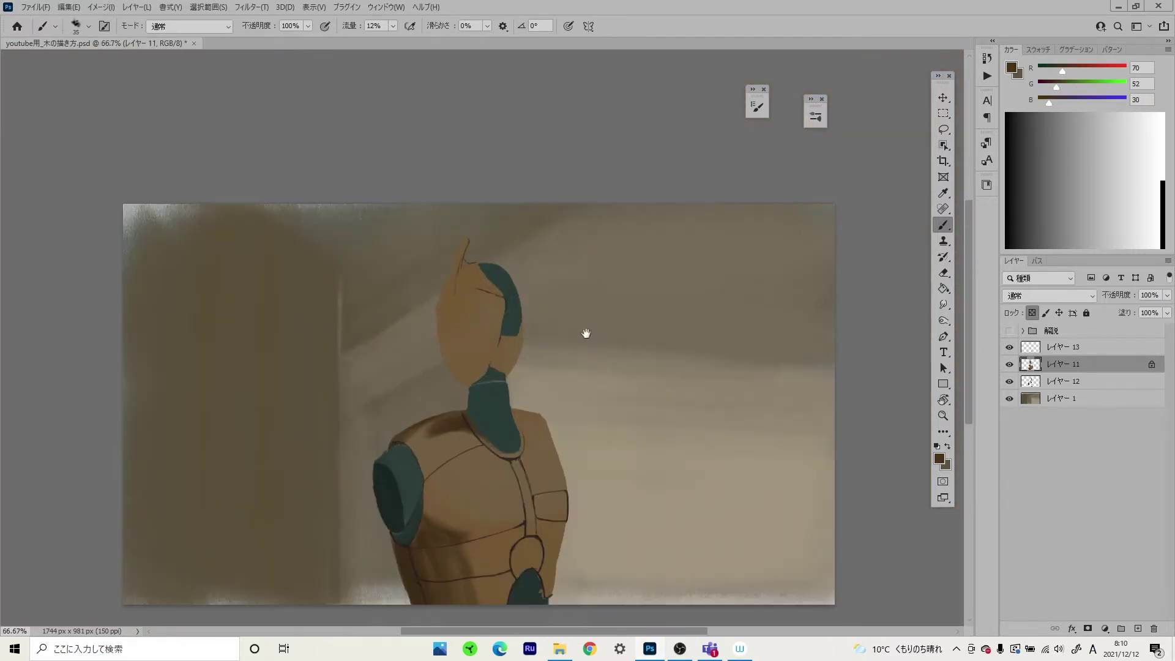
{"action": "scroll", "coordinate": [598, 380], "scroll_direction": "up", "scroll_amount": 3}
{"action": "scroll", "coordinate": [681, 451], "scroll_direction": "up", "scroll_amount": 3}
{"action": "scroll", "coordinate": [681, 451], "scroll_direction": "down", "scroll_amount": 5}
- Choose a soft airbrush preset at 30% flow from the brush presets
{"action": "scroll", "coordinate": [612, 398], "scroll_direction": "up", "scroll_amount": 4}
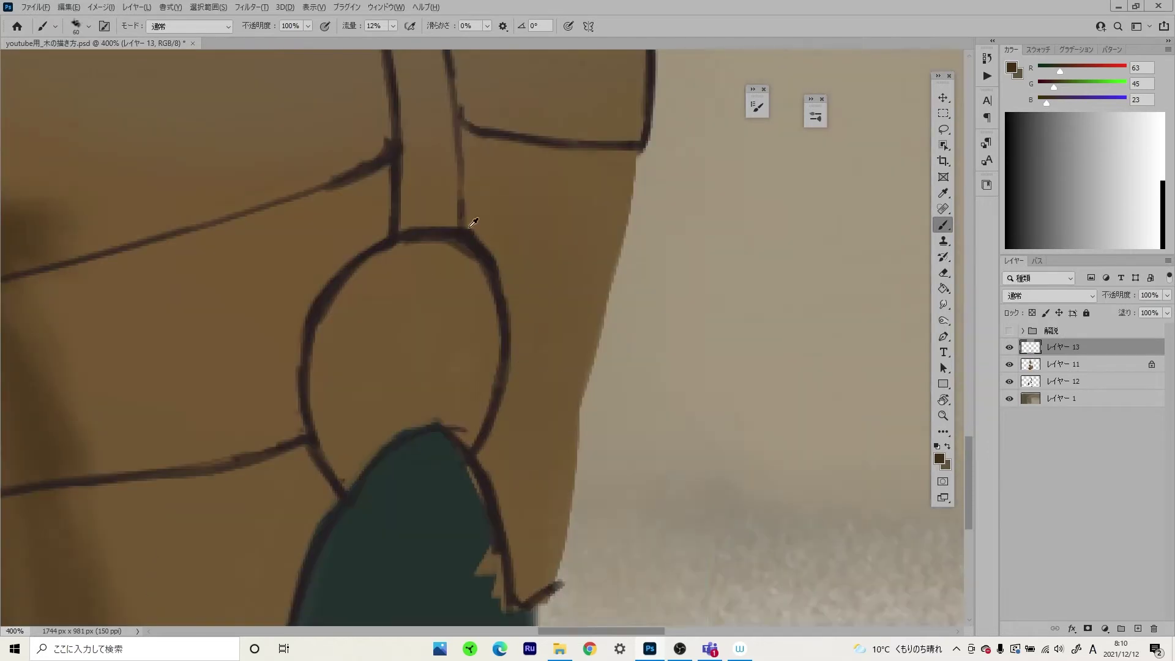
{"action": "right_click", "coordinate": [663, 379]}
{"action": "double_click", "coordinate": [663, 379]}
{"action": "right_click", "coordinate": [663, 379]}
{"action": "double_click", "coordinate": [602, 597]}
- Sketch a small rivet circle on the robot's side panel
{"action": "scroll", "coordinate": [583, 368], "scroll_direction": "down", "scroll_amount": 5}
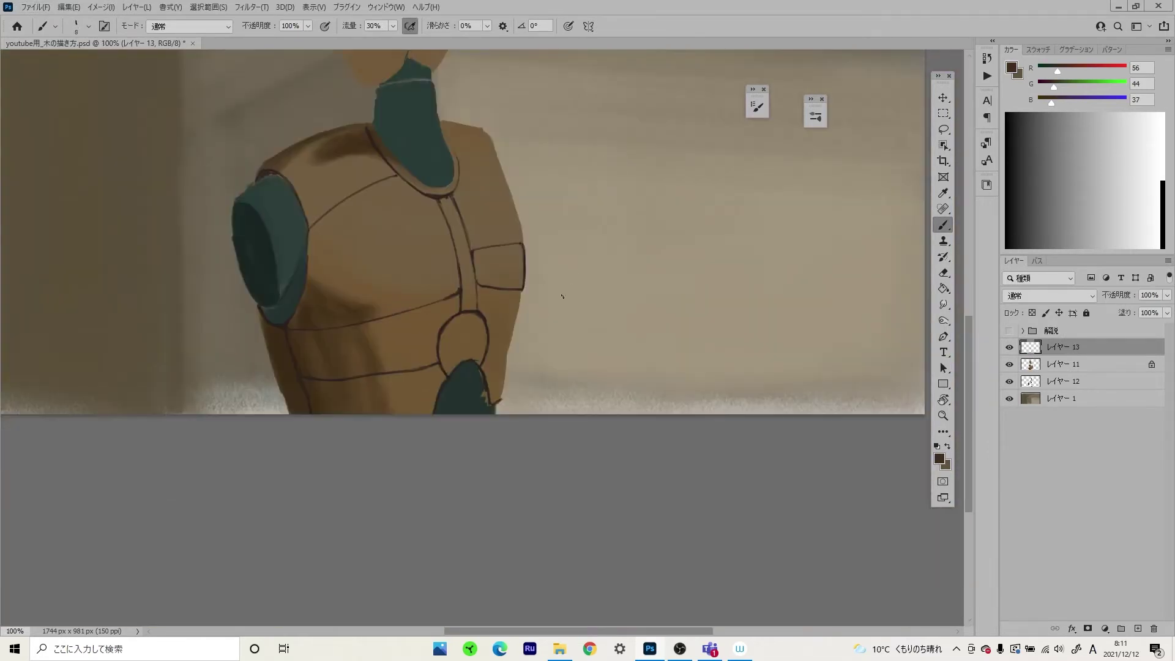
{"action": "scroll", "coordinate": [583, 368], "scroll_direction": "up", "scroll_amount": 5}
{"action": "scroll", "coordinate": [521, 406], "scroll_direction": "down", "scroll_amount": 4}
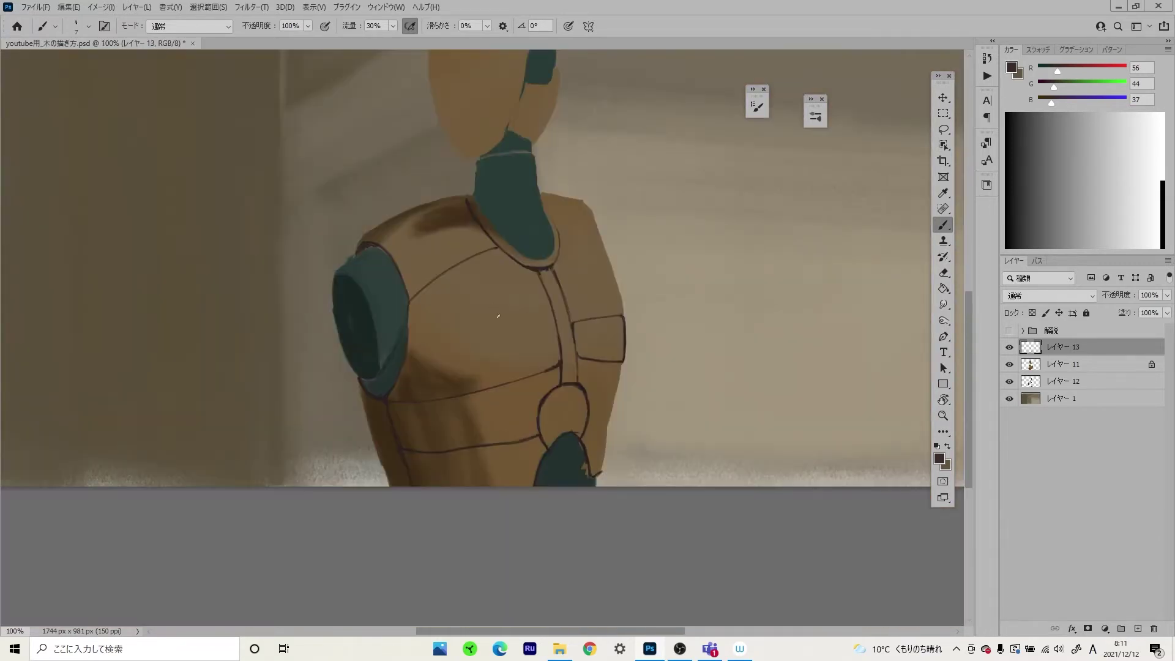
{"action": "scroll", "coordinate": [498, 344], "scroll_direction": "up", "scroll_amount": 2}
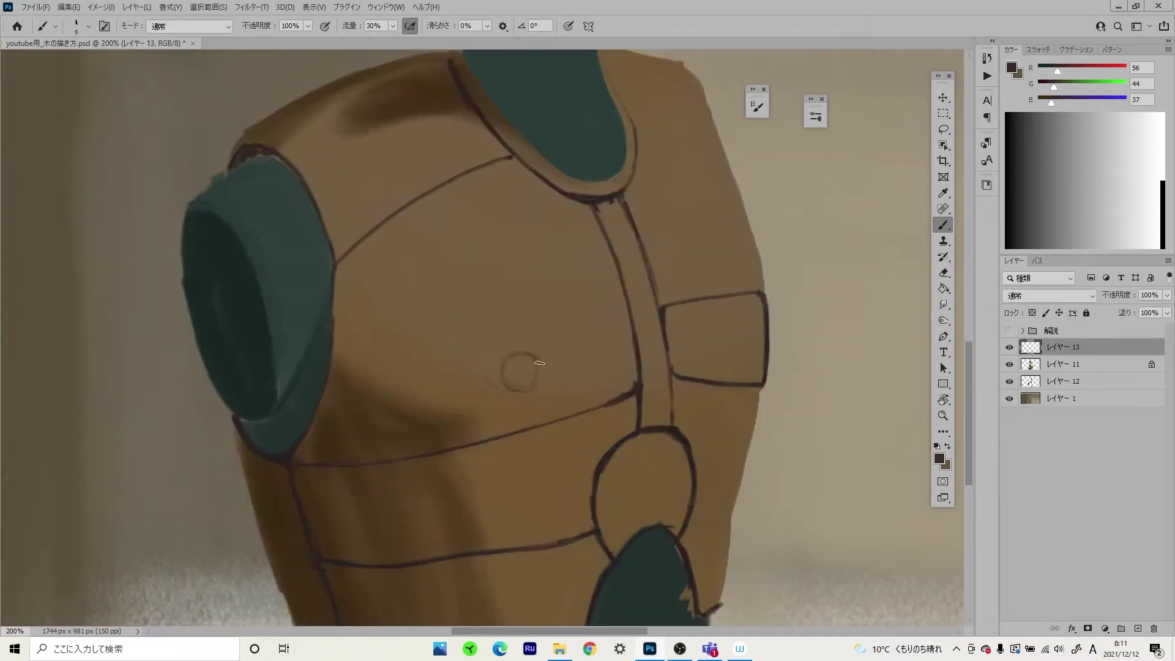
{"action": "scroll", "coordinate": [539, 363], "scroll_direction": "down", "scroll_amount": 2}
{"action": "scroll", "coordinate": [569, 367], "scroll_direction": "up", "scroll_amount": 4}
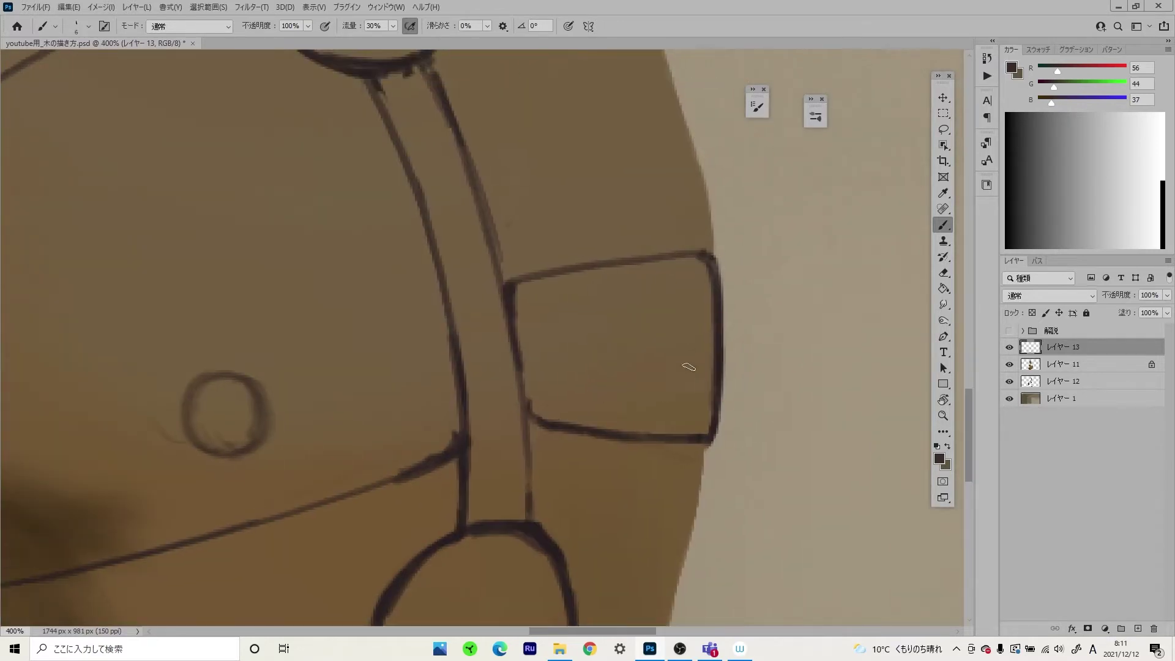
{"action": "left_click_drag", "start_coordinate": [646, 341], "coordinate": [635, 375]}
- Switch briefly to the Eraser for the line art, then return to the Brush
{"action": "scroll", "coordinate": [644, 303], "scroll_direction": "down", "scroll_amount": 1}
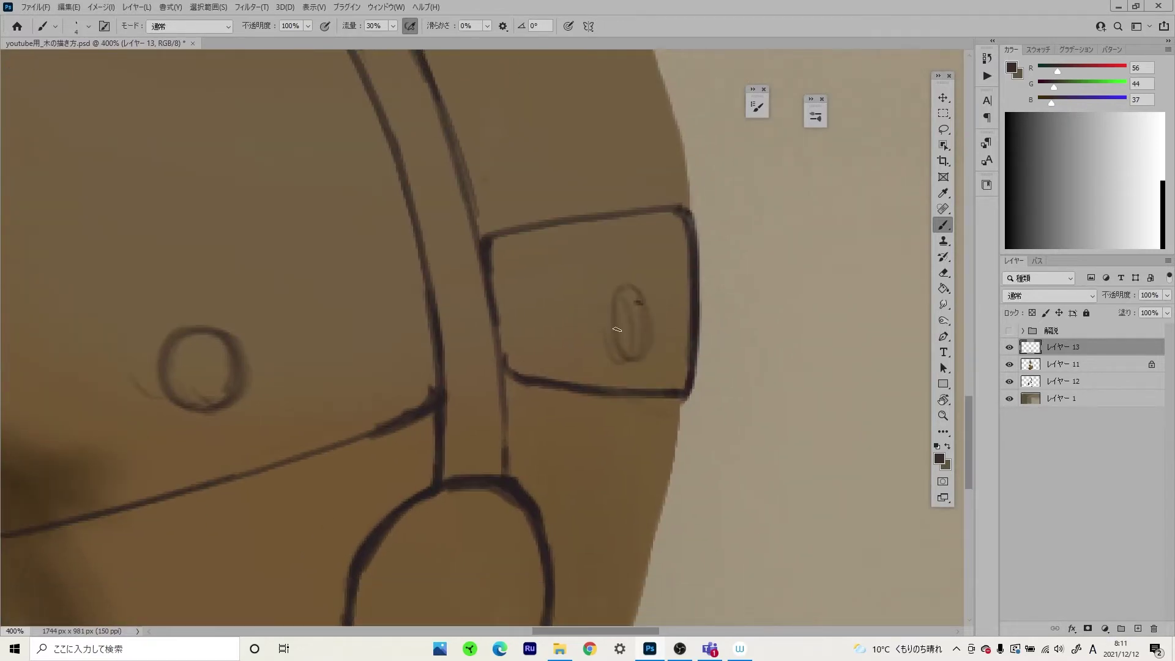
{"action": "scroll", "coordinate": [617, 329], "scroll_direction": "down", "scroll_amount": 2}
{"action": "scroll", "coordinate": [602, 333], "scroll_direction": "up", "scroll_amount": 2}
{"action": "key", "text": "e"}
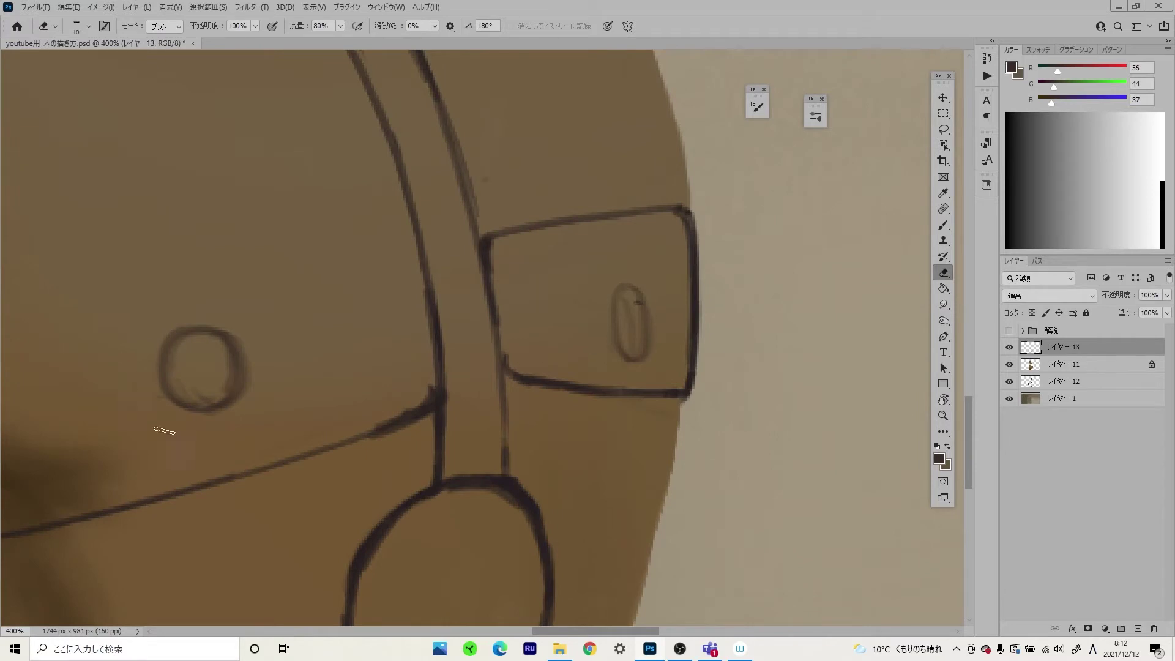
{"action": "scroll", "coordinate": [164, 430], "scroll_direction": "down", "scroll_amount": 2}
{"action": "key", "text": "b"}
{"action": "scroll", "coordinate": [673, 288], "scroll_direction": "up", "scroll_amount": 1}
- Paint dark shading inside the chest circle and on the chest to its left
{"action": "right_click", "coordinate": [686, 282]}
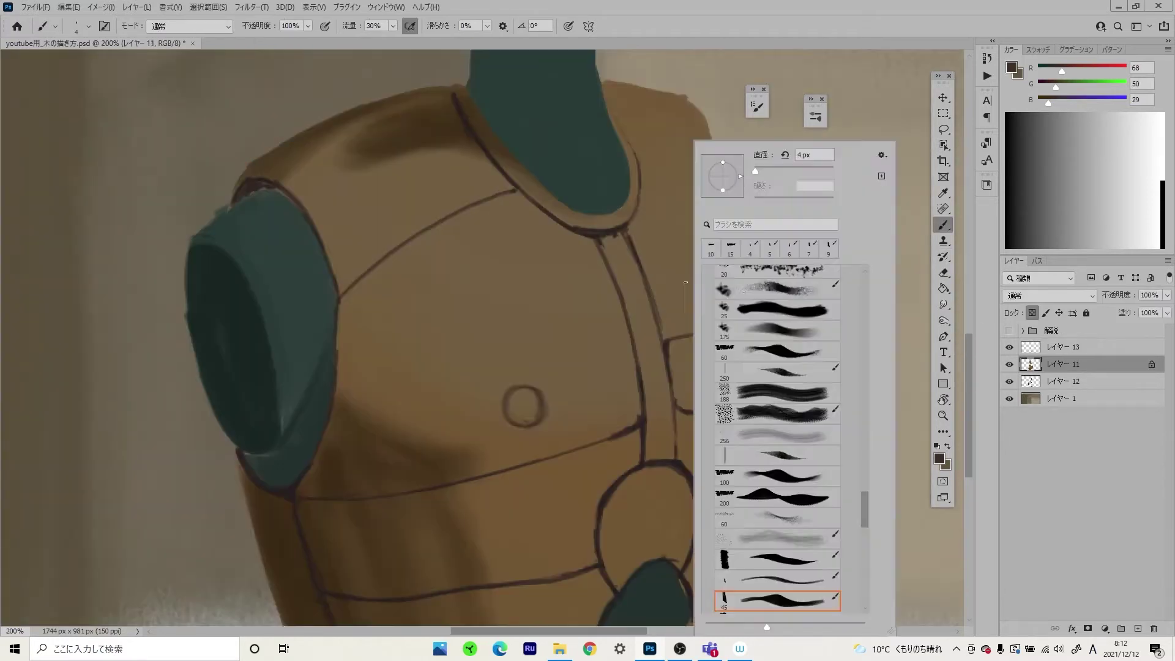
{"action": "key", "text": "Escape"}
{"action": "scroll", "coordinate": [672, 265], "scroll_direction": "up", "scroll_amount": 1}
{"action": "left_click_drag", "start_coordinate": [490, 355], "coordinate": [523, 423]}
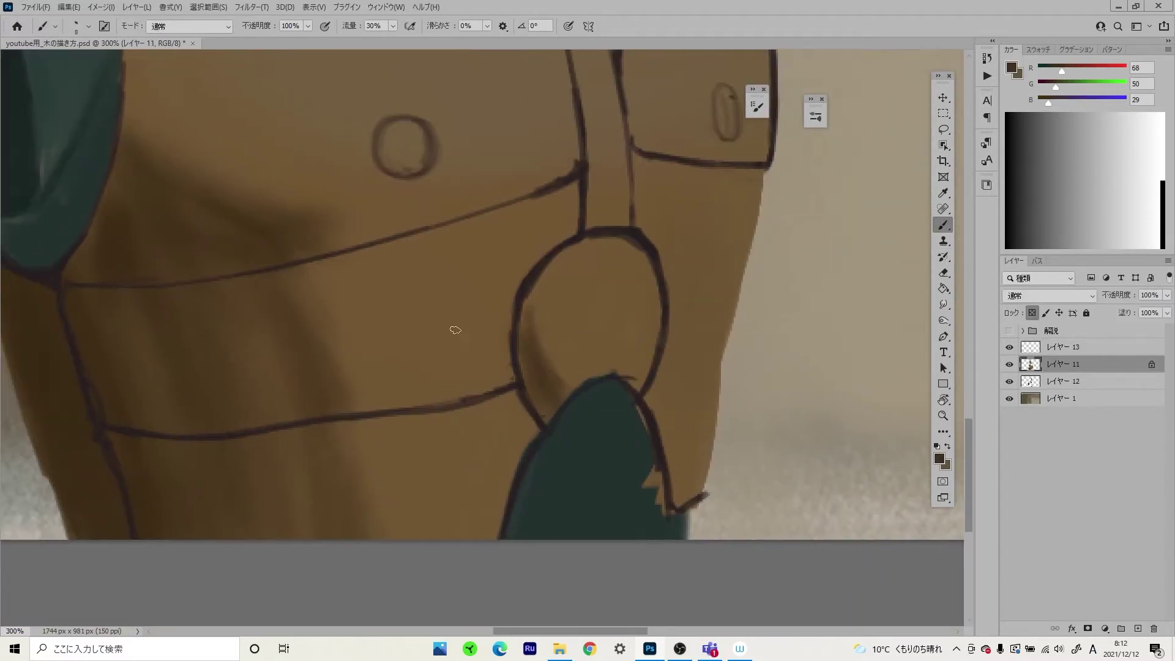
{"action": "left_click_drag", "start_coordinate": [440, 269], "coordinate": [468, 302]}
{"action": "scroll", "coordinate": [446, 270], "scroll_direction": "down", "scroll_amount": 1}
{"action": "scroll", "coordinate": [499, 336], "scroll_direction": "down", "scroll_amount": 1}
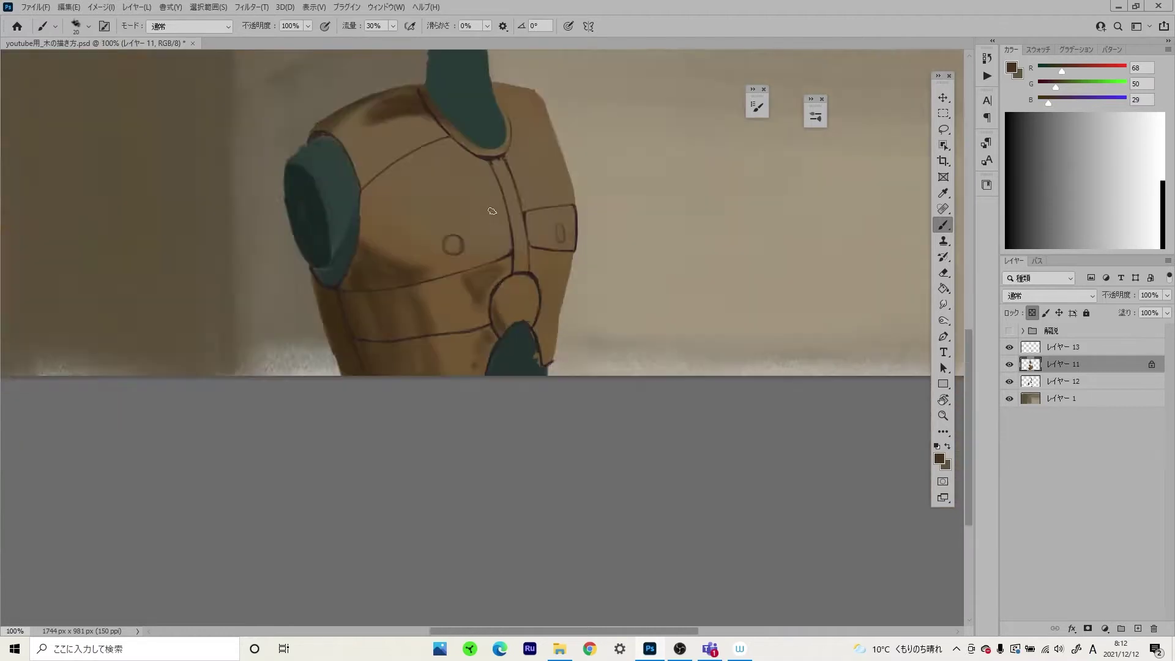
{"action": "scroll", "coordinate": [492, 211], "scroll_direction": "up", "scroll_amount": 2}
{"action": "scroll", "coordinate": [508, 257], "scroll_direction": "down", "scroll_amount": 1}
- Bring the head into view and shade the face's left edge with a resized brush
{"action": "mouse_move", "coordinate": [434, 221]}
{"action": "left_mouse_down"}
{"action": "mouse_move", "coordinate": [564, 333]}
{"action": "mouse_move", "coordinate": [545, 328]}
{"action": "mouse_move", "coordinate": [466, 393]}
{"action": "mouse_move", "coordinate": [489, 453]}
{"action": "left_mouse_up"}
{"action": "key", "text": "bracketright"}
{"action": "key", "text": "bracketleft"}
{"action": "key", "text": "bracketleft"}
{"action": "key", "text": "bracketleft"}
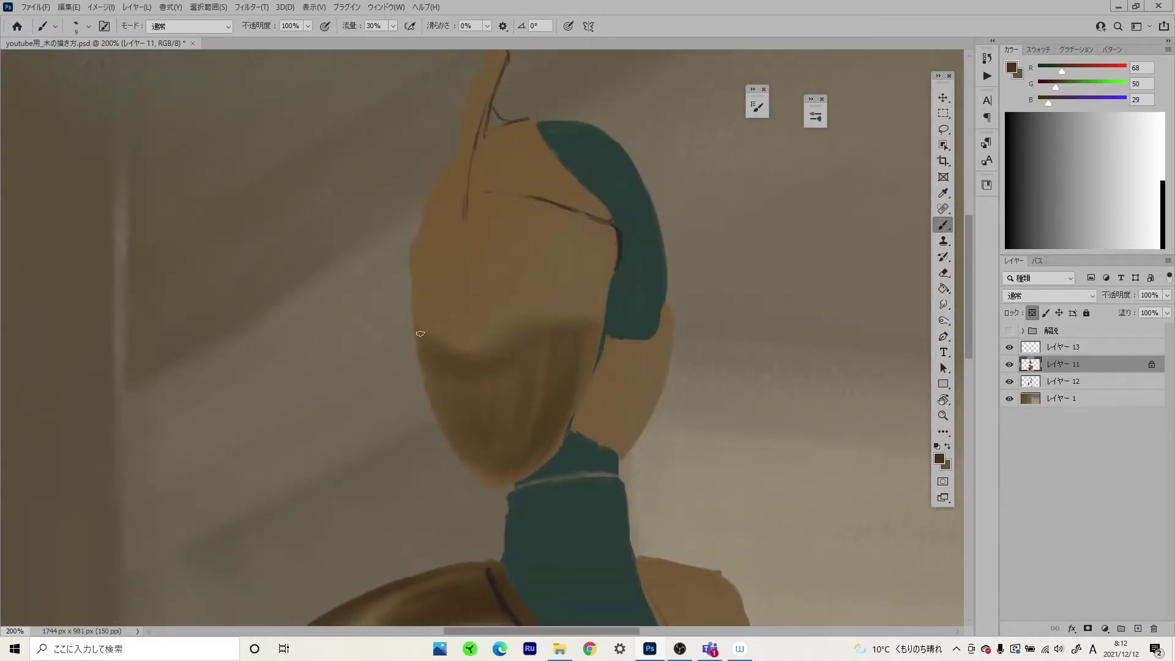
{"action": "key", "text": "bracketright"}
{"action": "key", "text": "bracketright"}
{"action": "key", "text": "bracketright"}
{"action": "mouse_move", "coordinate": [457, 157]}
{"action": "left_mouse_down"}
{"action": "mouse_move", "coordinate": [428, 215]}
{"action": "mouse_move", "coordinate": [428, 343]}
{"action": "left_mouse_up"}
{"action": "scroll", "coordinate": [428, 343], "scroll_direction": "up", "scroll_amount": 1}
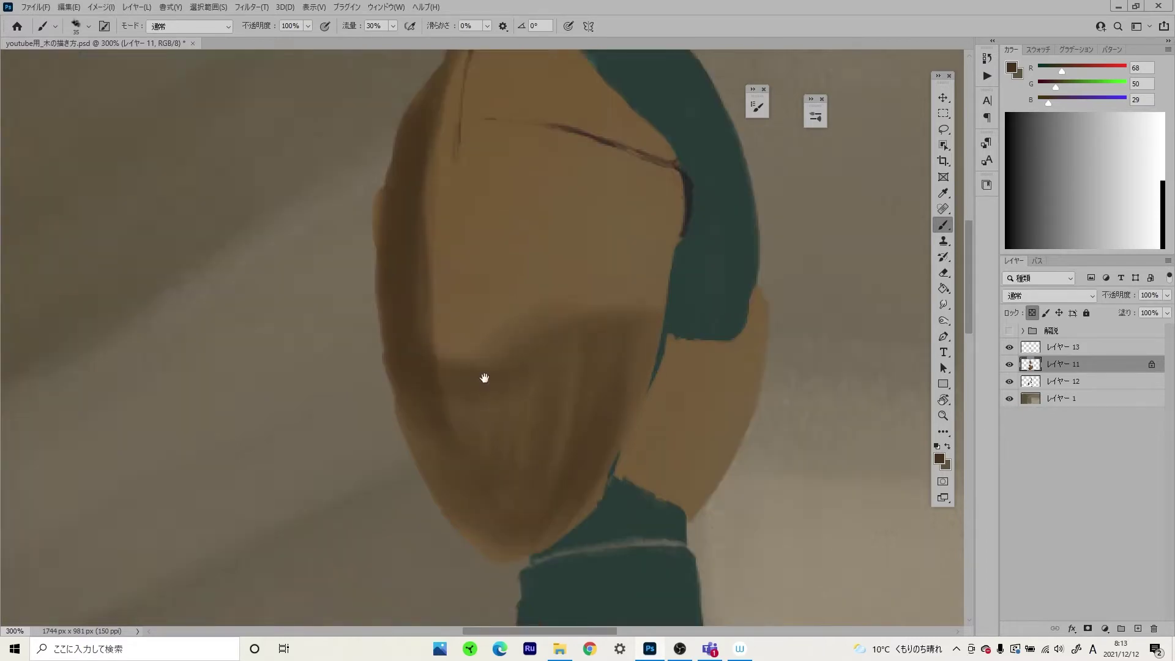
{"action": "scroll", "coordinate": [505, 251], "scroll_direction": "up", "scroll_amount": 2}
{"action": "key", "text": "bracketleft"}
{"action": "key", "text": "bracketleft"}
{"action": "key", "text": "bracketleft"}
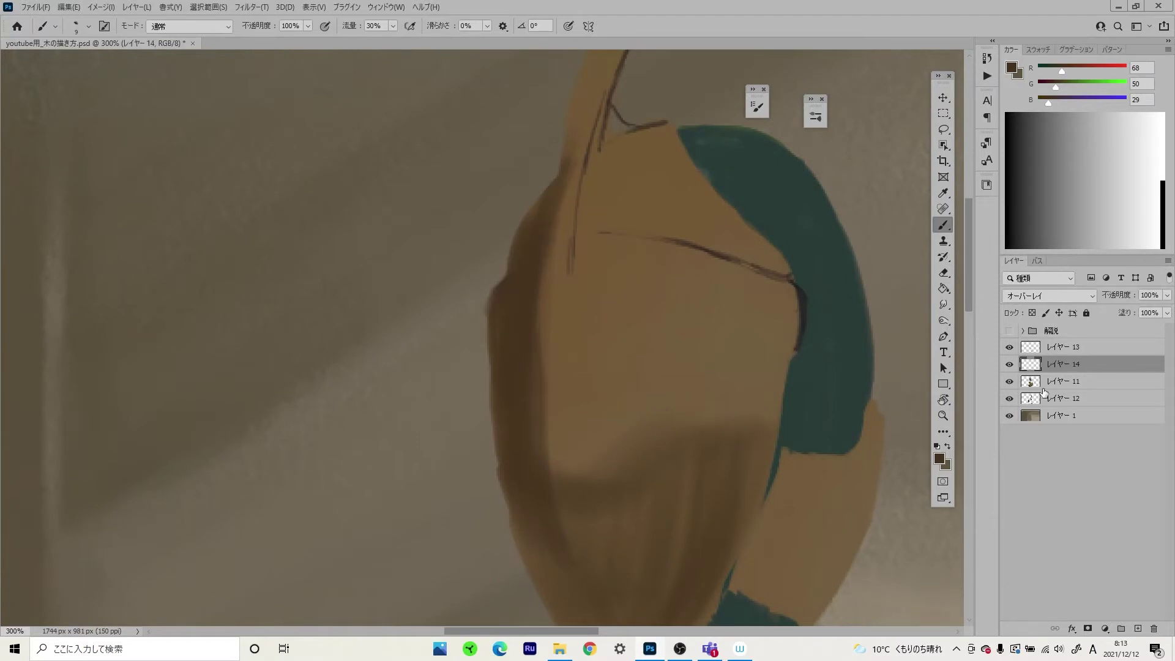
- Merge the overlay layer down into the body layer with Ctrl+E
{"action": "key", "text": "ctrl+e"}
{"action": "left_click", "coordinate": [524, 261], "text": "alt"}
{"action": "left_click_drag", "start_coordinate": [576, 130], "coordinate": [547, 182]}
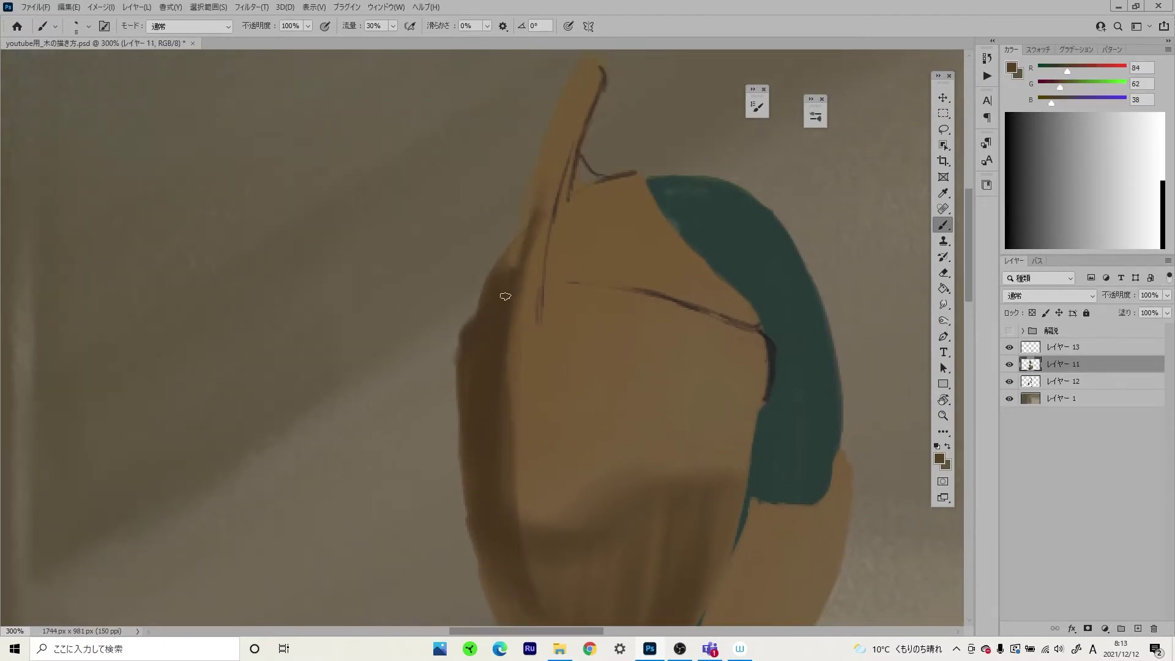
{"action": "left_click_drag", "start_coordinate": [505, 296], "coordinate": [441, 331]}
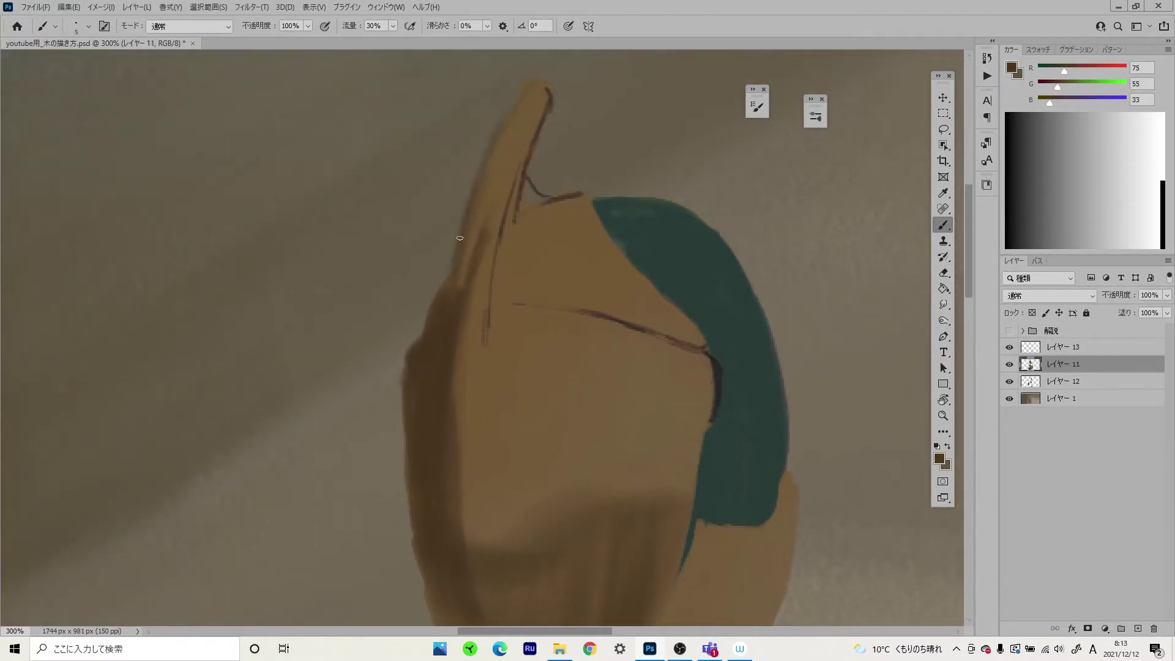
{"action": "scroll", "coordinate": [484, 269], "scroll_direction": "down", "scroll_amount": 2}
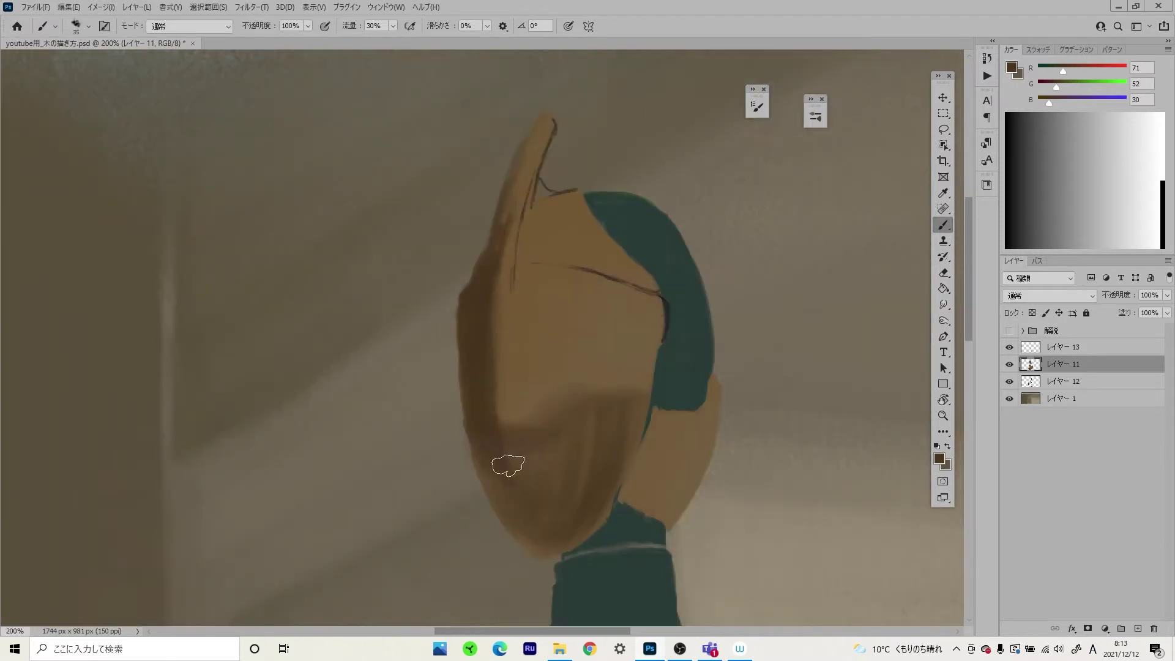
- With transparency locked, paint sampled mid brown over the teal edge at the head
{"action": "left_click", "coordinate": [490, 335], "text": "alt"}
{"action": "scroll", "coordinate": [545, 225], "scroll_direction": "up", "scroll_amount": 1}
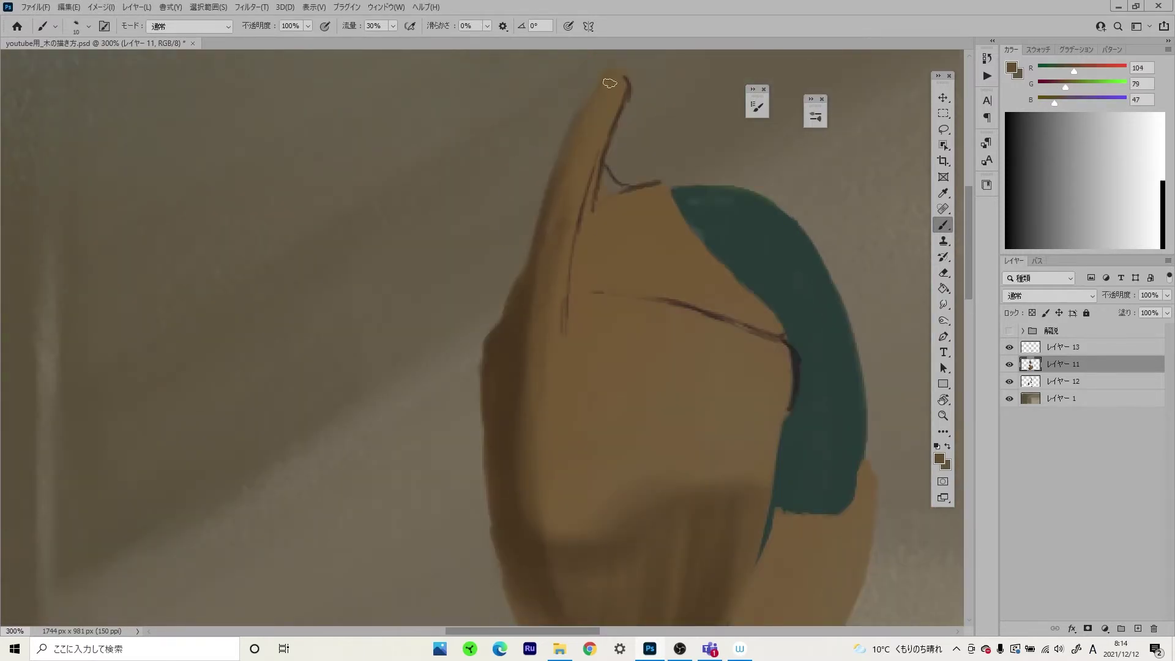
{"action": "scroll", "coordinate": [609, 83], "scroll_direction": "down", "scroll_amount": 4}
{"action": "scroll", "coordinate": [643, 419], "scroll_direction": "up", "scroll_amount": 4}
{"action": "key", "text": "slash"}
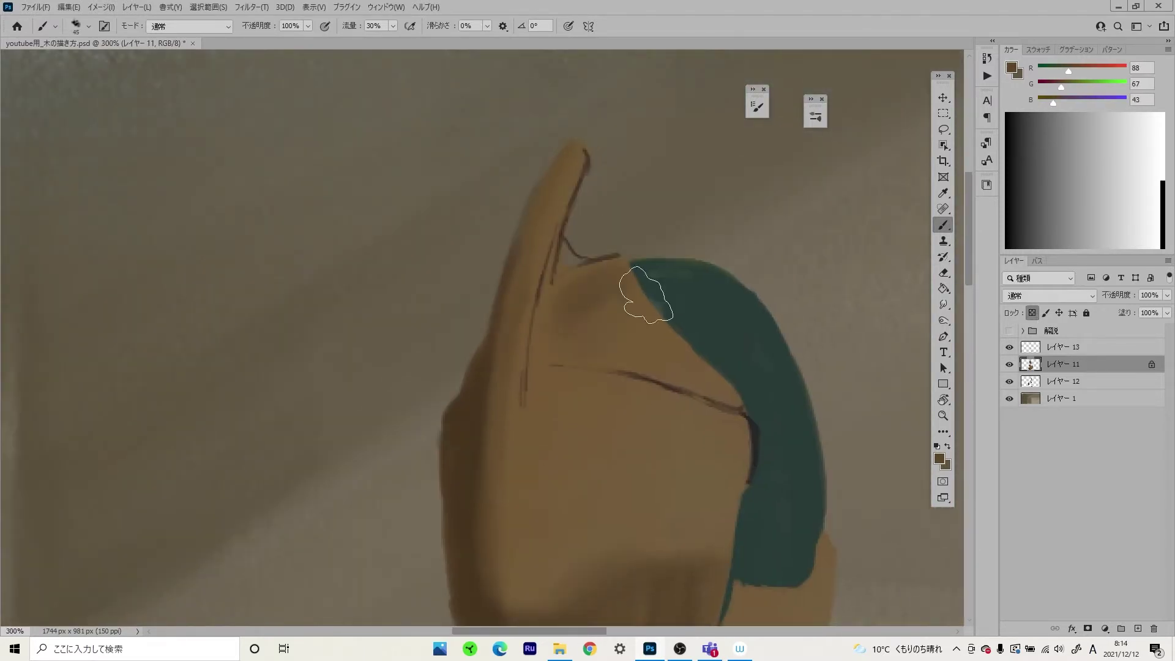
{"action": "left_click_drag", "start_coordinate": [645, 294], "coordinate": [609, 343]}
{"action": "key", "text": "bracketleft"}
{"action": "key", "text": "bracketleft"}
{"action": "key", "text": "bracketleft"}
{"action": "scroll", "coordinate": [535, 401], "scroll_direction": "up", "scroll_amount": 2}
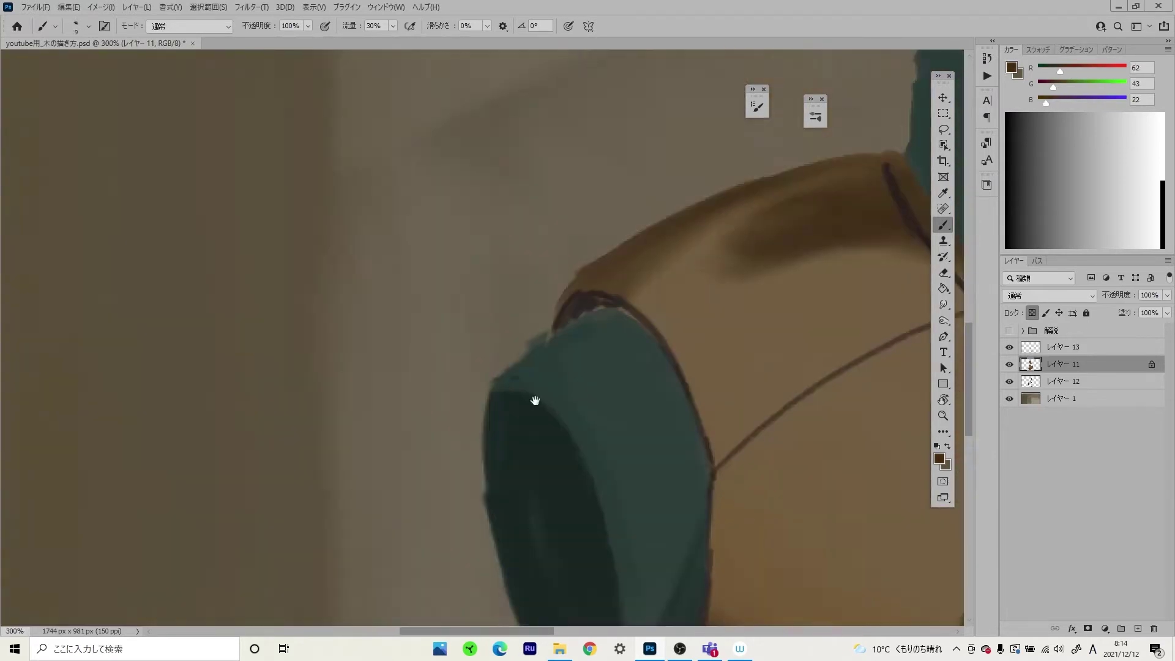
{"action": "scroll", "coordinate": [370, 354], "scroll_direction": "down", "scroll_amount": 2}
- Unlock transparency and sample darker brown and lighter tan tones from the head
{"action": "left_click", "coordinate": [370, 353], "text": "alt"}
{"action": "key", "text": "slash"}
{"action": "scroll", "coordinate": [415, 249], "scroll_direction": "up", "scroll_amount": 1}
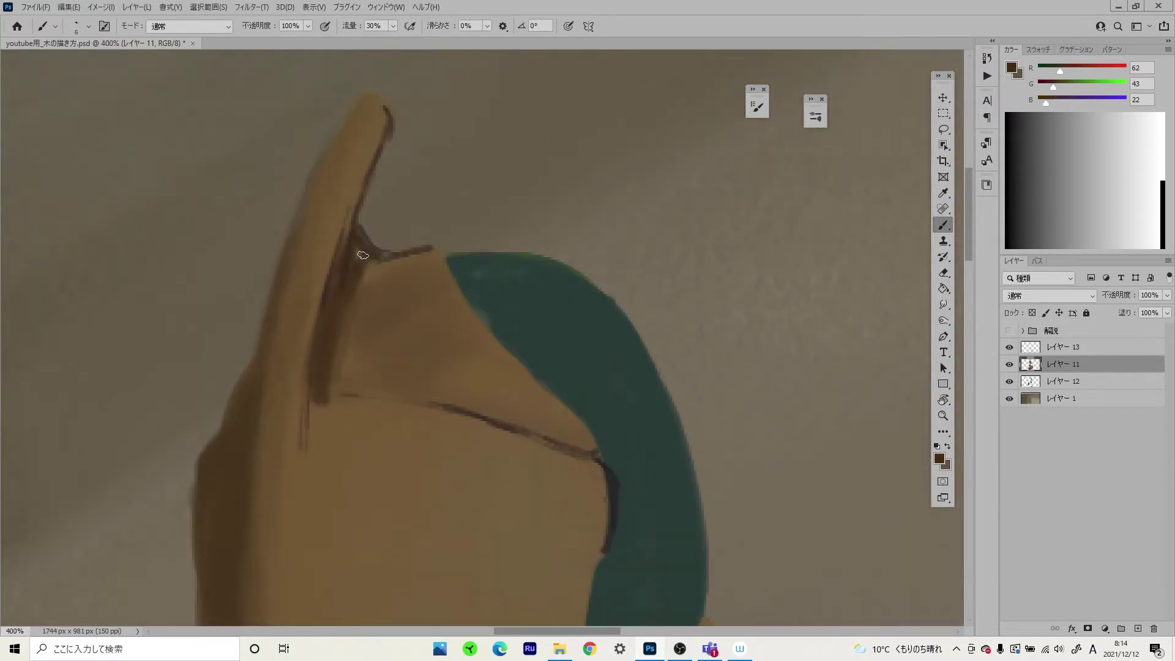
{"action": "scroll", "coordinate": [328, 356], "scroll_direction": "down", "scroll_amount": 1}
{"action": "left_click", "coordinate": [420, 325], "text": "alt"}
{"action": "scroll", "coordinate": [610, 407], "scroll_direction": "down", "scroll_amount": 2}
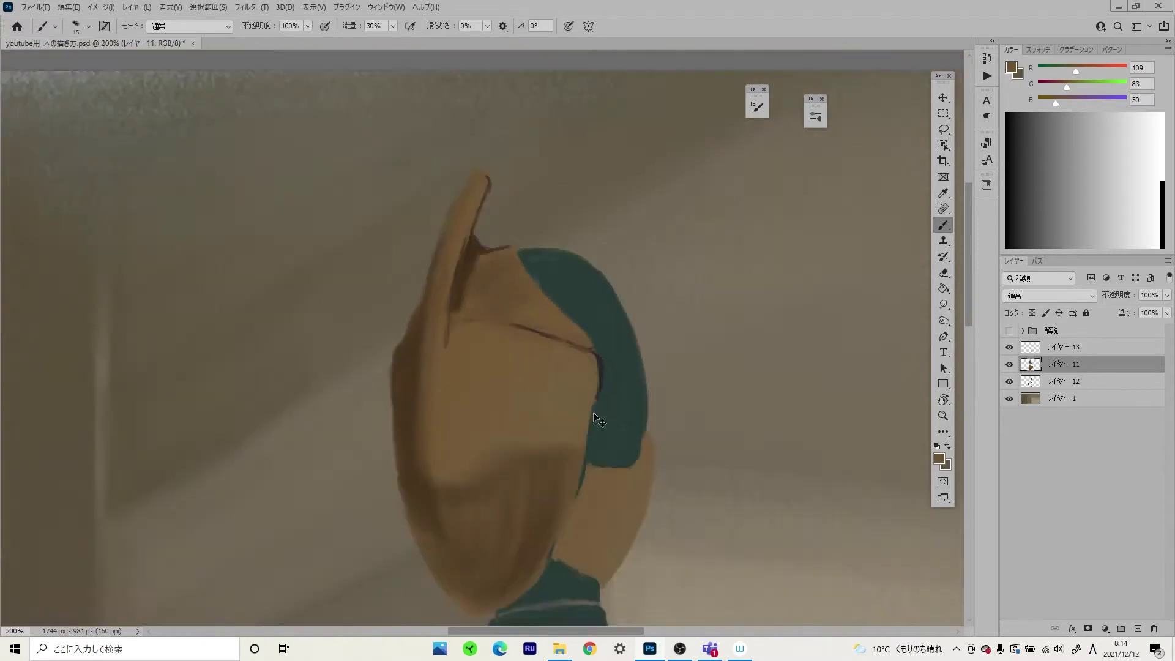
{"action": "scroll", "coordinate": [610, 406], "scroll_direction": "up", "scroll_amount": 2}
{"action": "left_click", "coordinate": [428, 228], "text": "alt"}
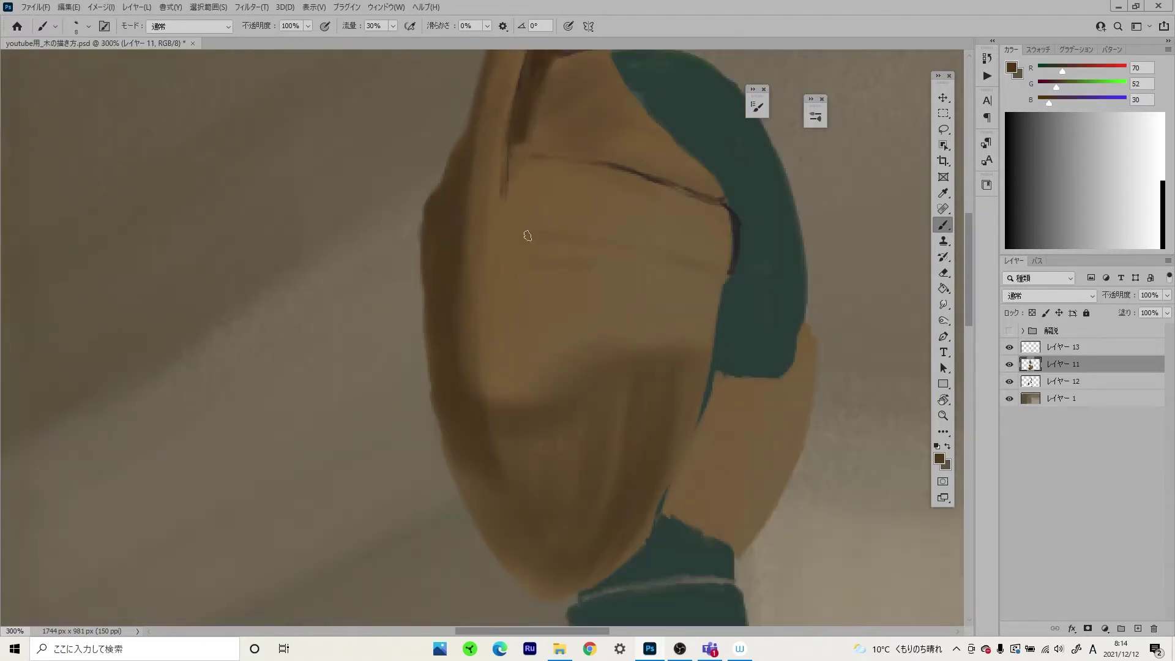
{"action": "scroll", "coordinate": [879, 253], "scroll_direction": "up", "scroll_amount": 1}
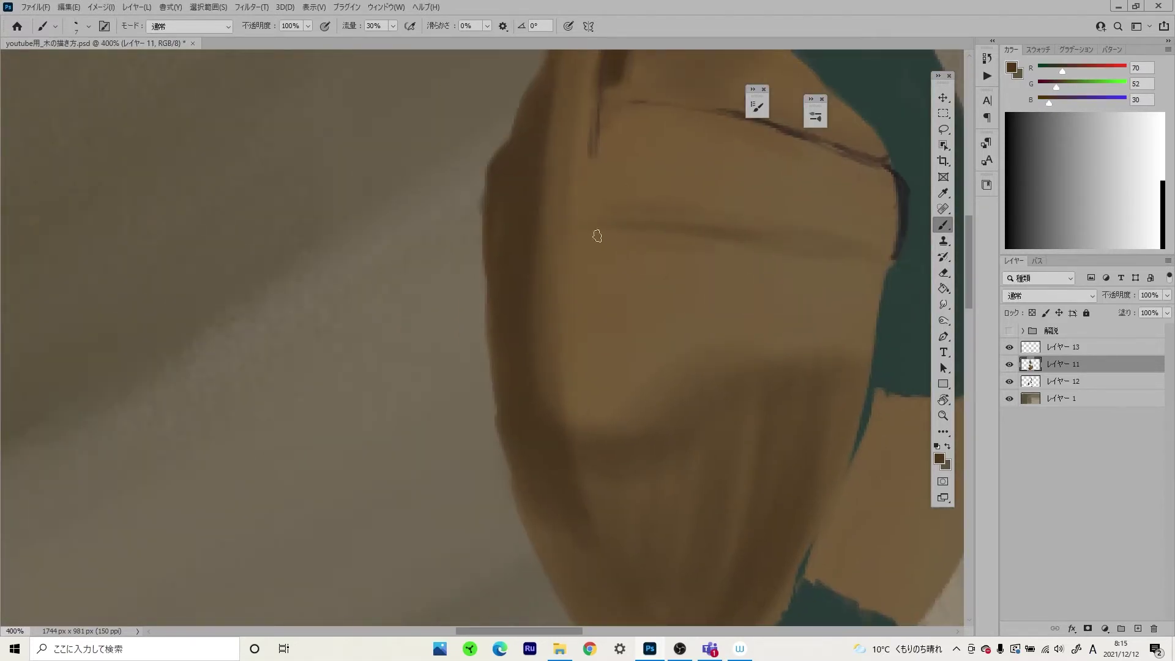
- Bring the upper face into view and sample light tan and dark brown for the ridges
{"action": "left_click_drag", "start_coordinate": [589, 249], "coordinate": [570, 332]}
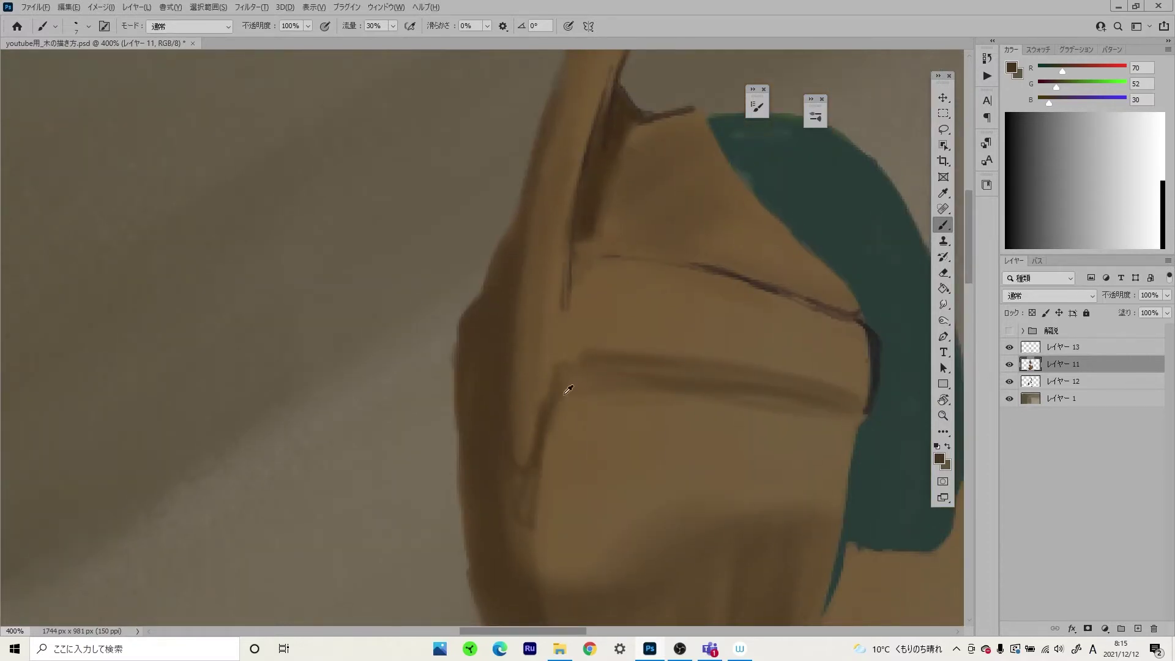
{"action": "left_click", "coordinate": [635, 418], "text": "alt"}
{"action": "scroll", "coordinate": [577, 399], "scroll_direction": "down", "scroll_amount": 1}
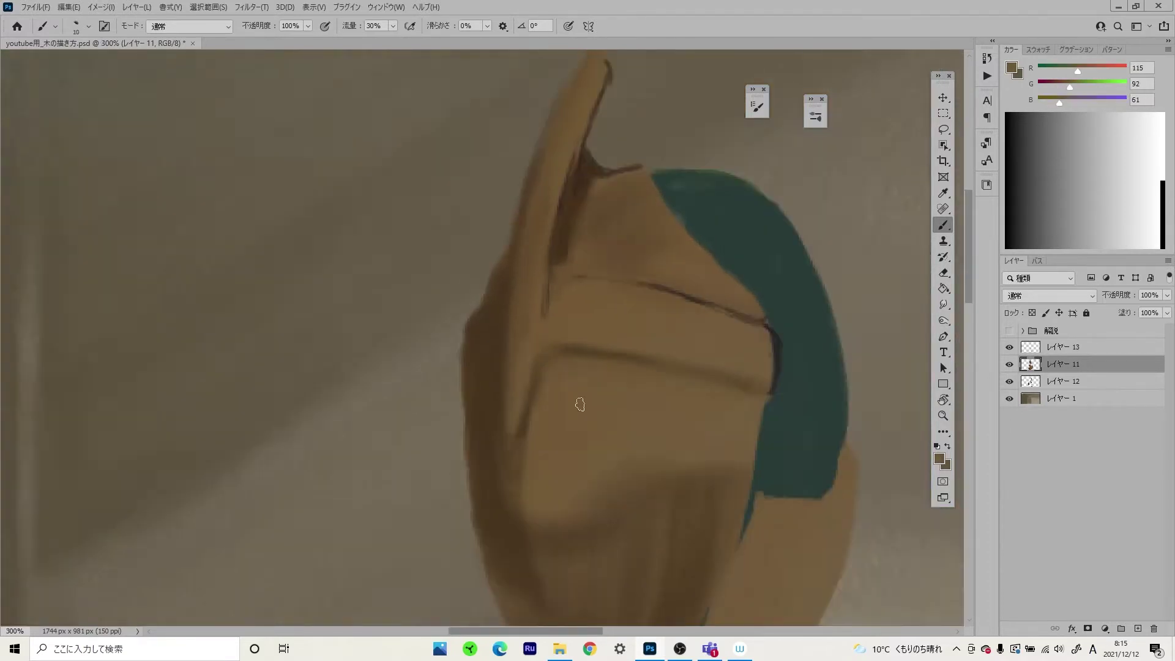
{"action": "scroll", "coordinate": [459, 349], "scroll_direction": "down", "scroll_amount": 3}
{"action": "scroll", "coordinate": [456, 364], "scroll_direction": "up", "scroll_amount": 3}
{"action": "left_click", "coordinate": [410, 387], "text": "alt"}
{"action": "scroll", "coordinate": [412, 388], "scroll_direction": "up", "scroll_amount": 1}
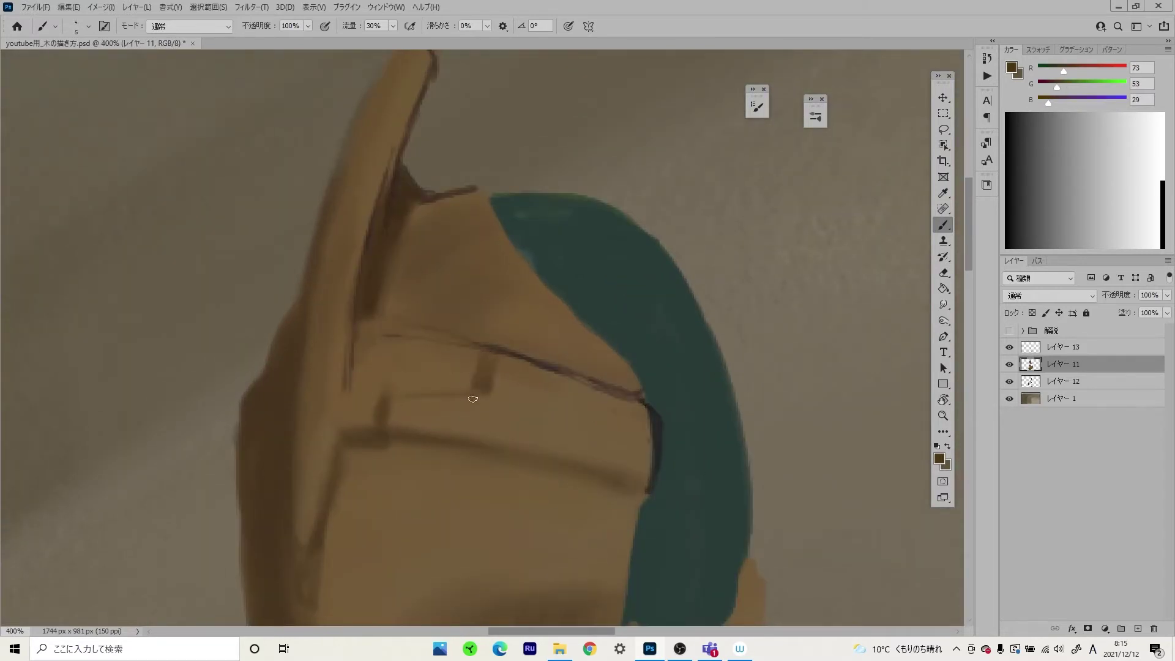
- Paint dark brown ridges on the face plates, then return to the Brush on the body layer
{"action": "mouse_move", "coordinate": [472, 399]}
{"action": "left_mouse_down"}
{"action": "mouse_move", "coordinate": [395, 397]}
{"action": "mouse_move", "coordinate": [447, 357]}
{"action": "left_mouse_up"}
{"action": "key", "text": "e"}
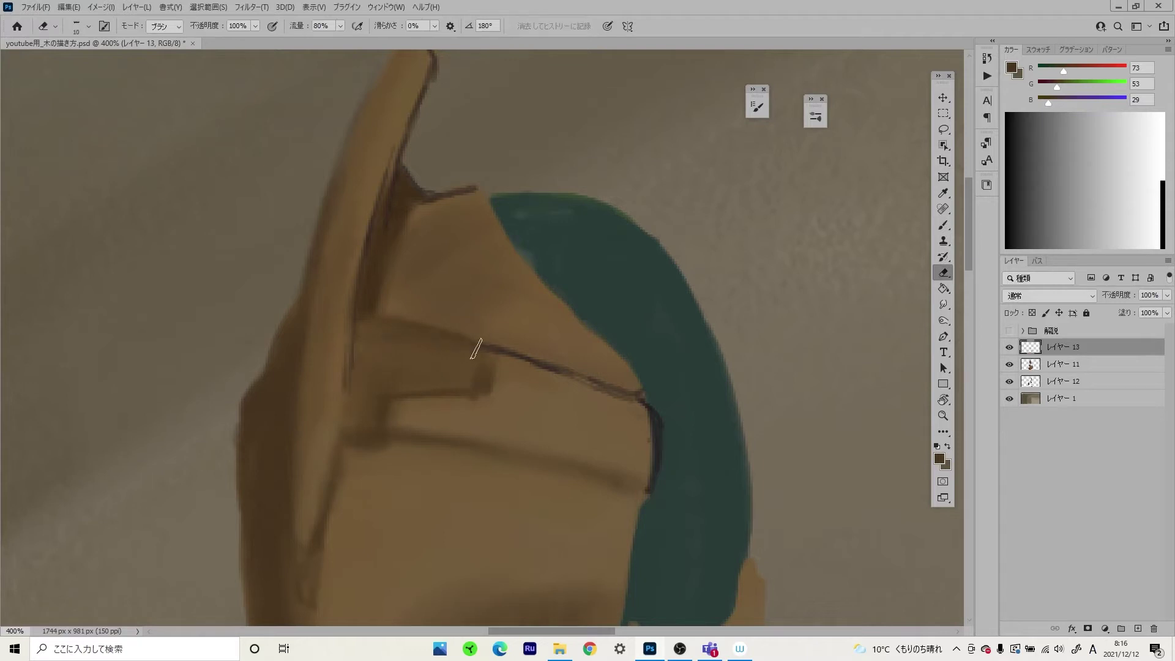
{"action": "scroll", "coordinate": [388, 173], "scroll_direction": "down", "scroll_amount": 5}
{"action": "scroll", "coordinate": [330, 323], "scroll_direction": "up", "scroll_amount": 6}
{"action": "scroll", "coordinate": [330, 323], "scroll_direction": "down", "scroll_amount": 2}
{"action": "key", "text": "alt+bracketright"}
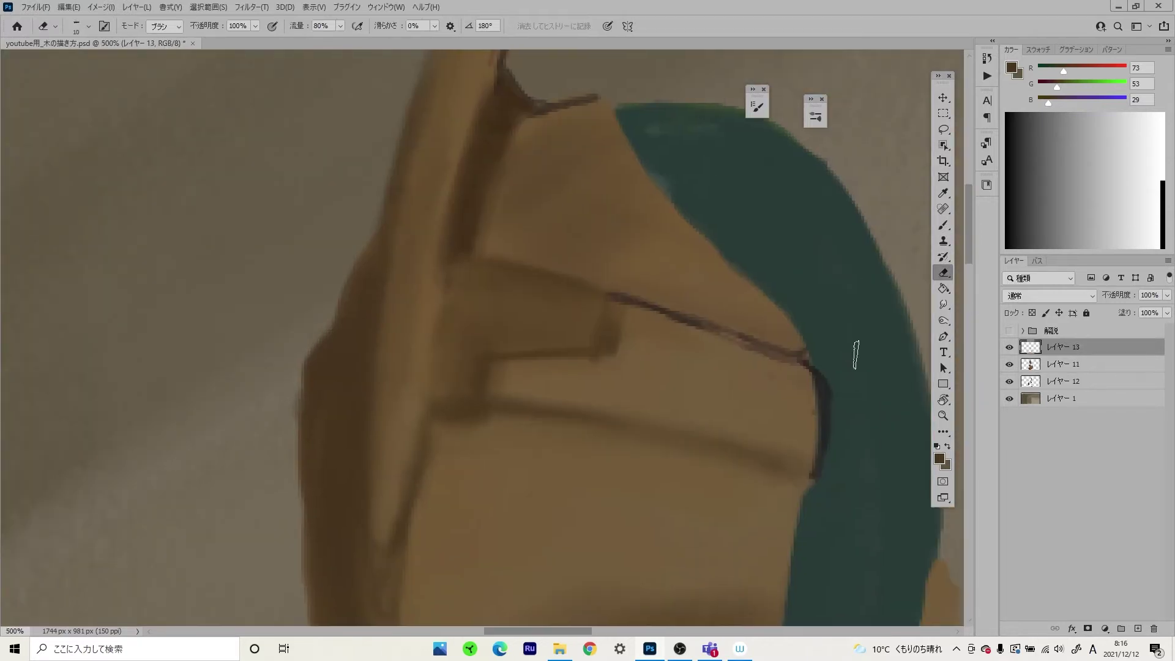
{"action": "key", "text": "bracketright"}
{"action": "key", "text": "bracketright"}
{"action": "scroll", "coordinate": [760, 327], "scroll_direction": "down", "scroll_amount": 4}
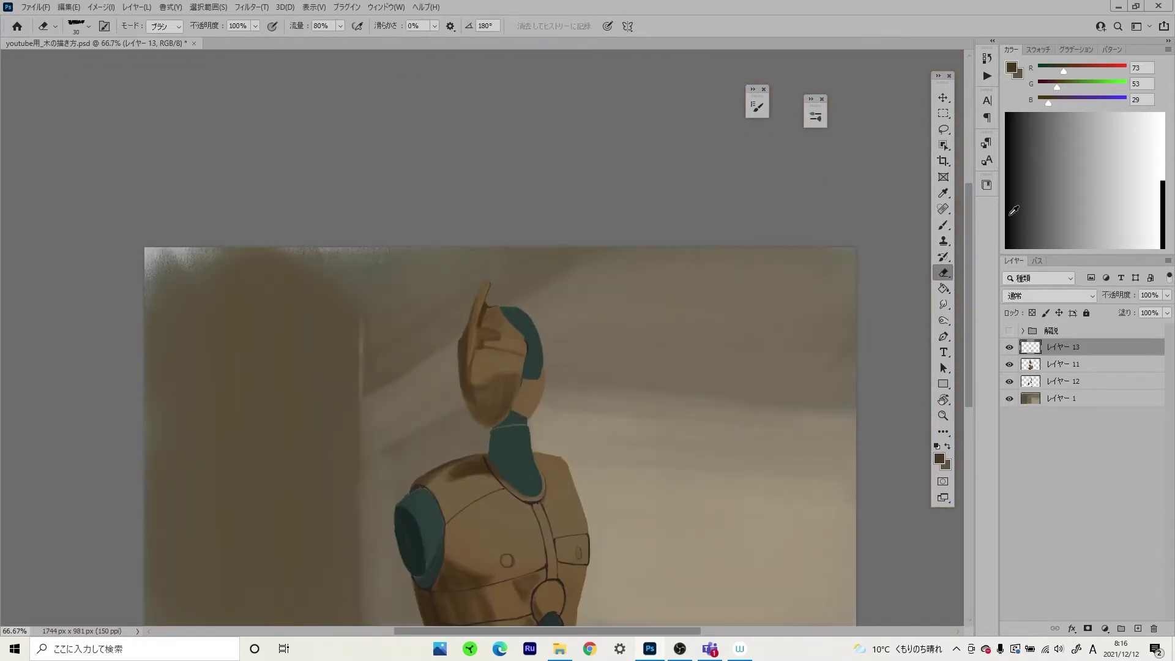
{"action": "key", "text": "alt+bracketleft"}
{"action": "scroll", "coordinate": [577, 340], "scroll_direction": "up", "scroll_amount": 5}
{"action": "scroll", "coordinate": [847, 270], "scroll_direction": "up", "scroll_amount": 3}
{"action": "key", "text": "b"}
- Darken the face plate's left edge and add a small dark stroke on it
{"action": "left_click", "coordinate": [626, 230], "text": "alt"}
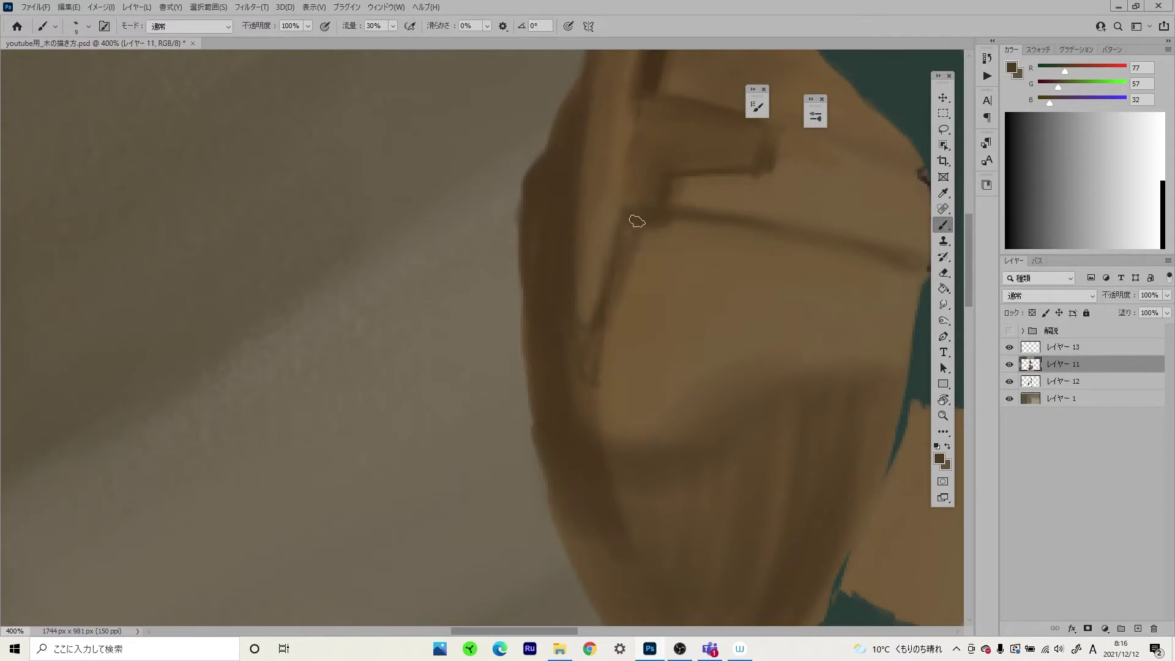
{"action": "left_click_drag", "start_coordinate": [630, 222], "coordinate": [607, 370]}
{"action": "scroll", "coordinate": [822, 200], "scroll_direction": "down", "scroll_amount": 1}
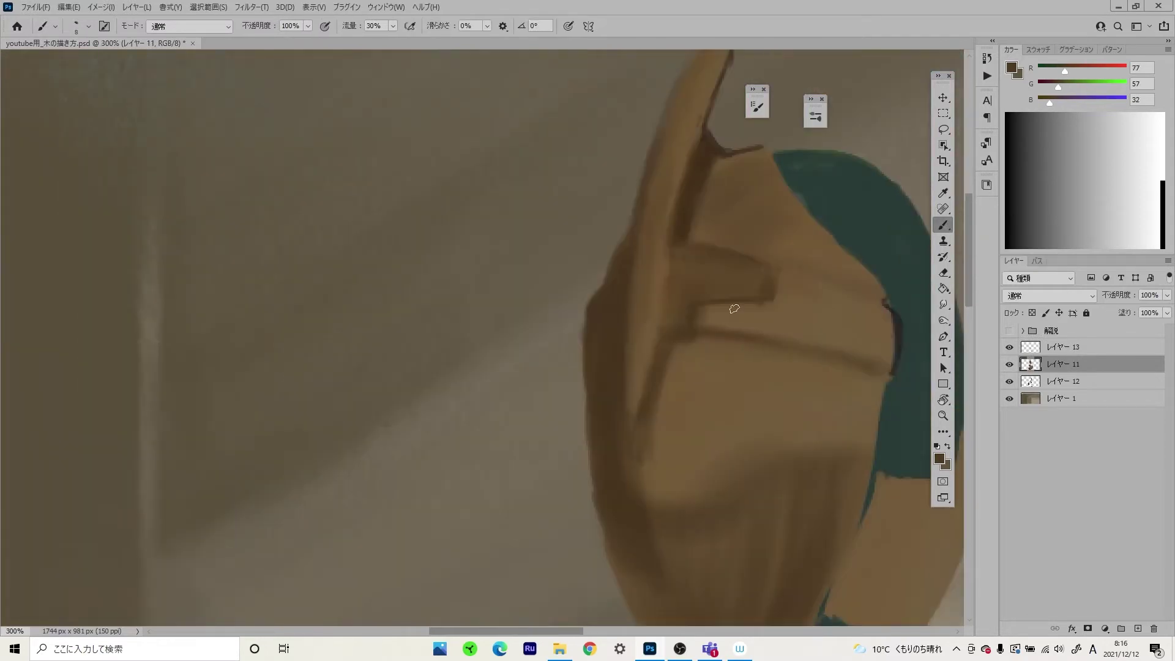
{"action": "left_click", "coordinate": [673, 305], "text": "alt"}
{"action": "left_click_drag", "start_coordinate": [748, 293], "coordinate": [761, 316]}
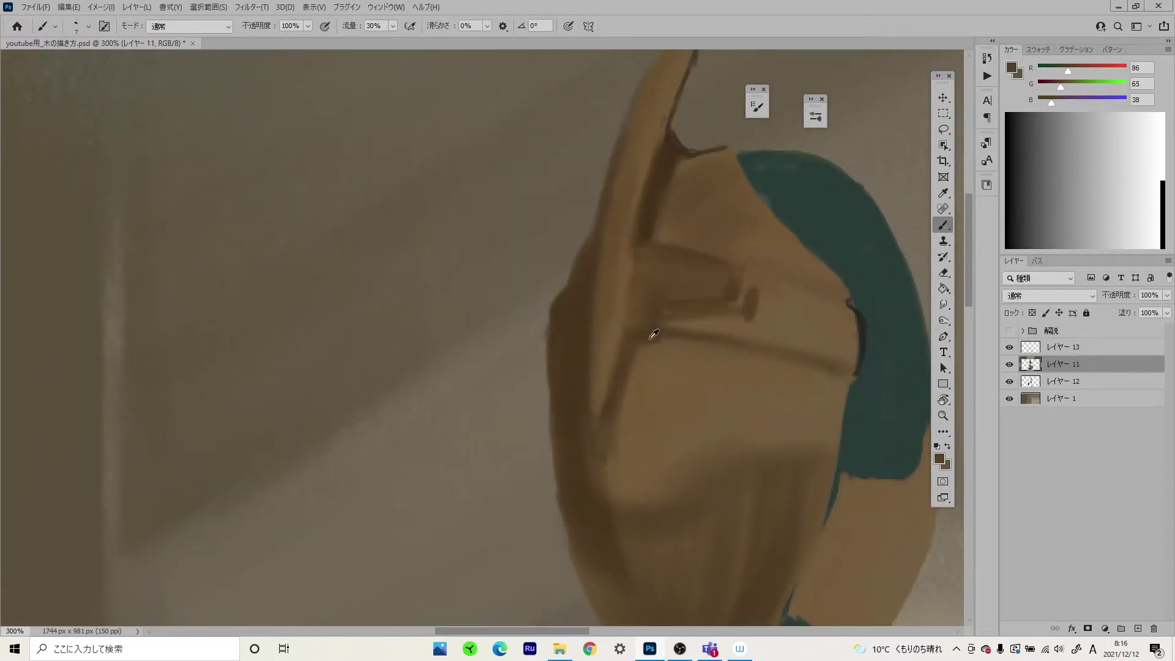
- Sample lighter tan, darker brown and warm tan tones from the head
{"action": "left_click", "coordinate": [716, 349], "text": "alt"}
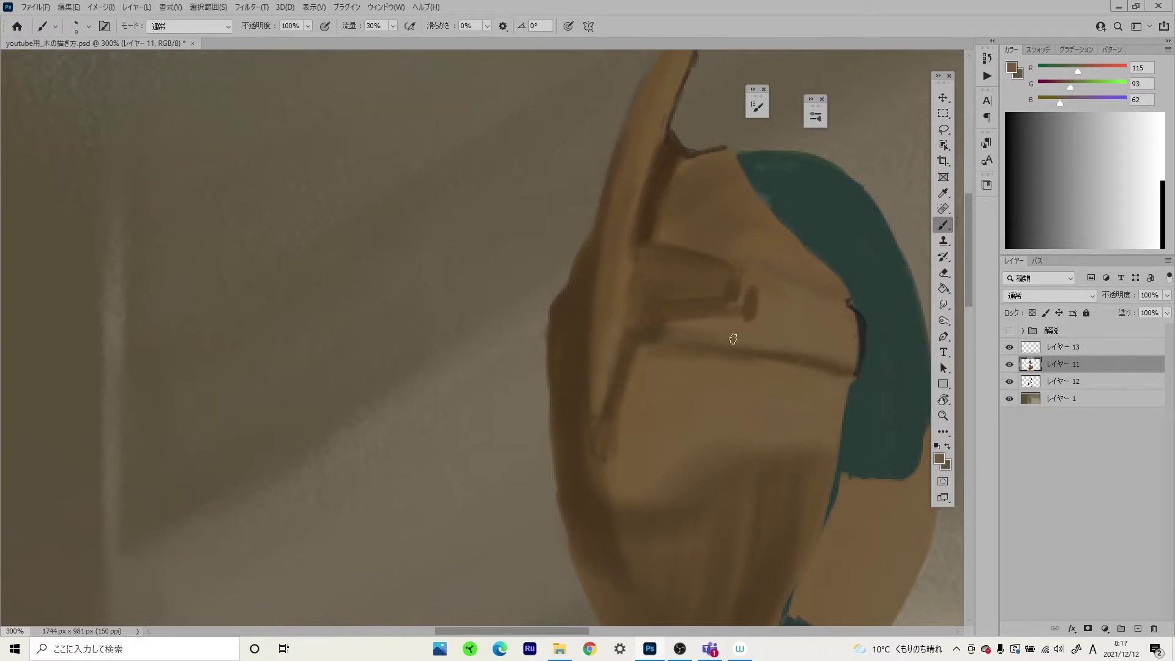
{"action": "left_click", "coordinate": [698, 263], "text": "alt"}
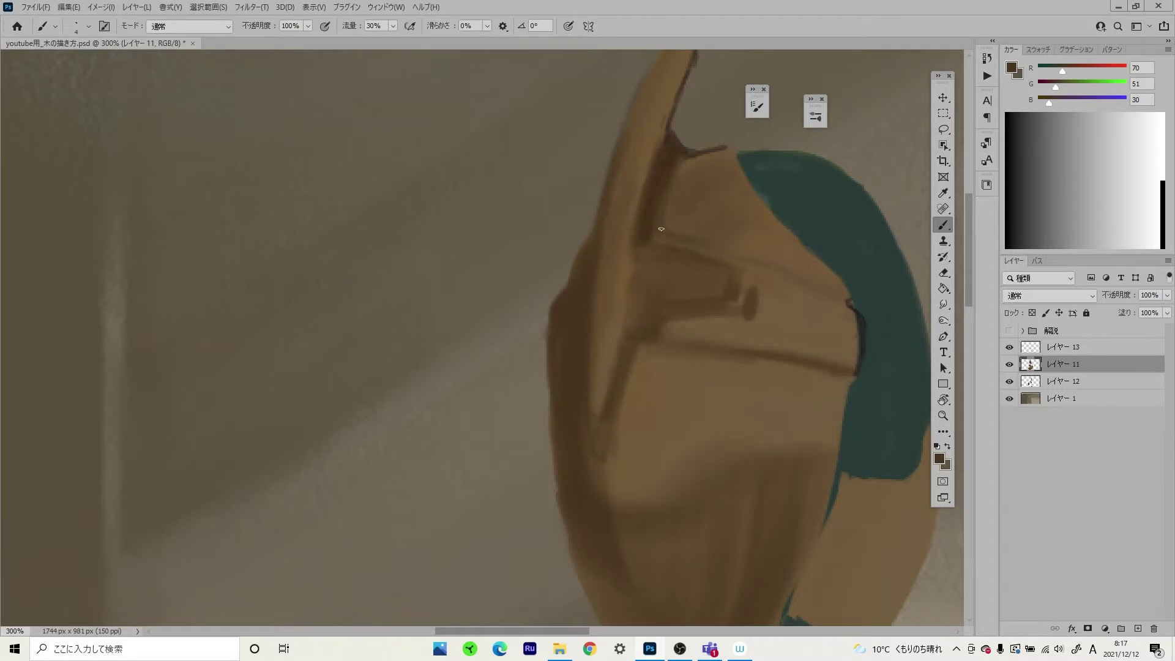
{"action": "scroll", "coordinate": [705, 247], "scroll_direction": "down", "scroll_amount": 2}
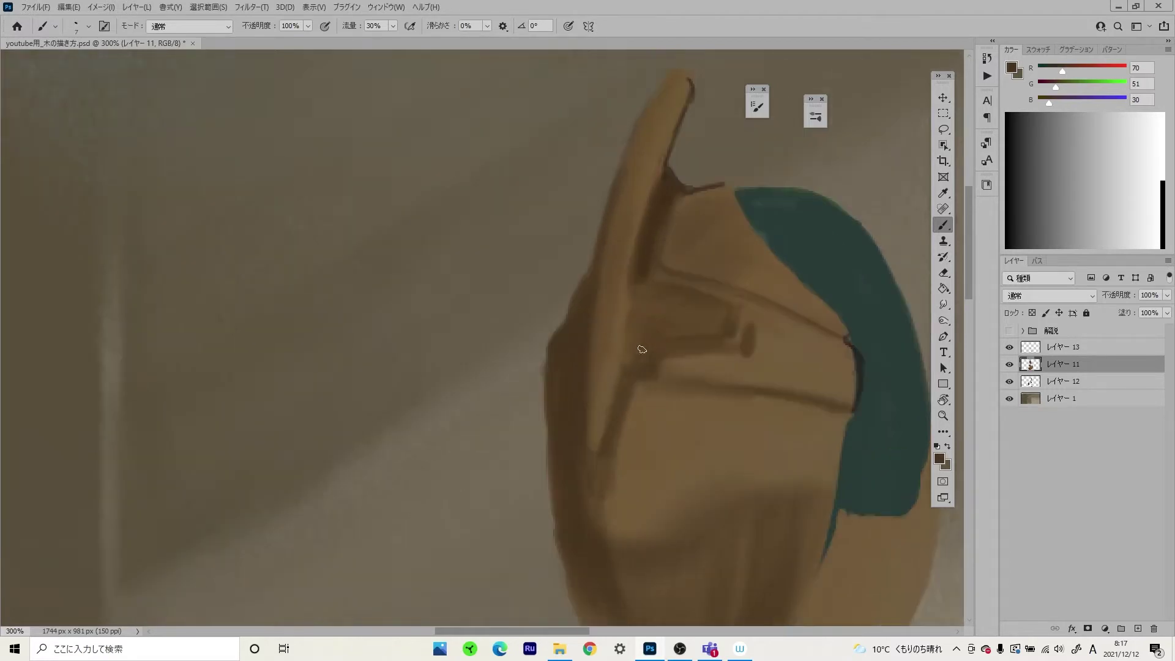
{"action": "scroll", "coordinate": [673, 275], "scroll_direction": "down", "scroll_amount": 1}
{"action": "left_click", "coordinate": [813, 178], "text": "alt"}
{"action": "scroll", "coordinate": [693, 324], "scroll_direction": "down", "scroll_amount": 1}
{"action": "scroll", "coordinate": [693, 324], "scroll_direction": "up", "scroll_amount": 4}
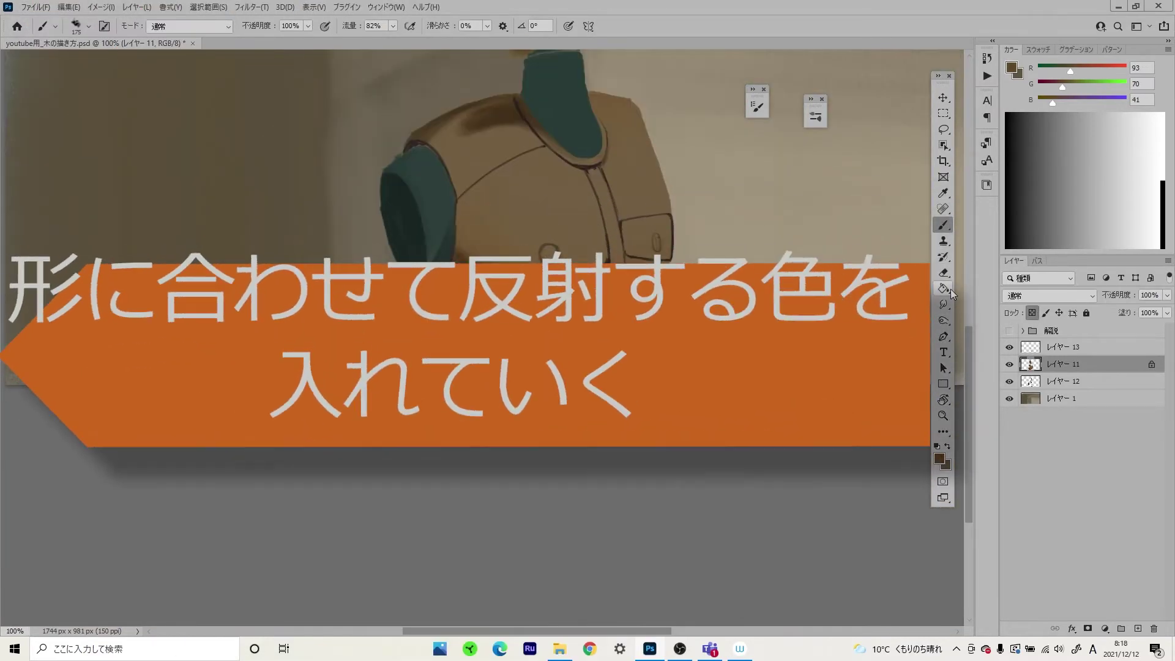
- Choose an orange for the reflected light, then sample dark browns from the torso
{"action": "left_click", "coordinate": [937, 458]}
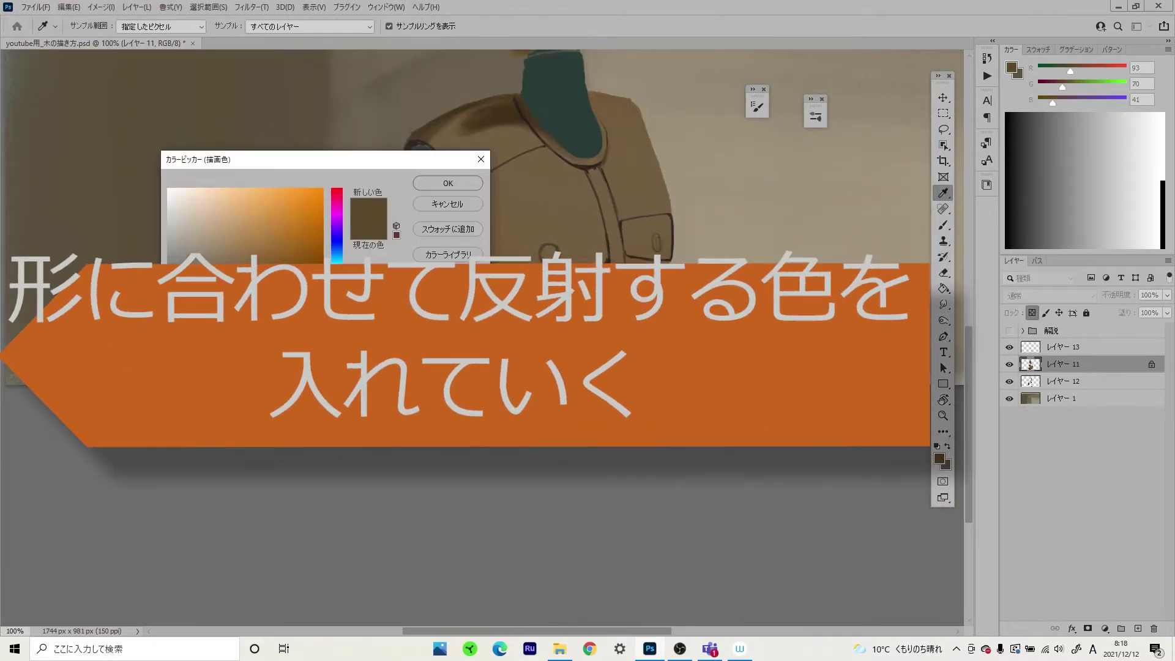
{"action": "left_click_drag", "start_coordinate": [269, 226], "coordinate": [302, 256]}
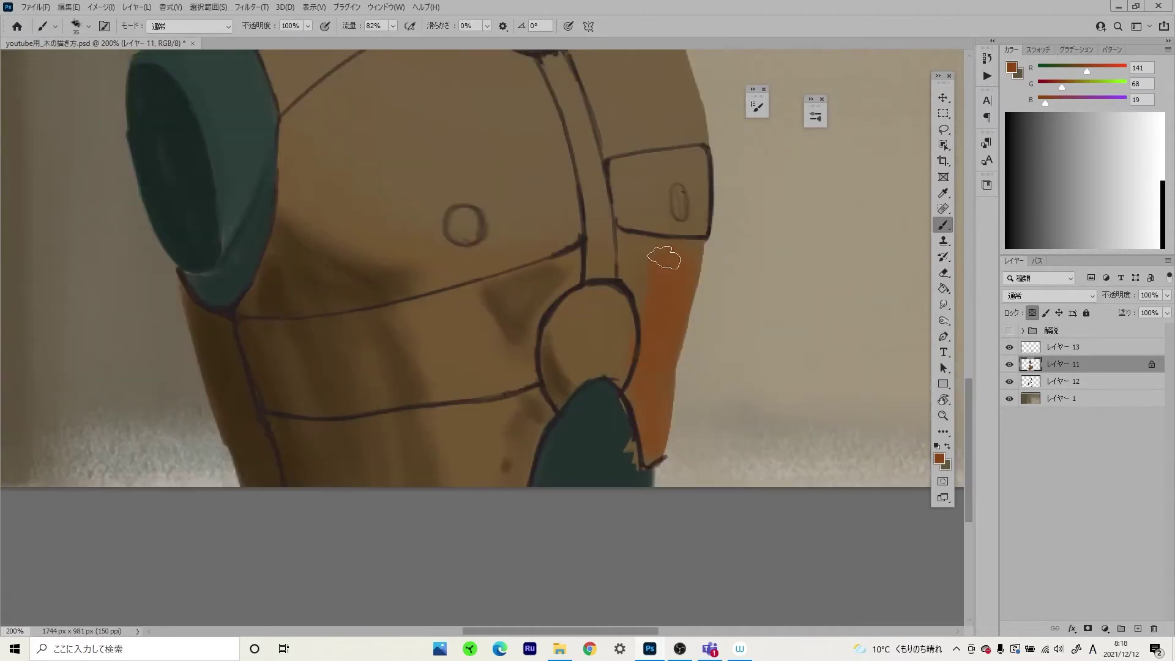
{"action": "left_click", "coordinate": [499, 380], "text": "alt"}
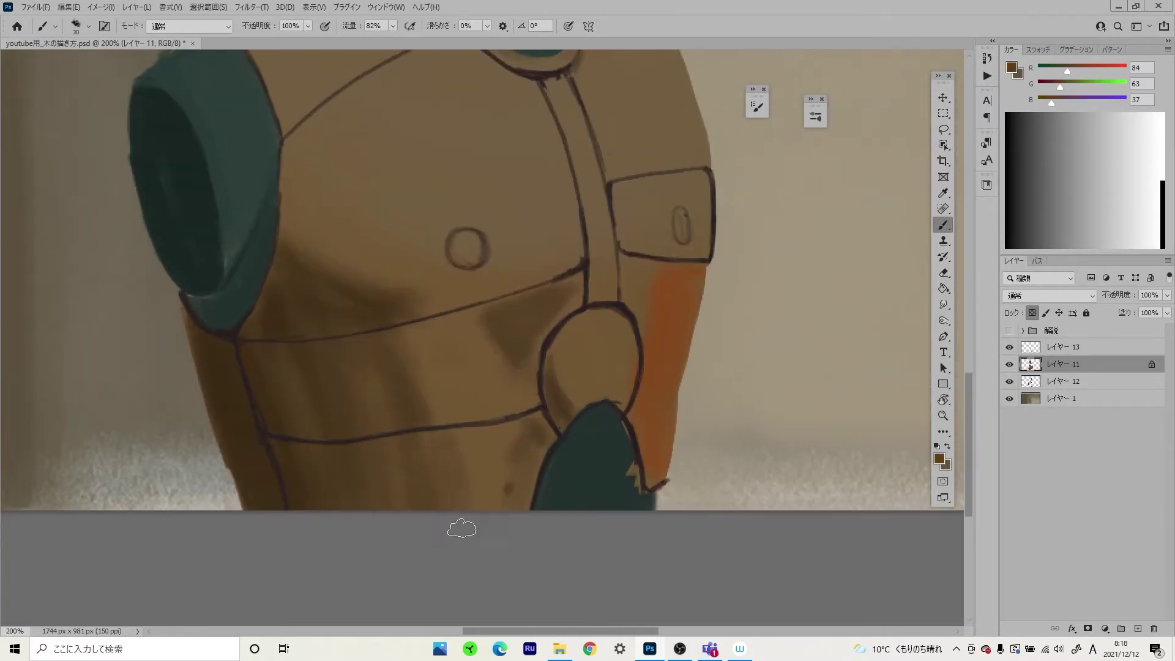
{"action": "left_click", "coordinate": [406, 375], "text": "alt"}
- Lower the brush flow to 33% in the brush settings
{"action": "right_click", "coordinate": [471, 367]}
{"action": "double_click", "coordinate": [563, 335]}
{"action": "left_click", "coordinate": [393, 26]}
{"action": "left_click_drag", "start_coordinate": [396, 41], "coordinate": [362, 41]}
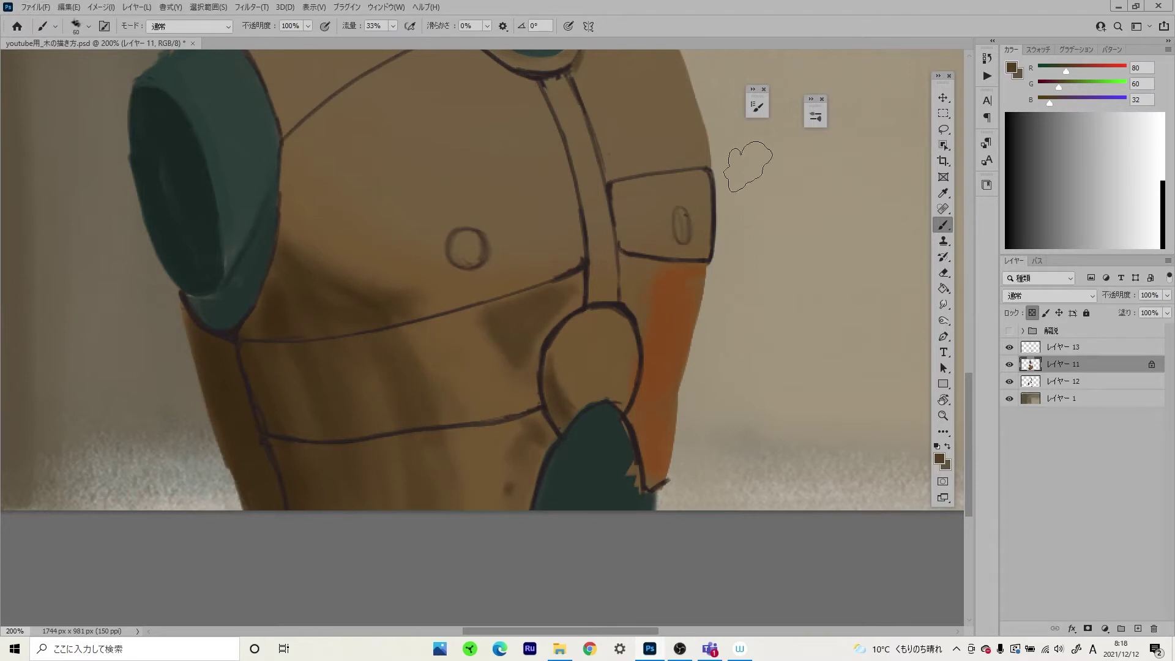
{"action": "key", "text": "ctrl+plus"}
- Paint dark shading inside the round chest joint with a sampled shadow colour
{"action": "left_click", "coordinate": [489, 273], "text": "alt"}
{"action": "mouse_move", "coordinate": [465, 294]}
{"action": "left_mouse_down"}
{"action": "mouse_move", "coordinate": [514, 237]}
{"action": "mouse_move", "coordinate": [475, 324]}
{"action": "mouse_move", "coordinate": [498, 251]}
{"action": "mouse_move", "coordinate": [462, 315]}
{"action": "mouse_move", "coordinate": [448, 248]}
{"action": "mouse_move", "coordinate": [344, 362]}
{"action": "mouse_move", "coordinate": [483, 328]}
{"action": "left_mouse_up"}
{"action": "key", "text": "bracketright"}
{"action": "key", "text": "bracketleft"}
- Paint a light rim in the wall colour along the shoulder's right edge
{"action": "left_click", "coordinate": [410, 278], "text": "alt"}
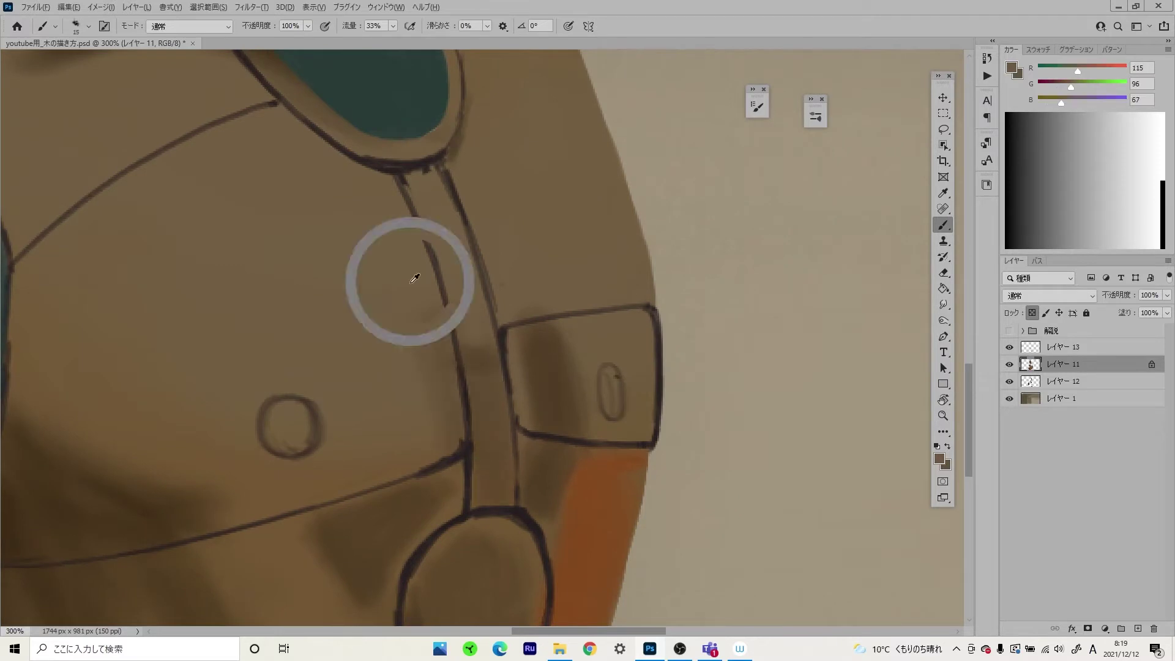
{"action": "scroll", "coordinate": [524, 393], "scroll_direction": "down", "scroll_amount": 3}
{"action": "left_click", "coordinate": [490, 364], "text": "alt"}
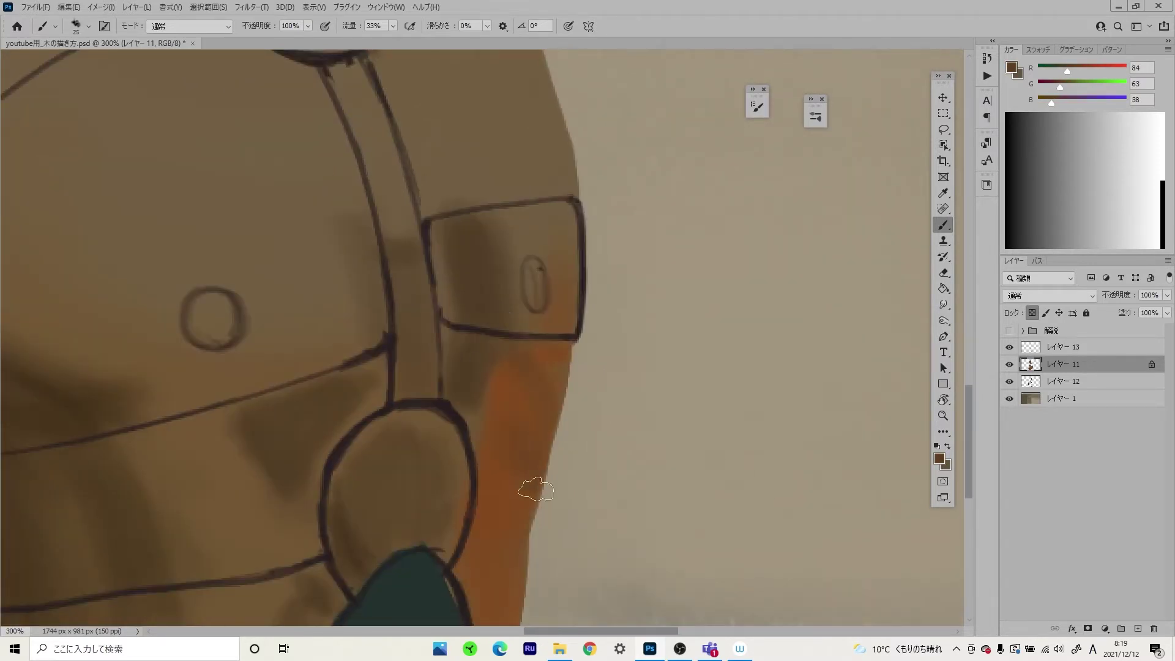
{"action": "scroll", "coordinate": [538, 428], "scroll_direction": "up", "scroll_amount": 10}
{"action": "key", "text": "bracketright"}
{"action": "key", "text": "bracketright"}
{"action": "left_click", "coordinate": [520, 306], "text": "alt"}
{"action": "left_click_drag", "start_coordinate": [547, 287], "coordinate": [615, 520]}
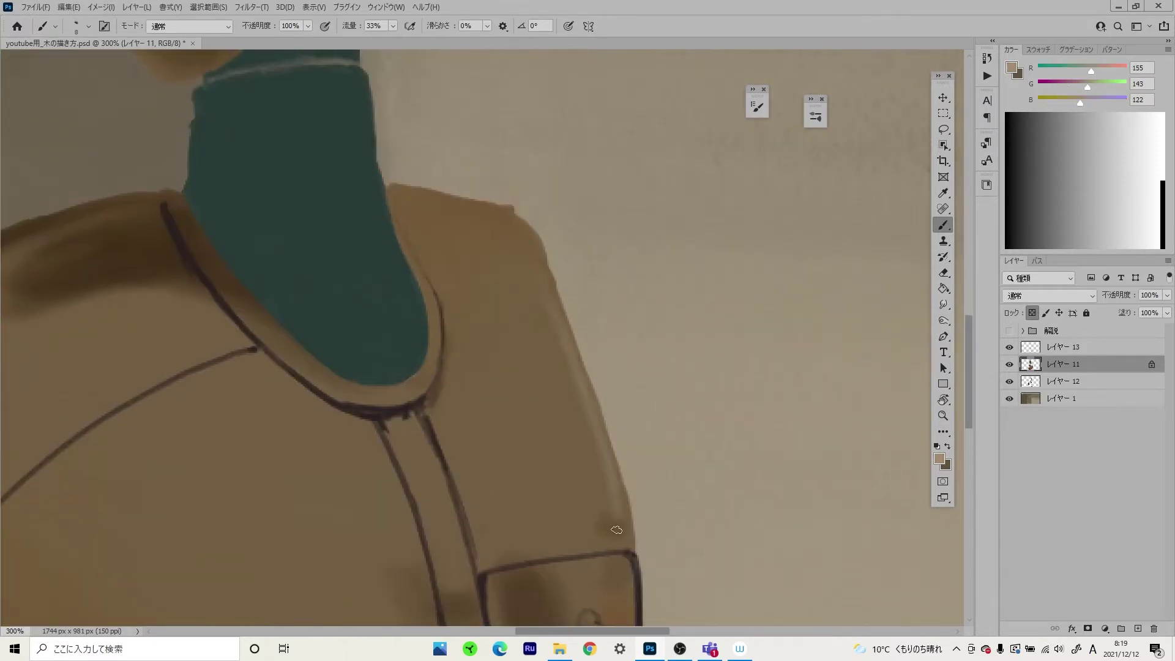
{"action": "scroll", "coordinate": [609, 533], "scroll_direction": "up", "scroll_amount": 1, "text": "alt"}
{"action": "scroll", "coordinate": [517, 257], "scroll_direction": "down", "scroll_amount": 1, "text": "alt"}
{"action": "mouse_move", "coordinate": [479, 171]}
{"action": "left_mouse_down"}
{"action": "mouse_move", "coordinate": [518, 257]}
{"action": "mouse_move", "coordinate": [665, 306]}
{"action": "mouse_move", "coordinate": [690, 333]}
{"action": "left_mouse_up"}
- Sample mid and dark browns from the shoulder and torso, resizing the brush for shading
{"action": "left_click", "coordinate": [631, 347], "text": "alt"}
{"action": "key", "text": "bracketright"}
{"action": "key", "text": "bracketright"}
{"action": "scroll", "coordinate": [680, 493], "scroll_direction": "up", "scroll_amount": 1}
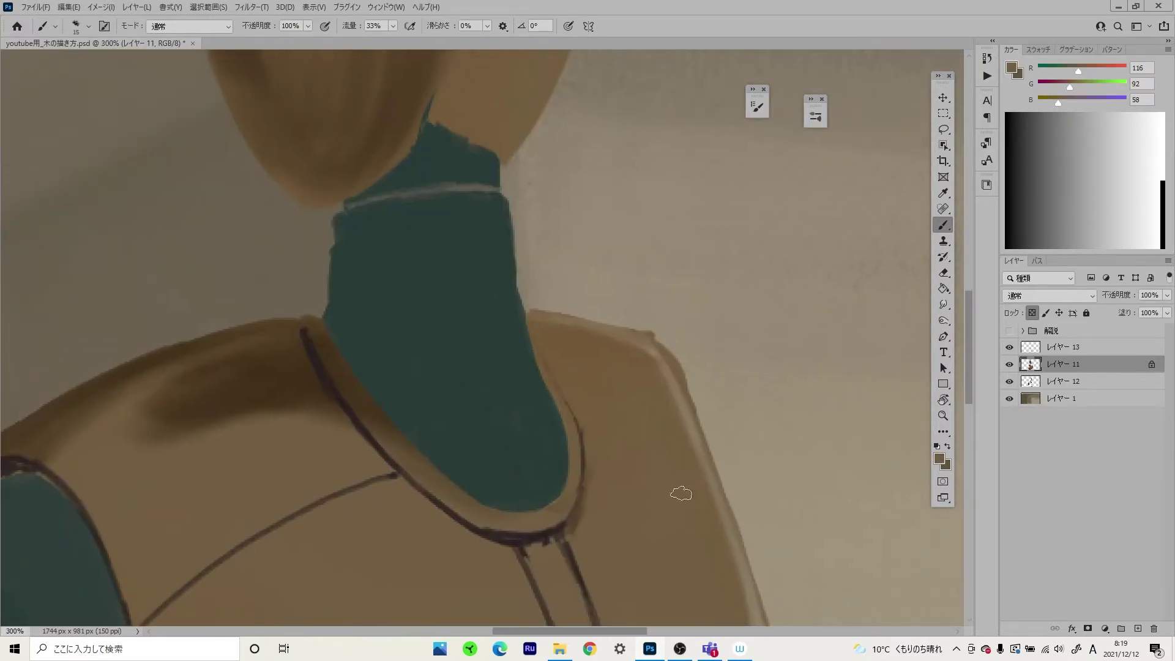
{"action": "left_click", "coordinate": [715, 514], "text": "alt"}
{"action": "scroll", "coordinate": [721, 485], "scroll_direction": "down", "scroll_amount": 3}
{"action": "scroll", "coordinate": [708, 472], "scroll_direction": "down", "scroll_amount": 2}
{"action": "scroll", "coordinate": [694, 354], "scroll_direction": "down", "scroll_amount": 3}
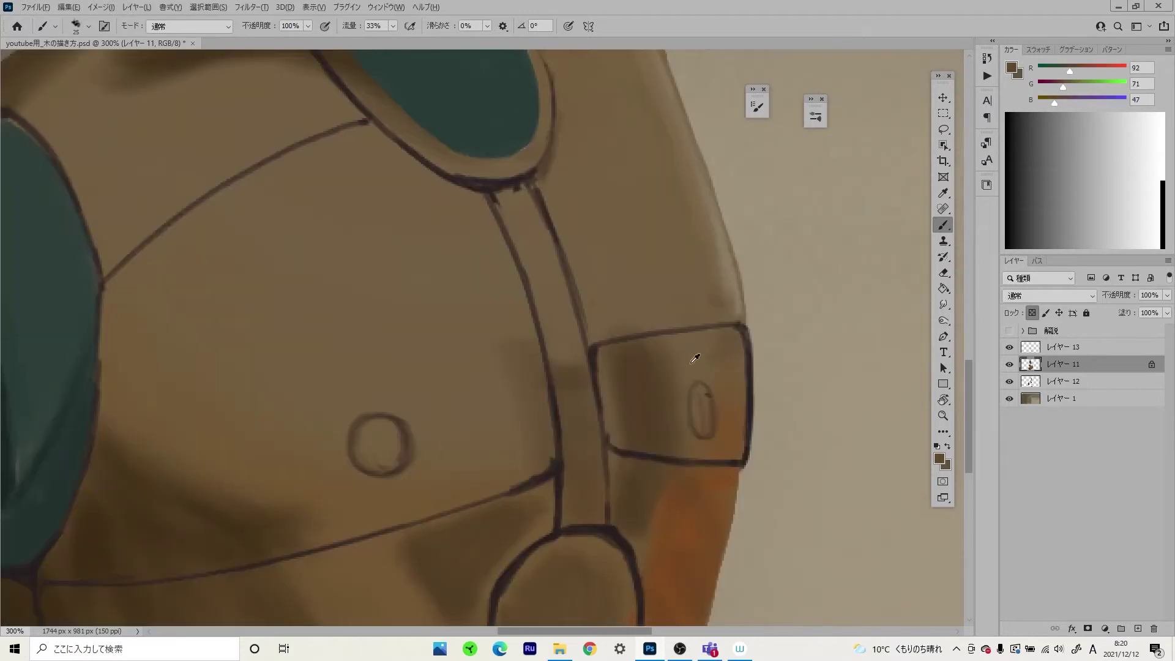
{"action": "scroll", "coordinate": [514, 296], "scroll_direction": "down", "scroll_amount": 1, "text": "alt"}
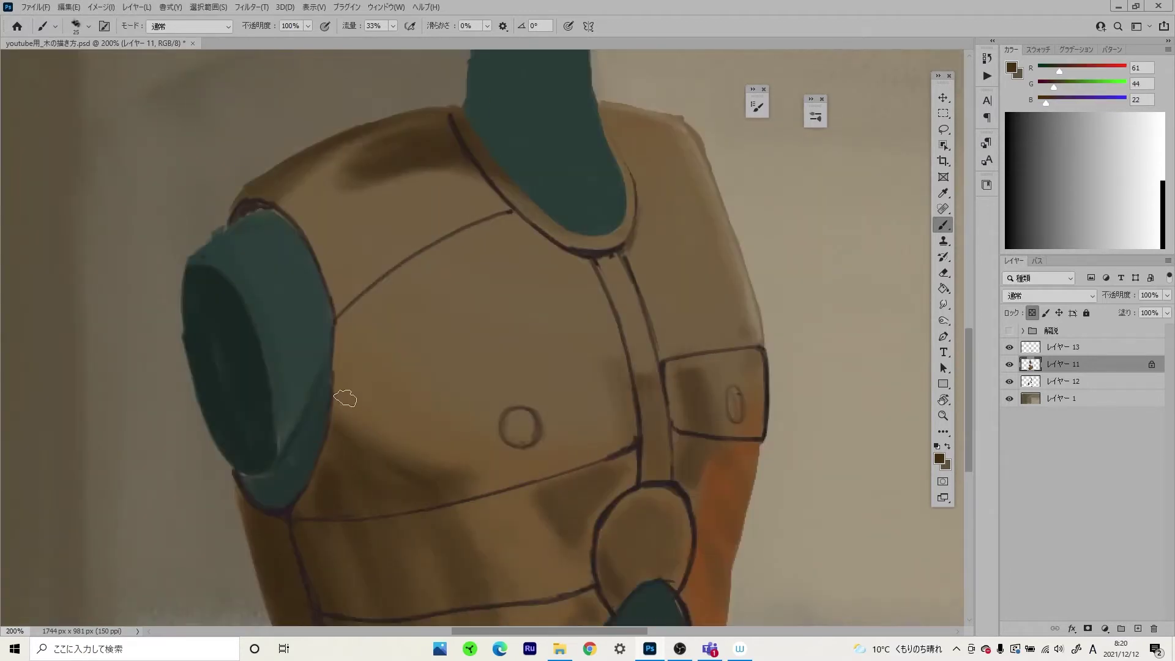
{"action": "left_click", "coordinate": [648, 312], "text": "alt"}
{"action": "key", "text": "bracketleft"}
{"action": "scroll", "coordinate": [465, 379], "scroll_direction": "down", "scroll_amount": 3, "text": "alt"}
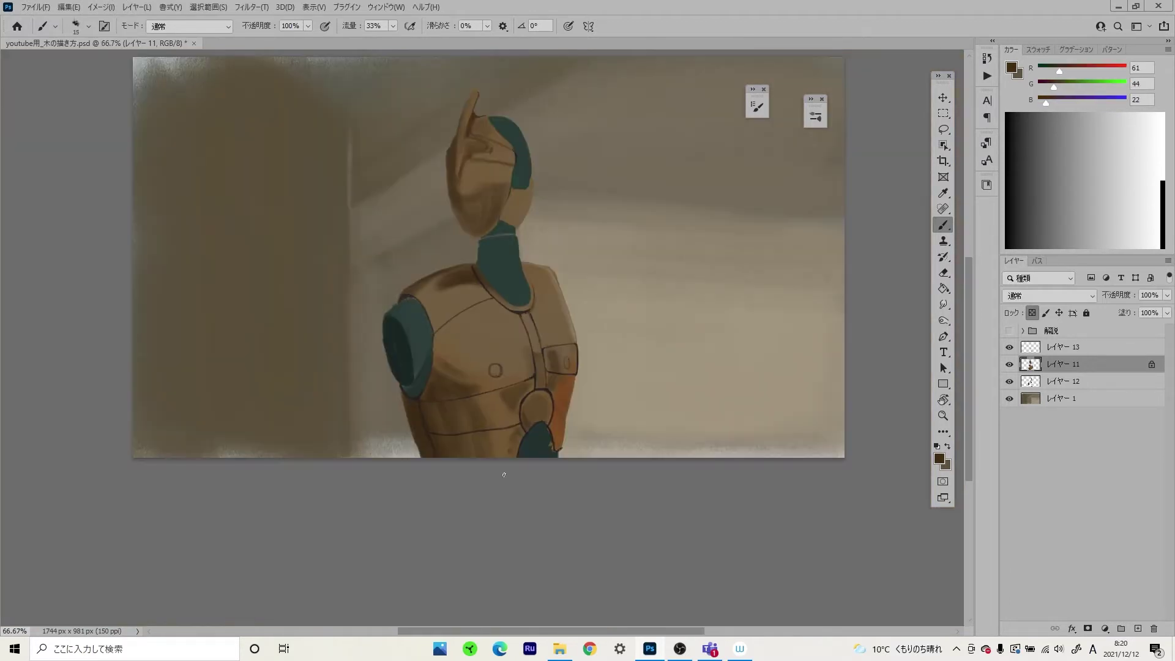
- Paint darker brown shading on the robot's head with a smaller brush
{"action": "scroll", "coordinate": [584, 306], "scroll_direction": "up", "scroll_amount": 1, "text": "alt"}
{"action": "left_click_drag", "start_coordinate": [514, 299], "coordinate": [619, 424]}
{"action": "scroll", "coordinate": [642, 257], "scroll_direction": "up", "scroll_amount": 2, "text": "alt"}
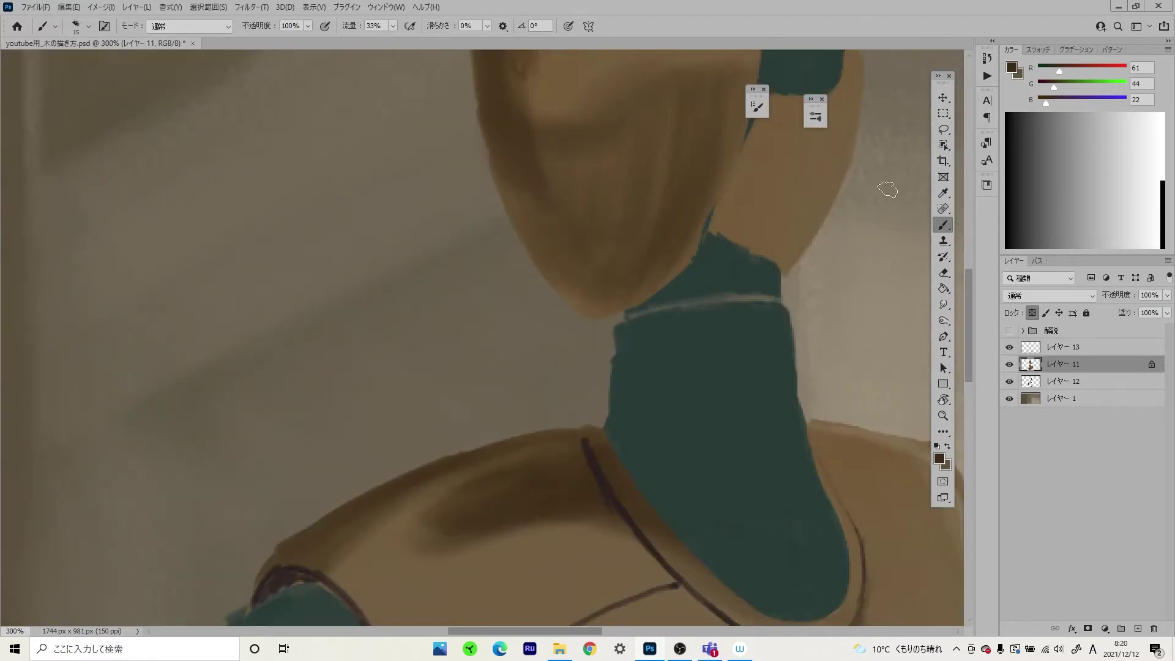
{"action": "scroll", "coordinate": [716, 296], "scroll_direction": "up", "scroll_amount": 1, "text": "alt"}
{"action": "left_click", "coordinate": [716, 287], "text": "alt"}
{"action": "key", "text": "bracketleft"}
{"action": "left_click_drag", "start_coordinate": [715, 269], "coordinate": [685, 386]}
{"action": "left_click_drag", "start_coordinate": [765, 264], "coordinate": [709, 410]}
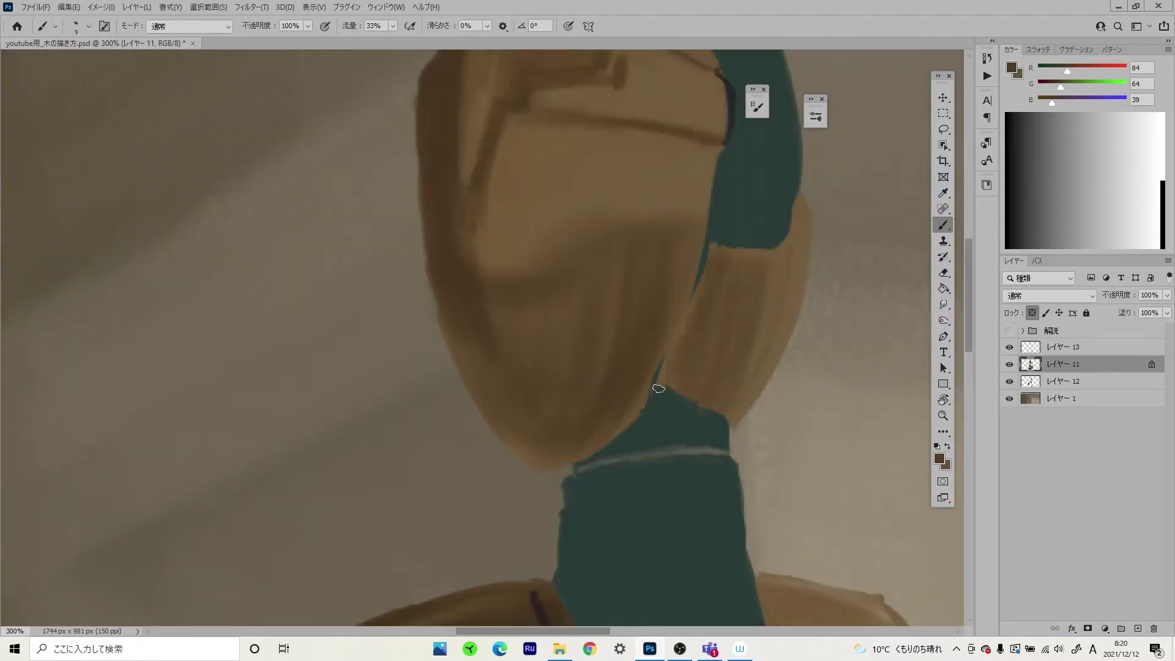
- Sample mid, visor and lighter browns from the head, adjusting brush size
{"action": "scroll", "coordinate": [658, 388], "scroll_direction": "down", "scroll_amount": 3, "text": "alt"}
{"action": "scroll", "coordinate": [621, 406], "scroll_direction": "up", "scroll_amount": 2, "text": "alt"}
{"action": "scroll", "coordinate": [642, 343], "scroll_direction": "up", "scroll_amount": 1, "text": "alt"}
{"action": "left_click", "coordinate": [642, 375], "text": "alt"}
{"action": "key", "text": "bracketleft"}
{"action": "key", "text": "bracketleft"}
{"action": "scroll", "coordinate": [597, 417], "scroll_direction": "down", "scroll_amount": 4, "text": "alt"}
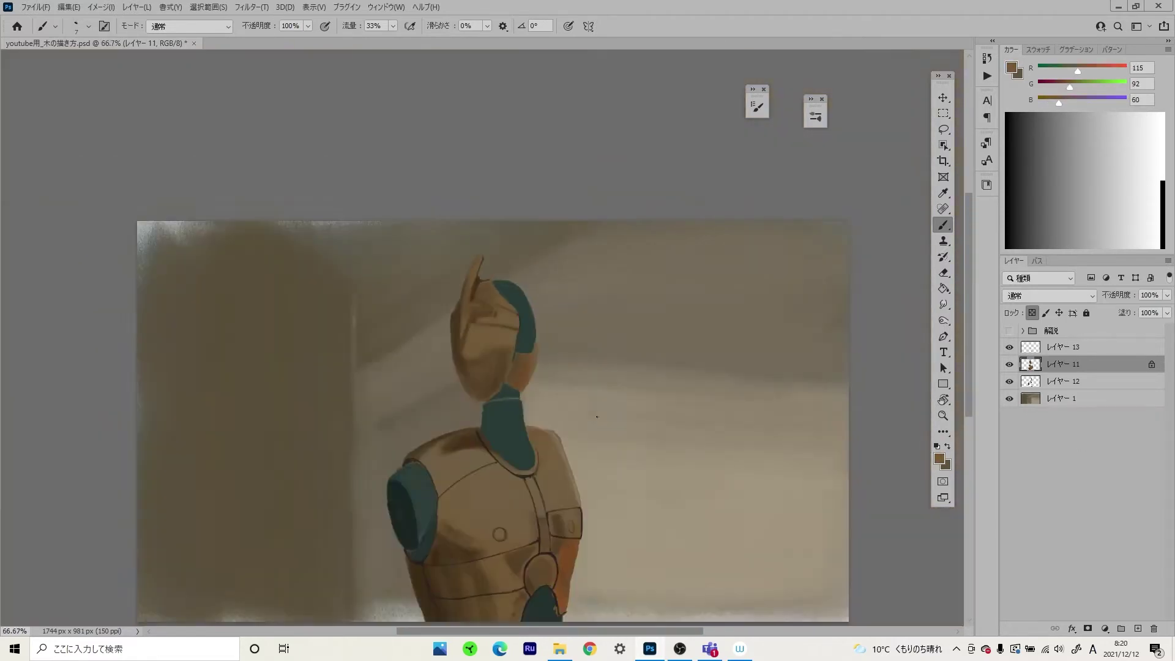
{"action": "scroll", "coordinate": [479, 419], "scroll_direction": "up", "scroll_amount": 4, "text": "alt"}
{"action": "left_click", "coordinate": [765, 411], "text": "alt"}
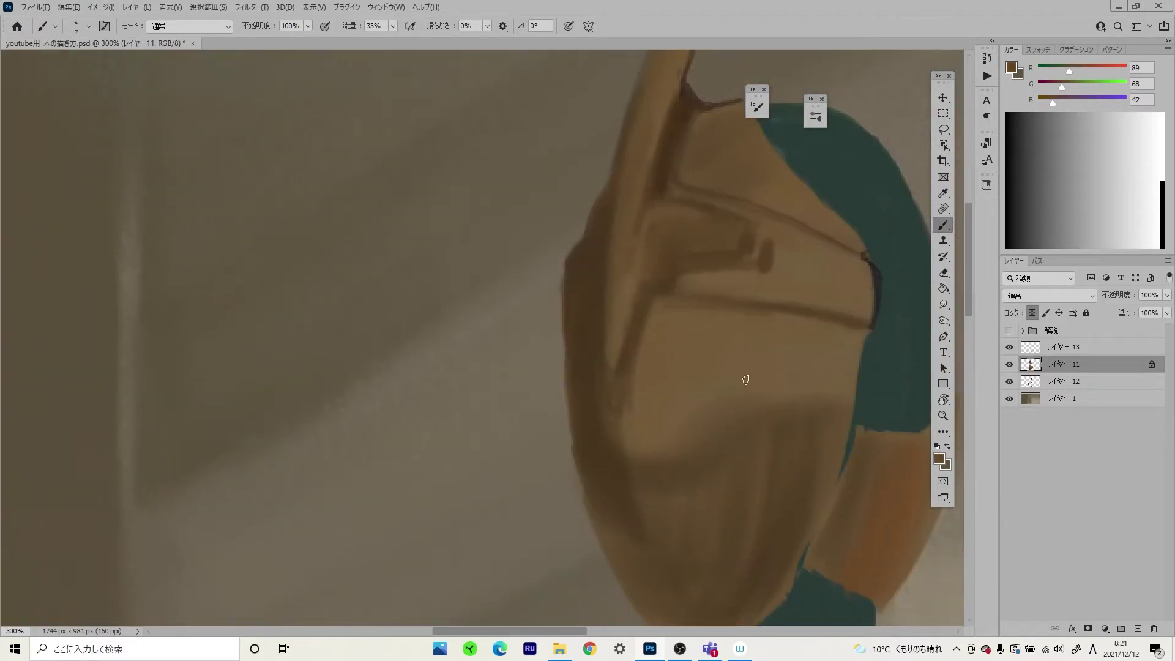
{"action": "key", "text": "bracketright"}
{"action": "key", "text": "bracketright"}
{"action": "key", "text": "bracketright"}
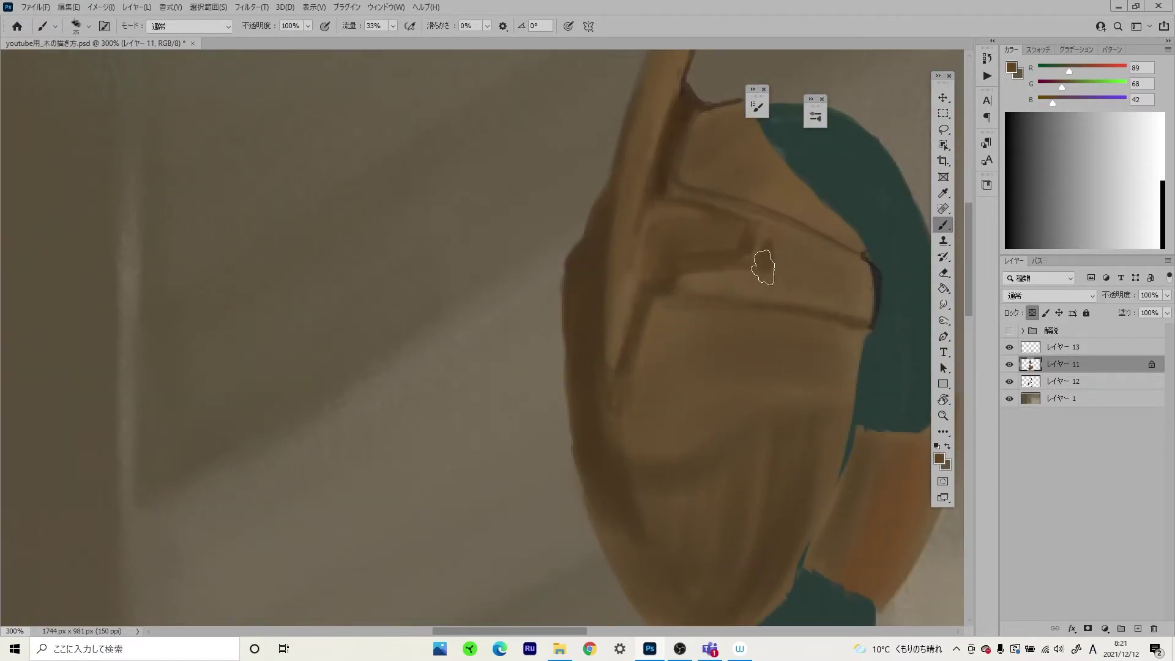
{"action": "left_click", "coordinate": [637, 336], "text": "alt"}
{"action": "key", "text": "bracketleft"}
{"action": "key", "text": "bracketleft"}
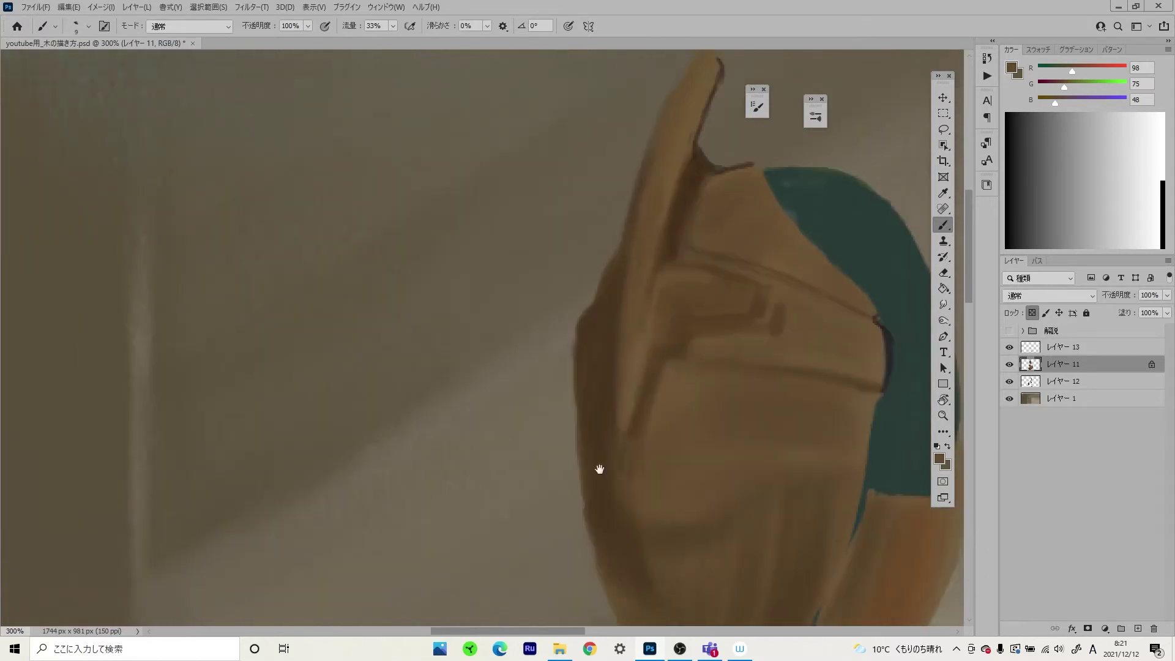
- Paint a dark rounded bulge on the head's edge in dark brown
{"action": "scroll", "coordinate": [601, 467], "scroll_direction": "left", "scroll_amount": 2}
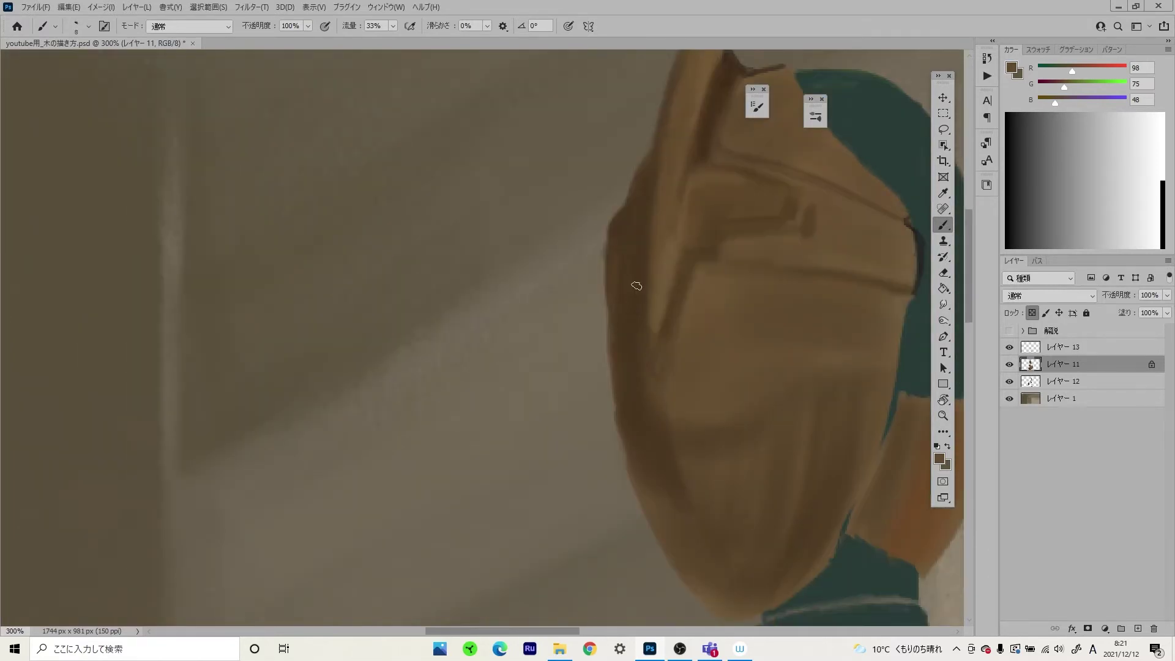
{"action": "scroll", "coordinate": [667, 240], "scroll_direction": "down", "scroll_amount": 3, "text": "alt"}
{"action": "scroll", "coordinate": [600, 254], "scroll_direction": "up", "scroll_amount": 4, "text": "alt"}
{"action": "left_click", "coordinate": [600, 254], "text": "alt"}
{"action": "key", "text": "bracketleft"}
{"action": "key", "text": "bracketleft"}
{"action": "key", "text": "bracketleft"}
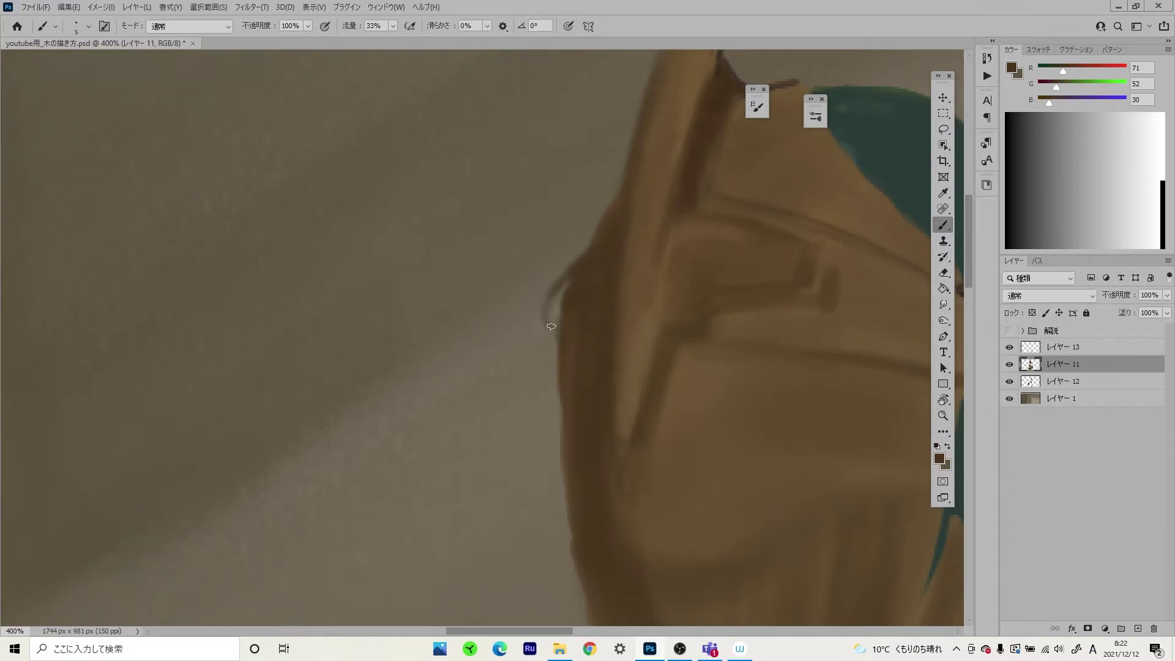
{"action": "left_click_drag", "start_coordinate": [552, 326], "coordinate": [571, 289]}
{"action": "scroll", "coordinate": [570, 289], "scroll_direction": "down", "scroll_amount": 1}
{"action": "scroll", "coordinate": [558, 309], "scroll_direction": "right", "scroll_amount": 1}
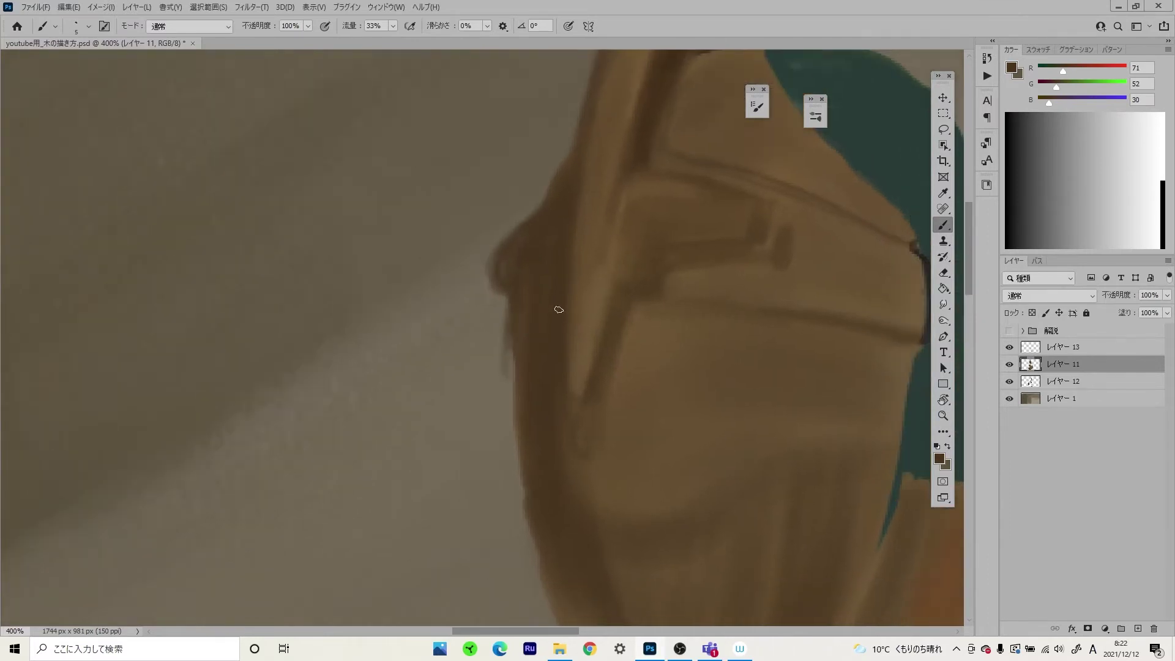
{"action": "left_click_drag", "start_coordinate": [500, 301], "coordinate": [503, 343]}
{"action": "left_click_drag", "start_coordinate": [526, 217], "coordinate": [489, 287]}
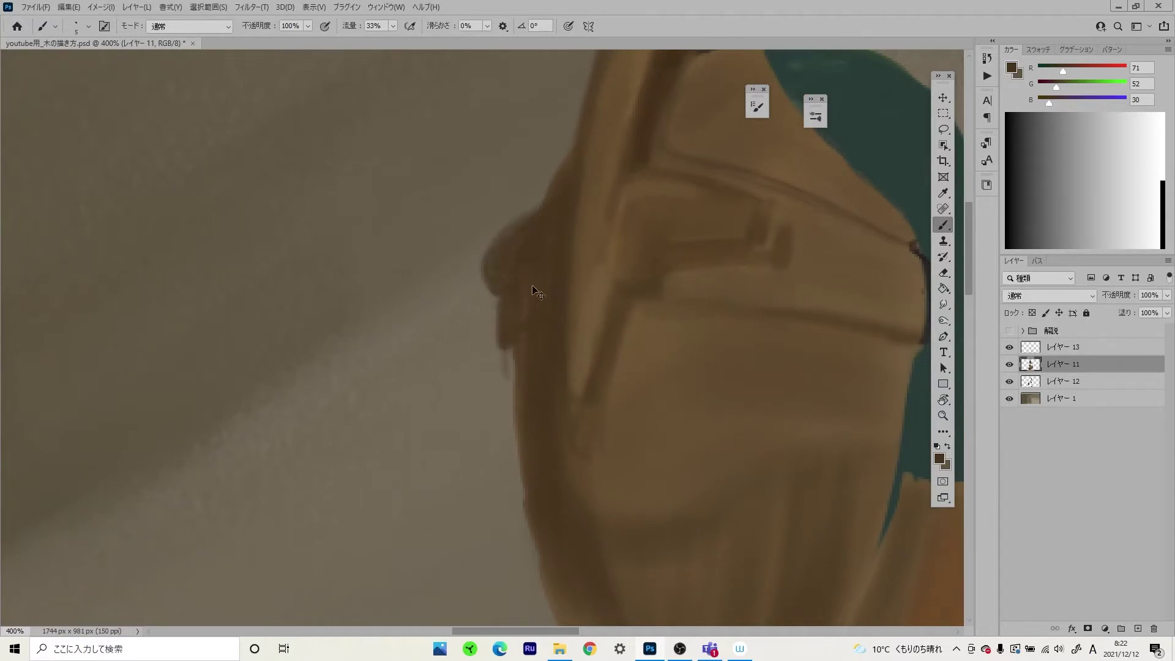
- Erase the bulge's left edge and a stray mark, and touch up the head's lower-left tip
{"action": "key", "text": "e"}
{"action": "mouse_move", "coordinate": [518, 199]}
{"action": "left_mouse_down"}
{"action": "mouse_move", "coordinate": [495, 315]}
{"action": "mouse_move", "coordinate": [503, 370]}
{"action": "left_mouse_up"}
{"action": "left_click", "coordinate": [941, 227]}
{"action": "scroll", "coordinate": [517, 349], "scroll_direction": "down", "scroll_amount": 1}
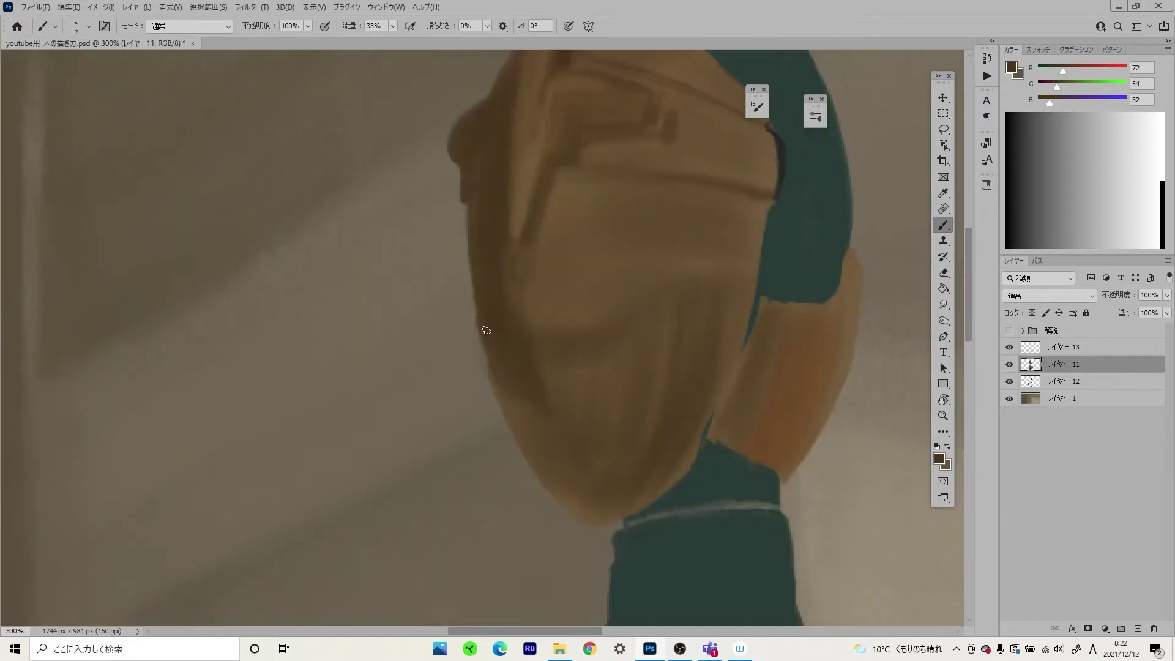
{"action": "mouse_move", "coordinate": [582, 508]}
{"action": "left_mouse_down"}
{"action": "mouse_move", "coordinate": [555, 498]}
{"action": "mouse_move", "coordinate": [588, 525]}
{"action": "left_mouse_up"}
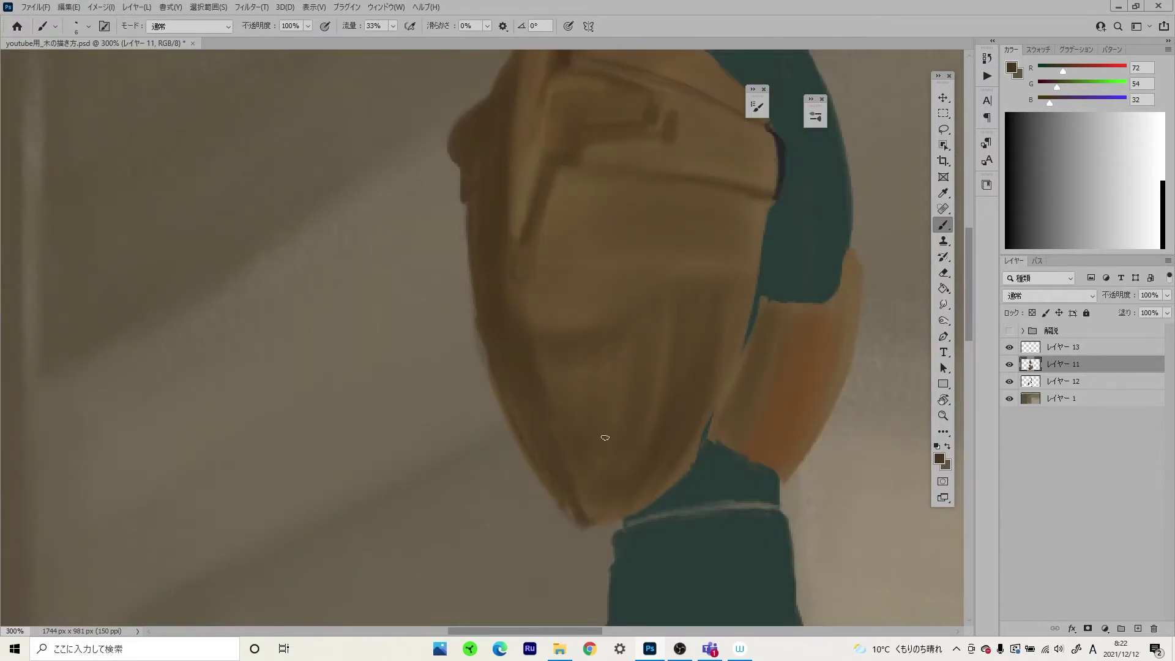
- Pick a lighter brown and lock transparent pixels on Layer 11
{"action": "key", "text": "bracketright"}
{"action": "key", "text": "bracketright"}
{"action": "key", "text": "bracketright"}
{"action": "left_click", "coordinate": [534, 346], "text": "alt"}
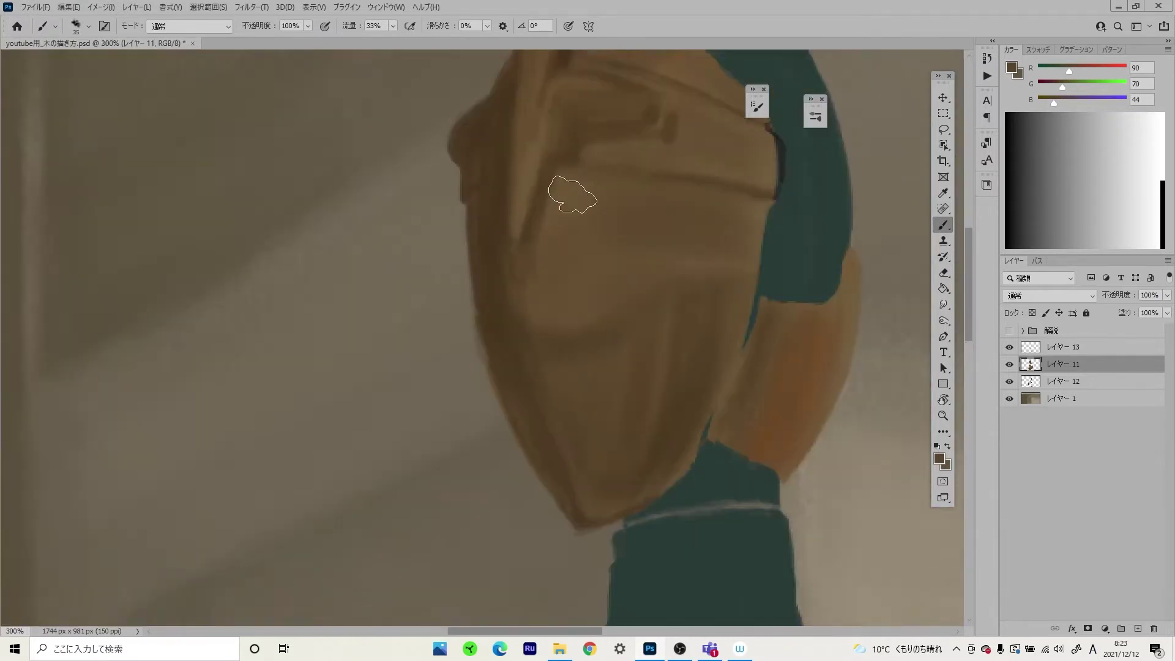
{"action": "scroll", "coordinate": [571, 189], "scroll_direction": "up", "scroll_amount": 2}
{"action": "left_click", "coordinate": [1032, 313]}
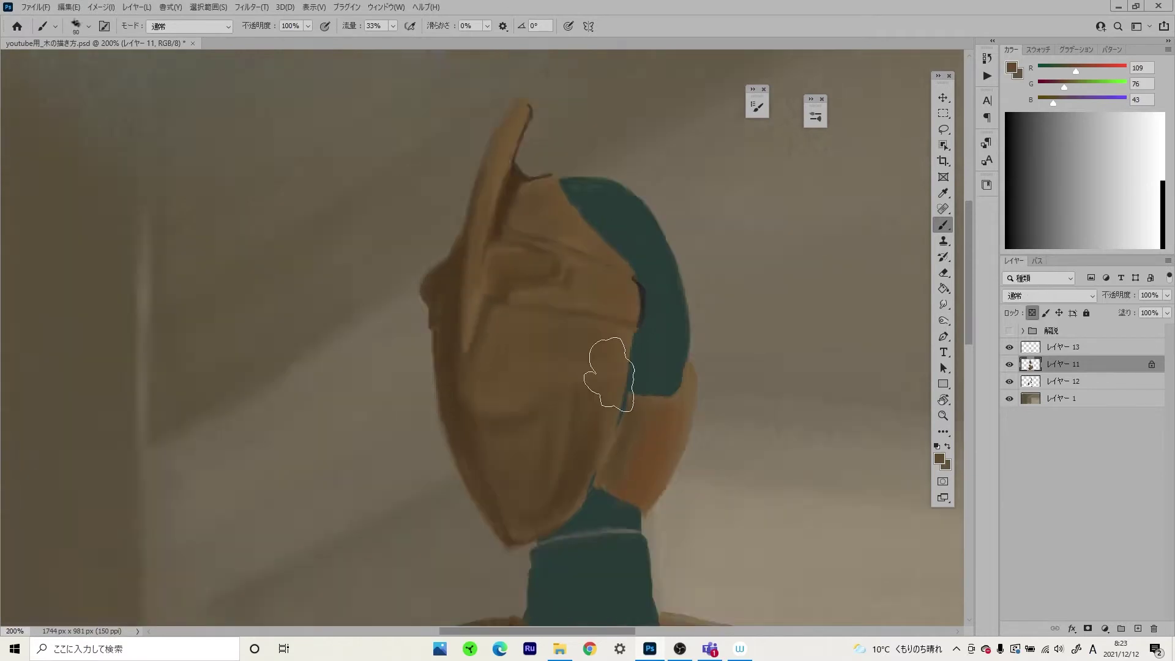
{"action": "scroll", "coordinate": [628, 396], "scroll_direction": "down", "scroll_amount": 4, "text": "alt"}
{"action": "scroll", "coordinate": [587, 416], "scroll_direction": "up", "scroll_amount": 3, "text": "alt"}
{"action": "scroll", "coordinate": [296, 145], "scroll_direction": "down", "scroll_amount": 3, "text": "alt"}
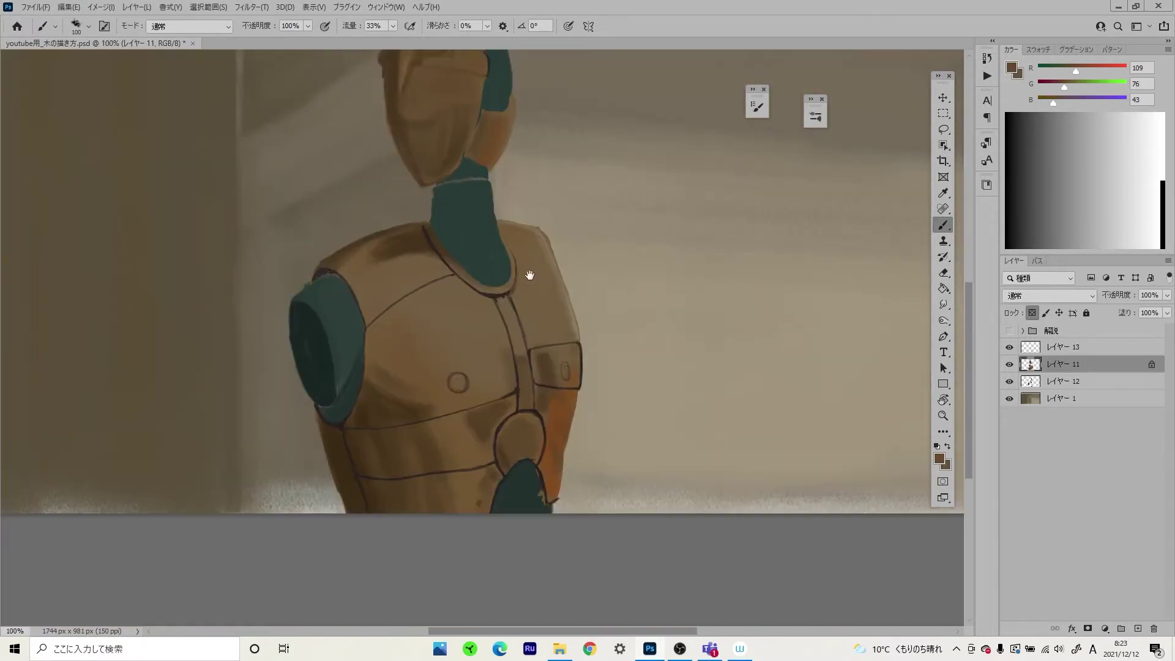
{"action": "scroll", "coordinate": [525, 269], "scroll_direction": "up", "scroll_amount": 3, "text": "alt"}
- Paint fine very-dark-brown detail strokes on the visor band
{"action": "key", "text": "bracketright"}
{"action": "scroll", "coordinate": [341, 183], "scroll_direction": "down", "scroll_amount": 3, "text": "alt"}
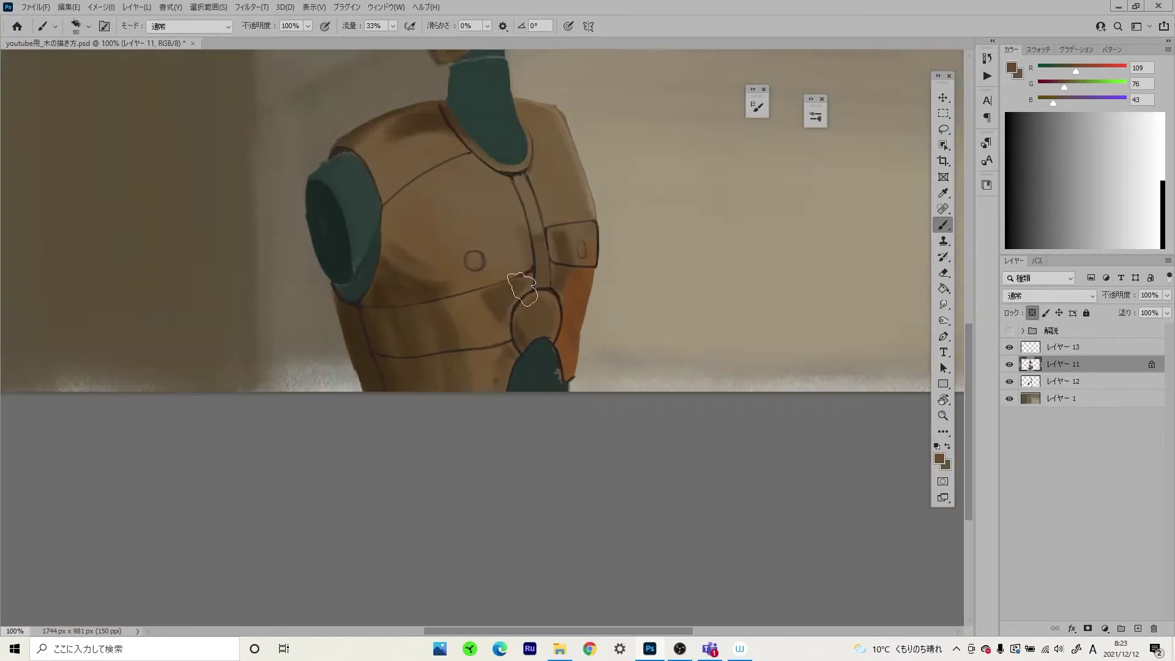
{"action": "scroll", "coordinate": [621, 343], "scroll_direction": "up", "scroll_amount": 4}
{"action": "scroll", "coordinate": [687, 289], "scroll_direction": "up", "scroll_amount": 3, "text": "alt"}
{"action": "left_click", "coordinate": [516, 284], "text": "alt"}
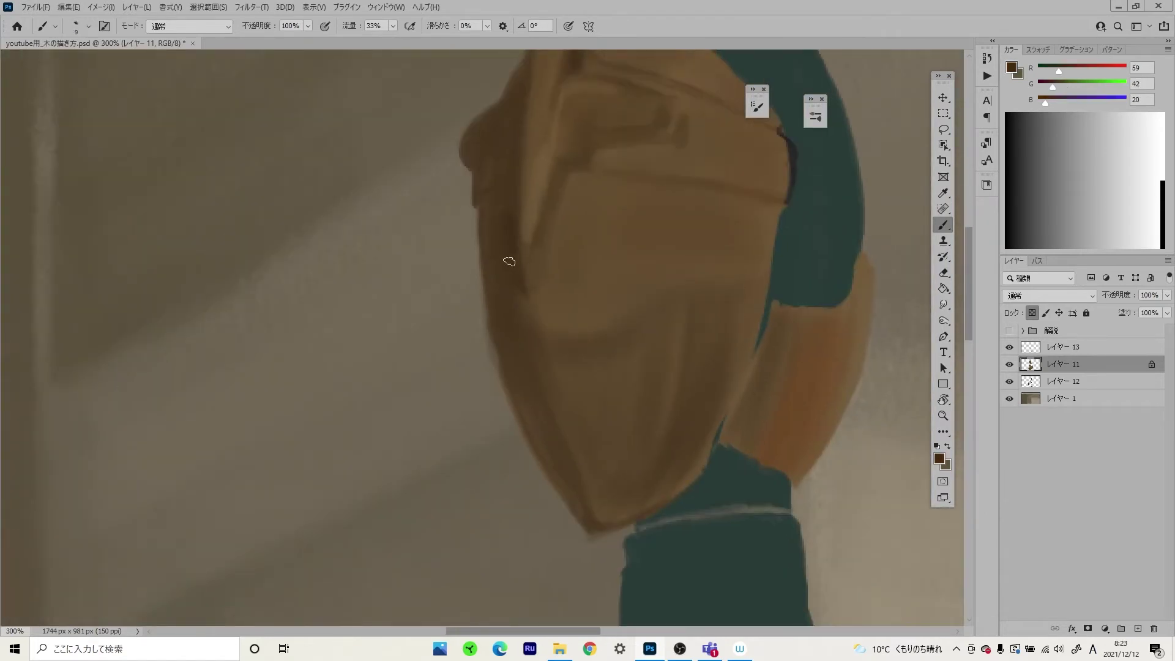
{"action": "scroll", "coordinate": [536, 292], "scroll_direction": "up", "scroll_amount": 3}
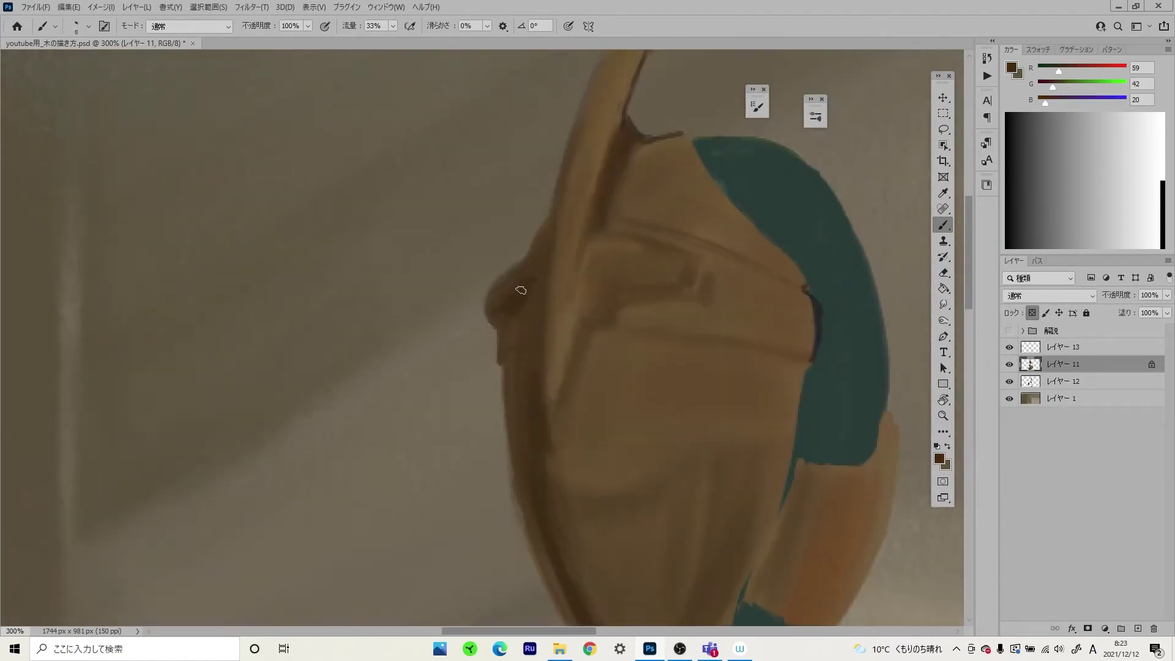
{"action": "scroll", "coordinate": [545, 237], "scroll_direction": "down", "scroll_amount": 1}
{"action": "key", "text": "bracketleft"}
{"action": "key", "text": "bracketleft"}
{"action": "left_click_drag", "start_coordinate": [578, 220], "coordinate": [578, 303]}
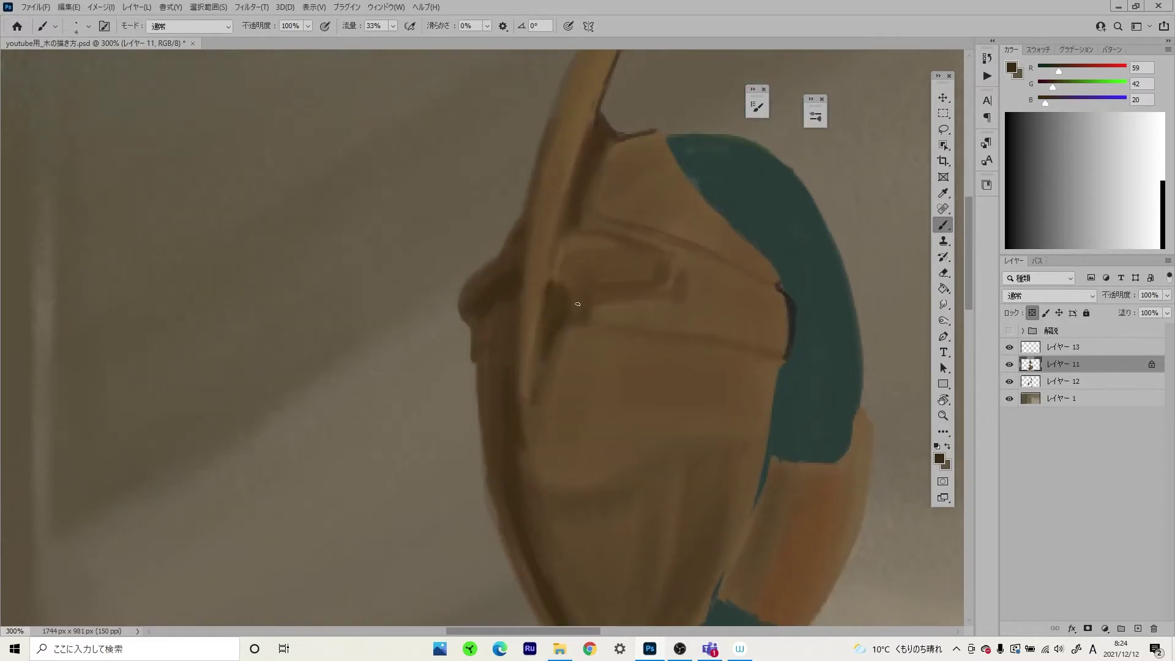
- Zoom in and paint a darker brown horizontal line along the visor band
{"action": "left_click", "coordinate": [621, 304], "text": "alt"}
{"action": "key", "text": "ctrl+plus"}
{"action": "key", "text": "bracketright"}
{"action": "key", "text": "bracketright"}
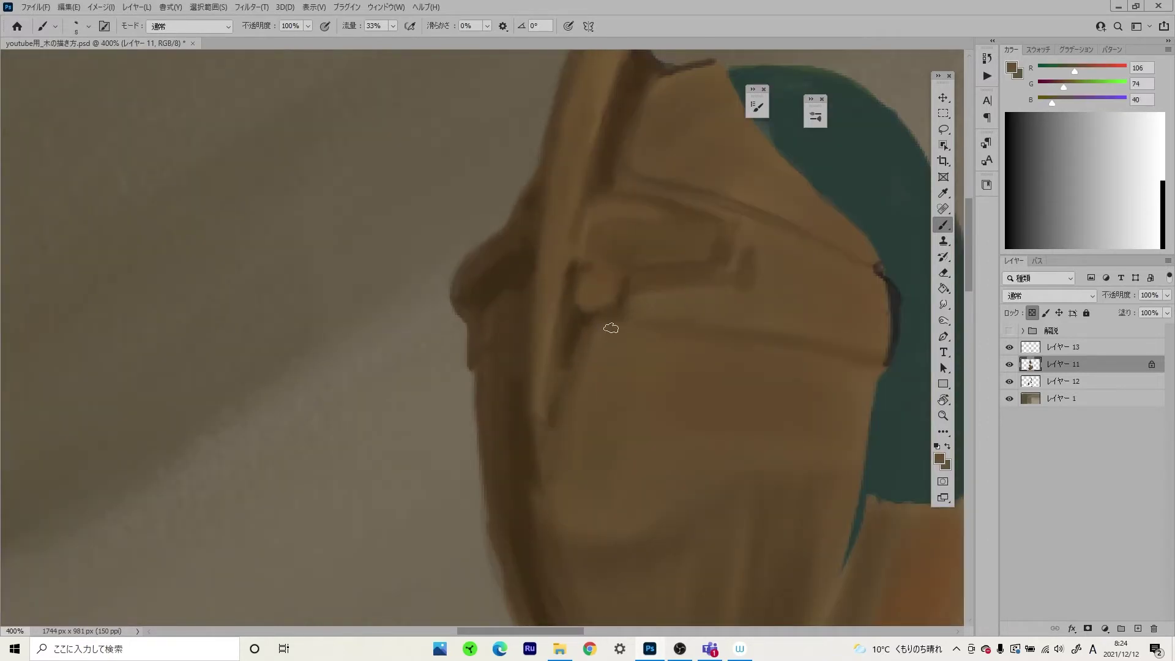
{"action": "left_click", "coordinate": [571, 261], "text": "alt"}
{"action": "key", "text": "bracketleft"}
{"action": "key", "text": "bracketleft"}
{"action": "key", "text": "bracketleft"}
{"action": "scroll", "coordinate": [576, 262], "scroll_direction": "up", "scroll_amount": 2}
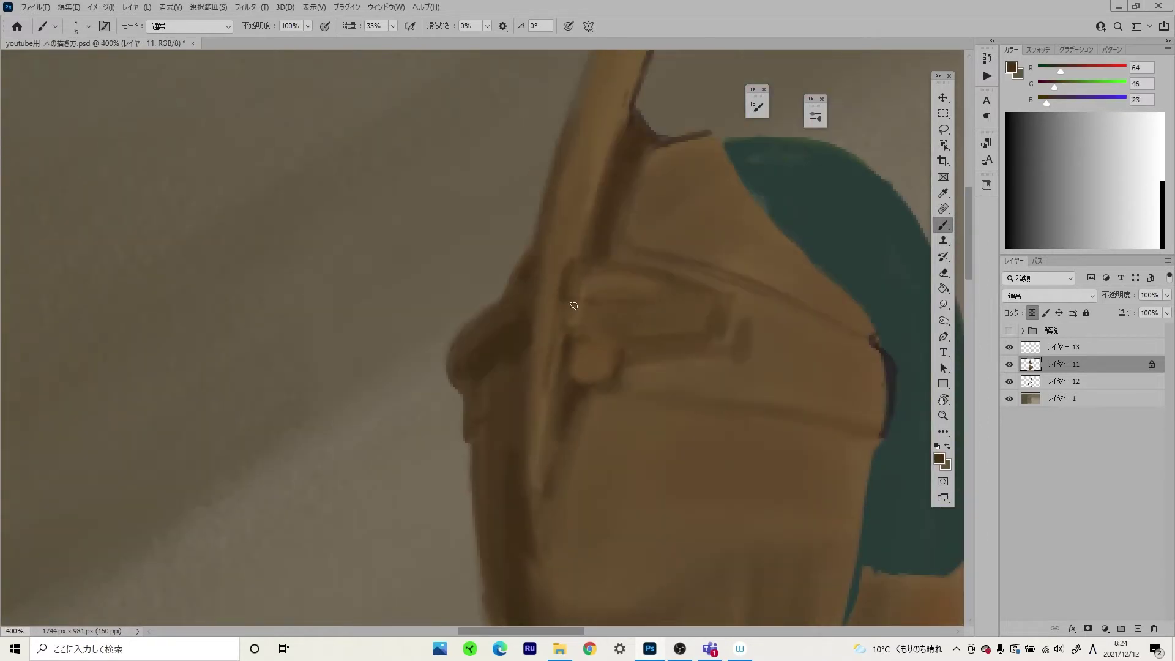
{"action": "left_click_drag", "start_coordinate": [571, 313], "coordinate": [737, 316]}
{"action": "left_click", "coordinate": [564, 283], "text": "alt"}
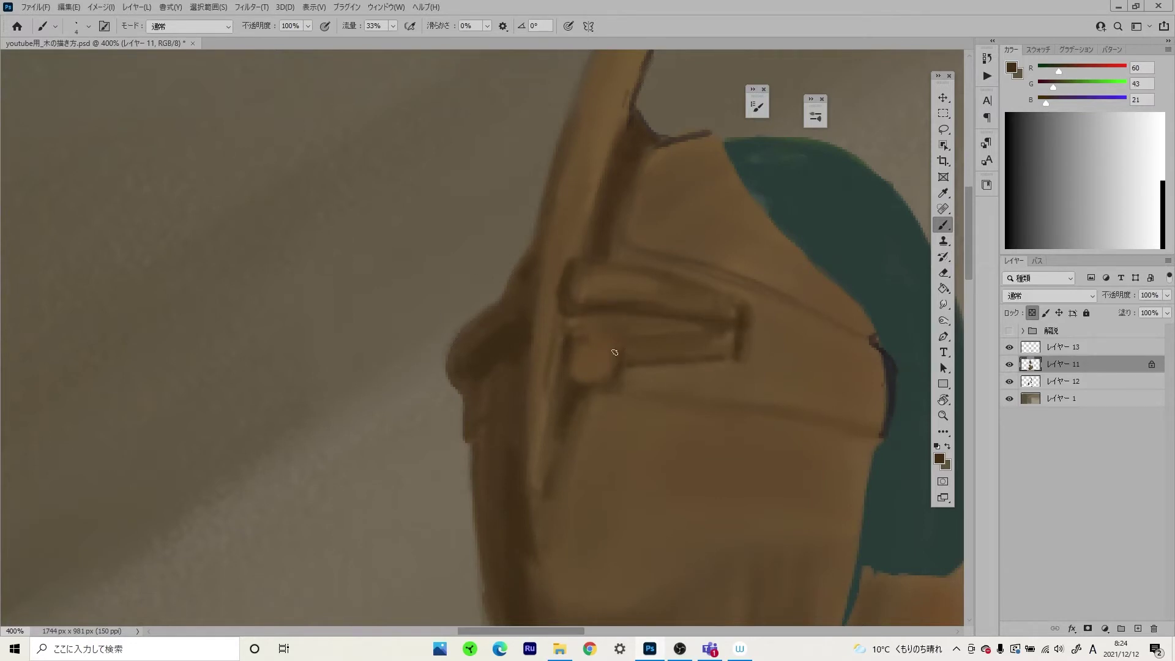
- Sample tan and darker browns from the face and rotate the canvas for painting
{"action": "scroll", "coordinate": [807, 335], "scroll_direction": "down", "scroll_amount": 6}
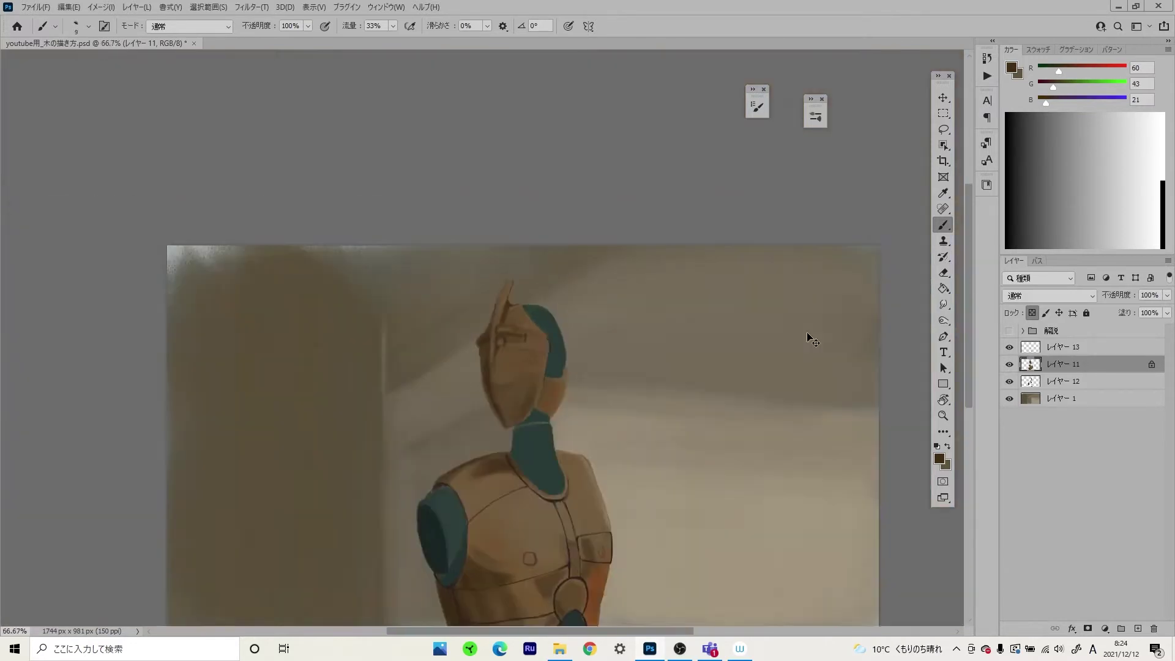
{"action": "scroll", "coordinate": [805, 333], "scroll_direction": "down", "scroll_amount": 1}
{"action": "scroll", "coordinate": [796, 306], "scroll_direction": "up", "scroll_amount": 7}
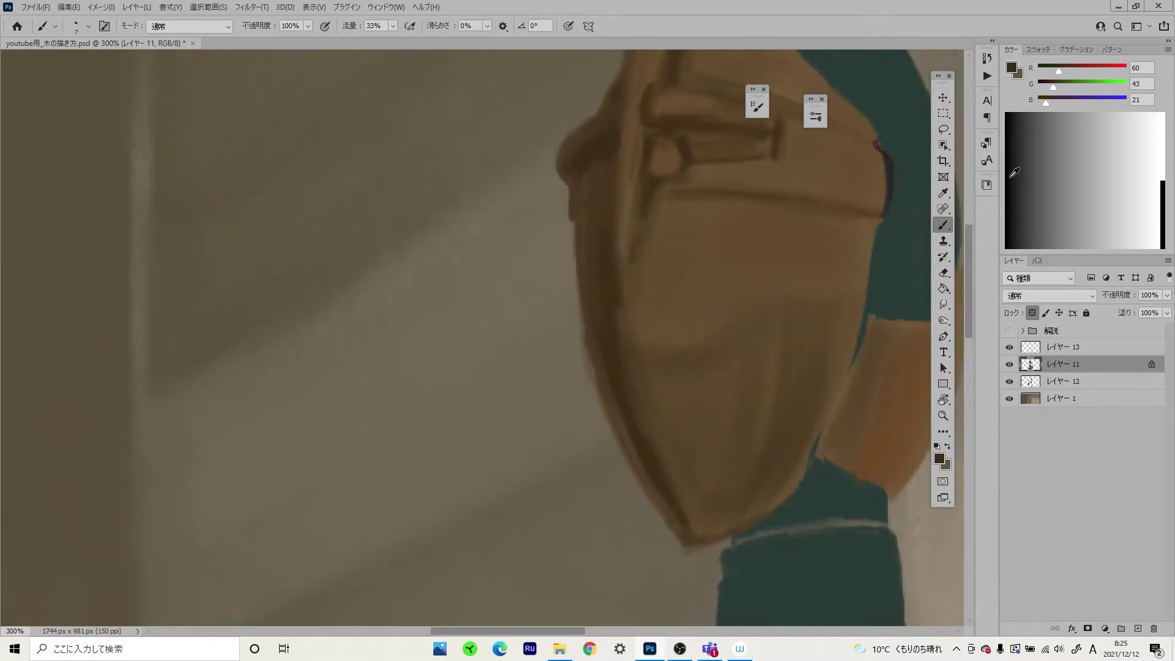
{"action": "scroll", "coordinate": [847, 438], "scroll_direction": "up", "scroll_amount": 2}
{"action": "left_click", "coordinate": [698, 210], "text": "alt"}
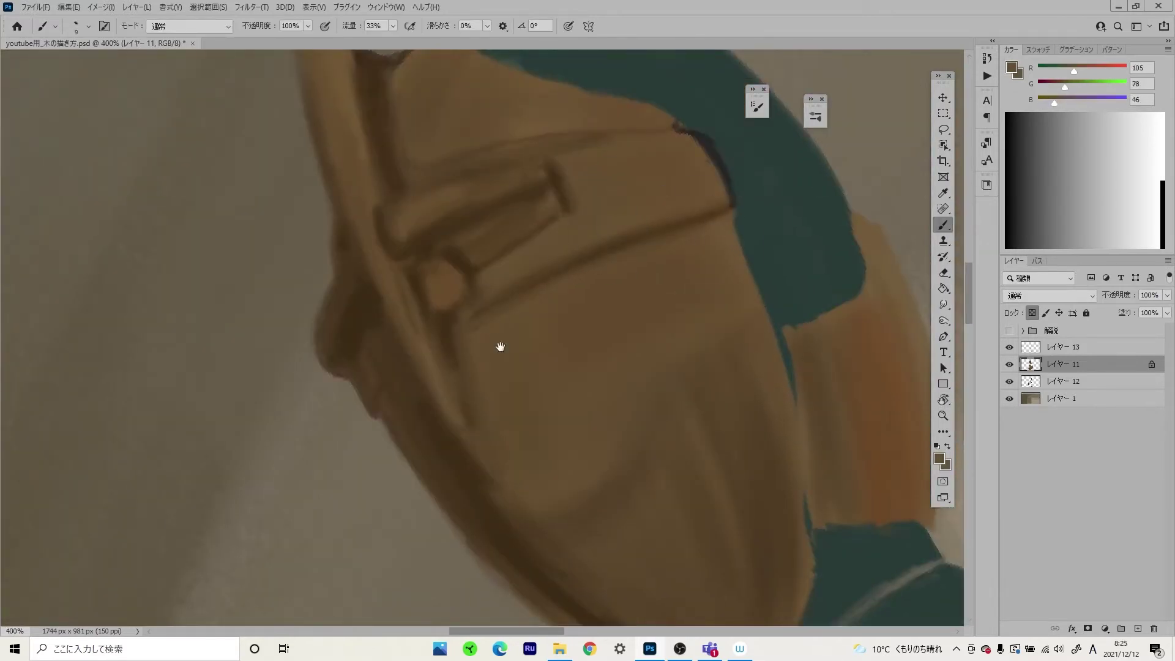
{"action": "left_click_drag", "start_coordinate": [500, 347], "coordinate": [517, 343]}
{"action": "left_click", "coordinate": [516, 343], "text": "alt"}
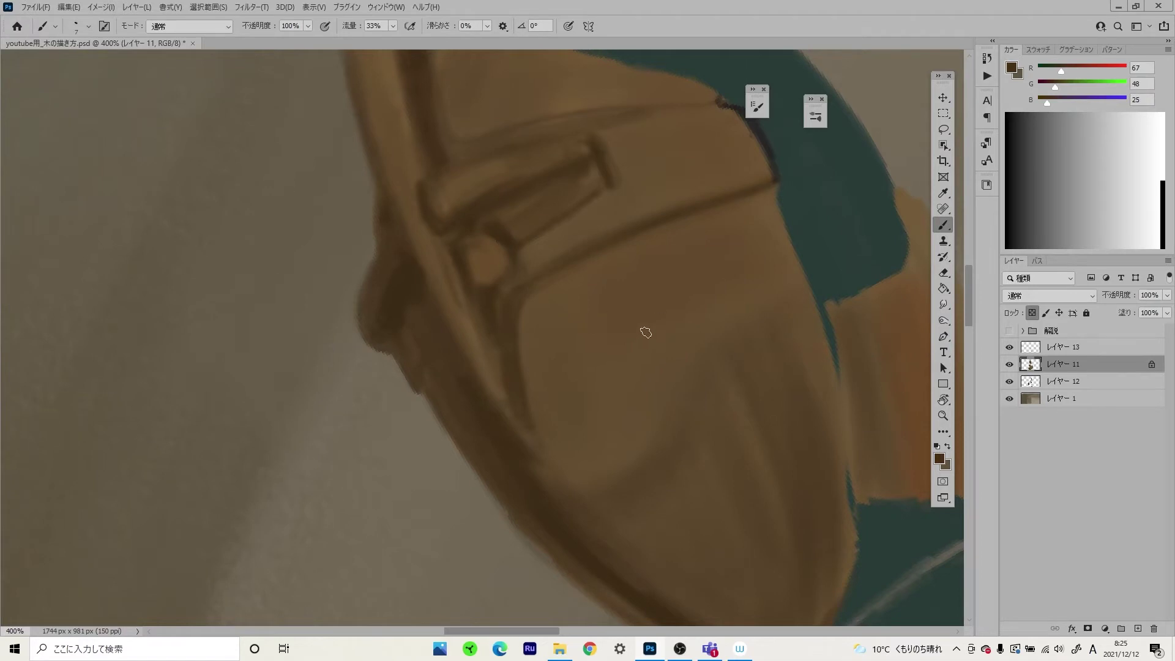
{"action": "left_click_drag", "start_coordinate": [646, 332], "coordinate": [528, 284]}
{"action": "scroll", "coordinate": [519, 346], "scroll_direction": "down", "scroll_amount": 7}
{"action": "scroll", "coordinate": [499, 351], "scroll_direction": "up", "scroll_amount": 4}
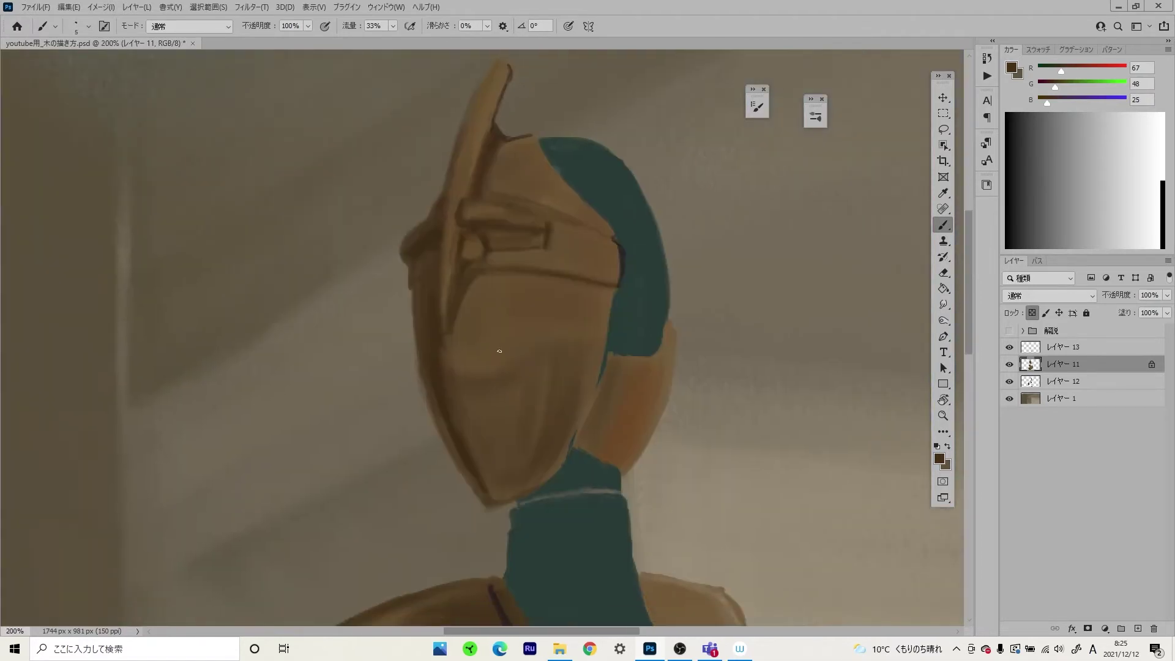
{"action": "scroll", "coordinate": [456, 379], "scroll_direction": "up", "scroll_amount": 2}
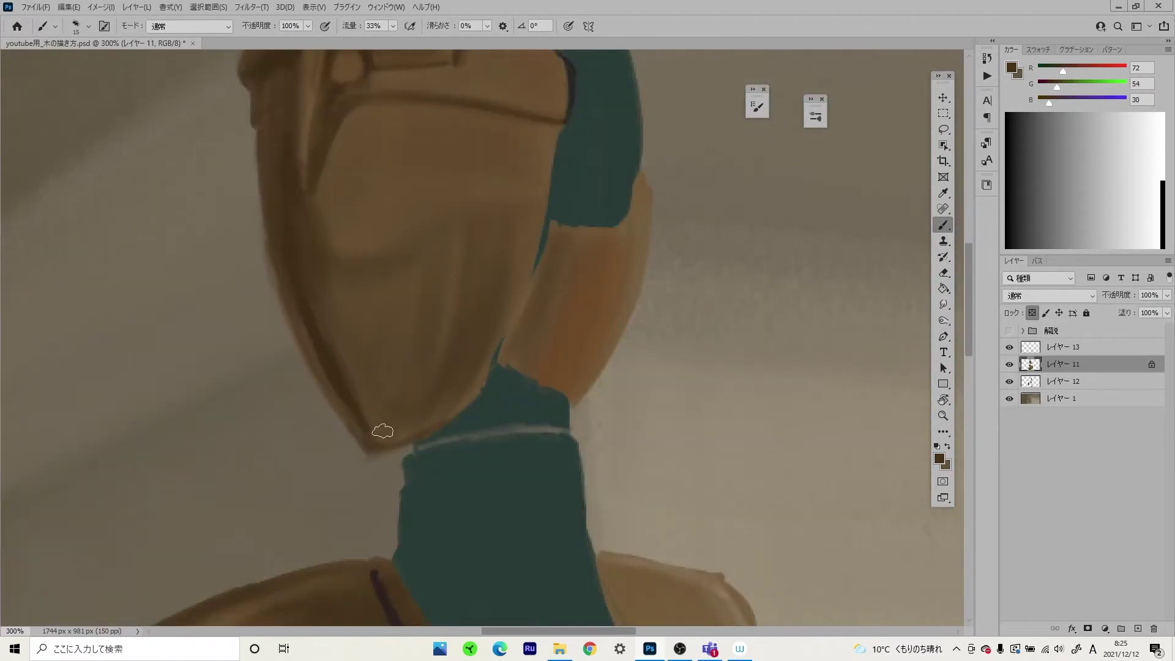
{"action": "scroll", "coordinate": [517, 310], "scroll_direction": "up", "scroll_amount": 1}
{"action": "scroll", "coordinate": [480, 236], "scroll_direction": "up", "scroll_amount": 1}
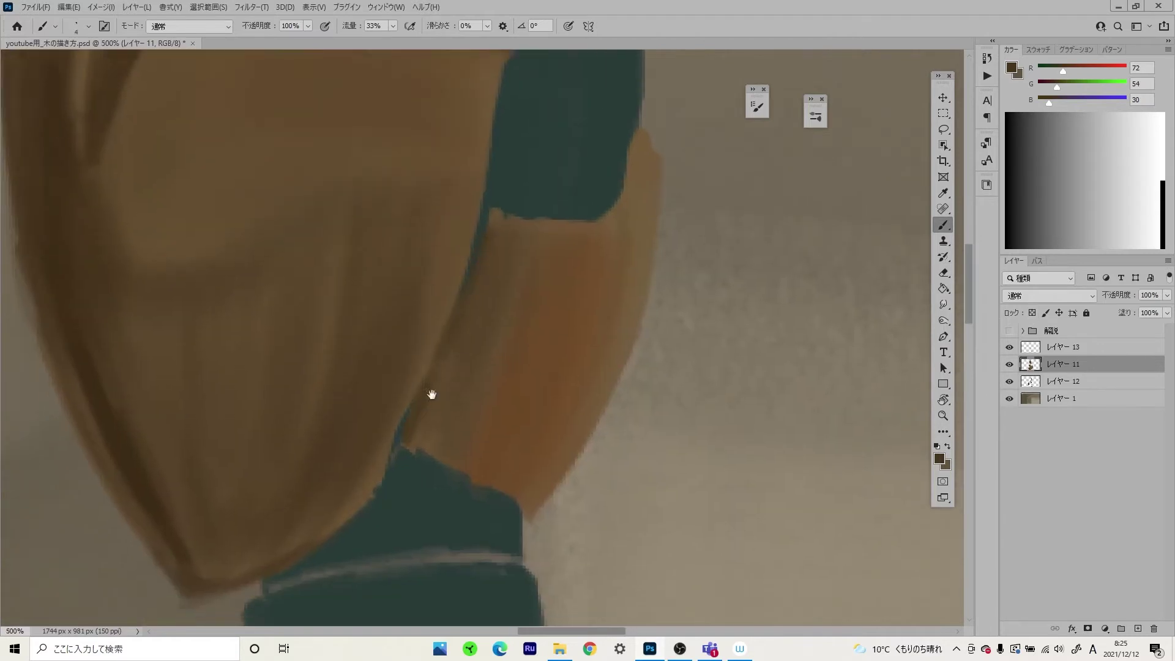
- Darken the chin-neck edge and outline the face against the teal
{"action": "left_click_drag", "start_coordinate": [435, 437], "coordinate": [528, 480]}
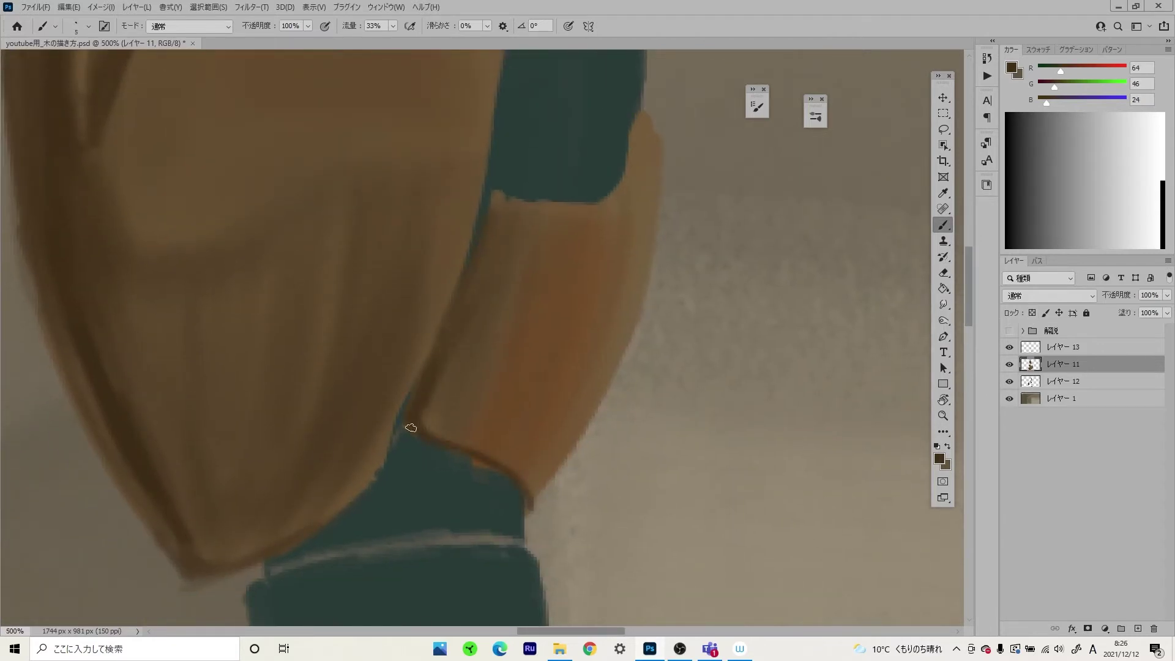
{"action": "scroll", "coordinate": [517, 367], "scroll_direction": "up", "scroll_amount": 3}
{"action": "left_click_drag", "start_coordinate": [558, 330], "coordinate": [494, 422]}
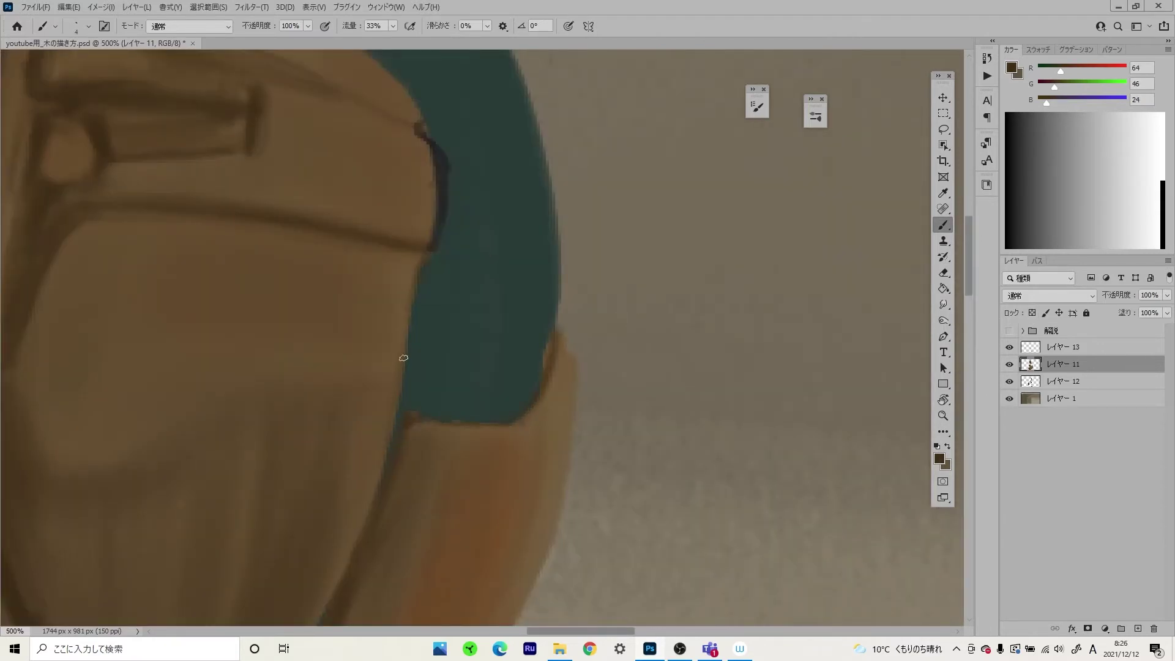
{"action": "scroll", "coordinate": [432, 235], "scroll_direction": "up", "scroll_amount": 3}
{"action": "scroll", "coordinate": [398, 260], "scroll_direction": "down", "scroll_amount": 1}
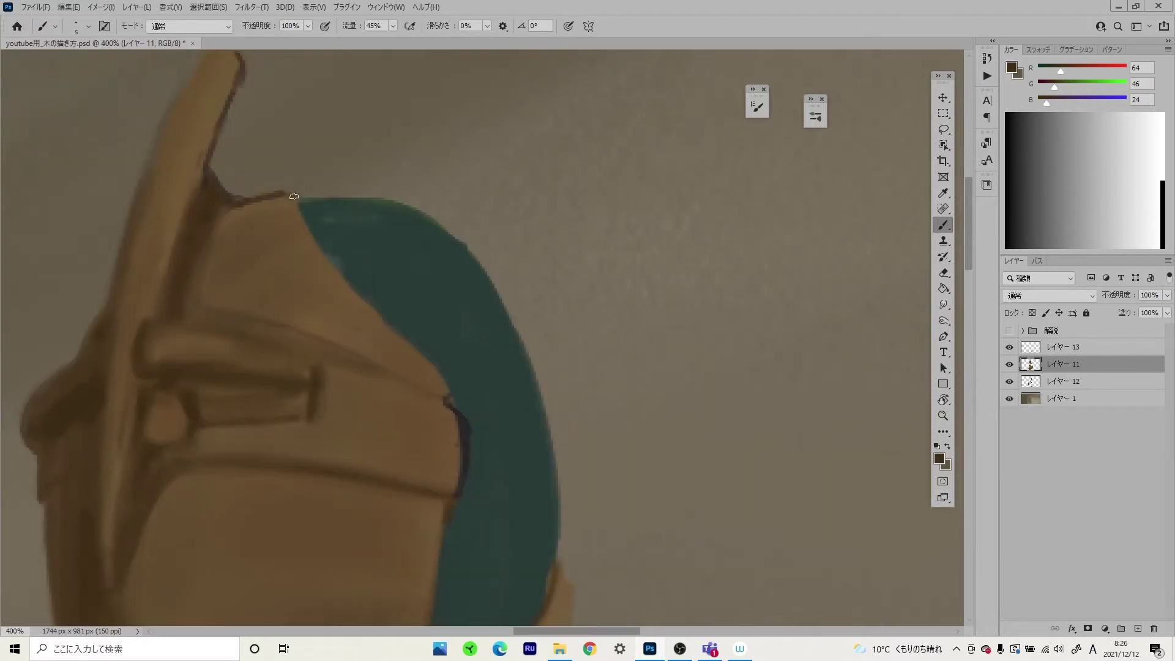
{"action": "scroll", "coordinate": [397, 336], "scroll_direction": "down", "scroll_amount": 3}
{"action": "scroll", "coordinate": [438, 320], "scroll_direction": "down", "scroll_amount": 3}
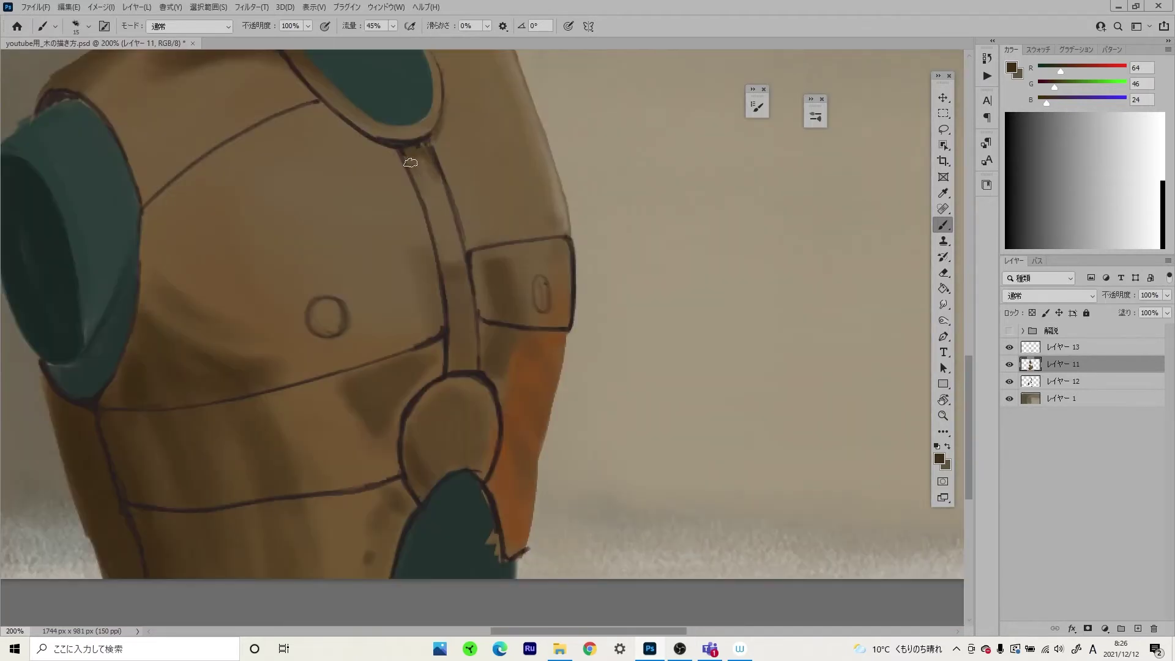
- Darken and extend the robot's neckline toward the collar
{"action": "scroll", "coordinate": [441, 208], "scroll_direction": "down", "scroll_amount": 2}
{"action": "scroll", "coordinate": [484, 256], "scroll_direction": "left", "scroll_amount": 5}
{"action": "scroll", "coordinate": [484, 257], "scroll_direction": "up", "scroll_amount": 2}
{"action": "scroll", "coordinate": [367, 263], "scroll_direction": "up", "scroll_amount": 2}
{"action": "key", "text": "bracketright"}
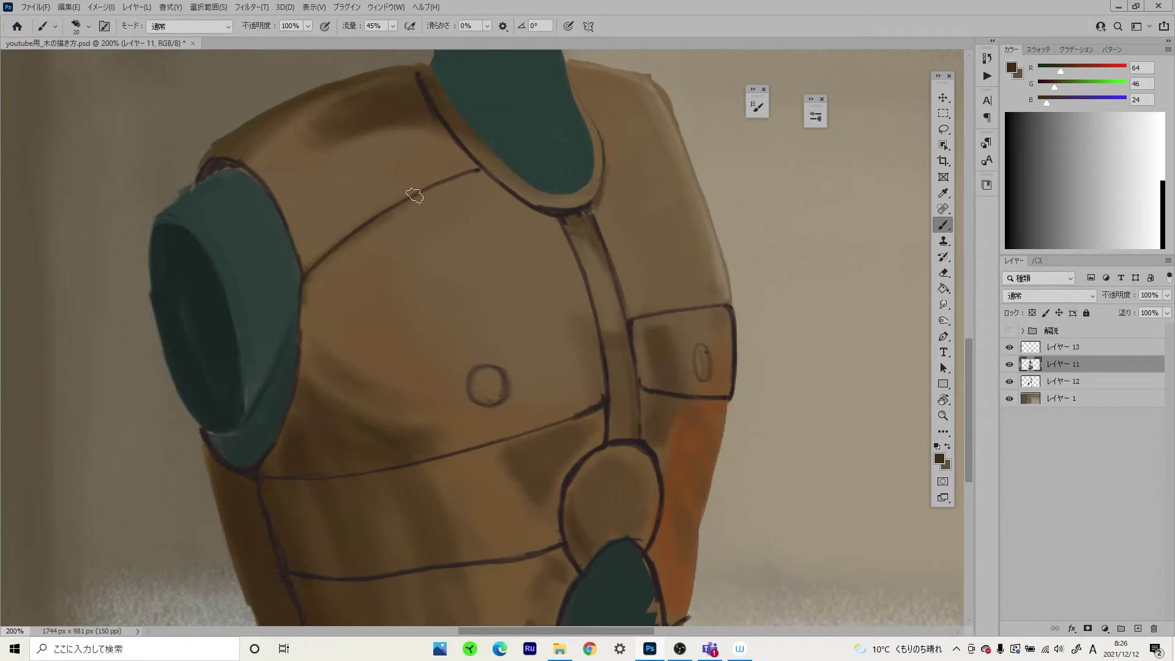
{"action": "key", "text": "bracketleft"}
{"action": "key", "text": "bracketleft"}
{"action": "left_click_drag", "start_coordinate": [414, 195], "coordinate": [481, 169]}
- Lock transparency on レイヤー 11 and darken the torso edge beside the arm
{"action": "left_click", "coordinate": [297, 343], "text": "alt"}
{"action": "key", "text": "slash"}
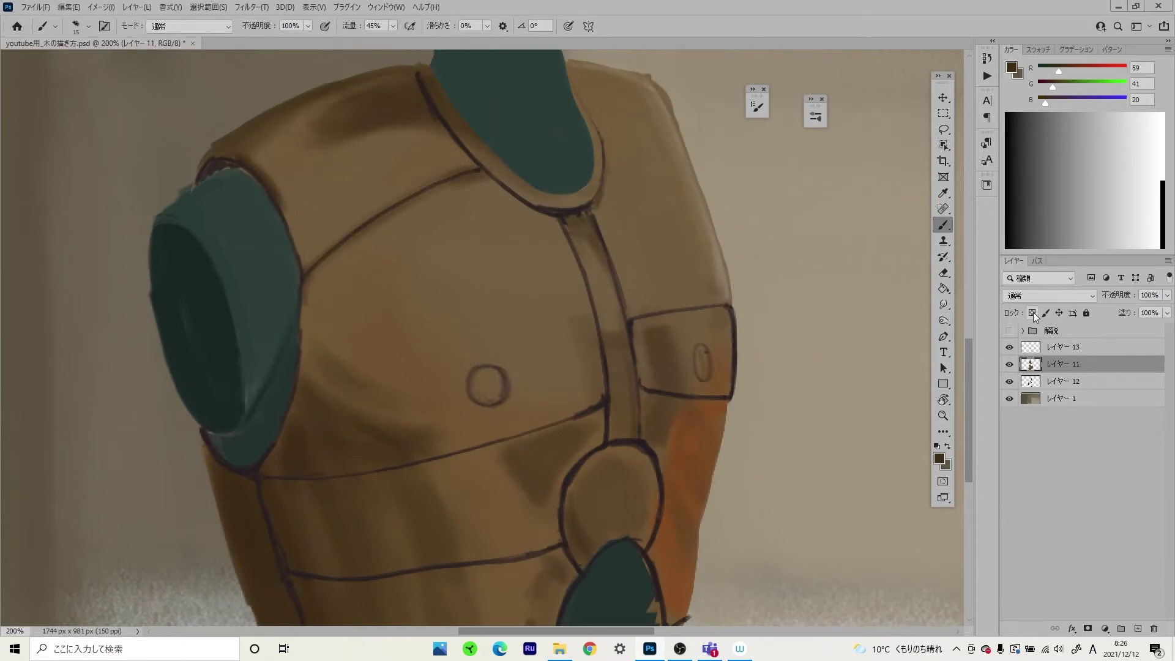
{"action": "key", "text": "slash"}
{"action": "key", "text": "bracketright"}
{"action": "mouse_move", "coordinate": [292, 259]}
{"action": "left_mouse_down"}
{"action": "mouse_move", "coordinate": [288, 353]}
{"action": "mouse_move", "coordinate": [498, 184]}
{"action": "left_mouse_up"}
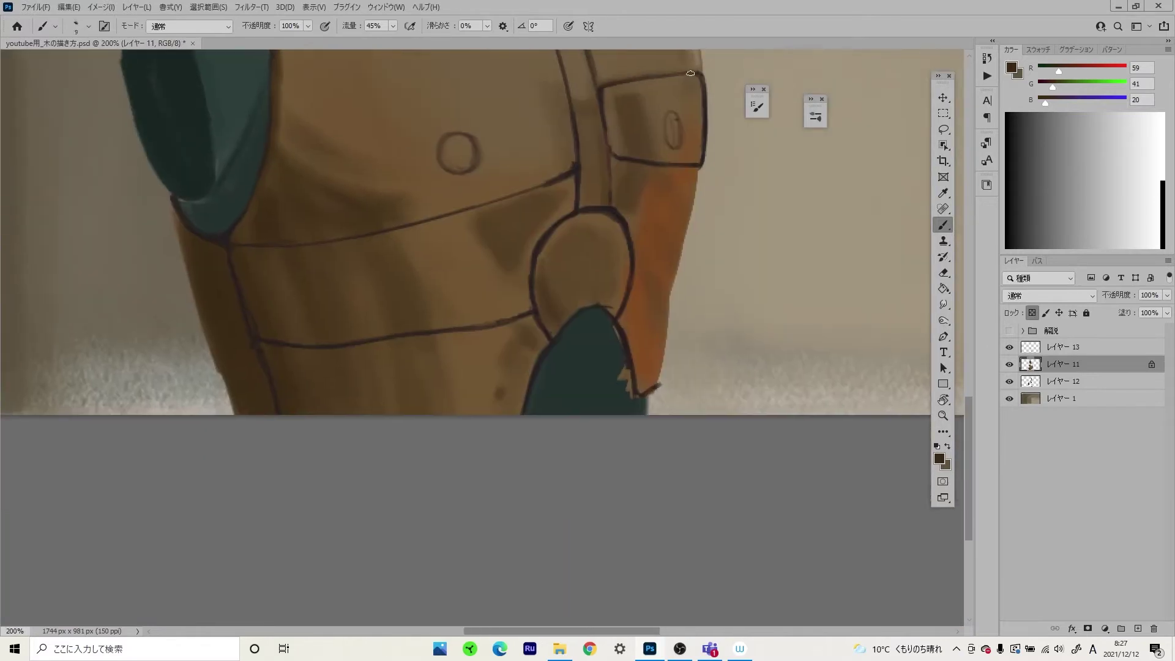
- Bring the lower torso into view with a larger brush and the foreground colour picker open
{"action": "mouse_move", "coordinate": [690, 72]}
{"action": "left_mouse_down"}
{"action": "mouse_move", "coordinate": [577, 157]}
{"action": "mouse_move", "coordinate": [538, 170]}
{"action": "mouse_move", "coordinate": [446, 156]}
{"action": "left_mouse_up"}
{"action": "key", "text": "bracketright"}
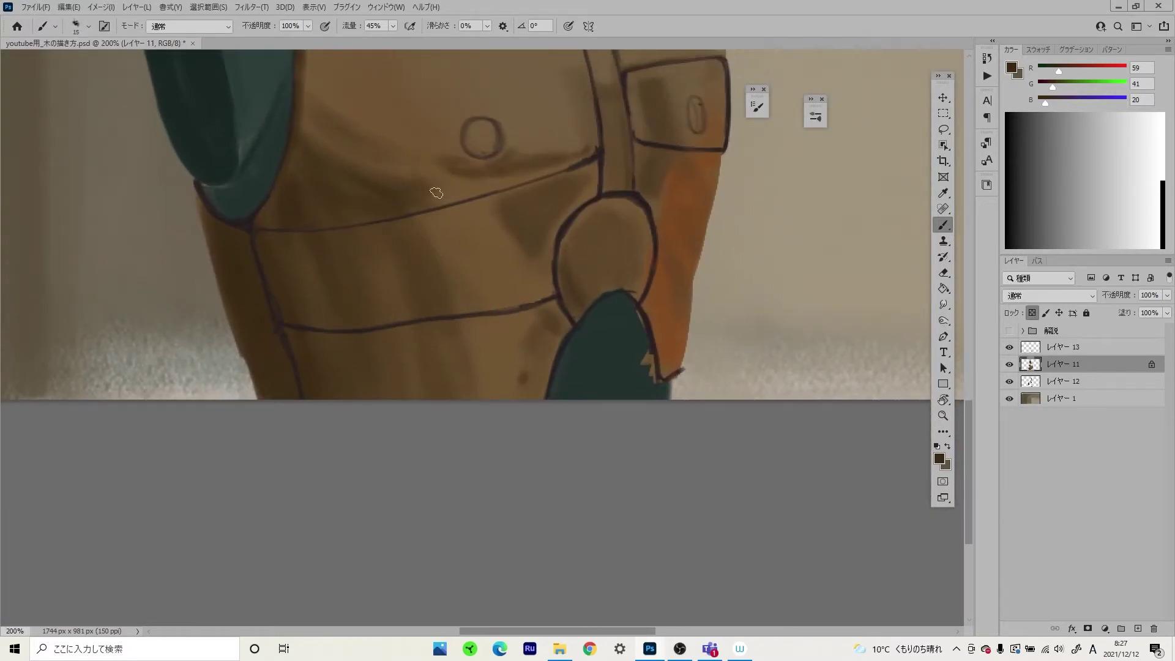
{"action": "scroll", "coordinate": [430, 220], "scroll_direction": "down", "scroll_amount": 3}
{"action": "scroll", "coordinate": [394, 253], "scroll_direction": "up", "scroll_amount": 3}
{"action": "key", "text": "ctrl+minus"}
{"action": "key", "text": "ctrl+minus"}
{"action": "key", "text": "ctrl+minus"}
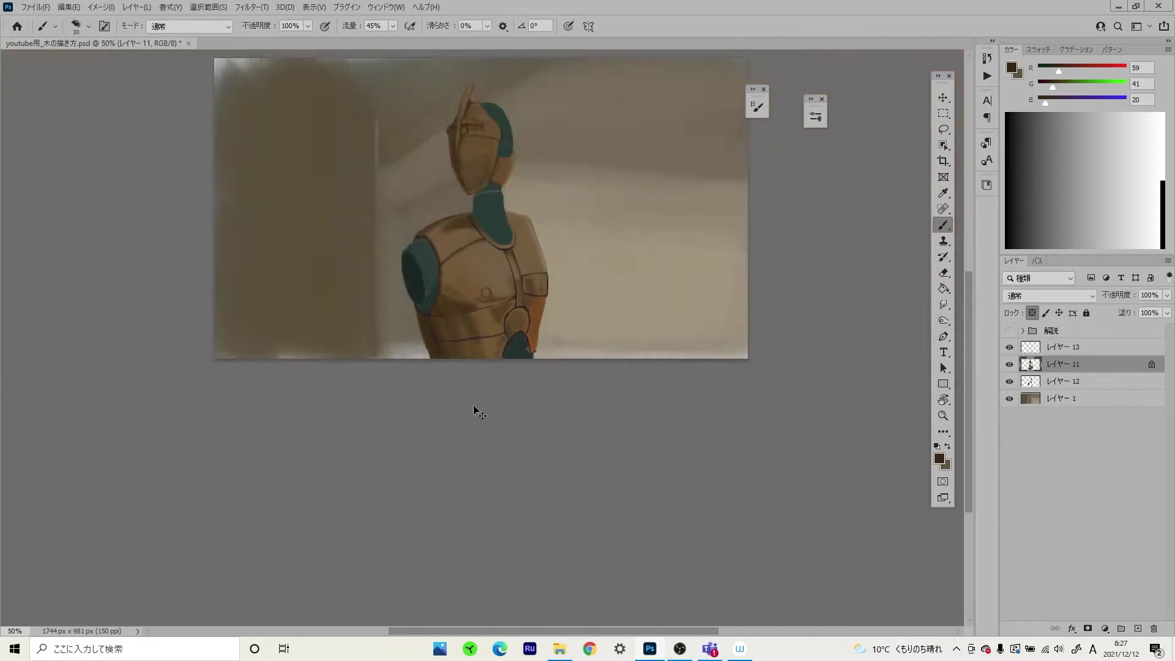
{"action": "key", "text": "ctrl+plus"}
{"action": "key", "text": "ctrl+plus"}
{"action": "key", "text": "ctrl+plus"}
{"action": "key", "text": "ctrl+plus"}
- Confirm the dark brown and paint dark chest shadows on a new layer
{"action": "key", "text": "i"}
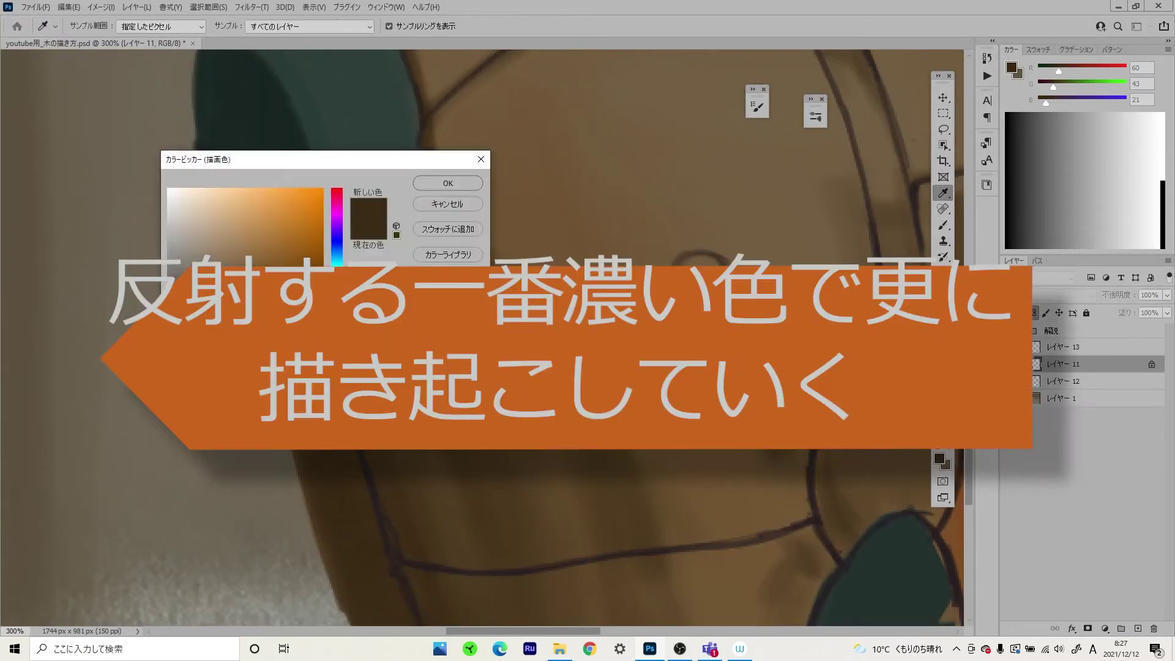
{"action": "left_click", "coordinate": [448, 183]}
{"action": "key", "text": "ctrl+shift+alt+n"}
{"action": "key", "text": "b"}
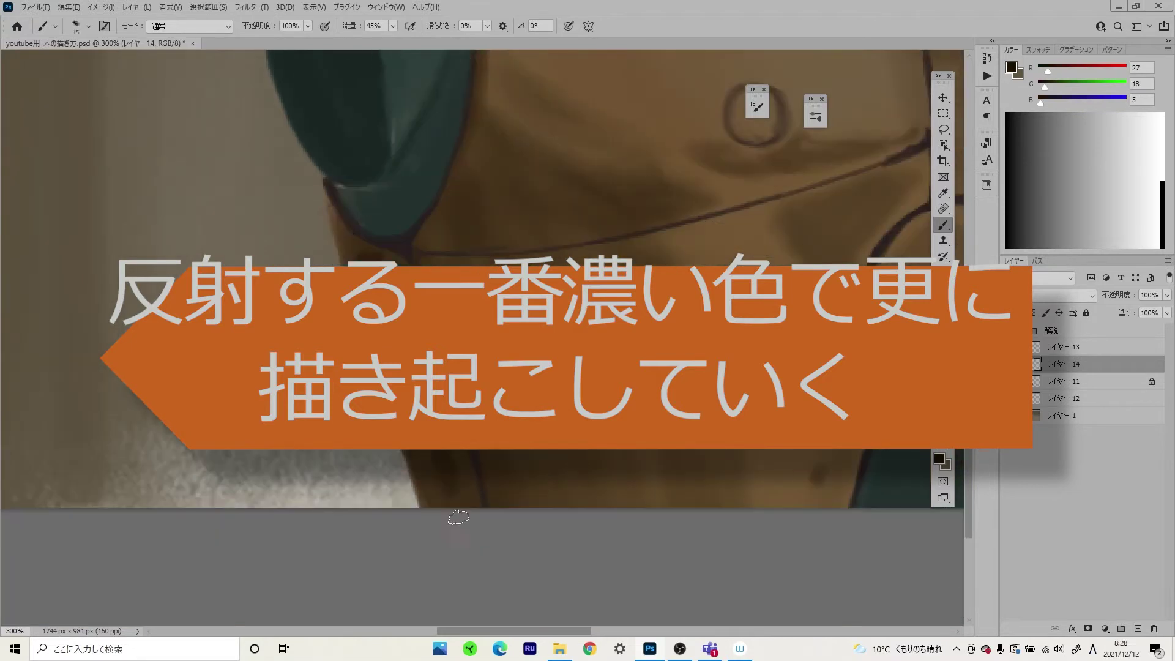
{"action": "scroll", "coordinate": [458, 517], "scroll_direction": "up", "scroll_amount": 3}
{"action": "scroll", "coordinate": [458, 517], "scroll_direction": "right", "scroll_amount": 5}
{"action": "key", "text": "bracketleft"}
{"action": "key", "text": "bracketleft"}
{"action": "left_click_drag", "start_coordinate": [226, 230], "coordinate": [267, 355]}
{"action": "mouse_move", "coordinate": [257, 275]}
{"action": "left_mouse_down"}
{"action": "mouse_move", "coordinate": [312, 361]}
{"action": "mouse_move", "coordinate": [393, 296]}
{"action": "mouse_move", "coordinate": [384, 325]}
{"action": "left_mouse_up"}
- Add broader dark strokes to the torso and sample a mid-brown with a larger brush
{"action": "right_click", "coordinate": [343, 146]}
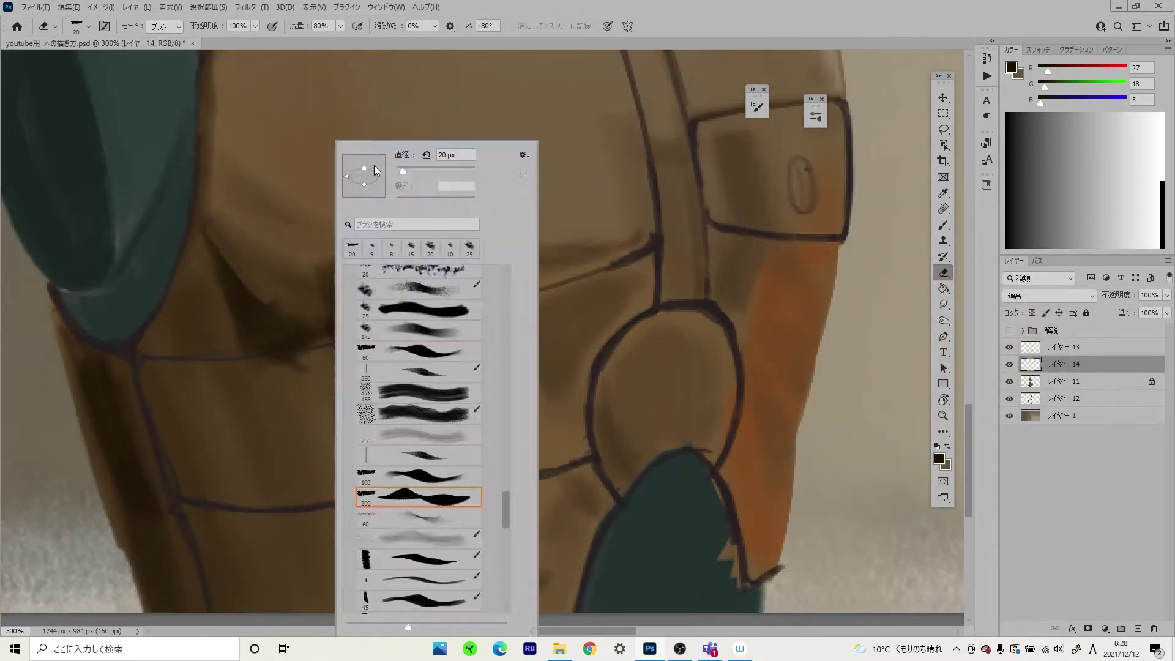
{"action": "key", "text": "Escape"}
{"action": "scroll", "coordinate": [249, 236], "scroll_direction": "down", "scroll_amount": 3}
{"action": "scroll", "coordinate": [924, 235], "scroll_direction": "up", "scroll_amount": 2}
{"action": "scroll", "coordinate": [925, 235], "scroll_direction": "down", "scroll_amount": 2}
{"action": "key", "text": "bracketright"}
{"action": "key", "text": "bracketright"}
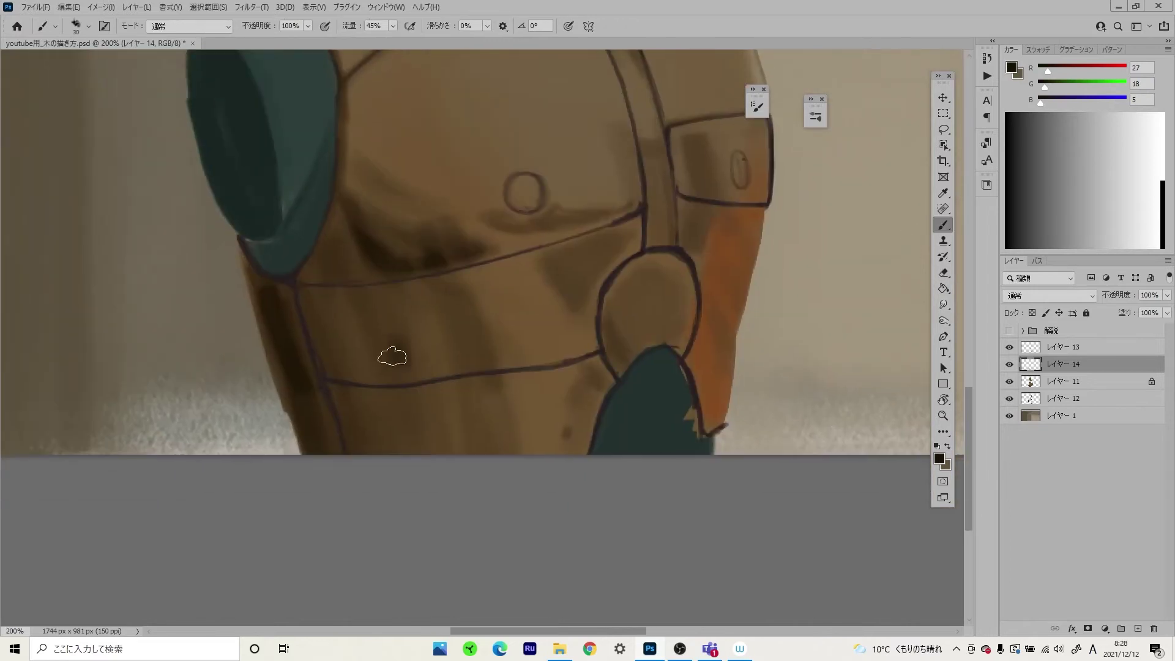
{"action": "mouse_move", "coordinate": [393, 354]}
{"action": "left_mouse_down"}
{"action": "mouse_move", "coordinate": [435, 349]}
{"action": "mouse_move", "coordinate": [478, 319]}
{"action": "left_mouse_up"}
{"action": "scroll", "coordinate": [400, 340], "scroll_direction": "right", "scroll_amount": 2}
{"action": "left_click", "coordinate": [401, 341], "text": "alt"}
{"action": "key", "text": "bracketright"}
{"action": "key", "text": "bracketright"}
{"action": "key", "text": "bracketright"}
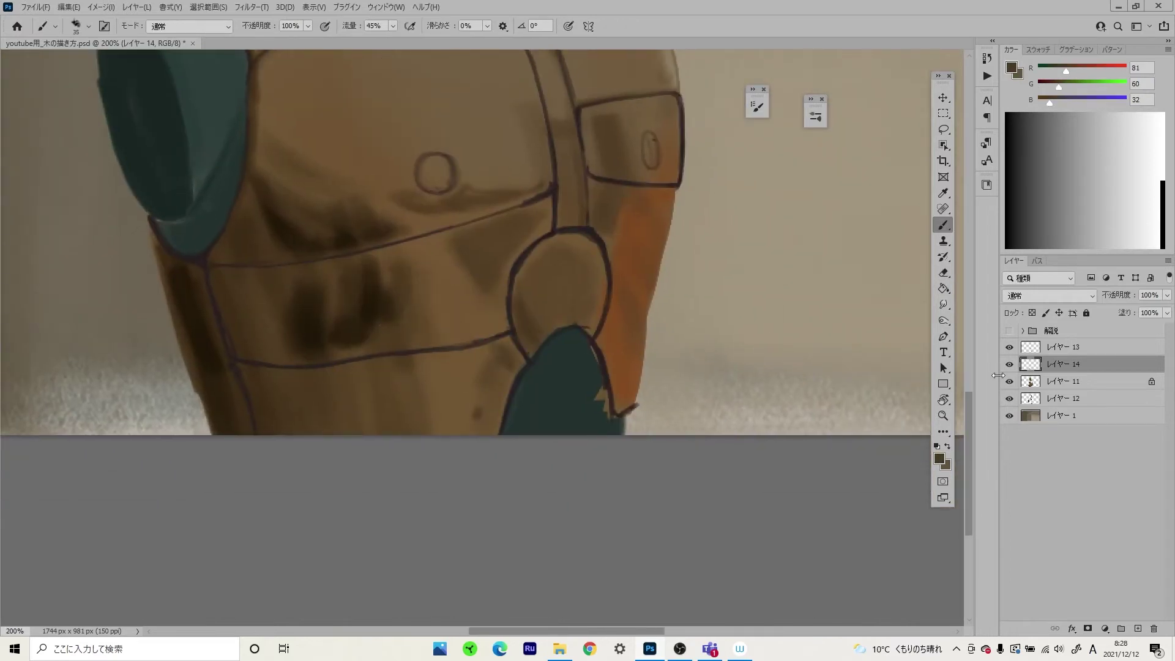
- Return to レイヤー 11 and paint dark brown strokes along the shoulder
{"action": "key", "text": "alt+bracketleft"}
{"action": "scroll", "coordinate": [413, 262], "scroll_direction": "down", "scroll_amount": 2}
{"action": "left_click", "coordinate": [387, 466], "text": "alt"}
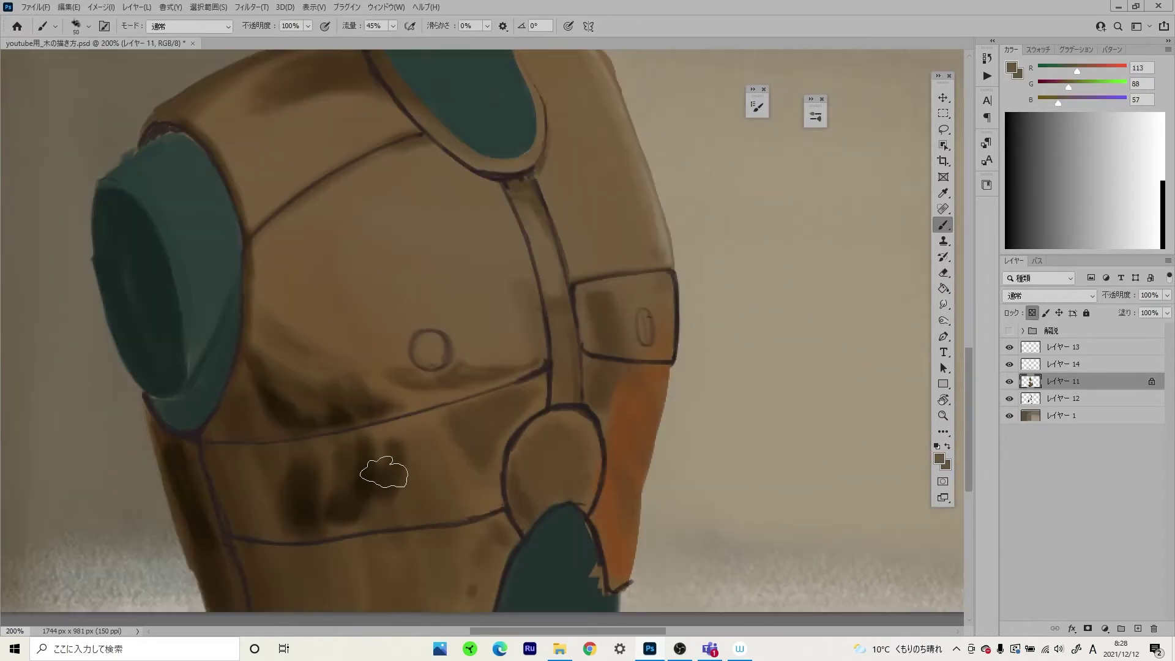
{"action": "scroll", "coordinate": [388, 466], "scroll_direction": "up", "scroll_amount": 2}
{"action": "left_click", "coordinate": [1065, 347]}
{"action": "key", "text": "x"}
{"action": "scroll", "coordinate": [704, 465], "scroll_direction": "up", "scroll_amount": 3}
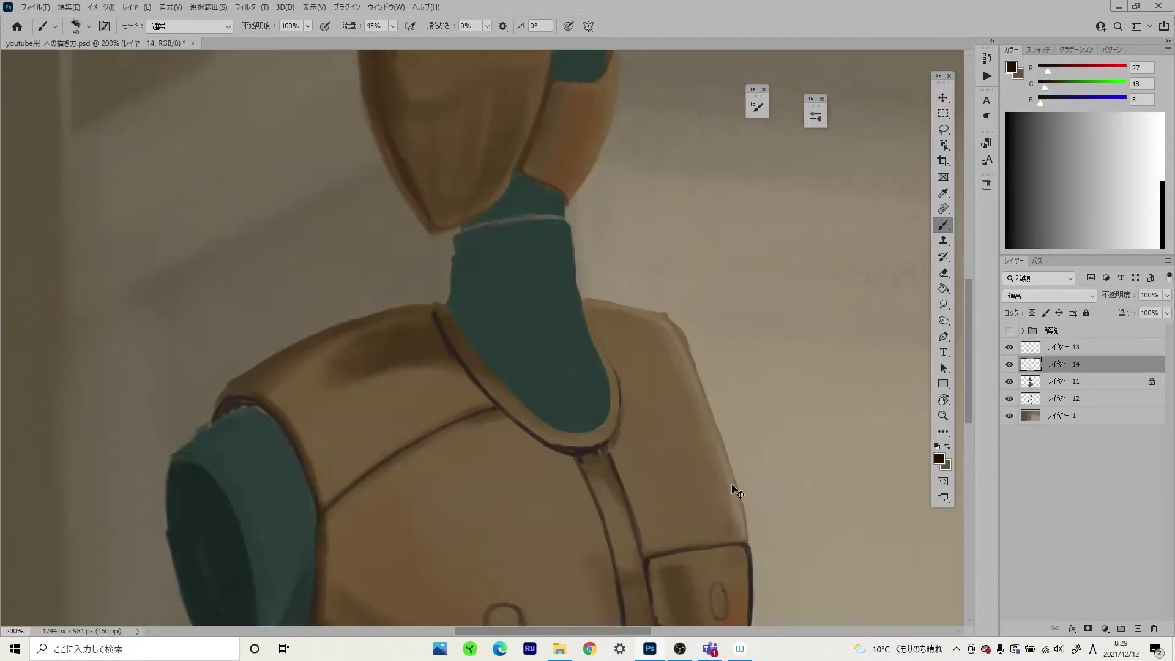
{"action": "scroll", "coordinate": [428, 391], "scroll_direction": "left", "scroll_amount": 2}
{"action": "key", "text": "bracketleft"}
{"action": "key", "text": "bracketleft"}
{"action": "key", "text": "bracketleft"}
{"action": "key", "text": "ctrl+plus"}
{"action": "key", "text": "bracketleft"}
{"action": "key", "text": "bracketleft"}
{"action": "key", "text": "bracketleft"}
{"action": "mouse_move", "coordinate": [653, 412]}
{"action": "left_mouse_down"}
{"action": "mouse_move", "coordinate": [602, 409]}
{"action": "mouse_move", "coordinate": [397, 483]}
{"action": "left_mouse_up"}
- Paint a thin dark brown stroke along the helmet's left edge
{"action": "scroll", "coordinate": [598, 446], "scroll_direction": "down", "scroll_amount": 5}
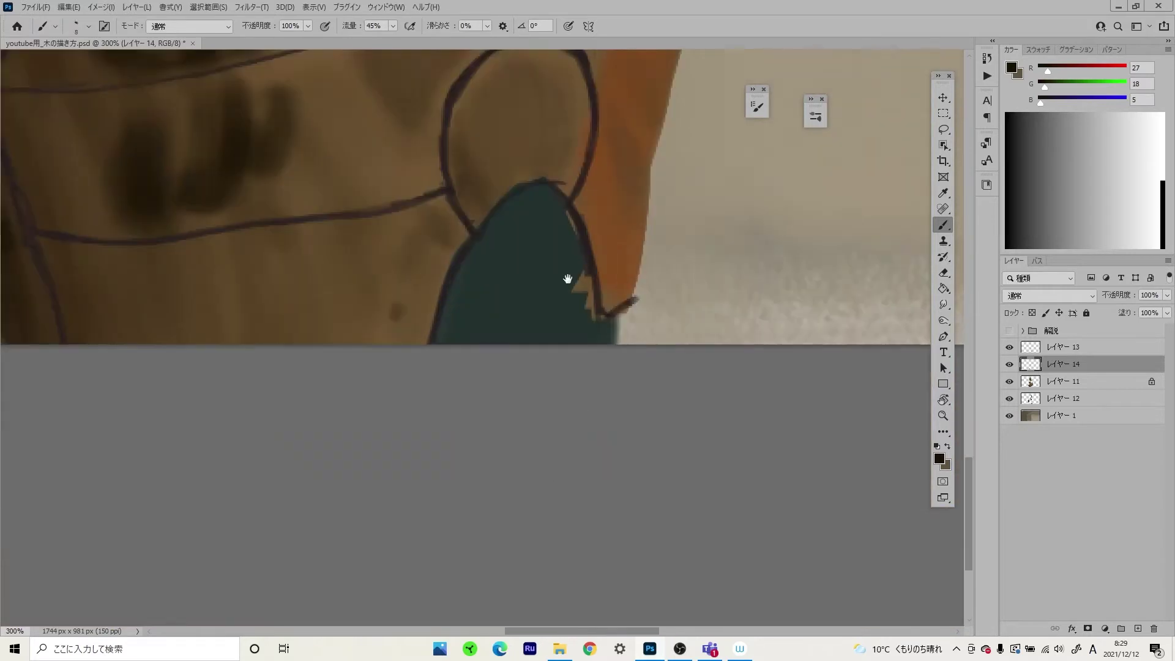
{"action": "scroll", "coordinate": [567, 275], "scroll_direction": "right", "scroll_amount": 2}
{"action": "scroll", "coordinate": [617, 281], "scroll_direction": "up", "scroll_amount": 3}
{"action": "scroll", "coordinate": [493, 342], "scroll_direction": "up", "scroll_amount": 5}
{"action": "scroll", "coordinate": [655, 349], "scroll_direction": "down", "scroll_amount": 3}
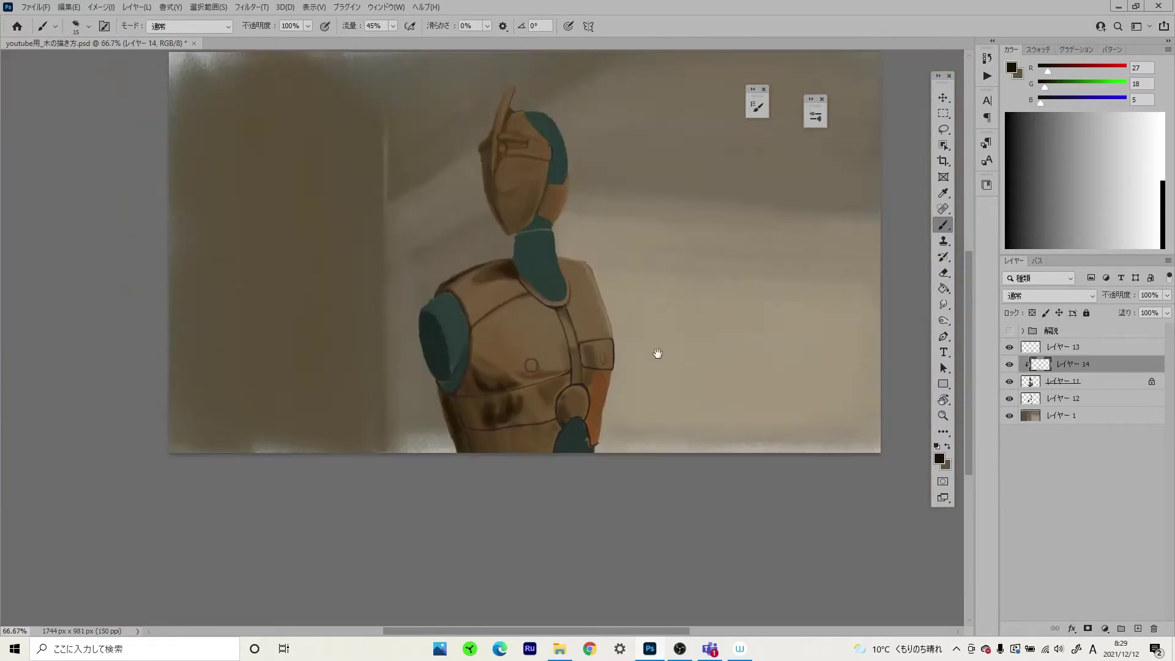
{"action": "scroll", "coordinate": [557, 275], "scroll_direction": "up", "scroll_amount": 3}
{"action": "key", "text": "bracketleft"}
{"action": "left_click_drag", "start_coordinate": [557, 275], "coordinate": [544, 303]}
- With a larger brush, paint dark vertical folds down the lower face plate
{"action": "scroll", "coordinate": [600, 477], "scroll_direction": "up", "scroll_amount": 2}
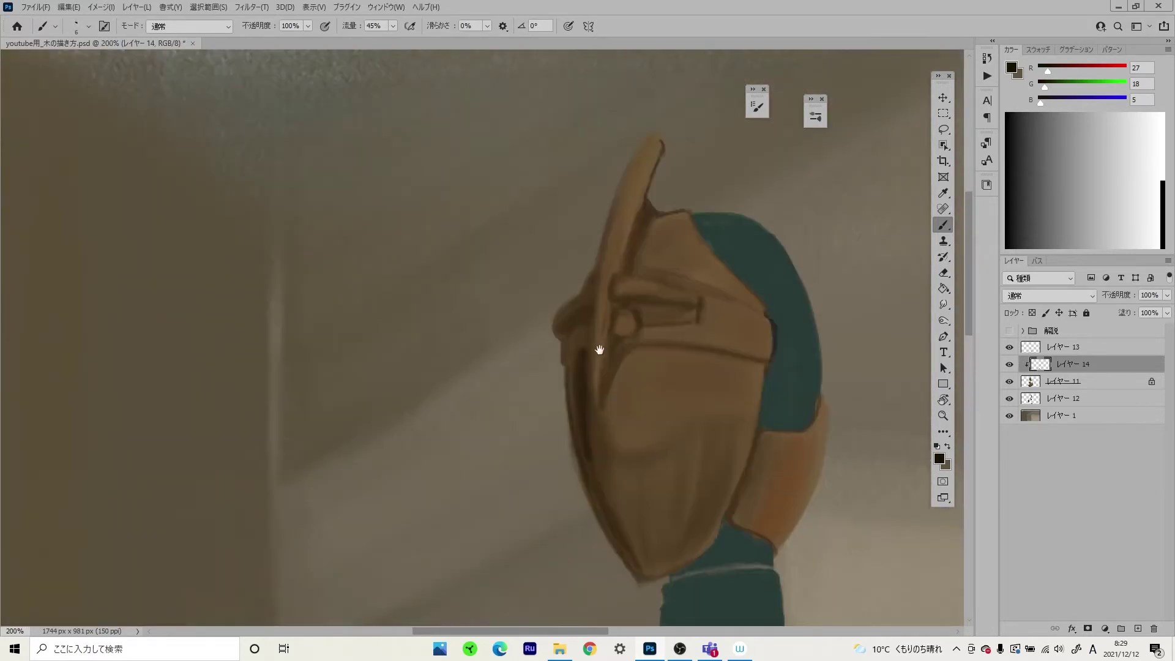
{"action": "scroll", "coordinate": [595, 341], "scroll_direction": "down", "scroll_amount": 2}
{"action": "scroll", "coordinate": [642, 454], "scroll_direction": "down", "scroll_amount": 2}
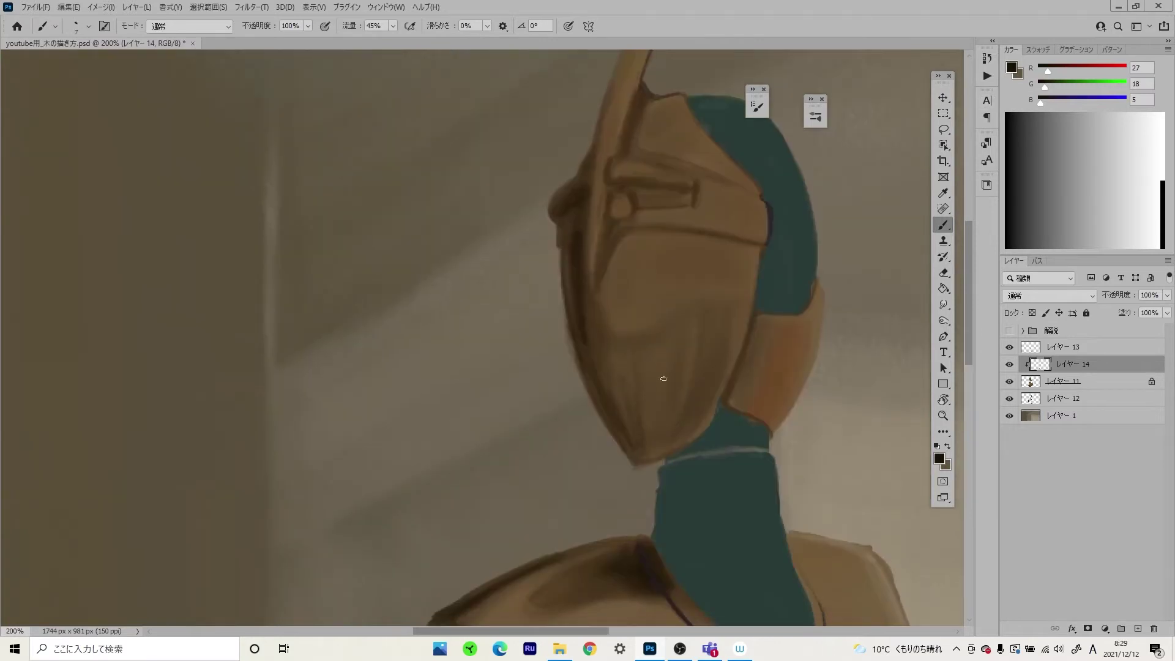
{"action": "key", "text": "bracketright"}
{"action": "key", "text": "bracketright"}
{"action": "key", "text": "bracketright"}
{"action": "mouse_move", "coordinate": [663, 379]}
{"action": "left_mouse_down"}
{"action": "mouse_move", "coordinate": [646, 453]}
{"action": "mouse_move", "coordinate": [673, 440]}
{"action": "left_mouse_up"}
{"action": "left_click_drag", "start_coordinate": [710, 315], "coordinate": [662, 423]}
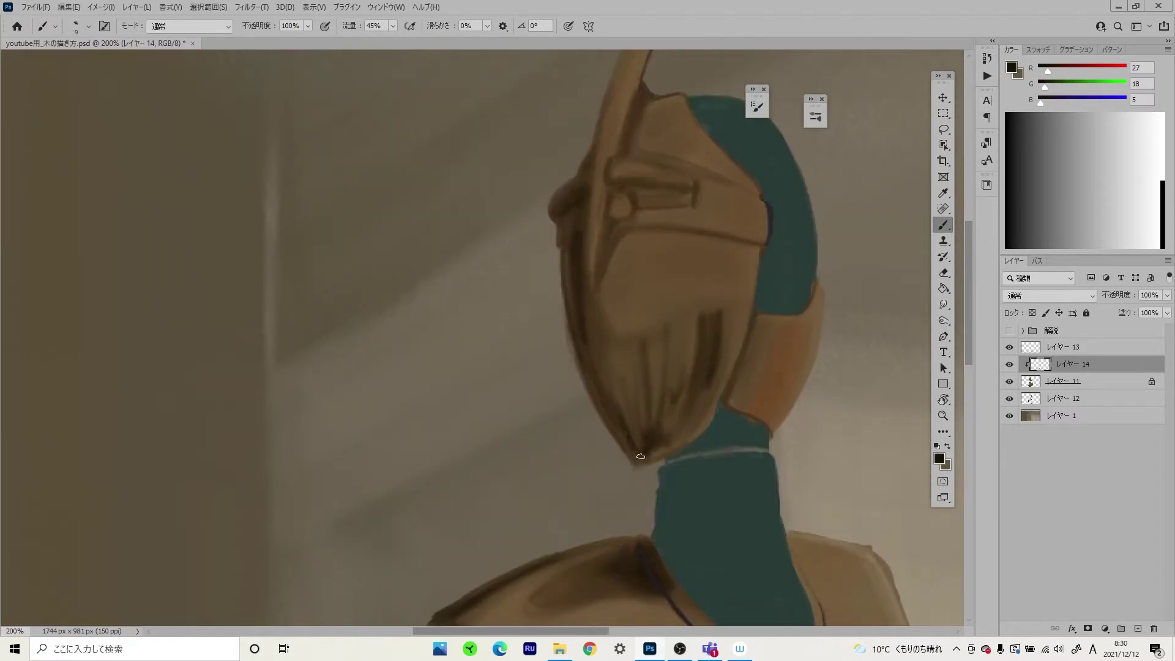
{"action": "mouse_move", "coordinate": [648, 333]}
{"action": "left_mouse_down"}
{"action": "mouse_move", "coordinate": [639, 429]}
{"action": "mouse_move", "coordinate": [667, 428]}
{"action": "left_mouse_up"}
{"action": "scroll", "coordinate": [667, 367], "scroll_direction": "down", "scroll_amount": 4}
{"action": "scroll", "coordinate": [787, 265], "scroll_direction": "up", "scroll_amount": 5}
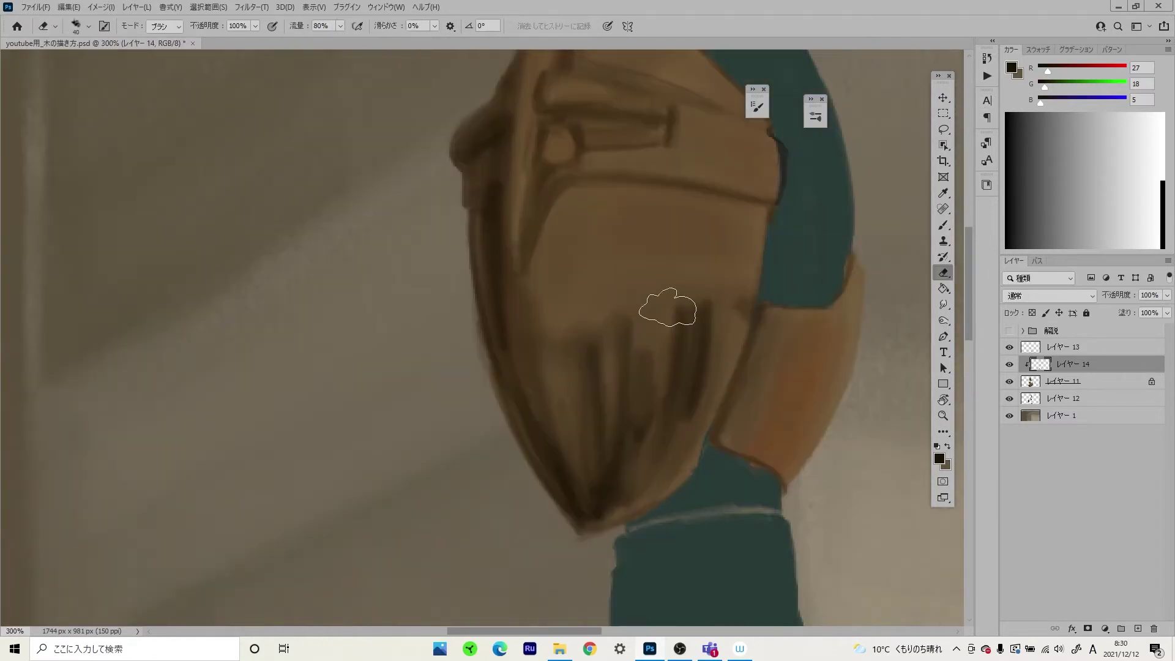
- Erase part of the face-plate strokes, then add a short dark-brown stroke on the helmet
{"action": "key", "text": "e"}
{"action": "left_click_drag", "start_coordinate": [669, 310], "coordinate": [645, 498]}
{"action": "key", "text": "b"}
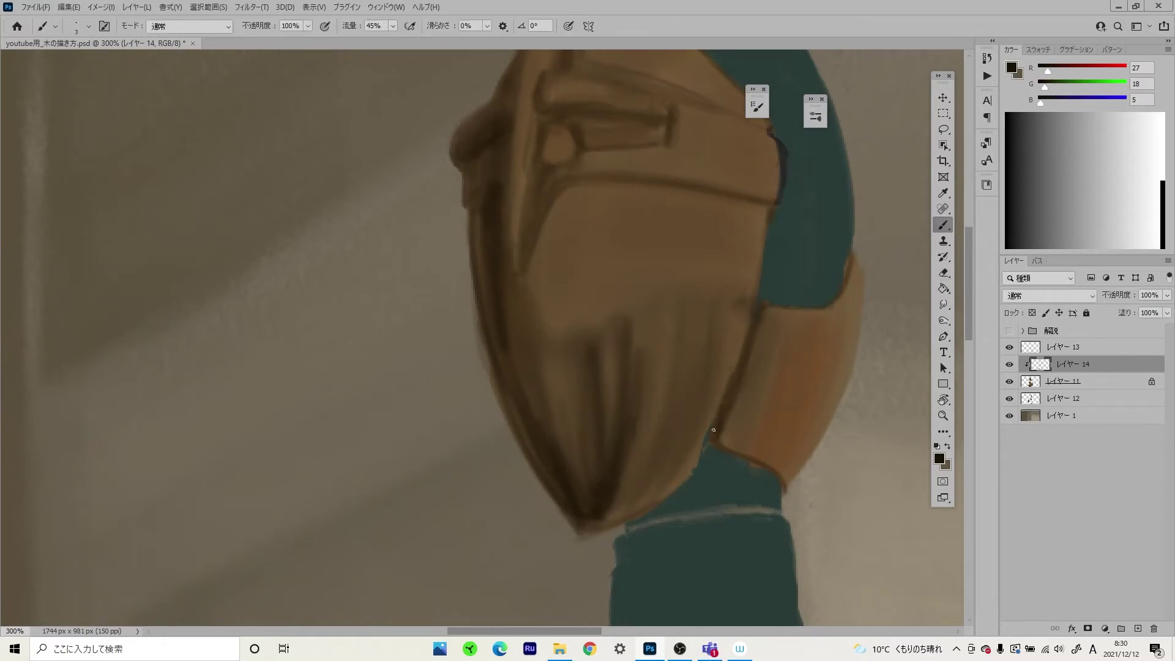
{"action": "scroll", "coordinate": [612, 489], "scroll_direction": "down", "scroll_amount": 2}
{"action": "scroll", "coordinate": [550, 412], "scroll_direction": "down", "scroll_amount": 3}
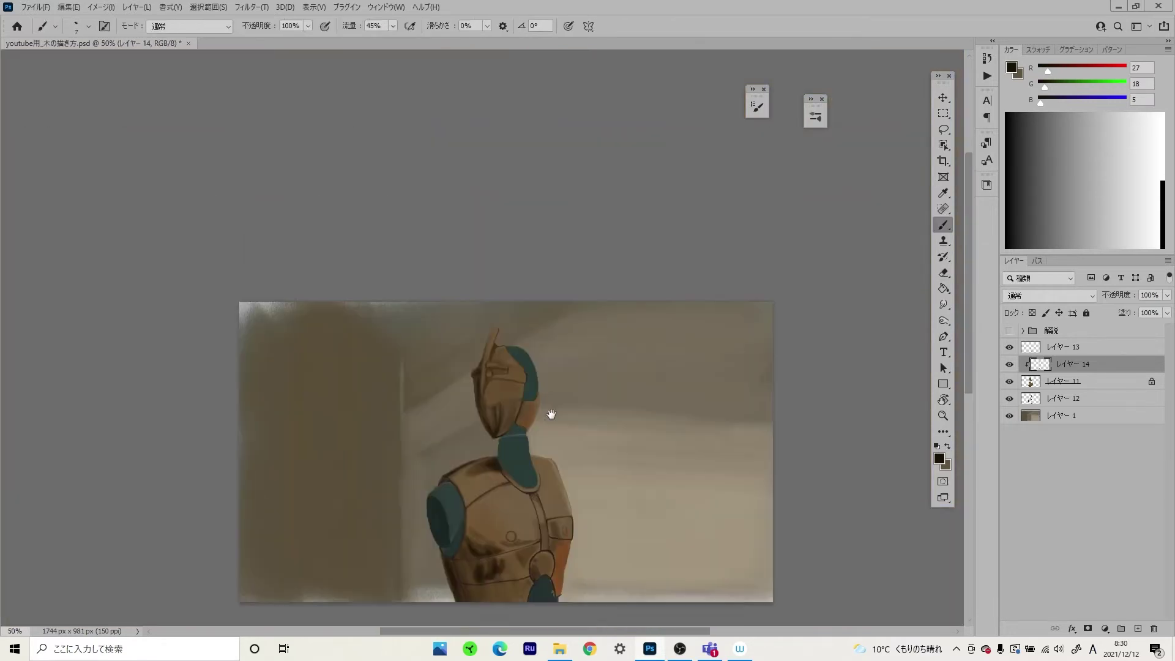
{"action": "scroll", "coordinate": [551, 412], "scroll_direction": "up", "scroll_amount": 5}
{"action": "left_click", "coordinate": [660, 358], "text": "alt"}
{"action": "left_click_drag", "start_coordinate": [649, 405], "coordinate": [636, 463]}
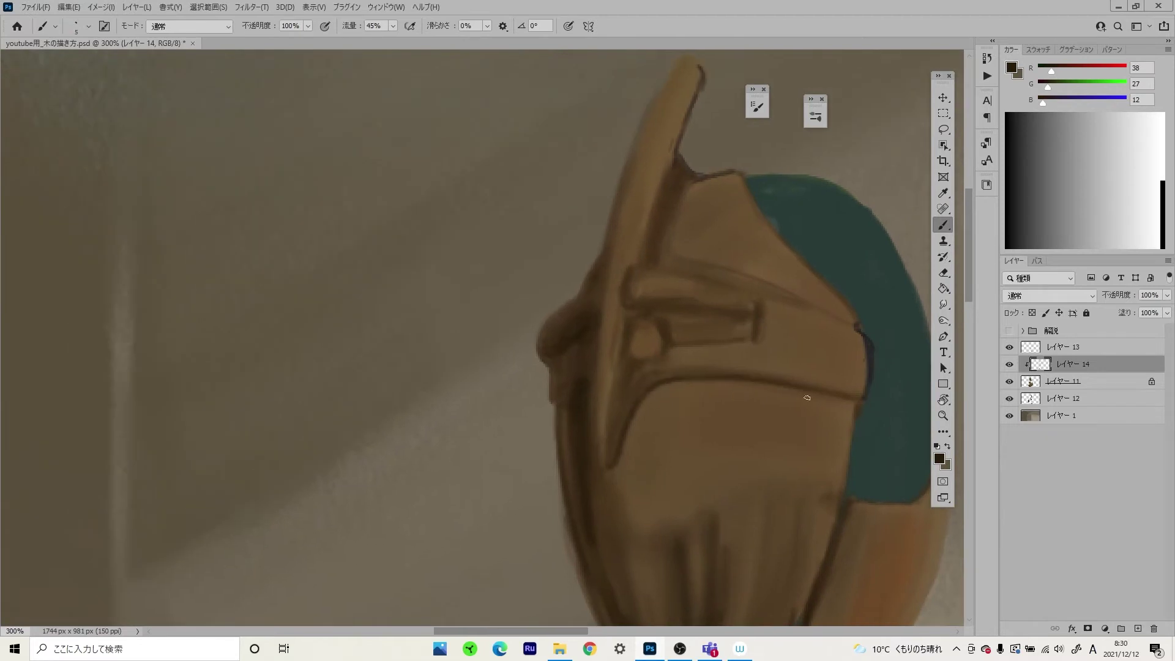
- Paint a faint dark line across the visor band
{"action": "scroll", "coordinate": [684, 420], "scroll_direction": "down", "scroll_amount": 5}
{"action": "scroll", "coordinate": [684, 420], "scroll_direction": "up", "scroll_amount": 3}
{"action": "scroll", "coordinate": [630, 358], "scroll_direction": "up", "scroll_amount": 1}
{"action": "scroll", "coordinate": [630, 358], "scroll_direction": "up", "scroll_amount": 1}
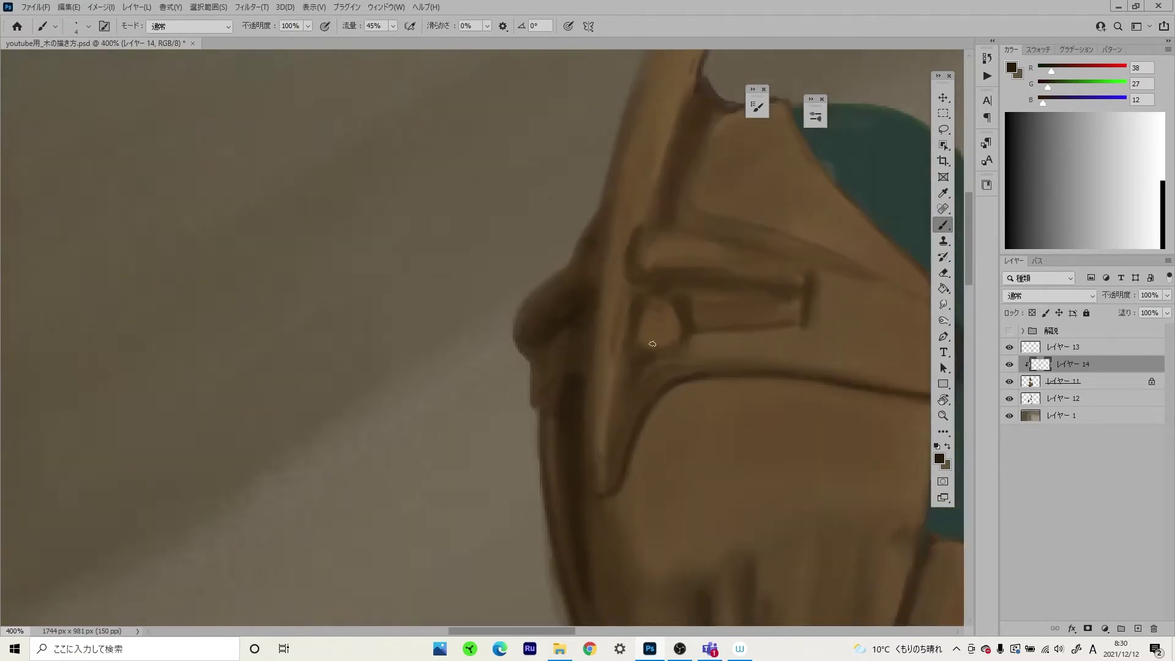
{"action": "scroll", "coordinate": [630, 358], "scroll_direction": "up", "scroll_amount": 1}
{"action": "left_click_drag", "start_coordinate": [646, 350], "coordinate": [709, 337]}
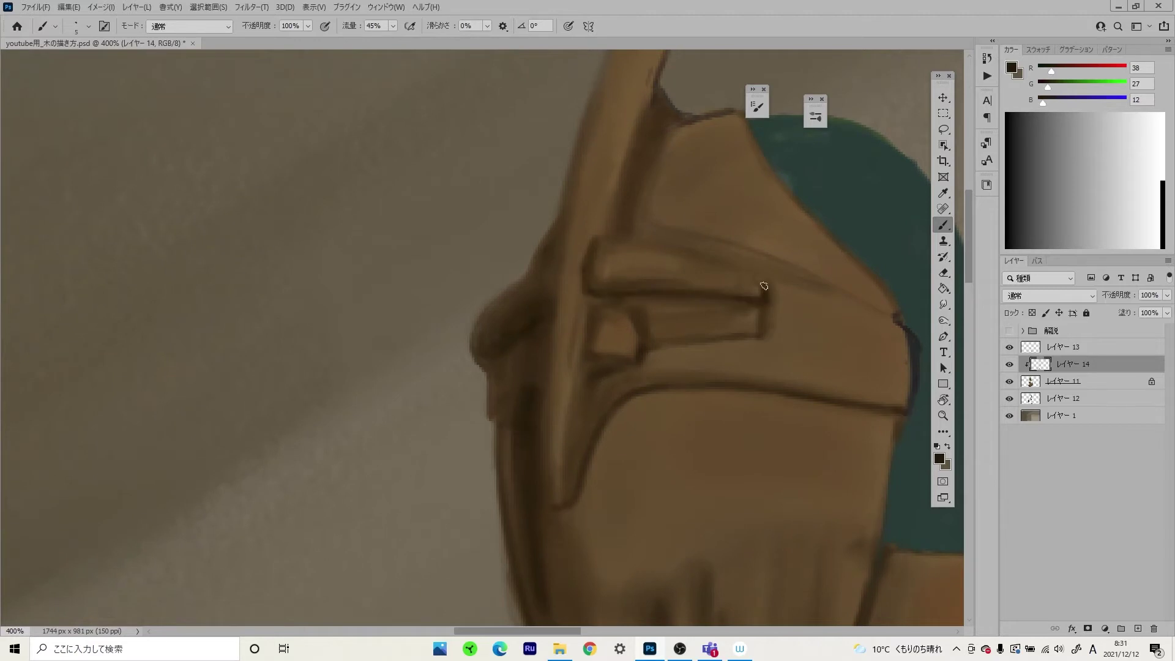
- Lighten the top crest edge with mid-brown and darken its outline with darker brown
{"action": "scroll", "coordinate": [764, 285], "scroll_direction": "up", "scroll_amount": 1}
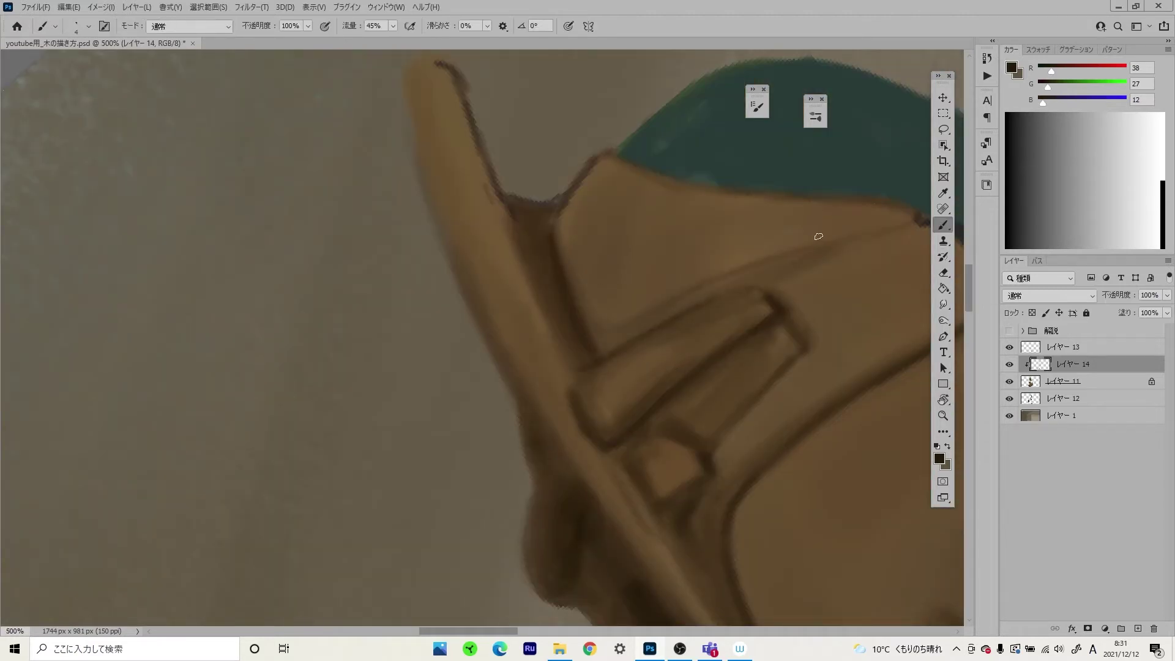
{"action": "left_click", "coordinate": [524, 241], "text": "alt"}
{"action": "mouse_move", "coordinate": [525, 241]}
{"action": "left_mouse_down"}
{"action": "mouse_move", "coordinate": [524, 221]}
{"action": "mouse_move", "coordinate": [551, 336]}
{"action": "left_mouse_up"}
{"action": "left_click", "coordinate": [517, 221], "text": "alt"}
{"action": "scroll", "coordinate": [498, 196], "scroll_direction": "down", "scroll_amount": 1}
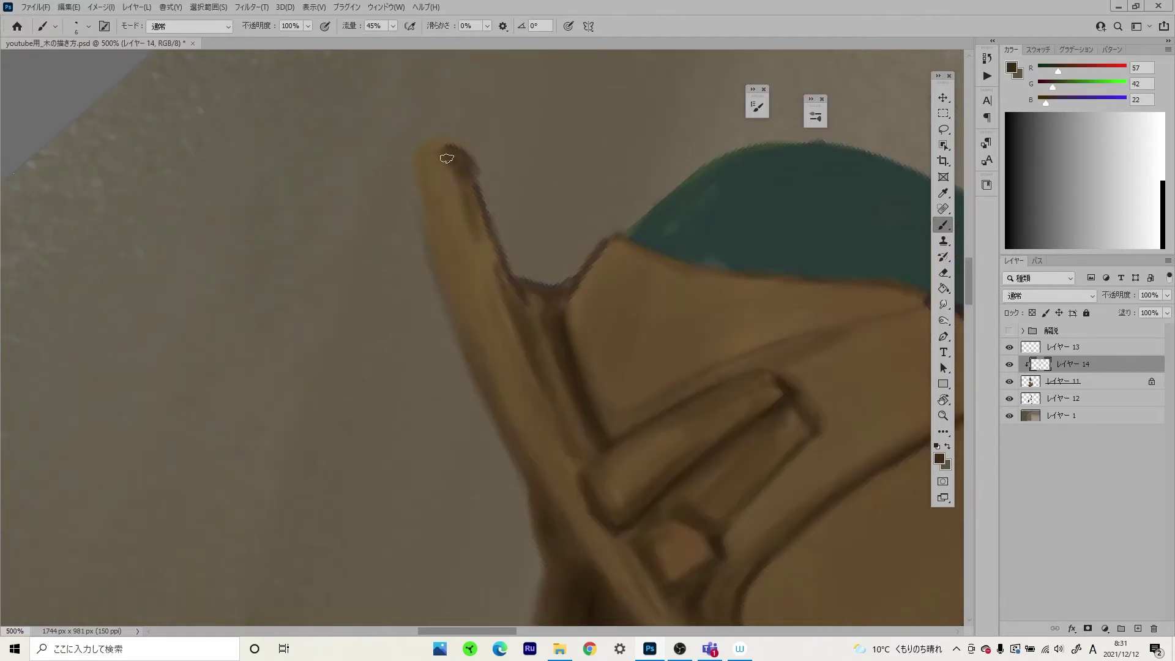
{"action": "left_click_drag", "start_coordinate": [446, 157], "coordinate": [483, 287]}
{"action": "scroll", "coordinate": [957, 326], "scroll_direction": "down", "scroll_amount": 3}
{"action": "scroll", "coordinate": [957, 328], "scroll_direction": "down", "scroll_amount": 3}
{"action": "key", "text": "ctrl+alt+g"}
{"action": "key", "text": "ctrl+alt+g"}
- Switch to layer 11 and sample a mid-brown from the helmet
{"action": "scroll", "coordinate": [489, 313], "scroll_direction": "up", "scroll_amount": 1}
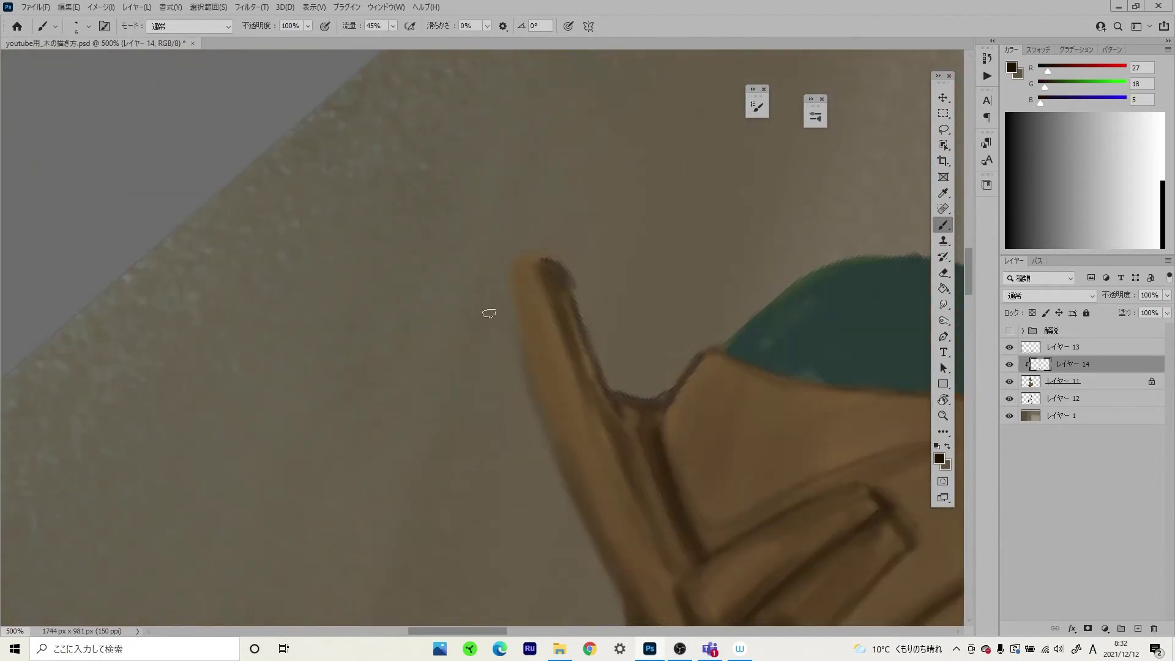
{"action": "scroll", "coordinate": [538, 271], "scroll_direction": "down", "scroll_amount": 2}
{"action": "scroll", "coordinate": [541, 287], "scroll_direction": "down", "scroll_amount": 4}
{"action": "scroll", "coordinate": [545, 308], "scroll_direction": "right", "scroll_amount": 2}
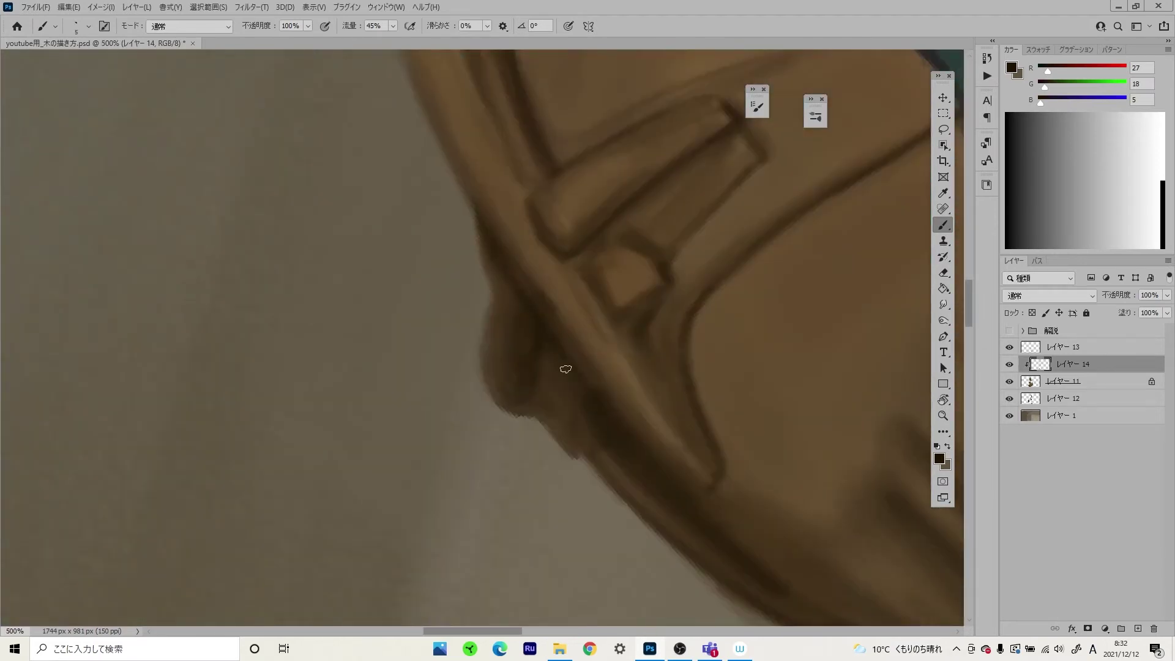
{"action": "scroll", "coordinate": [612, 429], "scroll_direction": "down", "scroll_amount": 3}
{"action": "scroll", "coordinate": [724, 442], "scroll_direction": "up", "scroll_amount": 3}
{"action": "scroll", "coordinate": [612, 306], "scroll_direction": "up", "scroll_amount": 1}
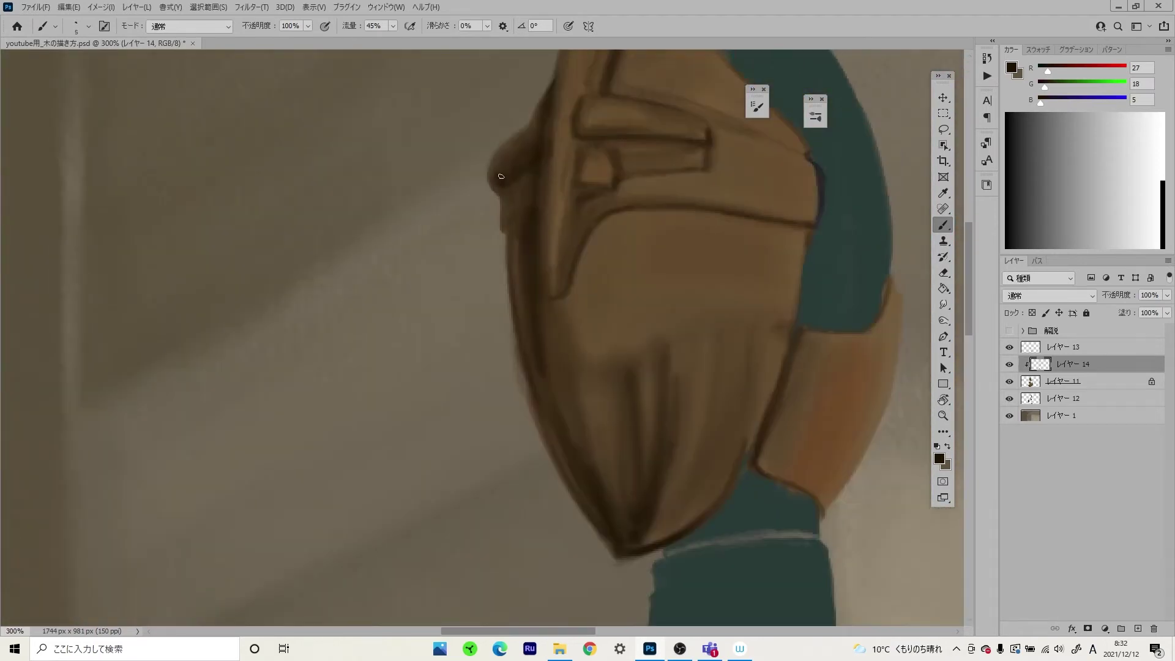
{"action": "scroll", "coordinate": [500, 191], "scroll_direction": "up", "scroll_amount": 1}
{"action": "key", "text": "alt+bracketleft"}
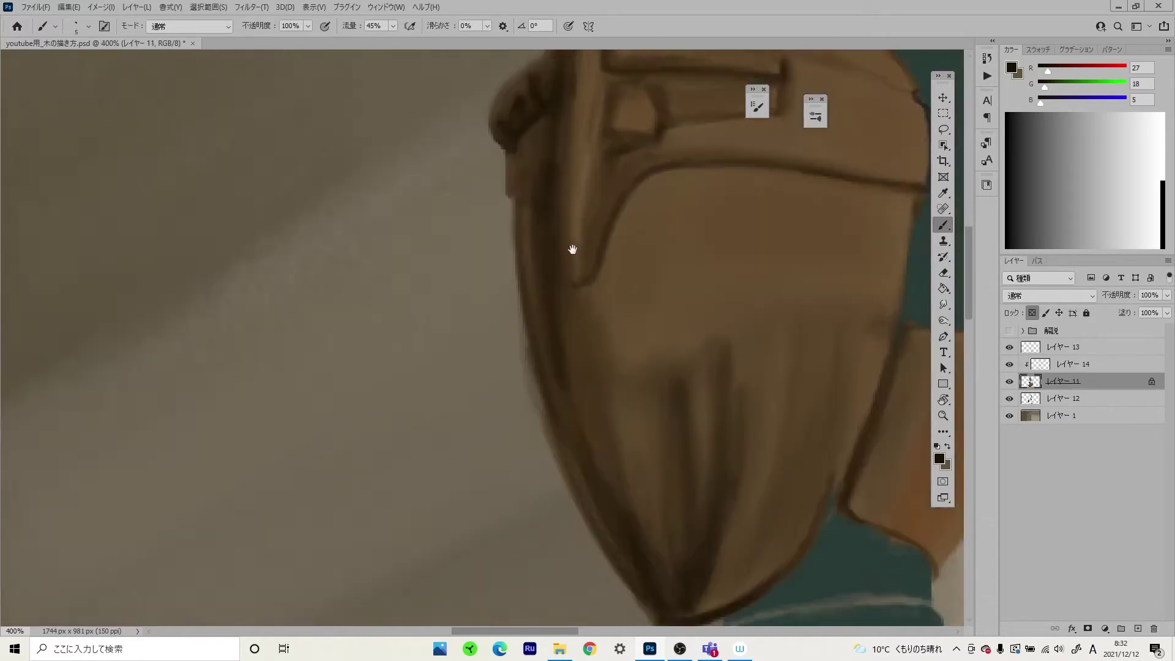
{"action": "left_click", "coordinate": [585, 298], "text": "alt"}
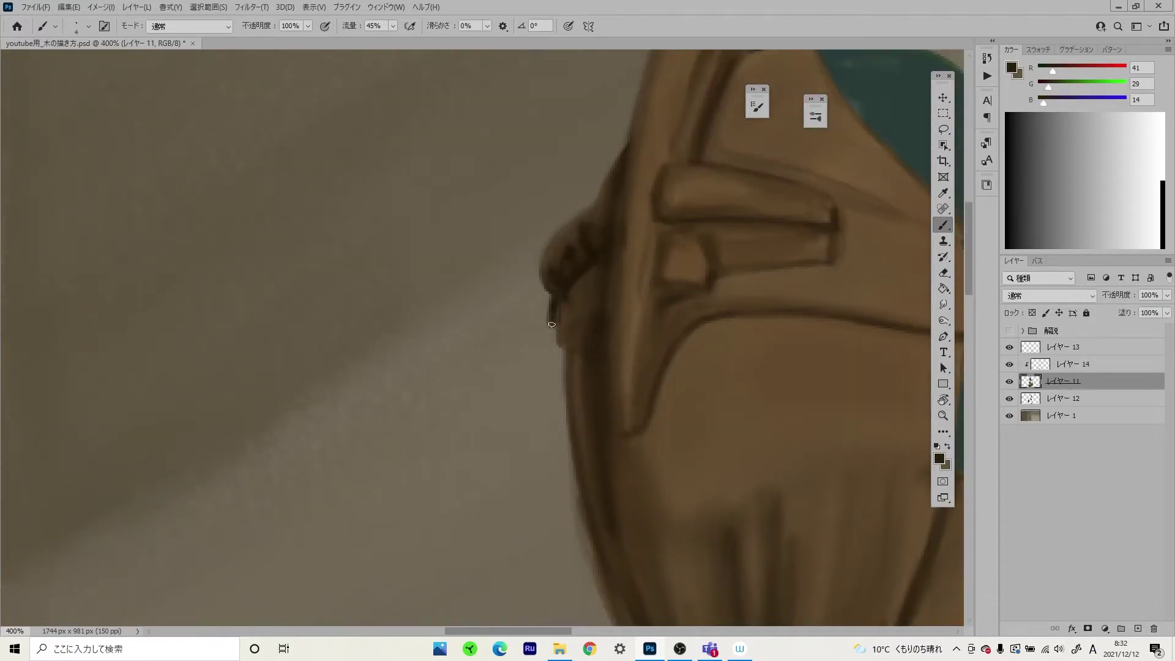
{"action": "left_click", "coordinate": [772, 270], "text": "alt"}
- Sample a very dark brown and darken the left helmet edge
{"action": "scroll", "coordinate": [607, 314], "scroll_direction": "down", "scroll_amount": 4}
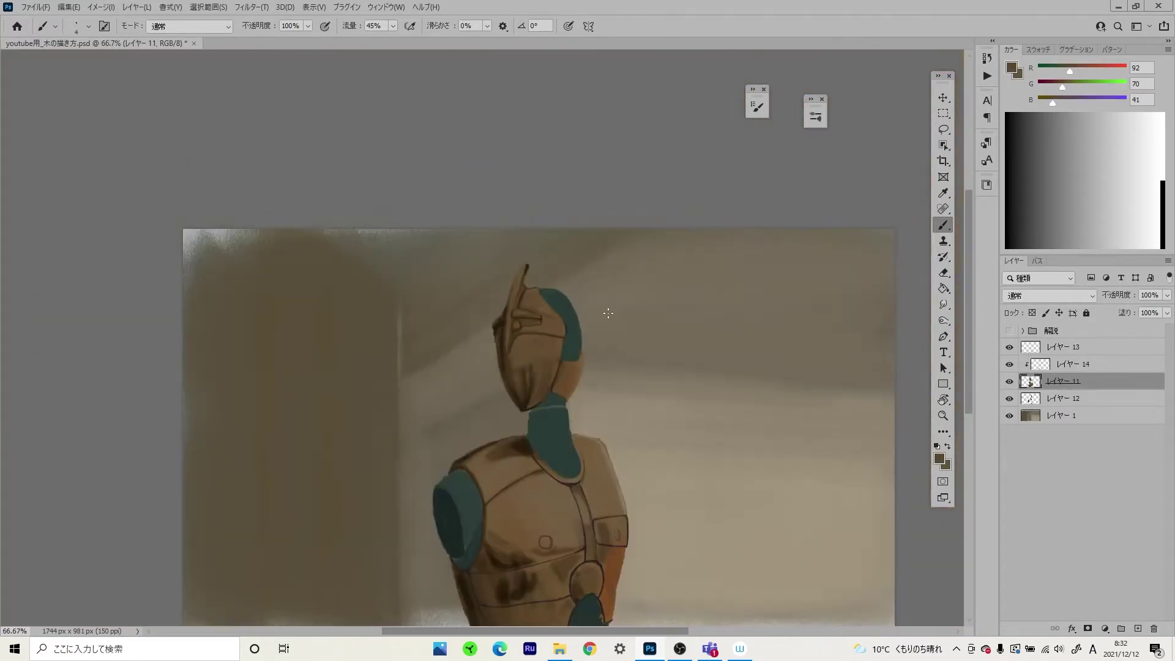
{"action": "scroll", "coordinate": [608, 313], "scroll_direction": "up", "scroll_amount": 6}
{"action": "left_click", "coordinate": [543, 210], "text": "alt"}
{"action": "scroll", "coordinate": [609, 230], "scroll_direction": "down", "scroll_amount": 1}
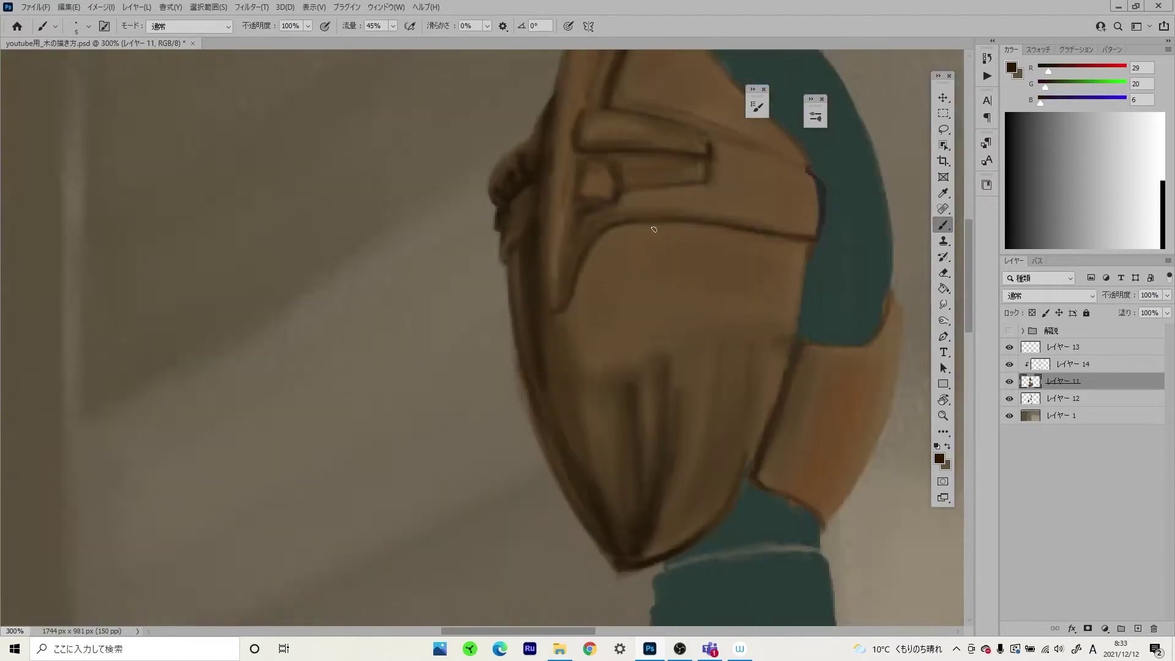
{"action": "scroll", "coordinate": [915, 388], "scroll_direction": "down", "scroll_amount": 2}
{"action": "scroll", "coordinate": [585, 279], "scroll_direction": "up", "scroll_amount": 1}
{"action": "left_click_drag", "start_coordinate": [647, 382], "coordinate": [612, 269]}
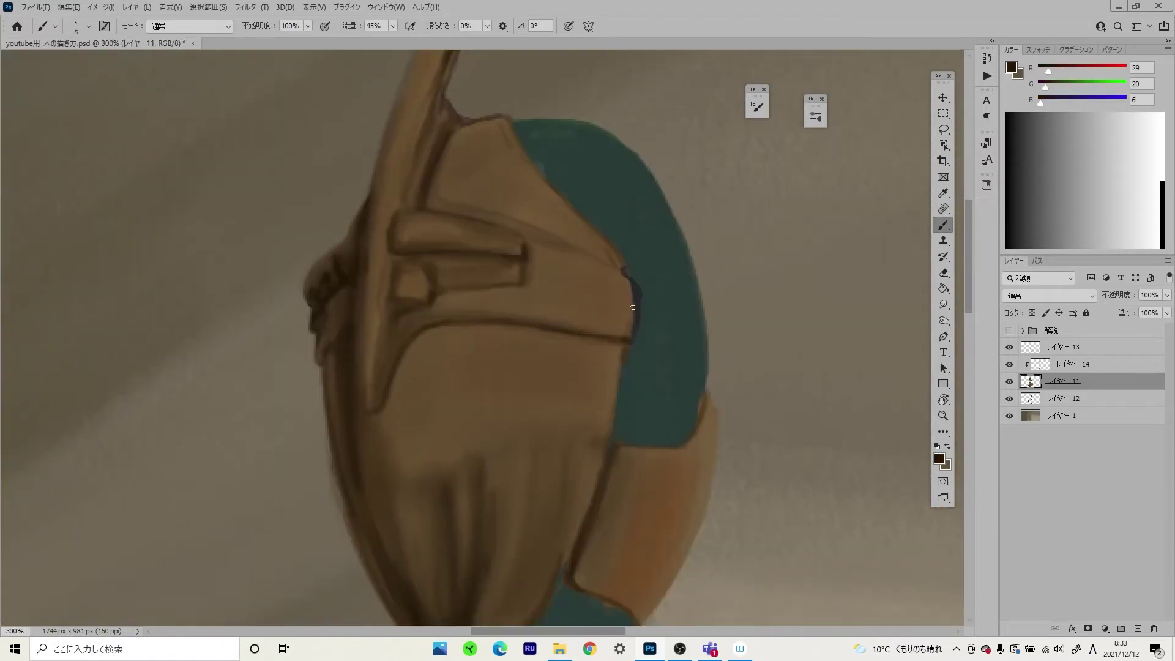
- Move up to layer 13 and return to the brush
{"action": "key", "text": "alt+bracketright"}
{"action": "key", "text": "alt+bracketright"}
{"action": "key", "text": "e"}
{"action": "key", "text": "slash"}
{"action": "key", "text": "b"}
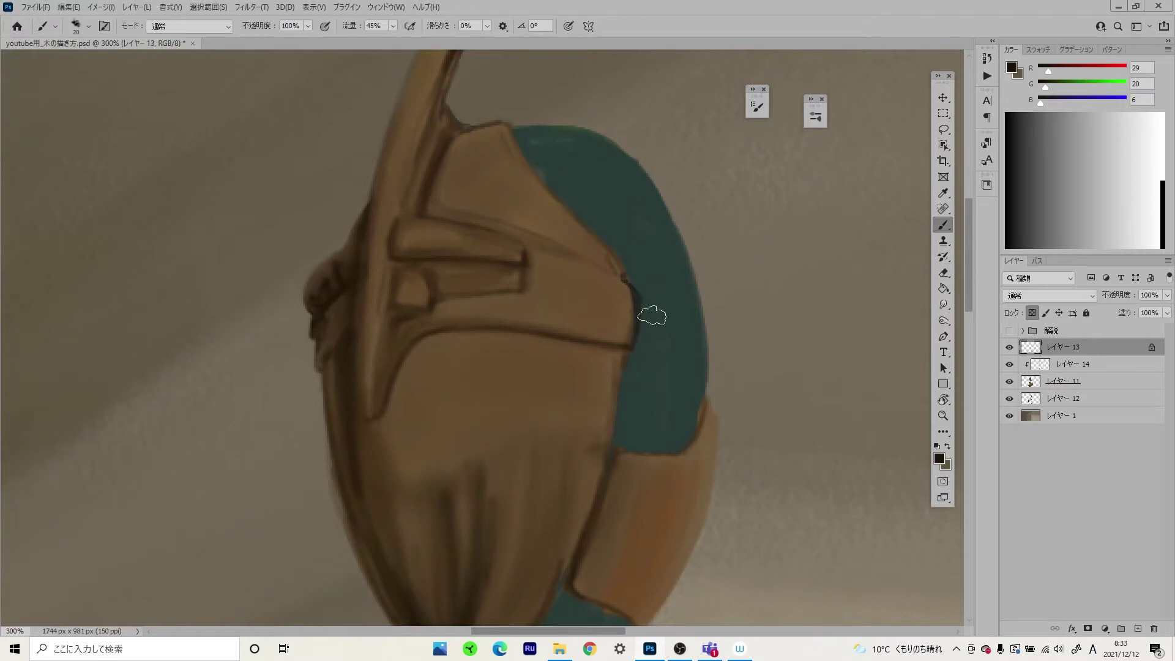
{"action": "scroll", "coordinate": [650, 315], "scroll_direction": "down", "scroll_amount": 1}
{"action": "scroll", "coordinate": [708, 406], "scroll_direction": "down", "scroll_amount": 1}
{"action": "scroll", "coordinate": [629, 467], "scroll_direction": "up", "scroll_amount": 1}
{"action": "scroll", "coordinate": [804, 508], "scroll_direction": "down", "scroll_amount": 2}
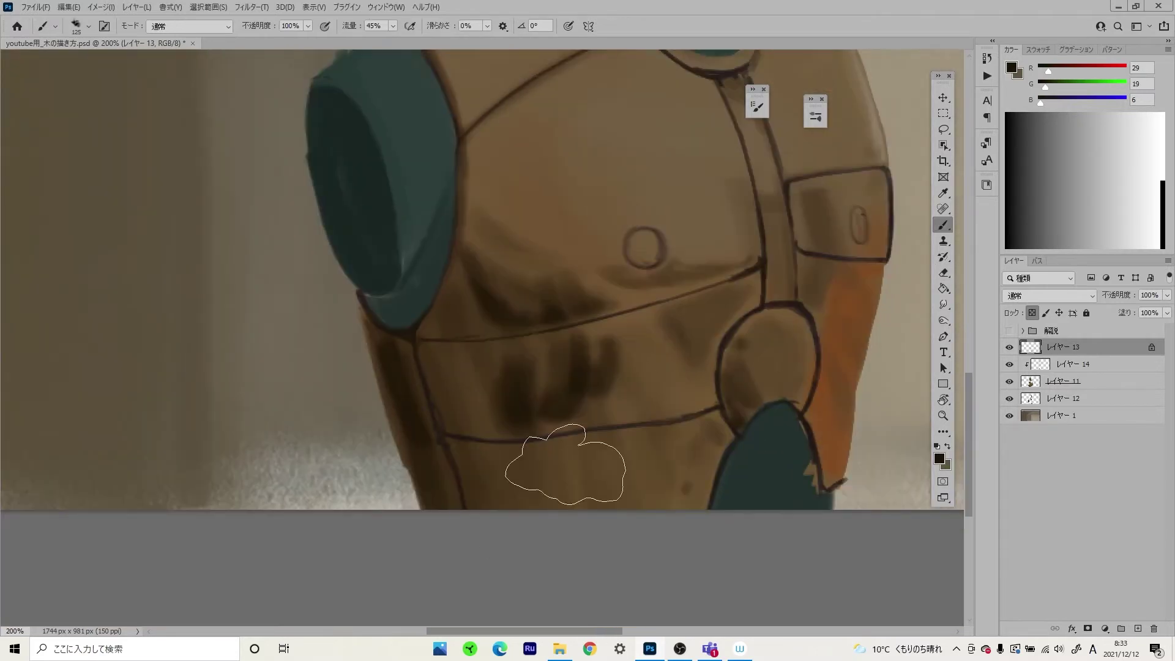
{"action": "scroll", "coordinate": [550, 467], "scroll_direction": "down", "scroll_amount": 1}
{"action": "scroll", "coordinate": [677, 332], "scroll_direction": "down", "scroll_amount": 1}
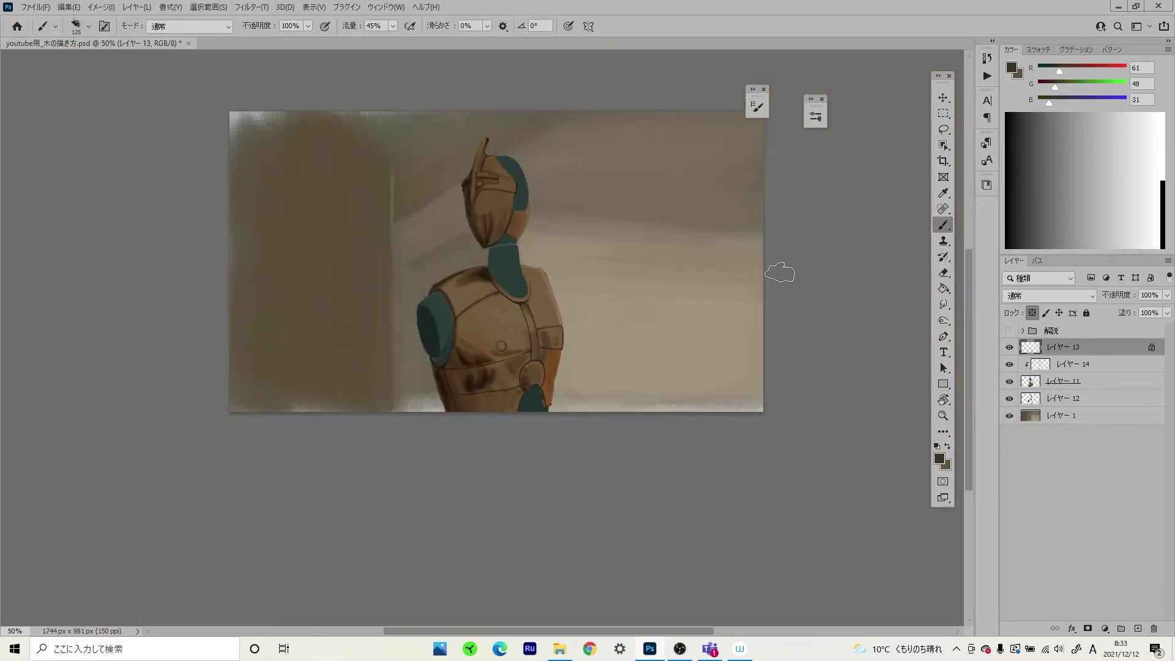
- Apply a Color Balance adjustment to the robot's base layer 11
{"action": "left_click_drag", "start_coordinate": [568, 335], "coordinate": [553, 235]}
{"action": "key", "text": "alt+bracketleft"}
{"action": "key", "text": "alt+bracketleft"}
{"action": "key", "text": "ctrl+b"}
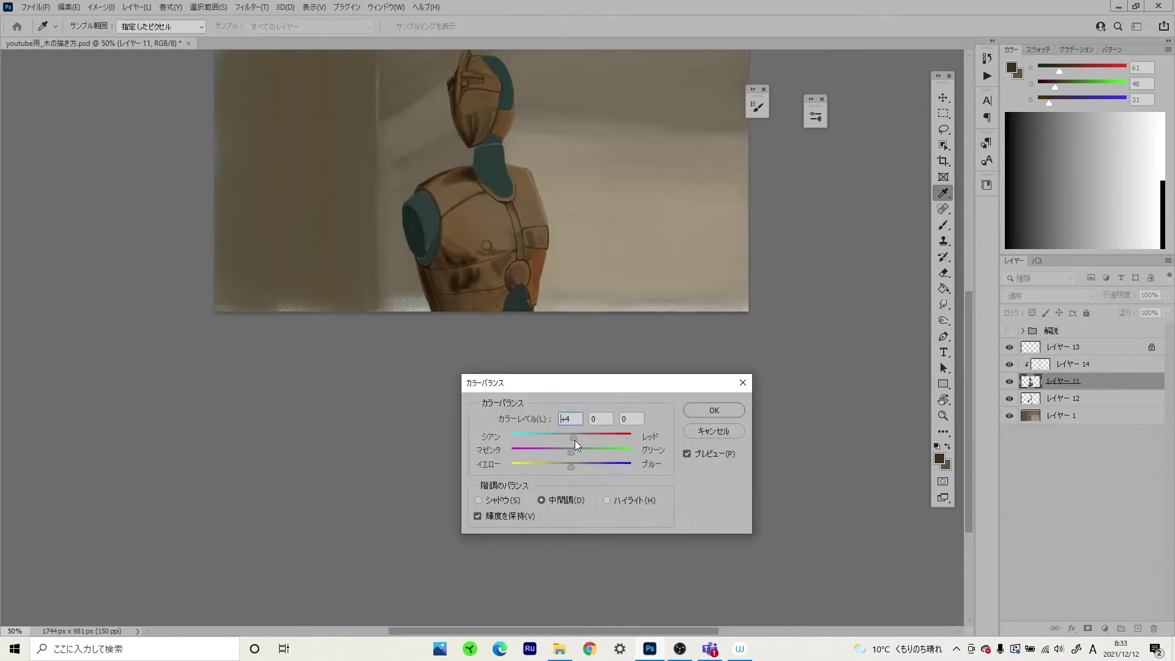
{"action": "left_click", "coordinate": [710, 416]}
{"action": "key", "text": "b"}
{"action": "key", "text": "ctrl+1"}
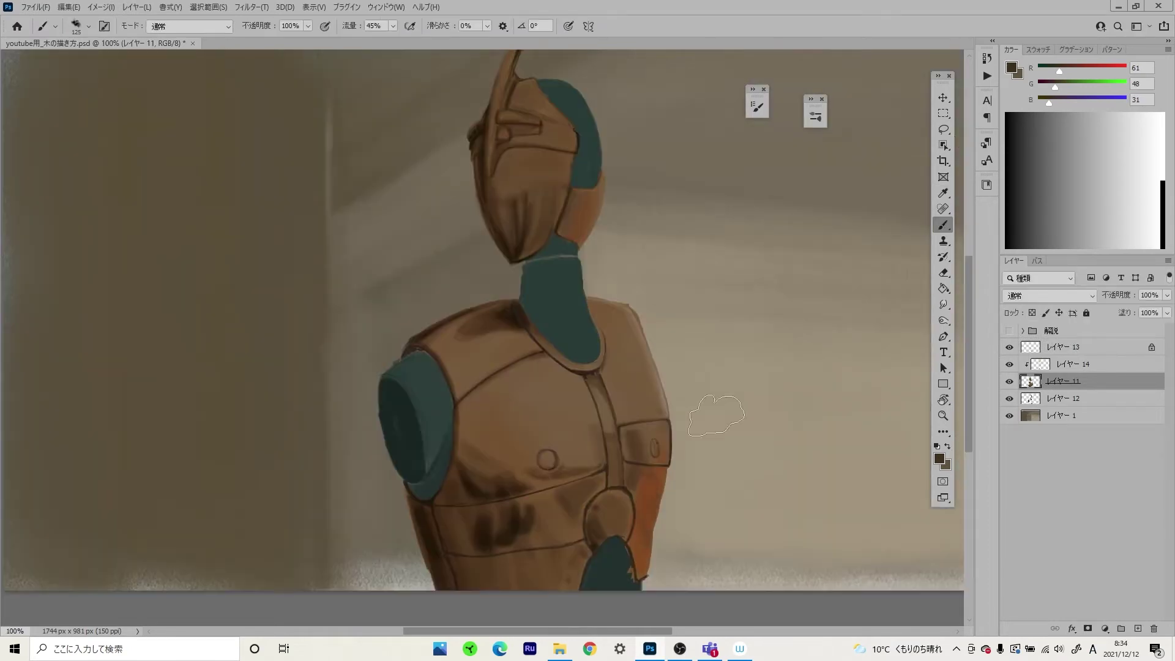
- On layer 13, paint shadow where the neck meets the shoulder
{"action": "key", "text": "ctrl+plus"}
{"action": "key", "text": "bracketleft"}
{"action": "key", "text": "bracketleft"}
{"action": "key", "text": "bracketleft"}
{"action": "key", "text": "alt+bracketright"}
{"action": "key", "text": "alt+bracketright"}
{"action": "left_click_drag", "start_coordinate": [488, 386], "coordinate": [490, 434]}
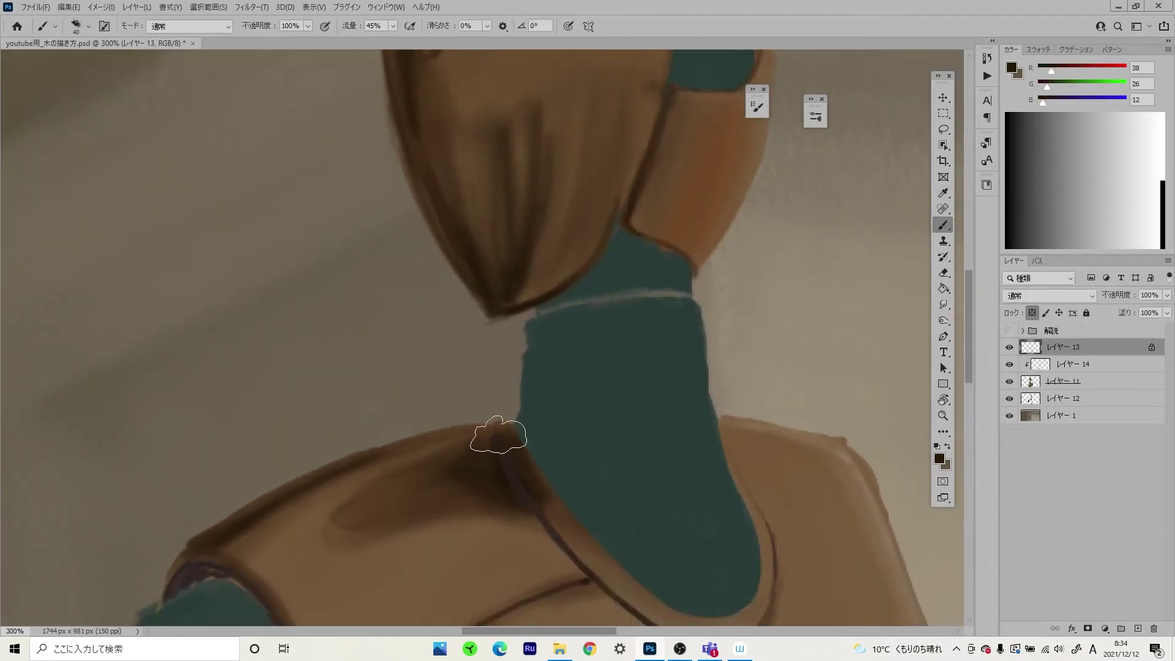
{"action": "left_click_drag", "start_coordinate": [610, 398], "coordinate": [570, 212]}
{"action": "key", "text": "bracketright"}
{"action": "key", "text": "bracketright"}
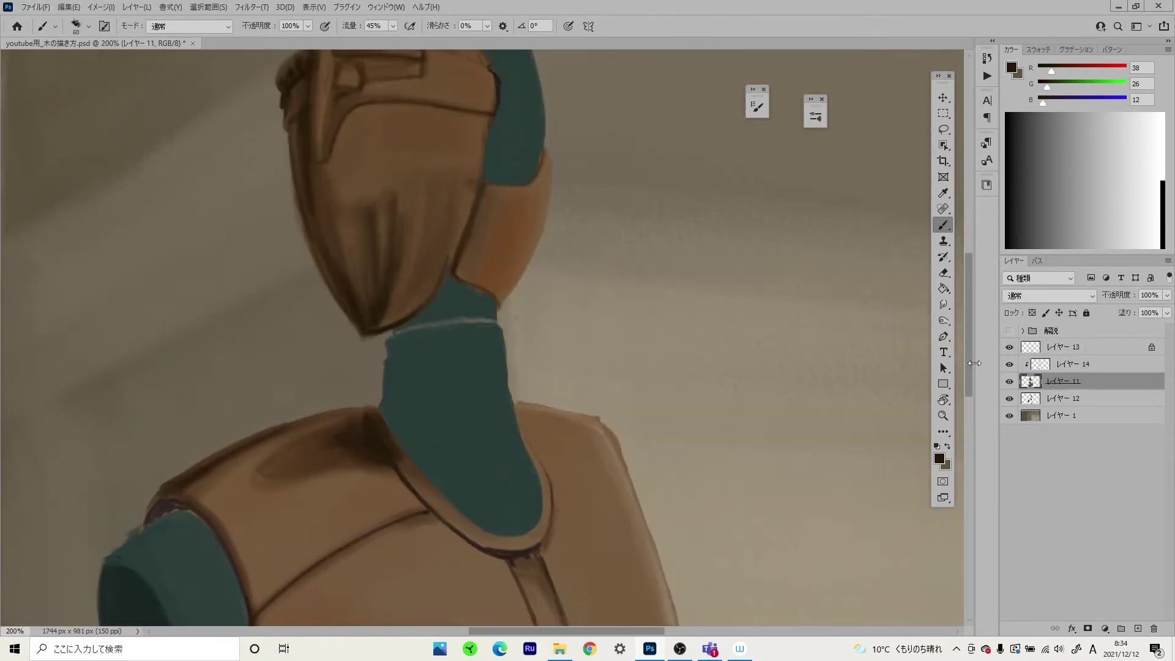
- Hide layer 13 and shade the neck in dark brown on layer 14 with a small brush
{"action": "left_click", "coordinate": [1009, 347]}
{"action": "left_click", "coordinate": [1070, 364]}
{"action": "key", "text": "ctrl+plus"}
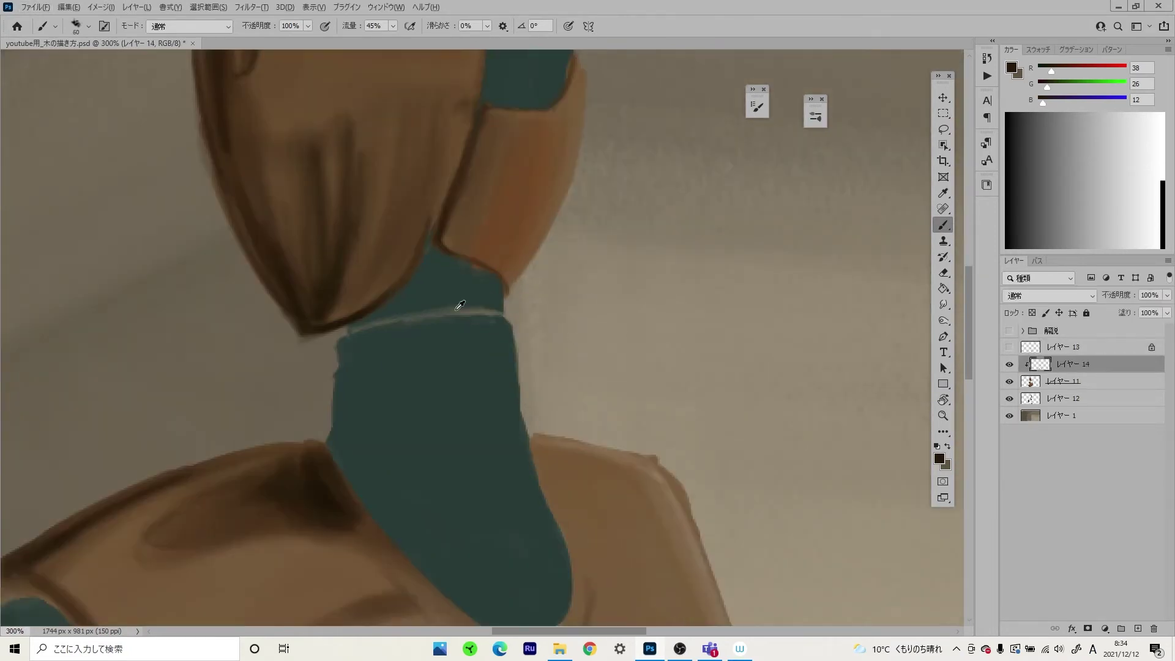
{"action": "left_click", "coordinate": [460, 305], "text": "alt"}
{"action": "key", "text": "bracketleft"}
{"action": "key", "text": "bracketleft"}
{"action": "key", "text": "bracketleft"}
{"action": "scroll", "coordinate": [642, 328], "scroll_direction": "up", "scroll_amount": 2}
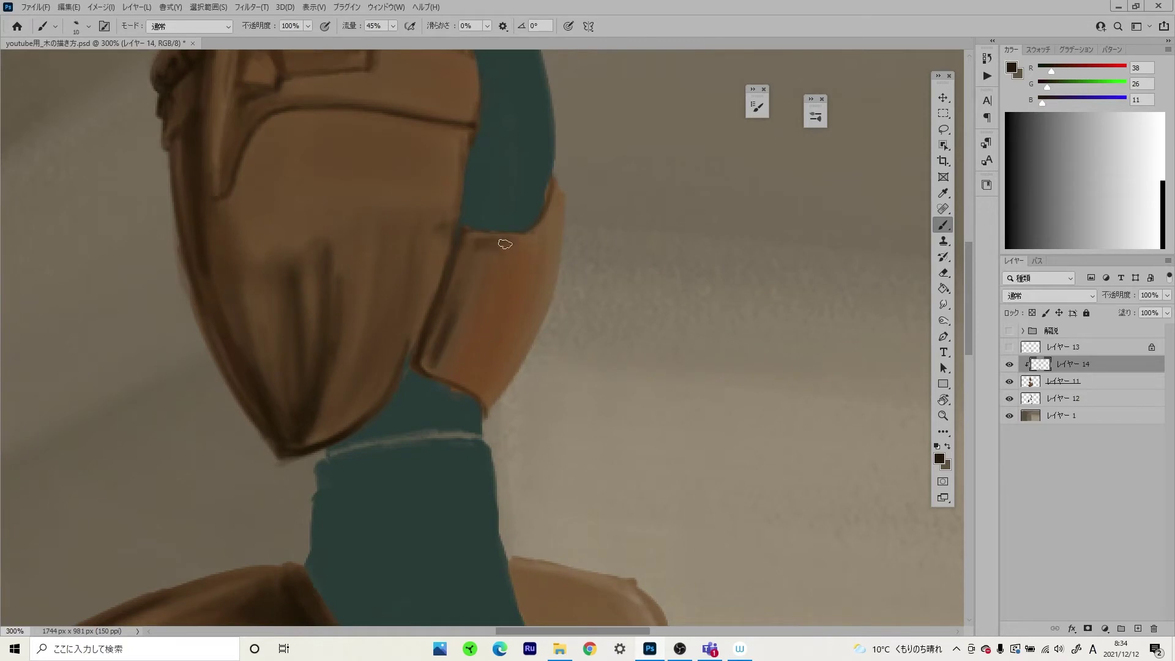
{"action": "key", "text": "bracketleft"}
{"action": "key", "text": "bracketleft"}
{"action": "key", "text": "bracketleft"}
{"action": "scroll", "coordinate": [539, 307], "scroll_direction": "up", "scroll_amount": 1}
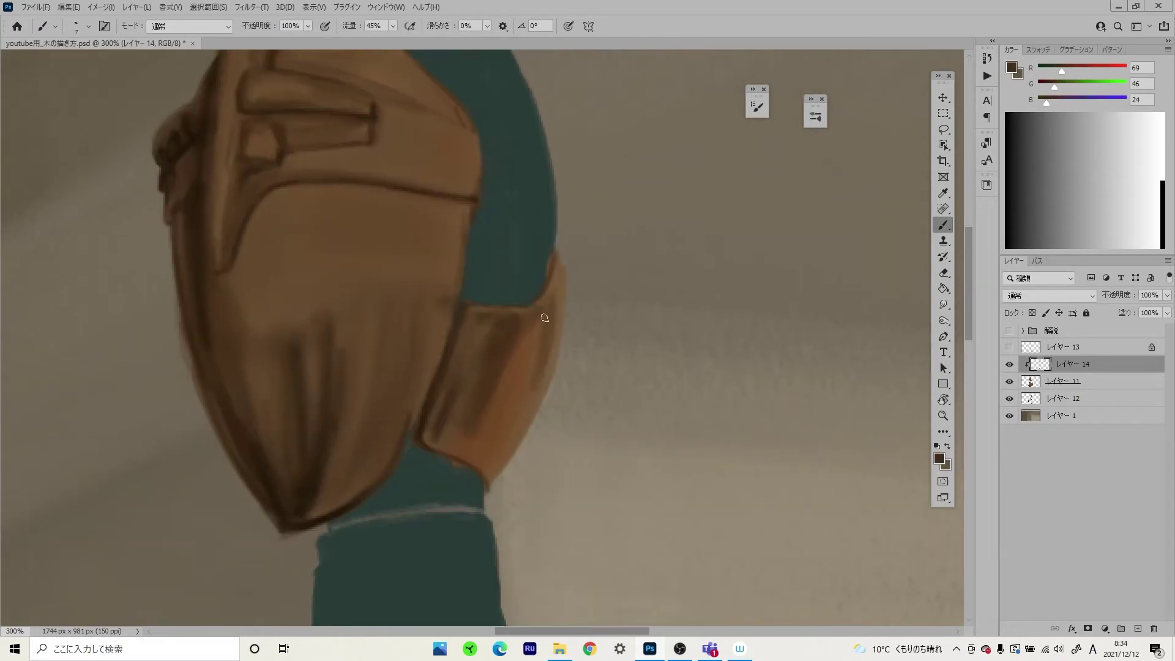
{"action": "scroll", "coordinate": [545, 317], "scroll_direction": "down", "scroll_amount": 5}
{"action": "scroll", "coordinate": [532, 367], "scroll_direction": "down", "scroll_amount": 5}
{"action": "scroll", "coordinate": [517, 427], "scroll_direction": "down", "scroll_amount": 5}
- Show layer 13 again, select layer 11 with the eraser, and zoom out to the whole figure
{"action": "left_click", "coordinate": [1009, 346]}
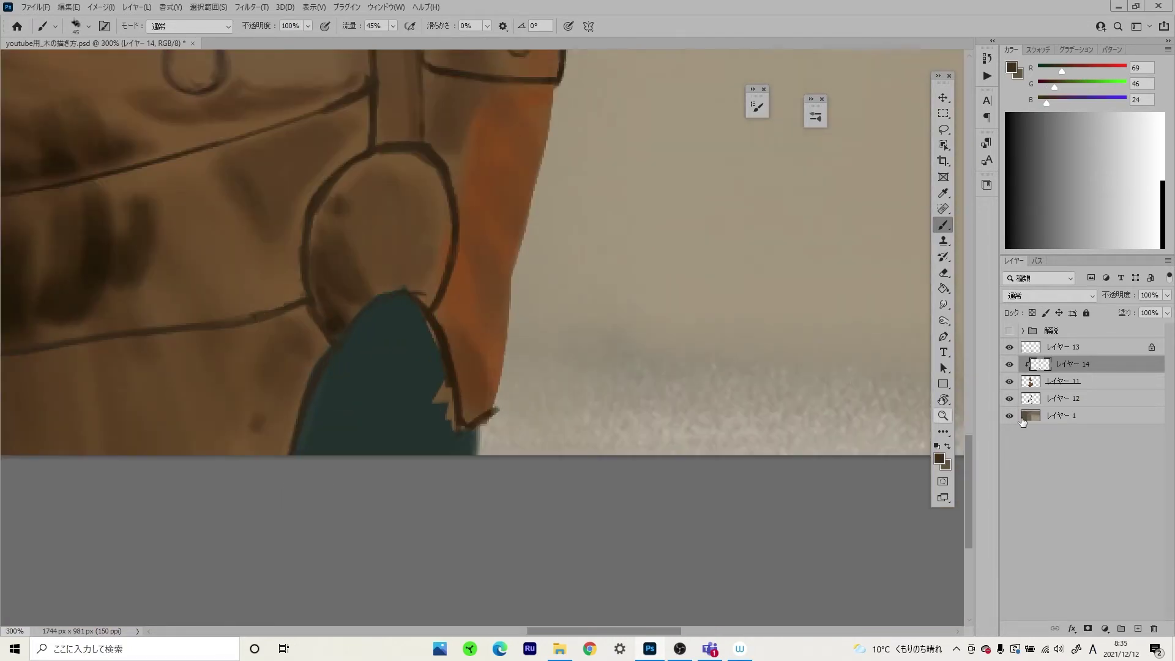
{"action": "left_click", "coordinate": [1065, 381]}
{"action": "key", "text": "ctrl+plus"}
{"action": "key", "text": "e"}
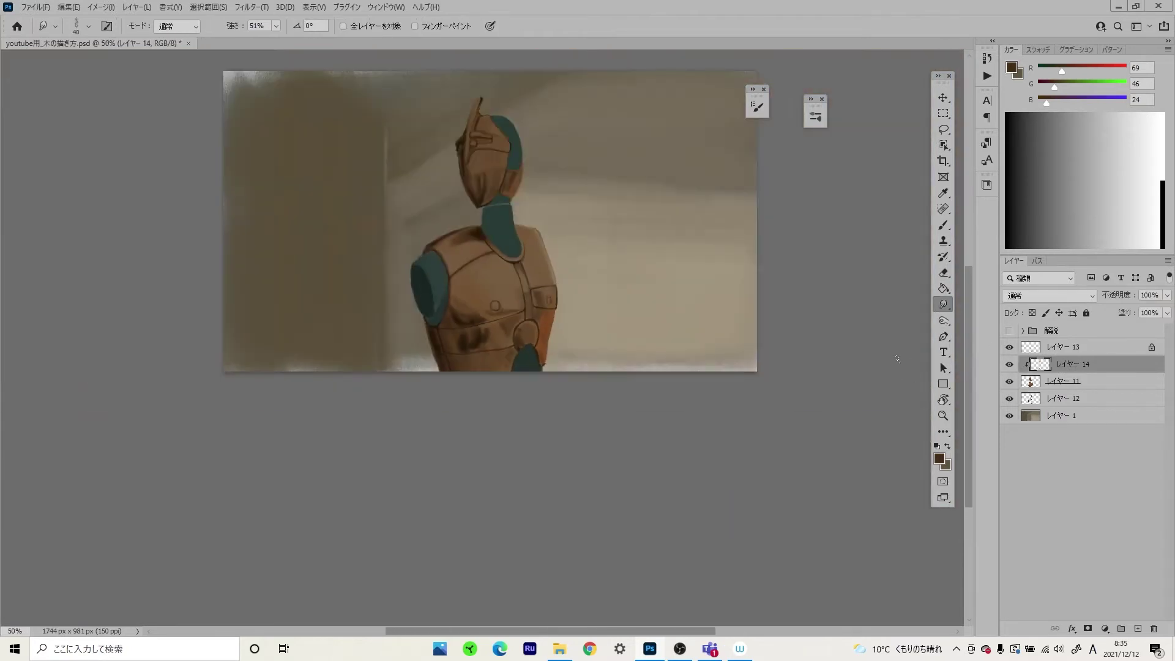
- Merge the shading layer down into layer 11 and sample a dark brown
{"action": "key", "text": "ctrl+e"}
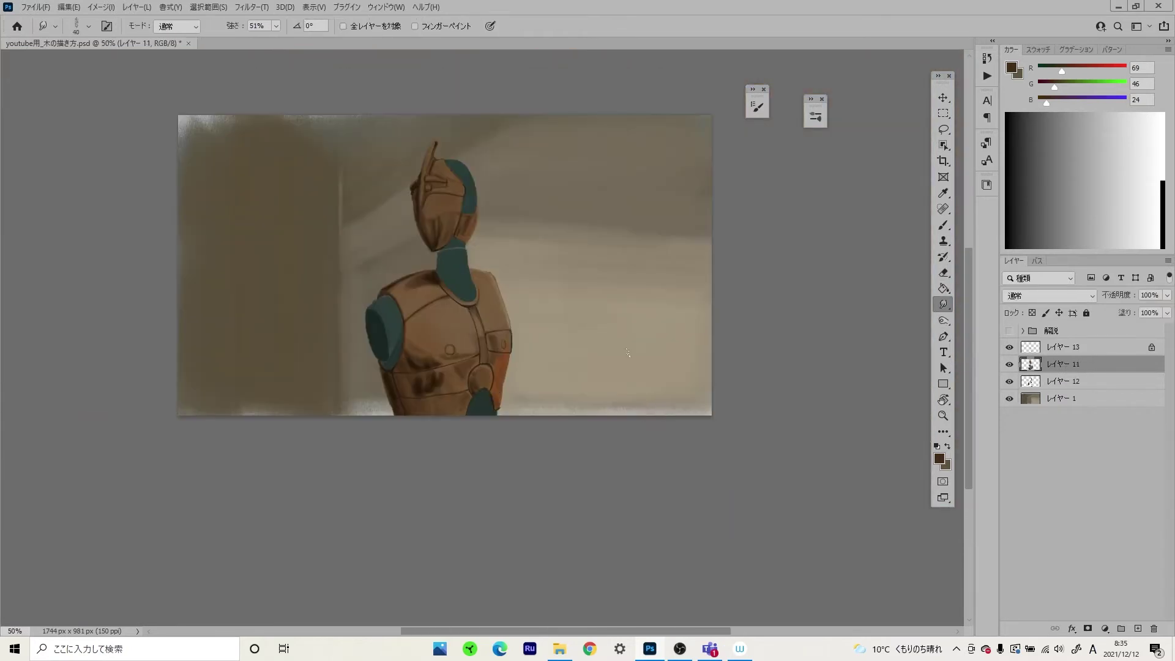
{"action": "scroll", "coordinate": [505, 318], "scroll_direction": "up", "scroll_amount": 5}
{"action": "scroll", "coordinate": [360, 206], "scroll_direction": "up", "scroll_amount": 2}
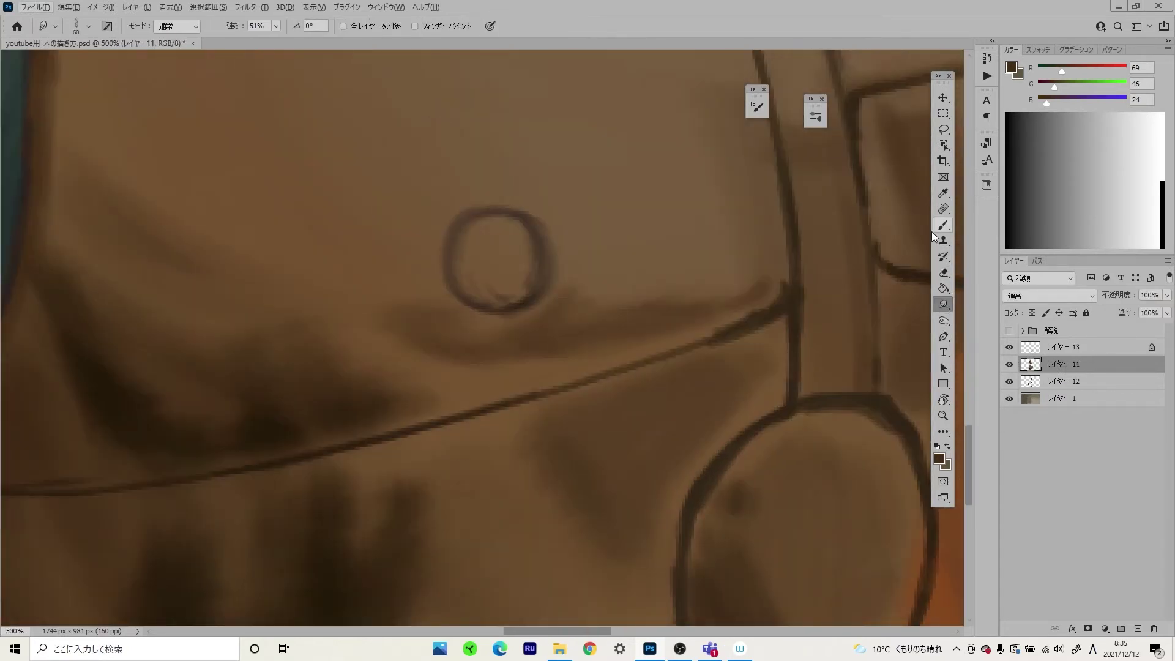
{"action": "key", "text": "b"}
{"action": "left_click", "coordinate": [497, 258], "text": "alt"}
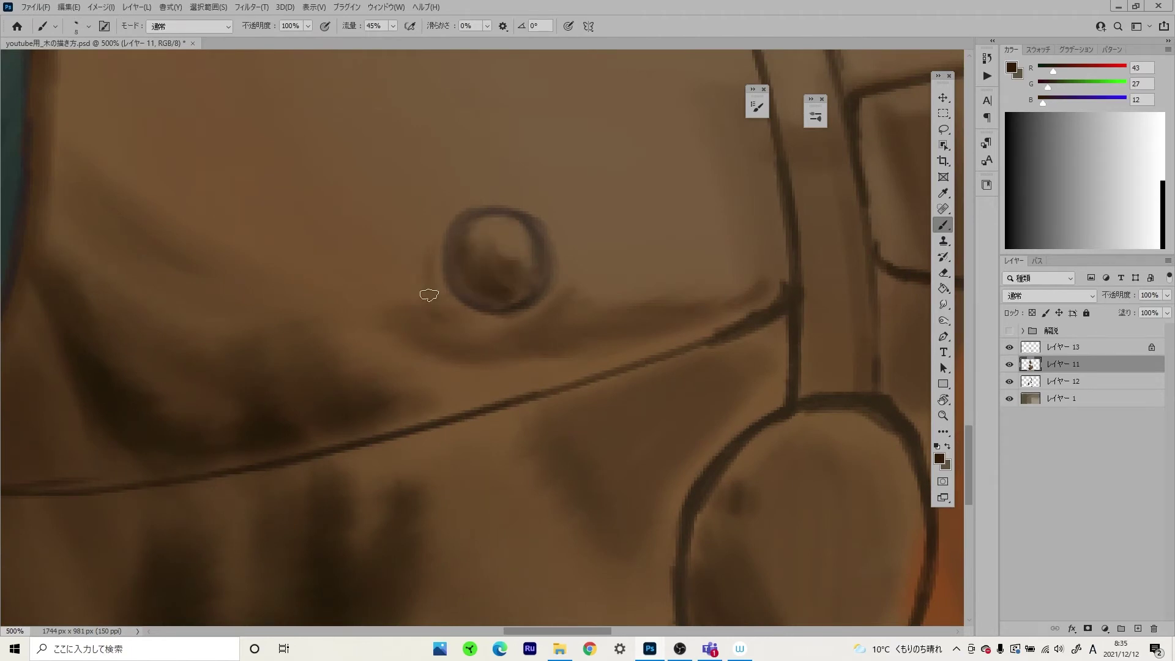
- Shade the chest button's rim and clean stray paint along the plate edge
{"action": "scroll", "coordinate": [244, 372], "scroll_direction": "right", "scroll_amount": 5}
{"action": "scroll", "coordinate": [545, 341], "scroll_direction": "down", "scroll_amount": 3}
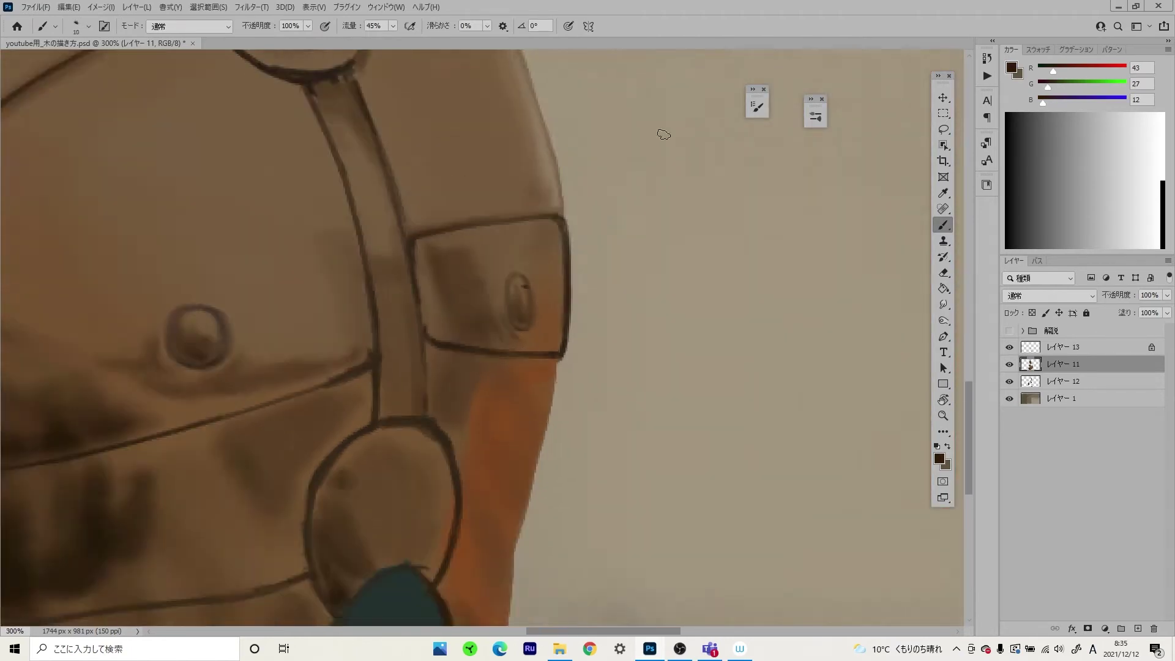
{"action": "scroll", "coordinate": [544, 341], "scroll_direction": "down", "scroll_amount": 2}
{"action": "scroll", "coordinate": [343, 184], "scroll_direction": "up", "scroll_amount": 5}
{"action": "left_click", "coordinate": [943, 273]}
{"action": "scroll", "coordinate": [526, 272], "scroll_direction": "down", "scroll_amount": 3}
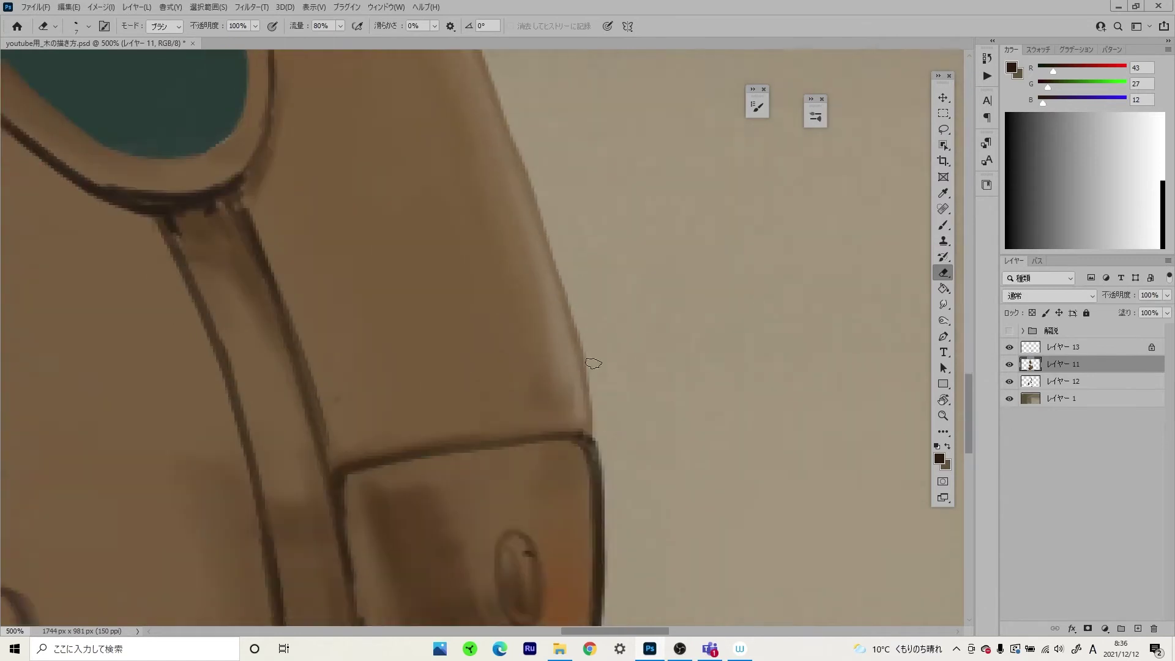
{"action": "scroll", "coordinate": [589, 367], "scroll_direction": "down", "scroll_amount": 3}
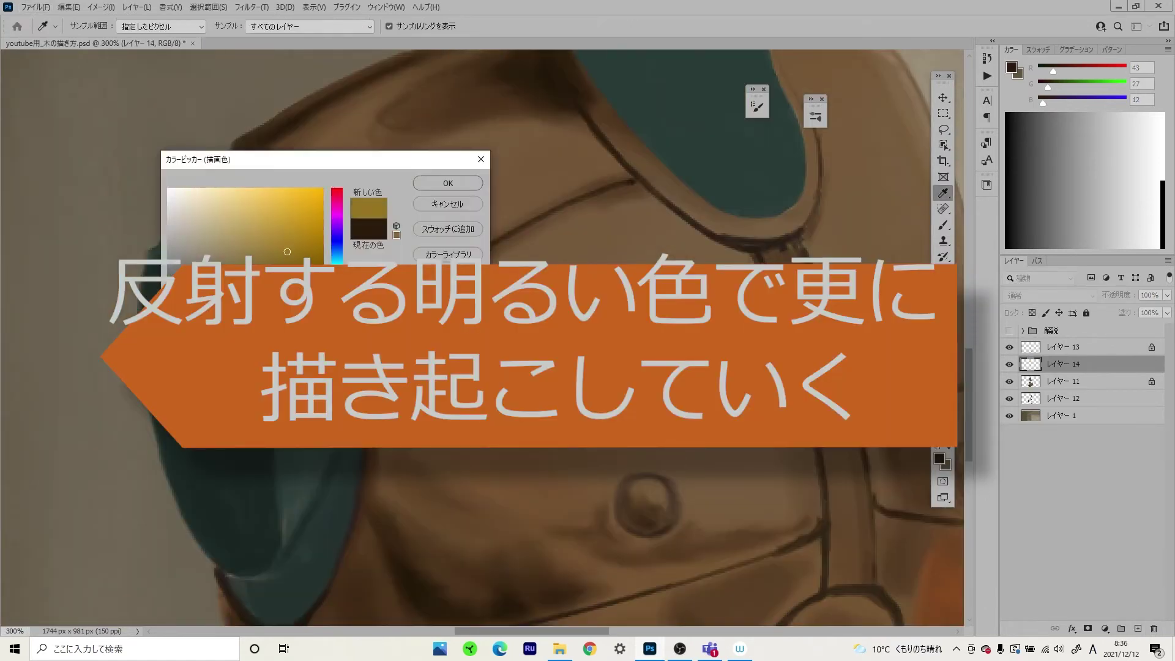
- Set the paint colour to a warm golden-orange in the Color Picker
{"action": "left_click_drag", "start_coordinate": [337, 336], "coordinate": [337, 329]}
{"action": "left_click_drag", "start_coordinate": [285, 230], "coordinate": [289, 226]}
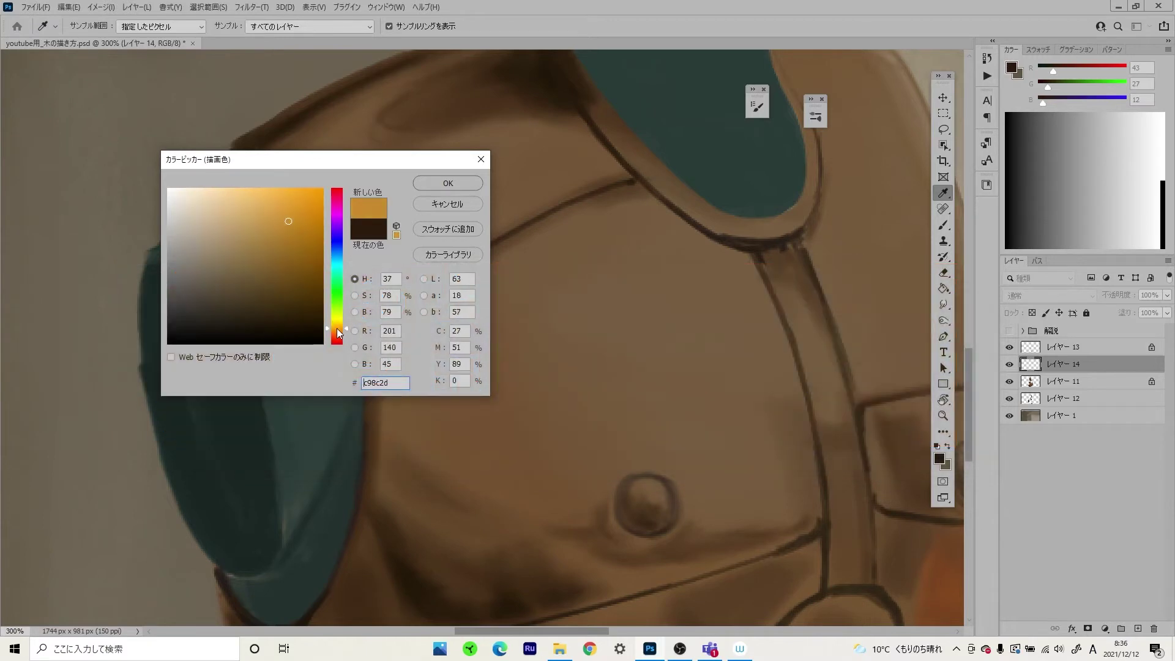
{"action": "left_click", "coordinate": [288, 221]}
{"action": "key", "text": "Return"}
{"action": "key", "text": "e"}
- Choose a lighter tan highlight colour in the Color Picker
{"action": "scroll", "coordinate": [297, 434], "scroll_direction": "right", "scroll_amount": 3}
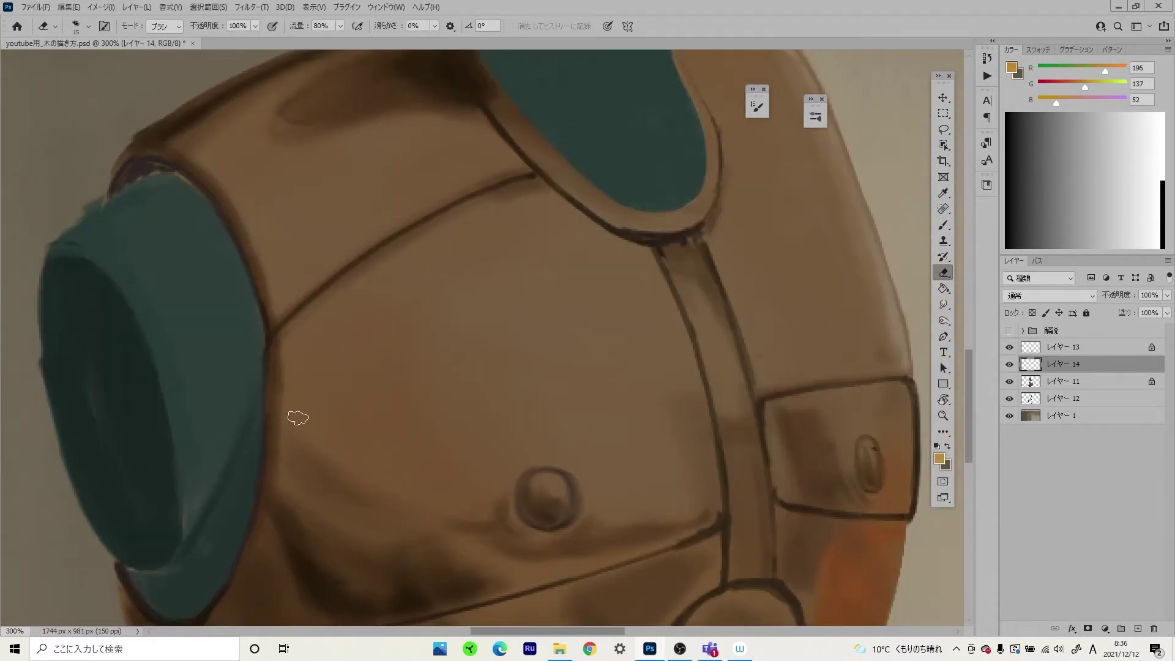
{"action": "left_click", "coordinate": [943, 226]}
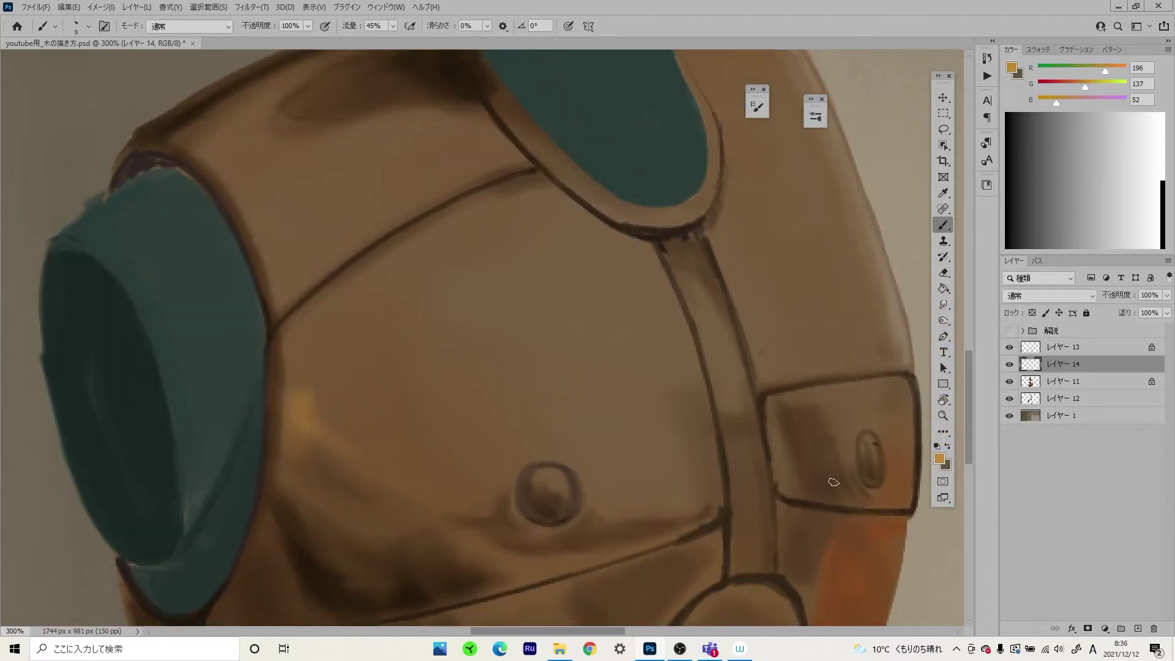
{"action": "left_click", "coordinate": [939, 459]}
{"action": "left_click", "coordinate": [255, 225]}
{"action": "left_click", "coordinate": [448, 181]}
- Paint a light vertical highlight on the lower chest
{"action": "key", "text": "ctrl+plus"}
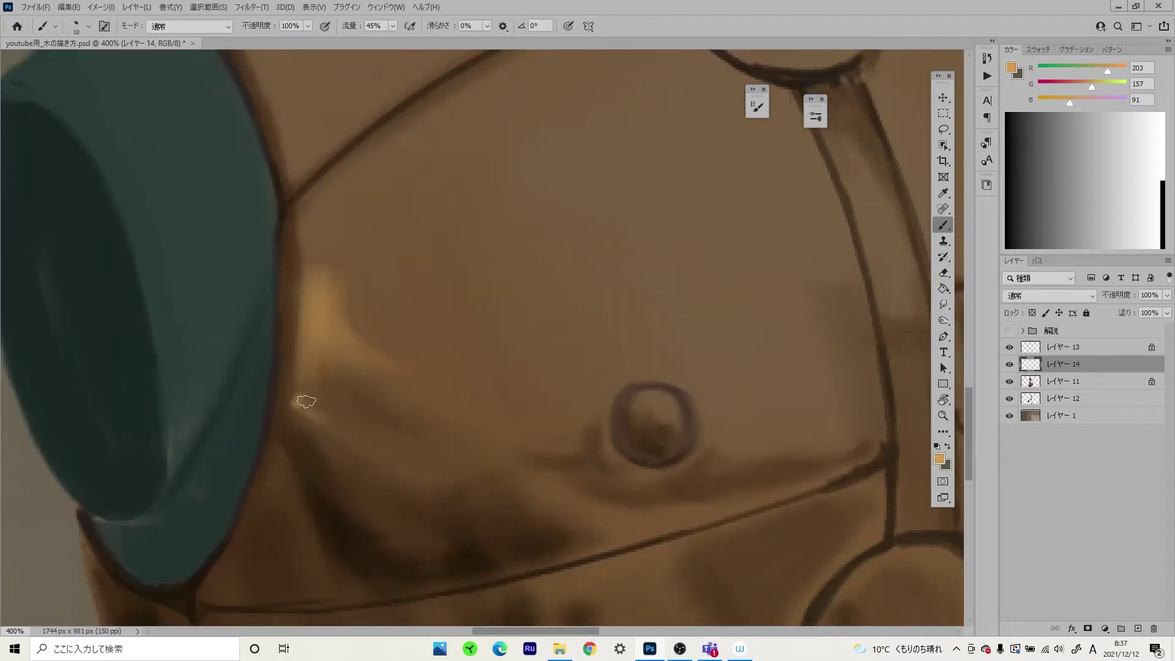
{"action": "left_click_drag", "start_coordinate": [306, 402], "coordinate": [293, 228]}
{"action": "mouse_move", "coordinate": [651, 263]}
{"action": "left_mouse_down"}
{"action": "mouse_move", "coordinate": [499, 275]}
{"action": "mouse_move", "coordinate": [560, 355]}
{"action": "mouse_move", "coordinate": [615, 600]}
{"action": "left_mouse_up"}
{"action": "scroll", "coordinate": [573, 290], "scroll_direction": "down", "scroll_amount": 5}
{"action": "scroll", "coordinate": [582, 438], "scroll_direction": "down", "scroll_amount": 5}
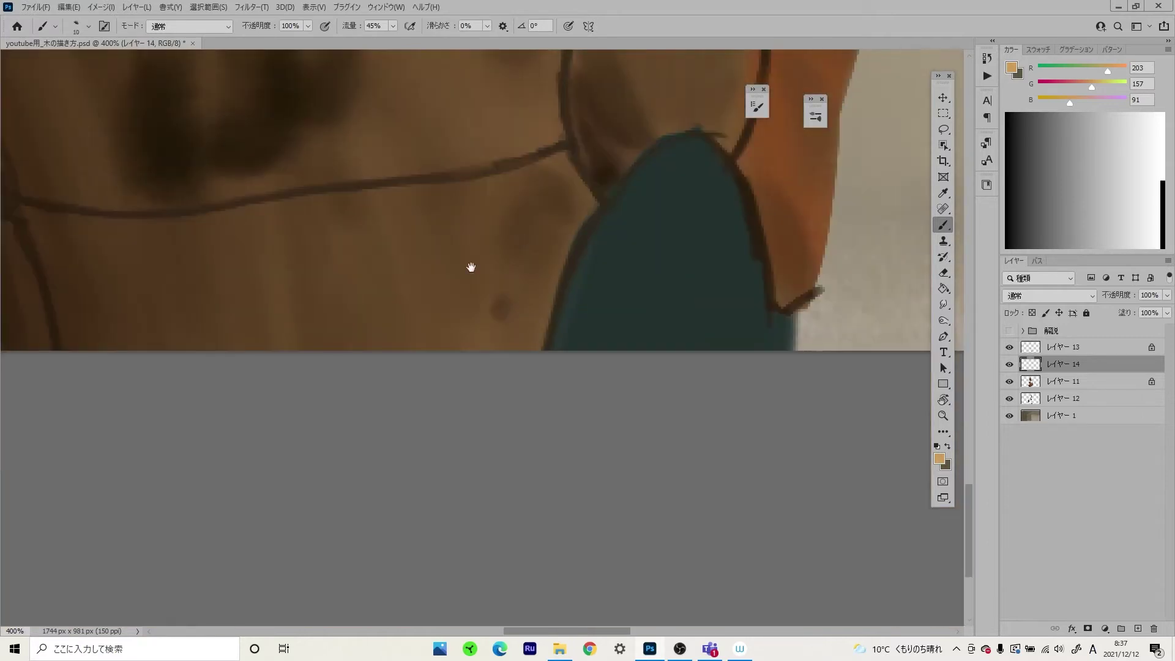
{"action": "mouse_move", "coordinate": [453, 440]}
{"action": "left_mouse_down"}
{"action": "mouse_move", "coordinate": [451, 320]}
{"action": "mouse_move", "coordinate": [465, 441]}
{"action": "left_mouse_up"}
- Dab orange reflected light below the chest seam
{"action": "scroll", "coordinate": [535, 342], "scroll_direction": "up", "scroll_amount": 5}
{"action": "left_click", "coordinate": [640, 258], "text": "alt"}
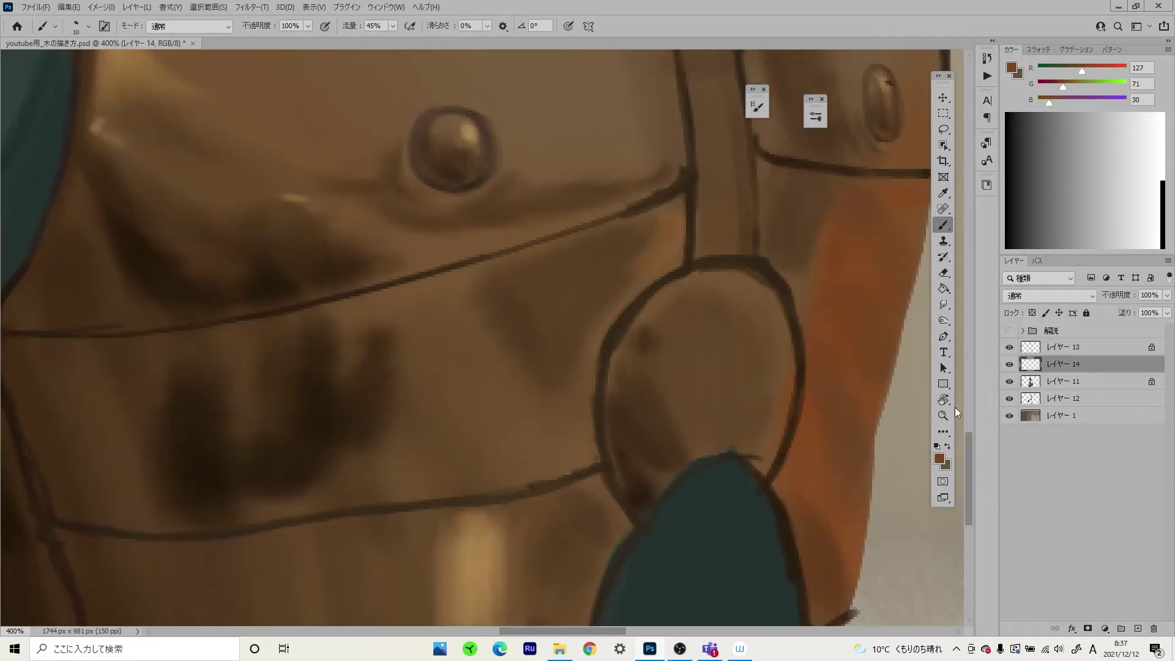
{"action": "scroll", "coordinate": [602, 477], "scroll_direction": "up", "scroll_amount": 3}
{"action": "left_click", "coordinate": [494, 364]}
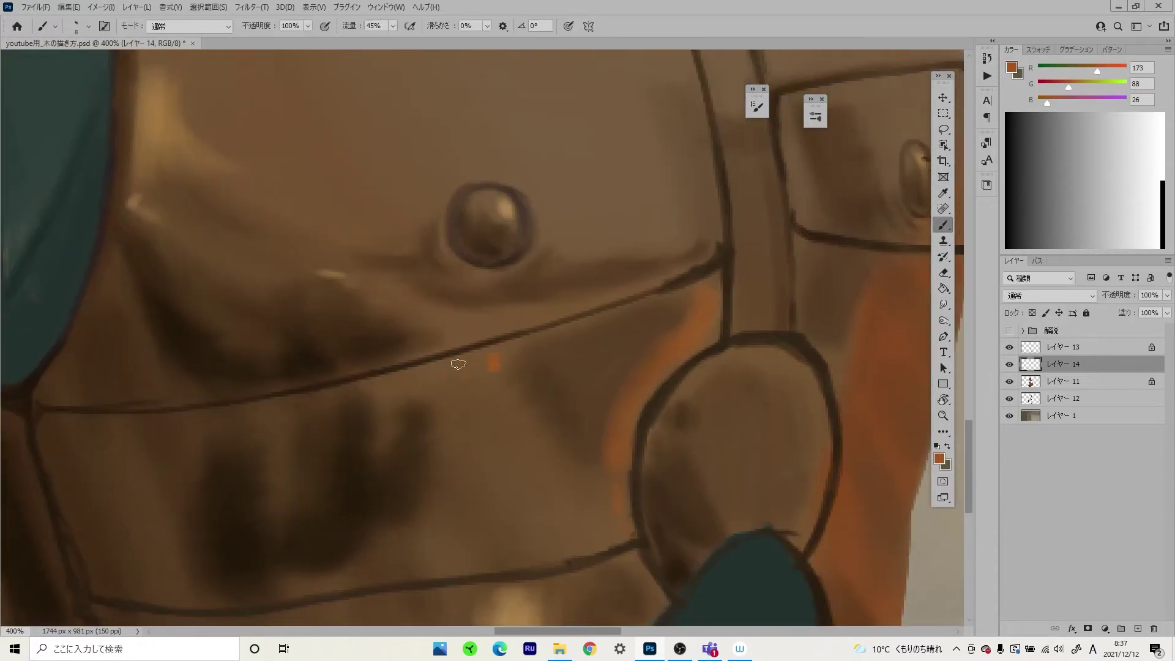
{"action": "scroll", "coordinate": [465, 306], "scroll_direction": "down", "scroll_amount": 3}
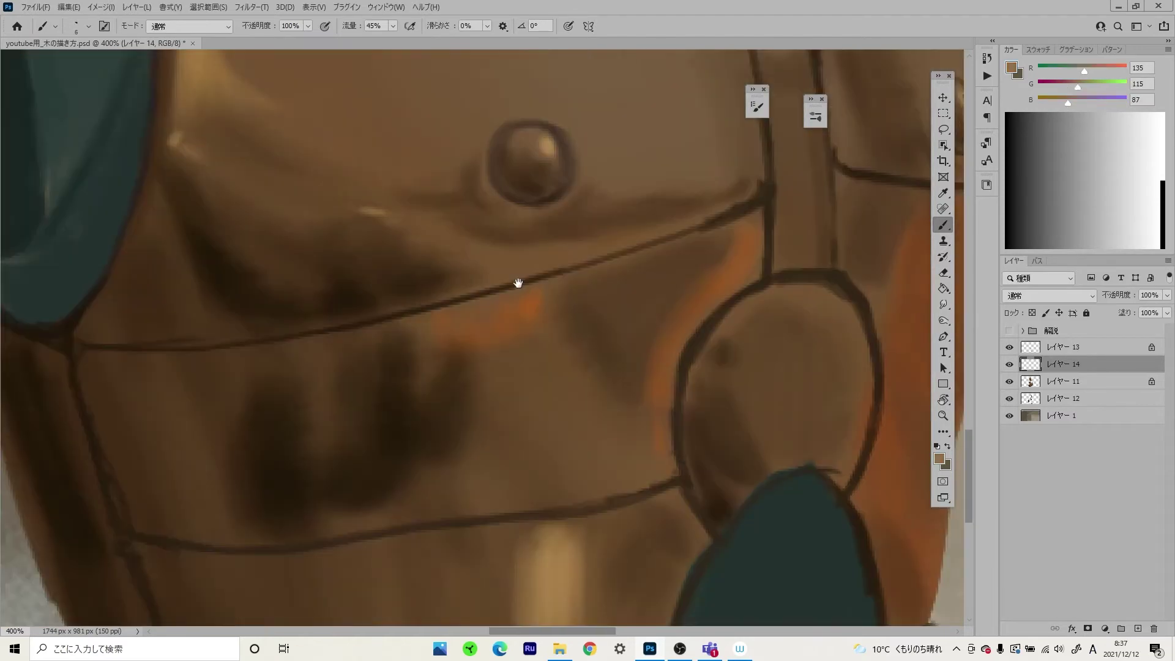
- With a smaller brush, sample tan and dark brown to refine the left chest plate
{"action": "left_click", "coordinate": [495, 239], "text": "alt"}
{"action": "key", "text": "bracketleft"}
{"action": "key", "text": "ctrl+minus"}
{"action": "scroll", "coordinate": [551, 306], "scroll_direction": "up", "scroll_amount": 2}
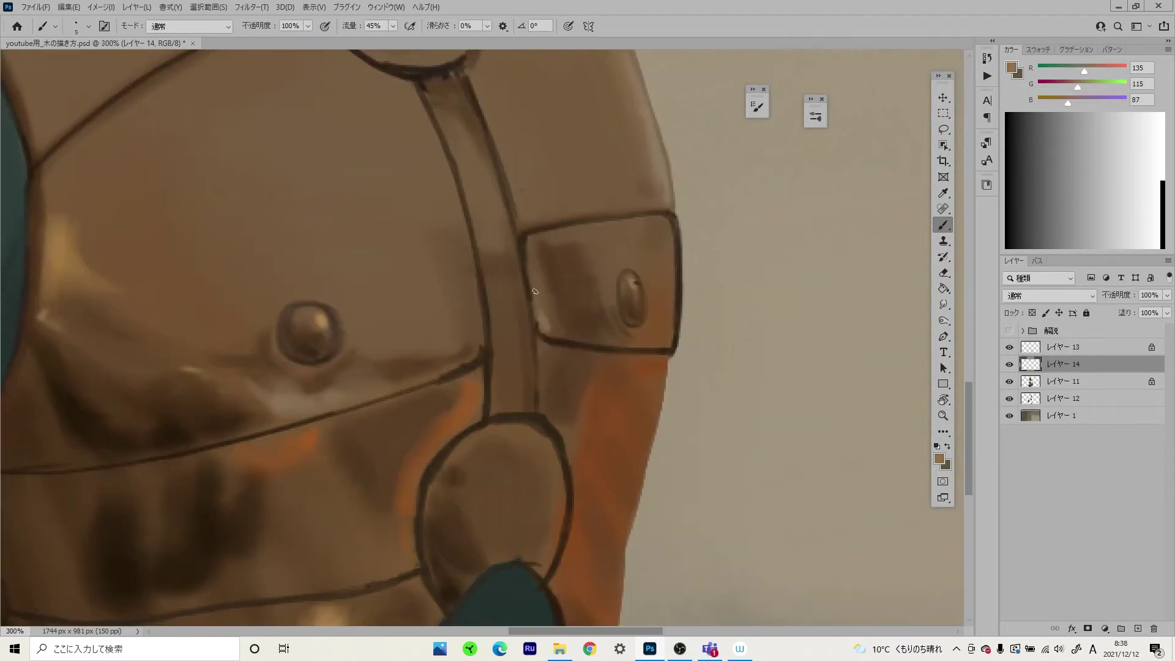
{"action": "scroll", "coordinate": [548, 296], "scroll_direction": "down", "scroll_amount": 2}
{"action": "scroll", "coordinate": [367, 446], "scroll_direction": "up", "scroll_amount": 2}
{"action": "left_click", "coordinate": [347, 320], "text": "alt"}
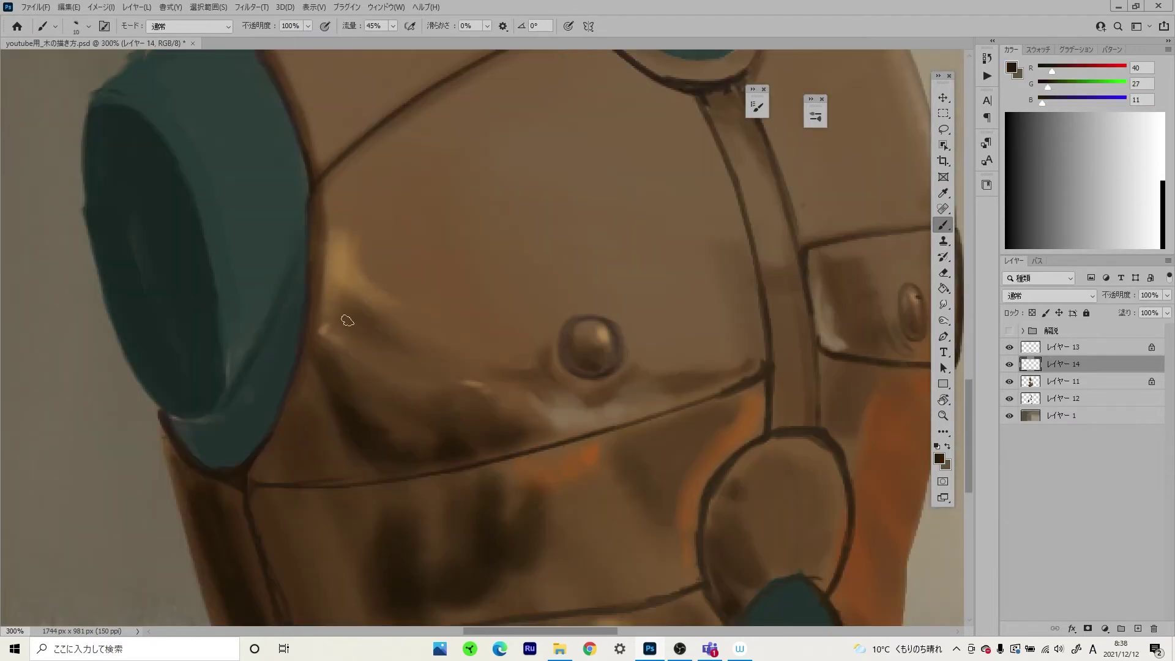
{"action": "left_click_drag", "start_coordinate": [448, 335], "coordinate": [487, 456]}
- Sample light tan and warm mid-brown from the chest with a larger brush
{"action": "left_click", "coordinate": [597, 512], "text": "alt"}
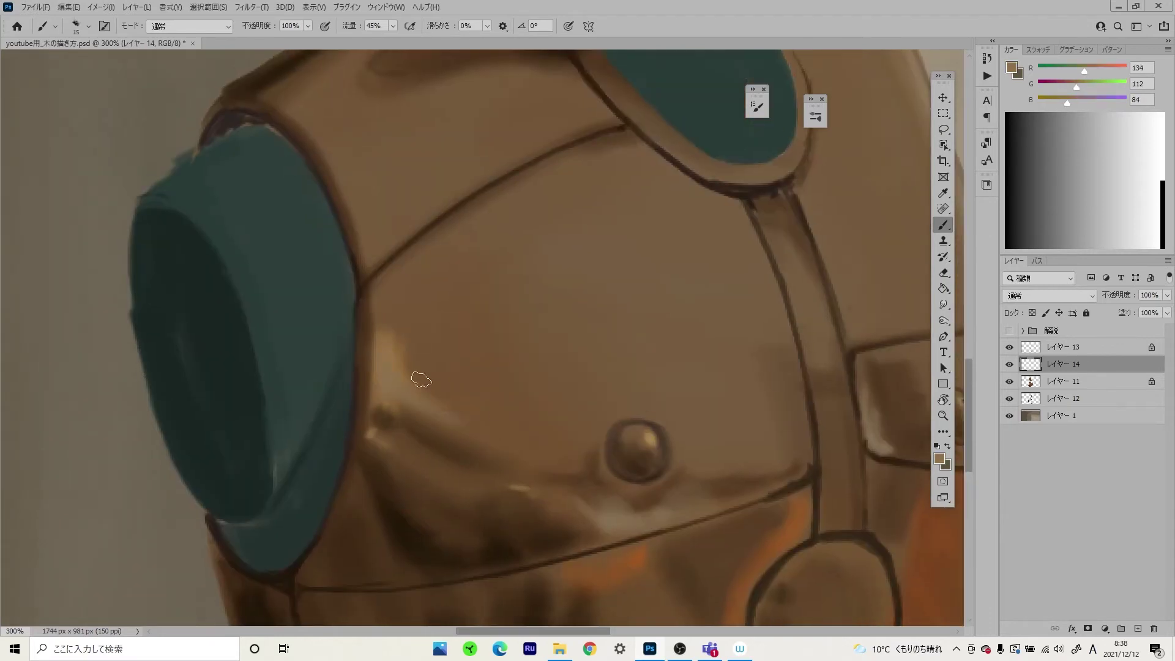
{"action": "key", "text": "bracketright"}
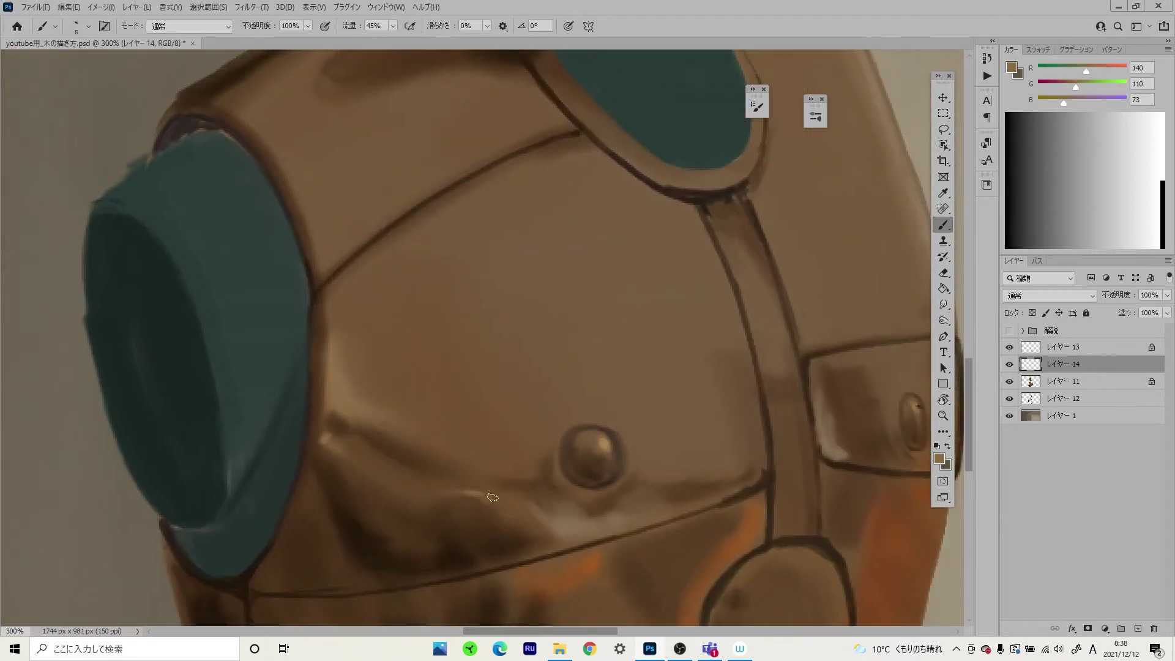
{"action": "scroll", "coordinate": [493, 496], "scroll_direction": "down", "scroll_amount": 2}
{"action": "left_click", "coordinate": [537, 490], "text": "alt"}
{"action": "scroll", "coordinate": [508, 465], "scroll_direction": "down", "scroll_amount": 1}
{"action": "scroll", "coordinate": [361, 339], "scroll_direction": "up", "scroll_amount": 3}
{"action": "key", "text": "bracketright"}
{"action": "key", "text": "bracketright"}
{"action": "key", "text": "bracketright"}
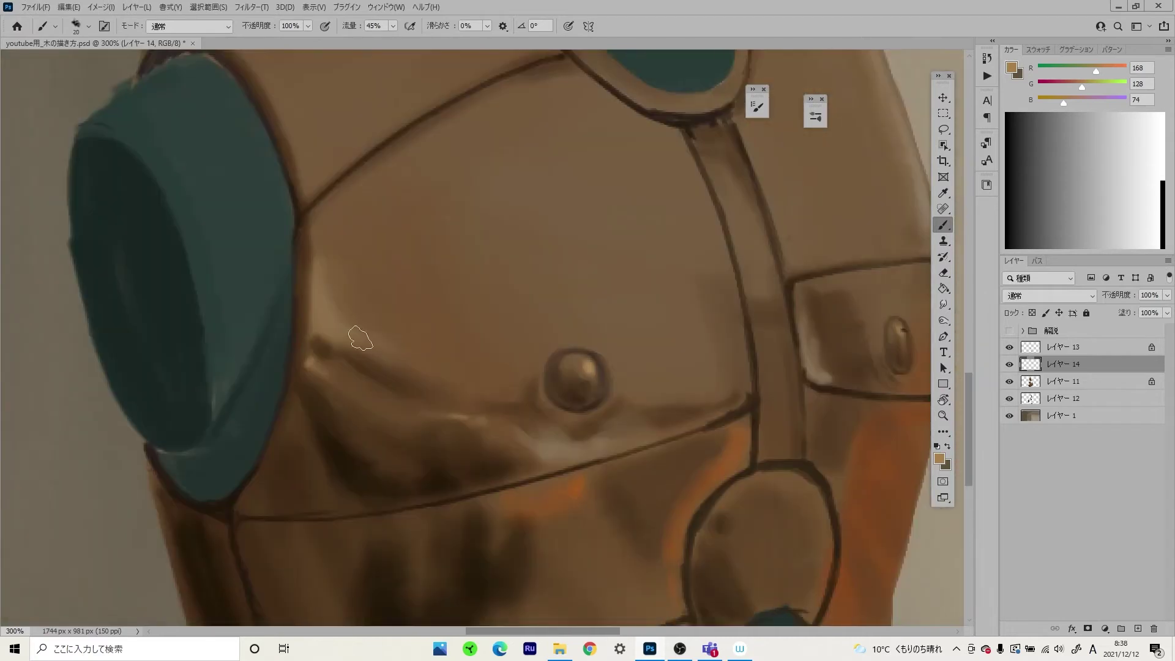
- Return to the brush and sample tan and dark brown from the shoulder shadow
{"action": "key", "text": "e"}
{"action": "key", "text": "b"}
{"action": "scroll", "coordinate": [747, 309], "scroll_direction": "up", "scroll_amount": 3}
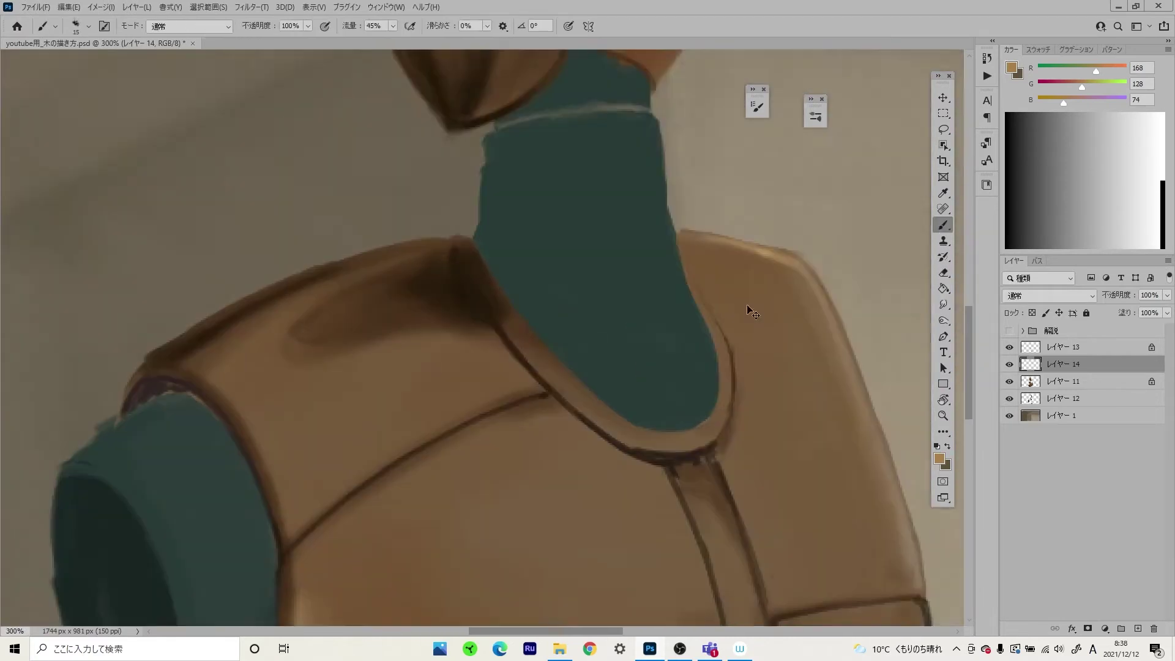
{"action": "scroll", "coordinate": [451, 359], "scroll_direction": "down", "scroll_amount": 3}
{"action": "scroll", "coordinate": [398, 323], "scroll_direction": "up", "scroll_amount": 3}
{"action": "left_click", "coordinate": [398, 323], "text": "alt"}
{"action": "left_click", "coordinate": [474, 275], "text": "alt"}
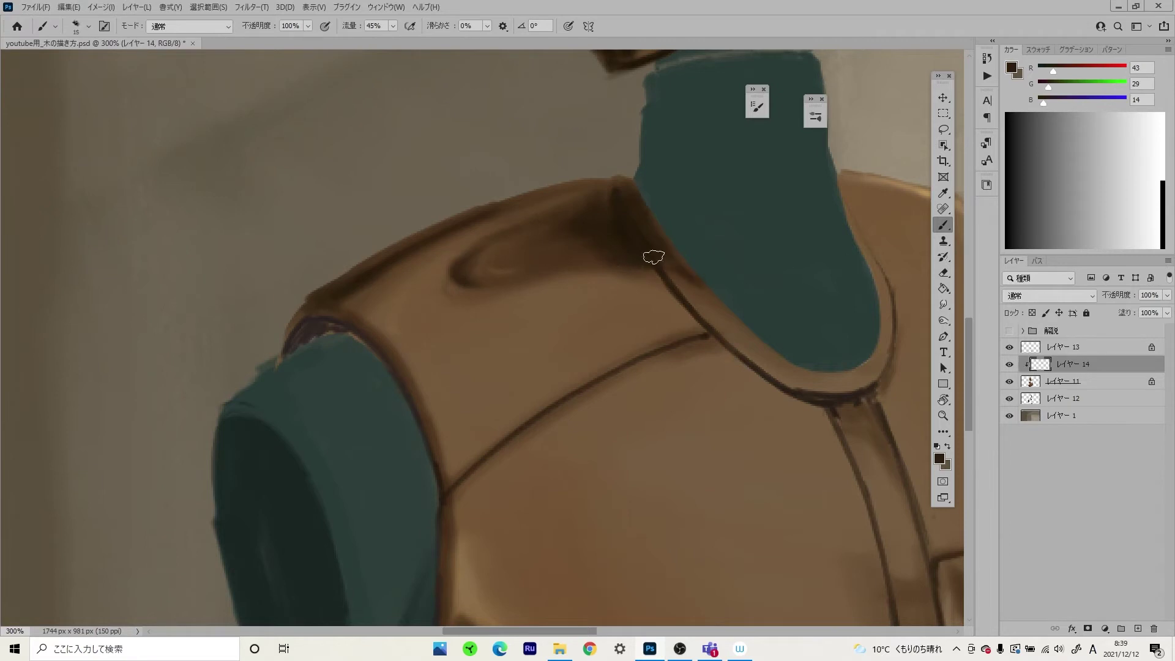
- Outline the teal collar's lower edge with a dark brown sampled from the collar
{"action": "scroll", "coordinate": [868, 223], "scroll_direction": "up", "scroll_amount": 1}
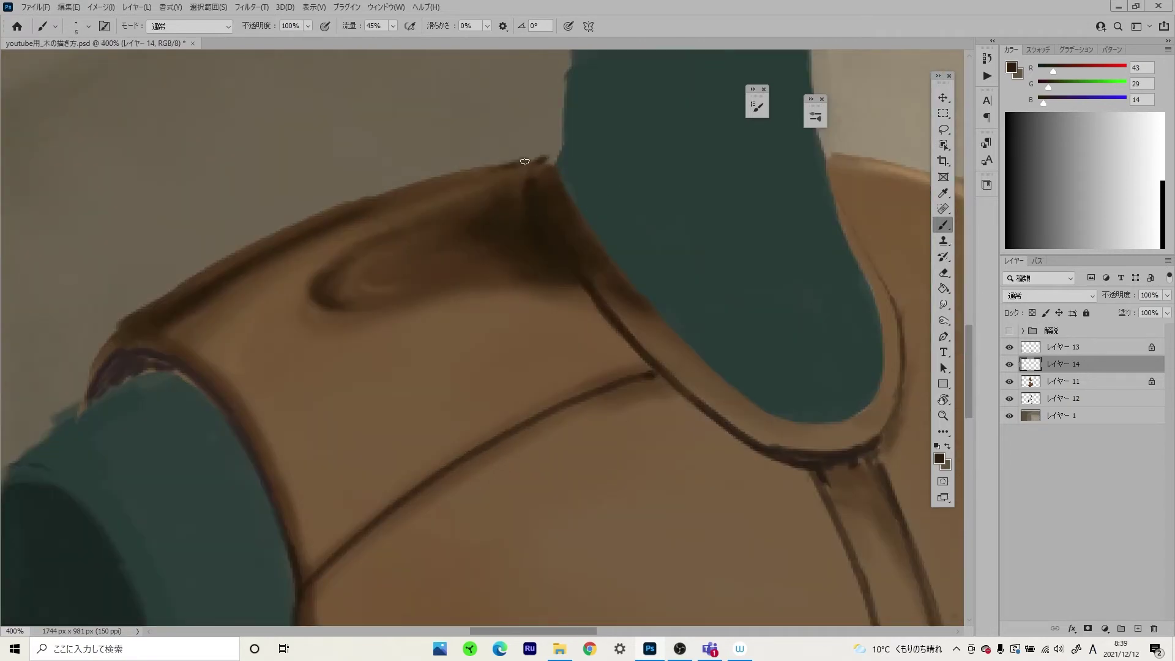
{"action": "left_click", "coordinate": [546, 166], "text": "alt"}
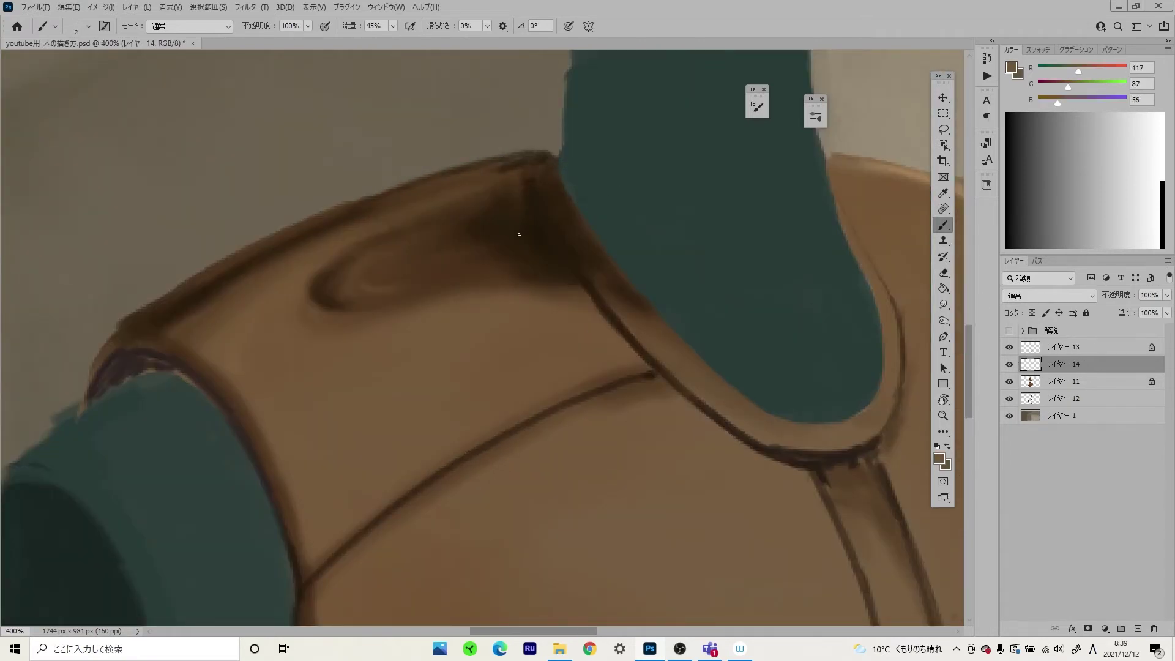
{"action": "scroll", "coordinate": [695, 375], "scroll_direction": "down", "scroll_amount": 3}
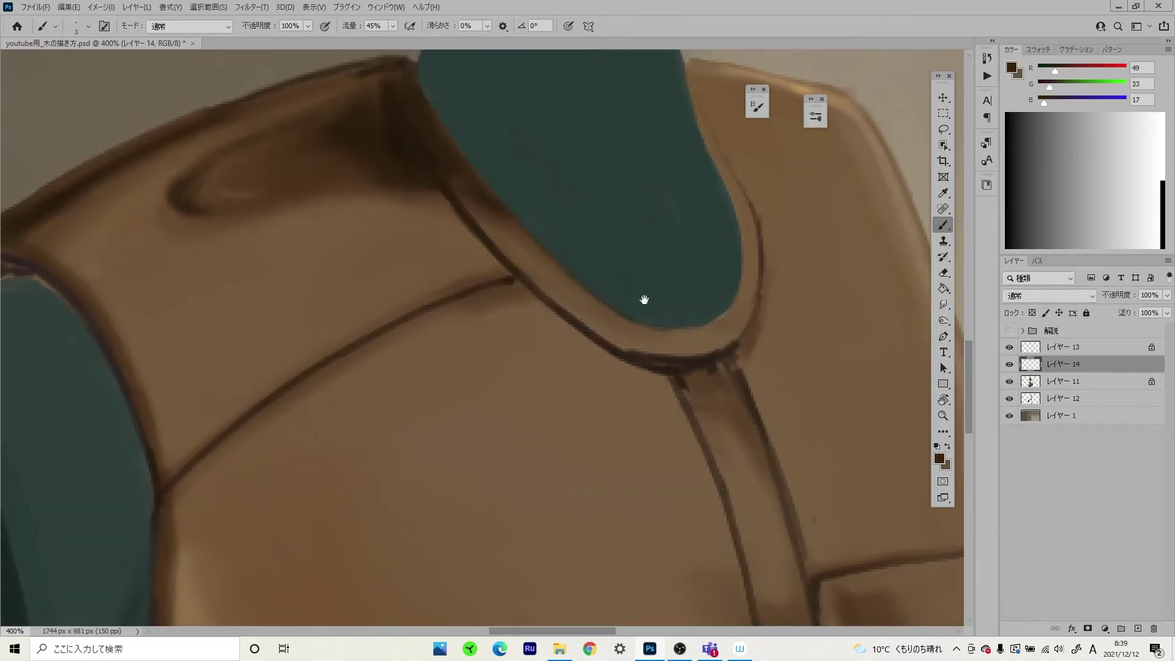
{"action": "left_click_drag", "start_coordinate": [643, 321], "coordinate": [743, 232]}
- Sample a light brown from the head and bring the head and neck into view
{"action": "scroll", "coordinate": [564, 270], "scroll_direction": "down", "scroll_amount": 5}
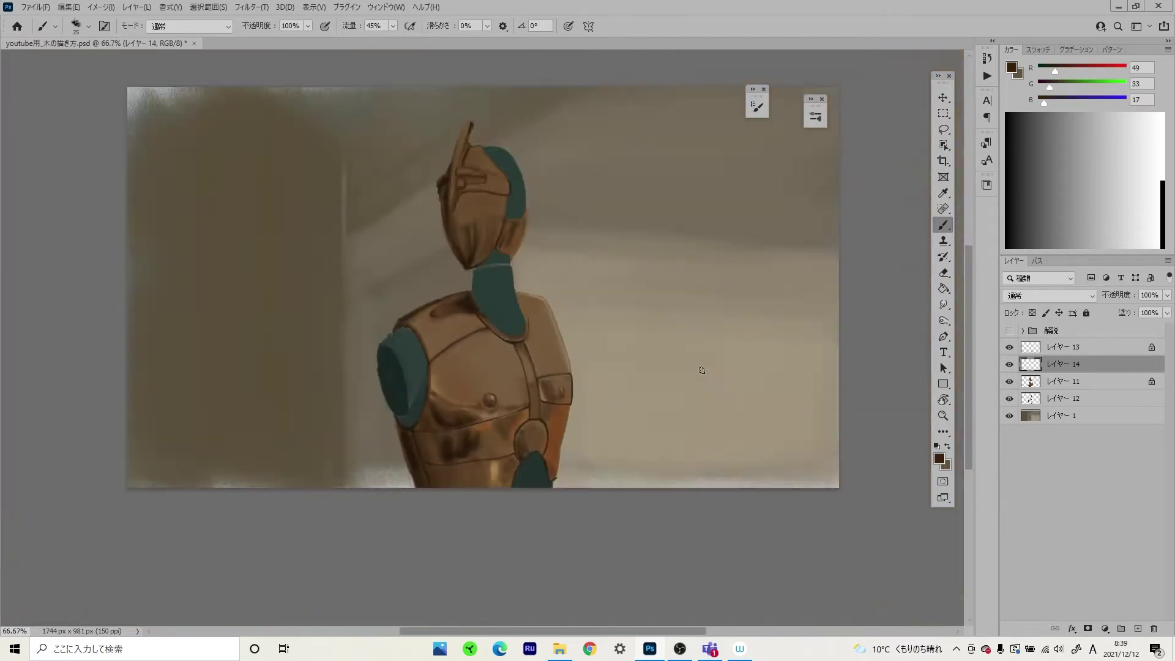
{"action": "scroll", "coordinate": [563, 269], "scroll_direction": "up", "scroll_amount": 3}
{"action": "left_click", "coordinate": [559, 412], "text": "alt"}
{"action": "left_click_drag", "start_coordinate": [728, 122], "coordinate": [544, 355]}
- Paint light-brown highlights on the head and along the helmet's lower edge
{"action": "scroll", "coordinate": [544, 355], "scroll_direction": "up", "scroll_amount": 2}
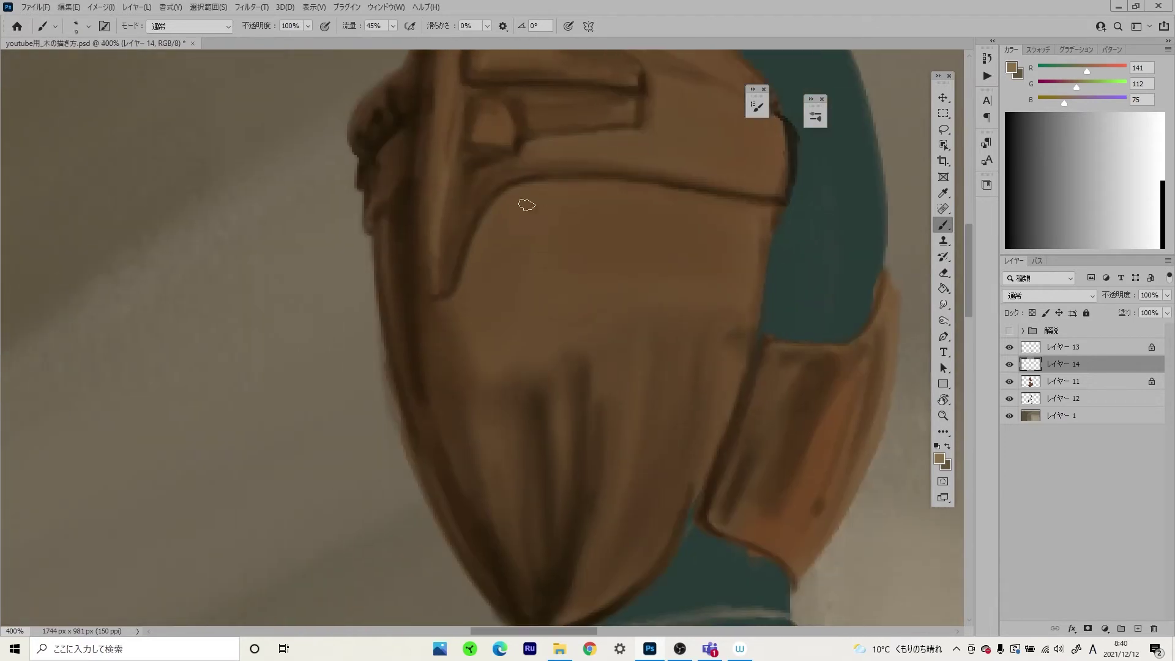
{"action": "mouse_move", "coordinate": [527, 239]}
{"action": "left_mouse_down"}
{"action": "mouse_move", "coordinate": [545, 213]}
{"action": "mouse_move", "coordinate": [511, 347]}
{"action": "left_mouse_up"}
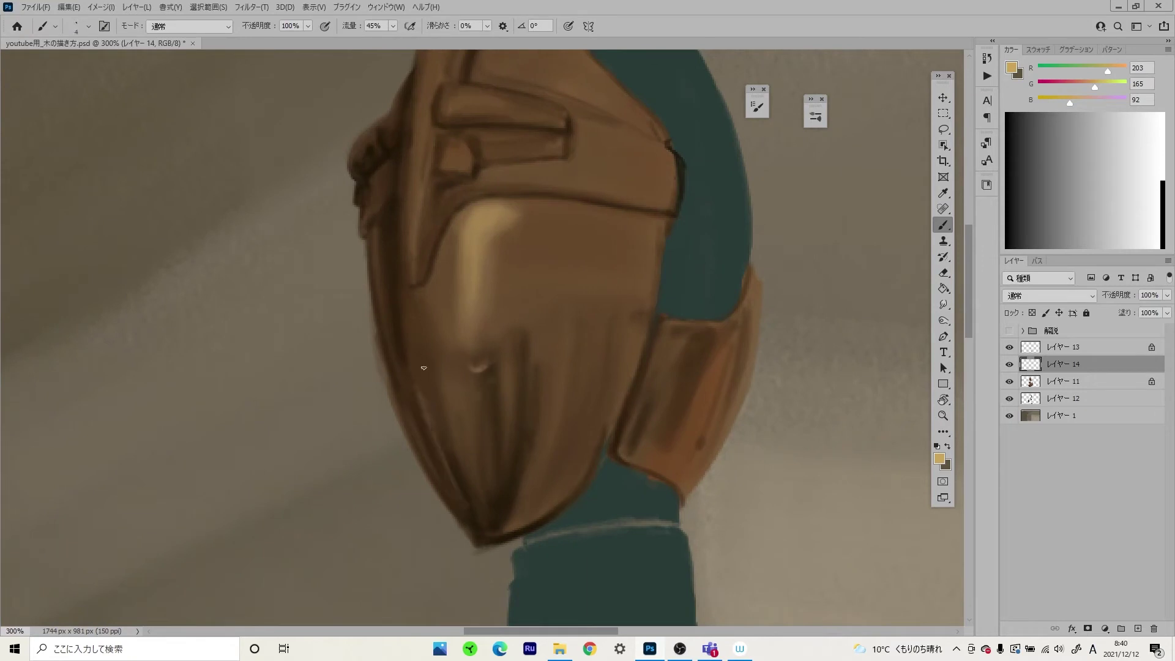
{"action": "left_click_drag", "start_coordinate": [439, 437], "coordinate": [477, 520]}
{"action": "left_click_drag", "start_coordinate": [490, 318], "coordinate": [465, 348]}
{"action": "left_click_drag", "start_coordinate": [508, 355], "coordinate": [513, 339]}
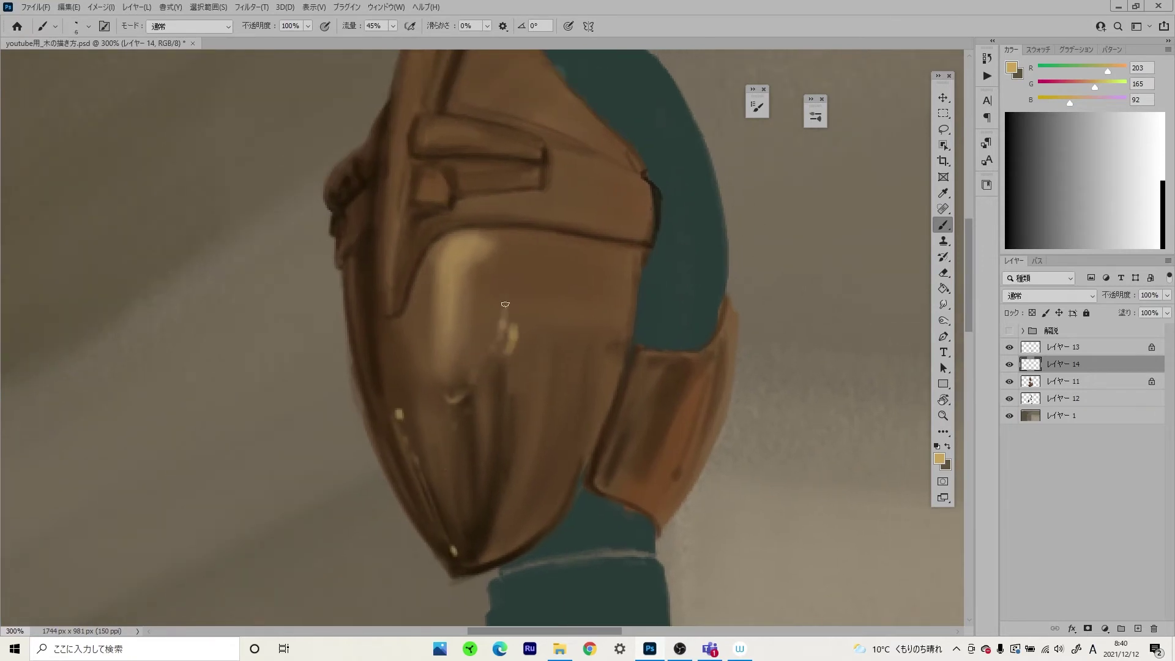
- Sample a bronze tone and paint a light highlight along the helmet ridge and crest
{"action": "scroll", "coordinate": [575, 342], "scroll_direction": "down", "scroll_amount": 1}
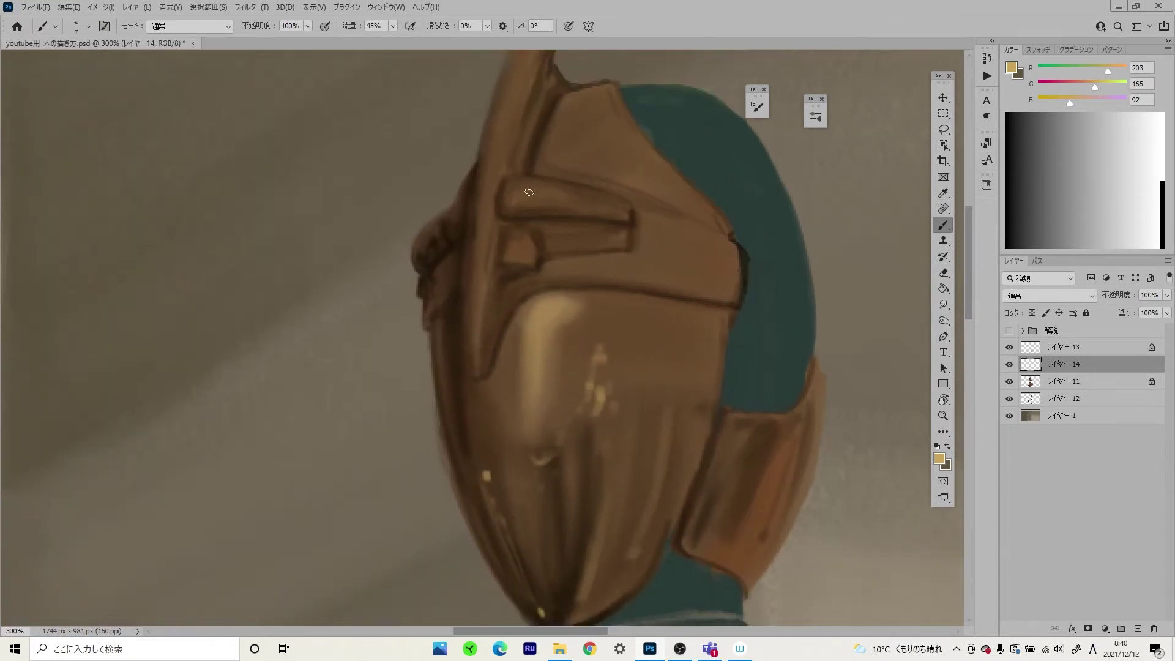
{"action": "scroll", "coordinate": [572, 367], "scroll_direction": "down", "scroll_amount": 1}
{"action": "scroll", "coordinate": [572, 375], "scroll_direction": "up", "scroll_amount": 2}
{"action": "left_click", "coordinate": [524, 406], "text": "alt"}
{"action": "scroll", "coordinate": [480, 459], "scroll_direction": "up", "scroll_amount": 1}
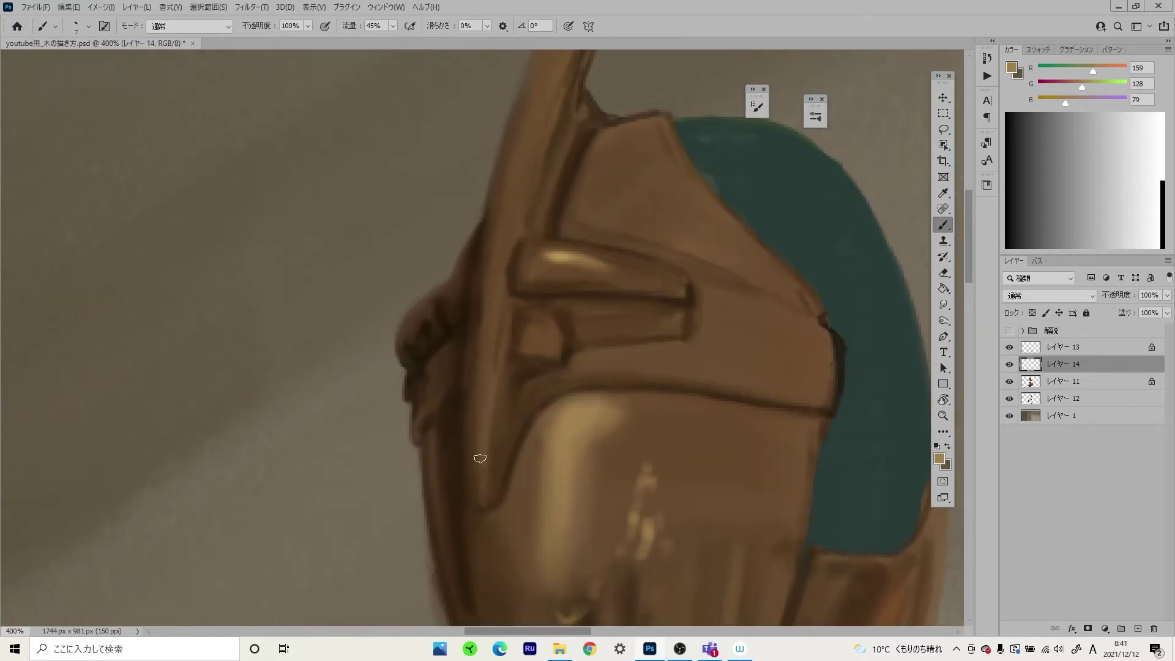
{"action": "left_click_drag", "start_coordinate": [485, 492], "coordinate": [480, 417]}
{"action": "scroll", "coordinate": [480, 417], "scroll_direction": "down", "scroll_amount": 2}
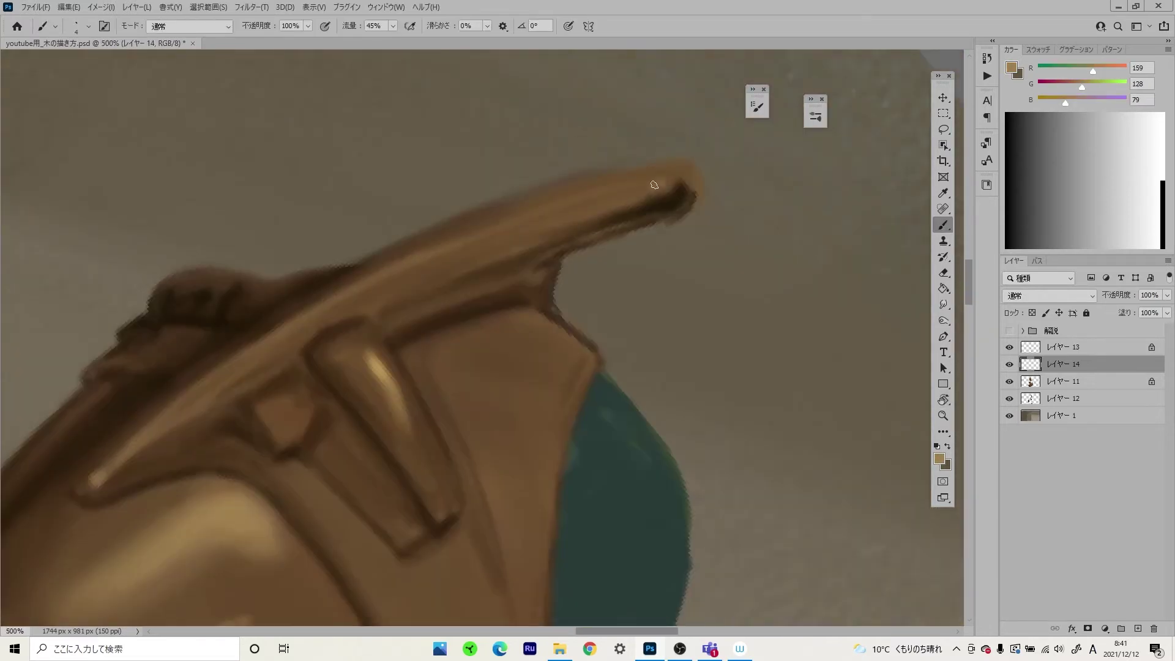
{"action": "left_click_drag", "start_coordinate": [551, 319], "coordinate": [608, 350]}
- Sample darker and lighter bronze from the helmet and dab light highlights onto the visor
{"action": "scroll", "coordinate": [608, 351], "scroll_direction": "up", "scroll_amount": 1}
{"action": "left_click", "coordinate": [391, 482], "text": "alt"}
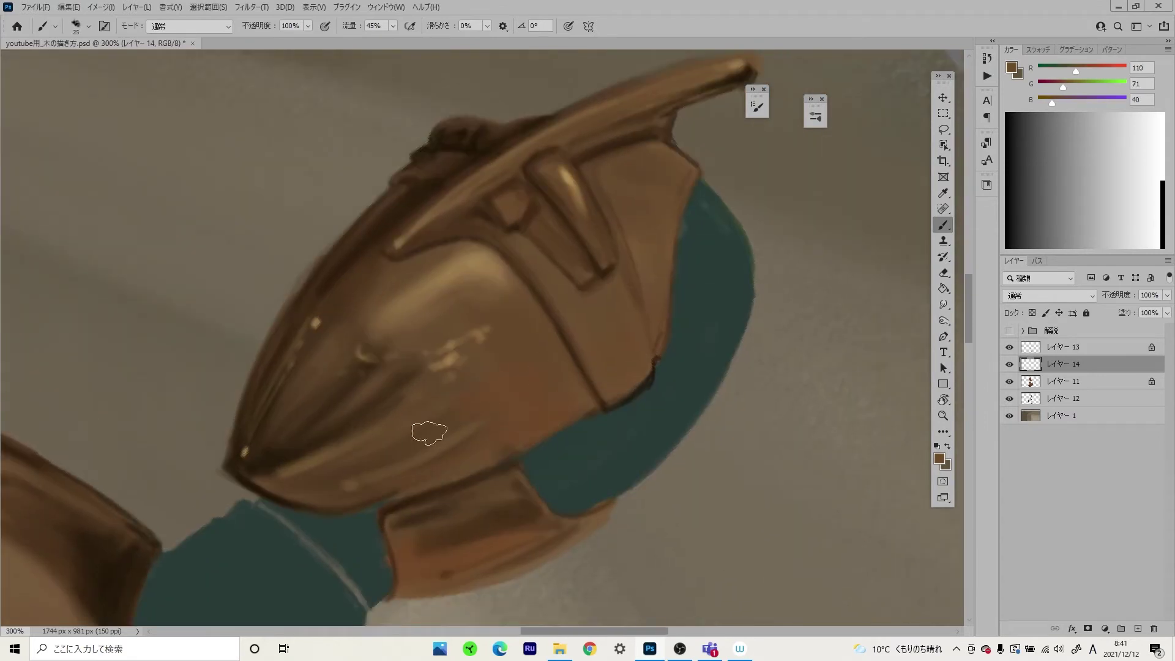
{"action": "left_click", "coordinate": [429, 433], "text": "alt"}
{"action": "scroll", "coordinate": [428, 432], "scroll_direction": "down", "scroll_amount": 5}
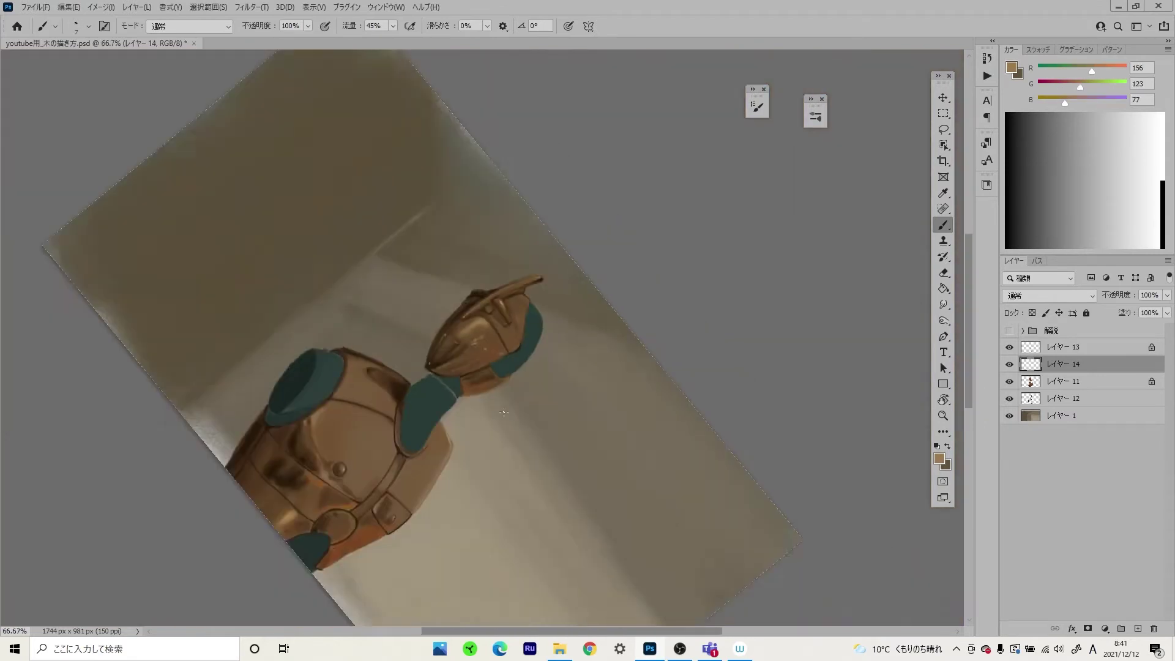
{"action": "scroll", "coordinate": [568, 283], "scroll_direction": "up", "scroll_amount": 6}
{"action": "left_click_drag", "start_coordinate": [734, 337], "coordinate": [625, 304]}
{"action": "scroll", "coordinate": [568, 283], "scroll_direction": "down", "scroll_amount": 4}
{"action": "scroll", "coordinate": [643, 314], "scroll_direction": "up", "scroll_amount": 5}
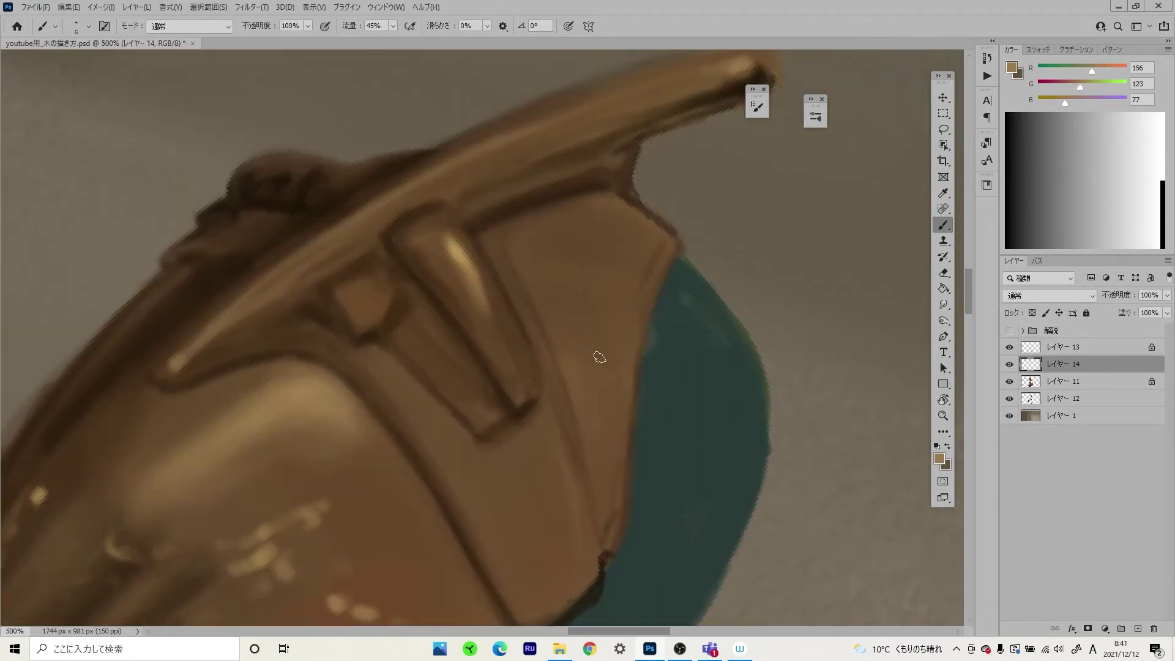
- Shrink the brush for fine detail, then resize it for dark outline work
{"action": "key", "text": "bracketleft"}
{"action": "key", "text": "bracketleft"}
{"action": "key", "text": "bracketleft"}
{"action": "scroll", "coordinate": [568, 346], "scroll_direction": "down", "scroll_amount": 4}
{"action": "scroll", "coordinate": [485, 328], "scroll_direction": "up", "scroll_amount": 2}
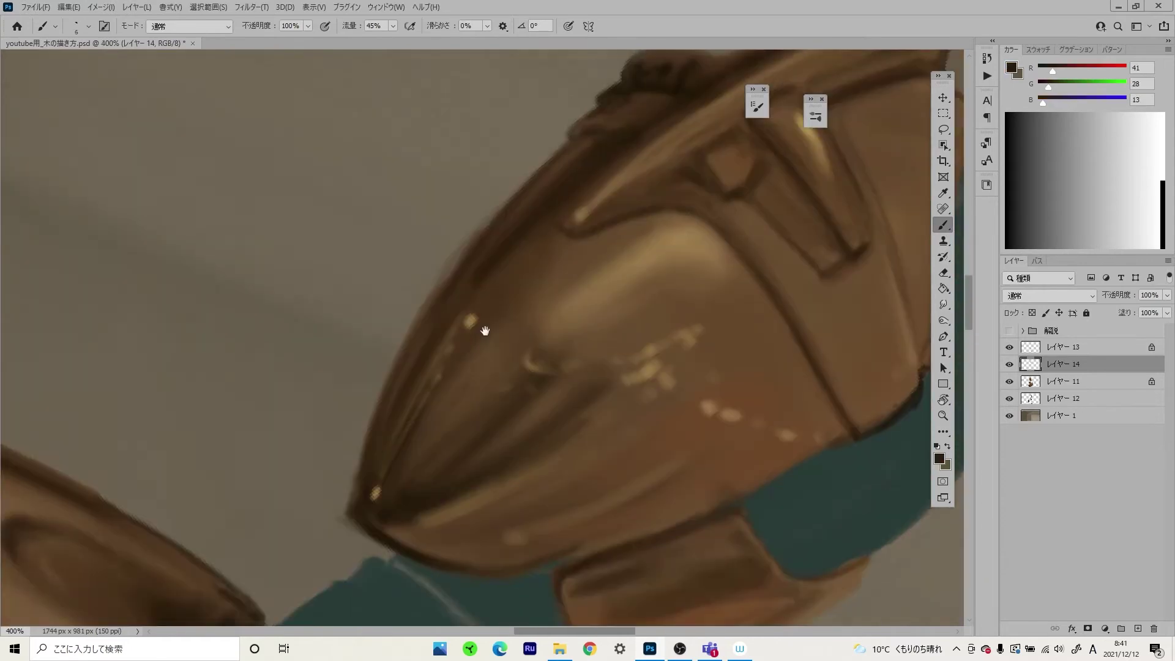
{"action": "scroll", "coordinate": [549, 374], "scroll_direction": "down", "scroll_amount": 2}
{"action": "key", "text": "bracketright"}
{"action": "key", "text": "bracketright"}
{"action": "key", "text": "bracketright"}
{"action": "scroll", "coordinate": [549, 375], "scroll_direction": "down", "scroll_amount": 3}
- Sample a mid brown and the dark outline colour near the shoulder, adjusting brush size
{"action": "scroll", "coordinate": [526, 367], "scroll_direction": "up", "scroll_amount": 3}
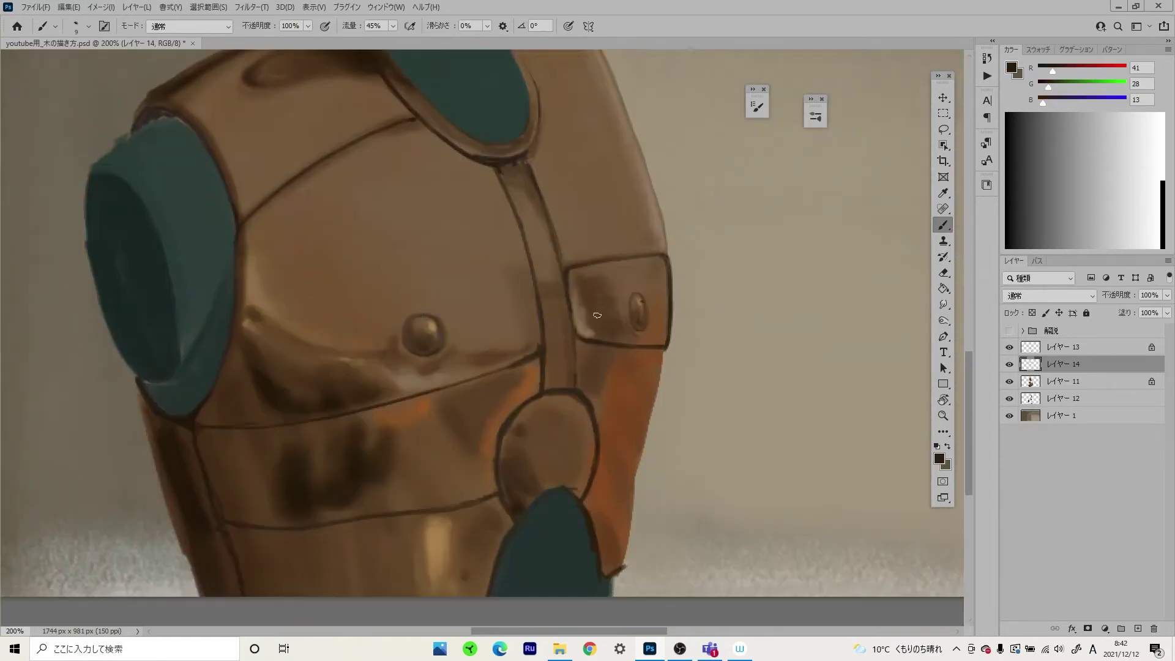
{"action": "scroll", "coordinate": [514, 355], "scroll_direction": "down", "scroll_amount": 3}
{"action": "scroll", "coordinate": [503, 346], "scroll_direction": "up", "scroll_amount": 3}
{"action": "scroll", "coordinate": [504, 346], "scroll_direction": "up", "scroll_amount": 2}
{"action": "left_click", "coordinate": [534, 361], "text": "alt"}
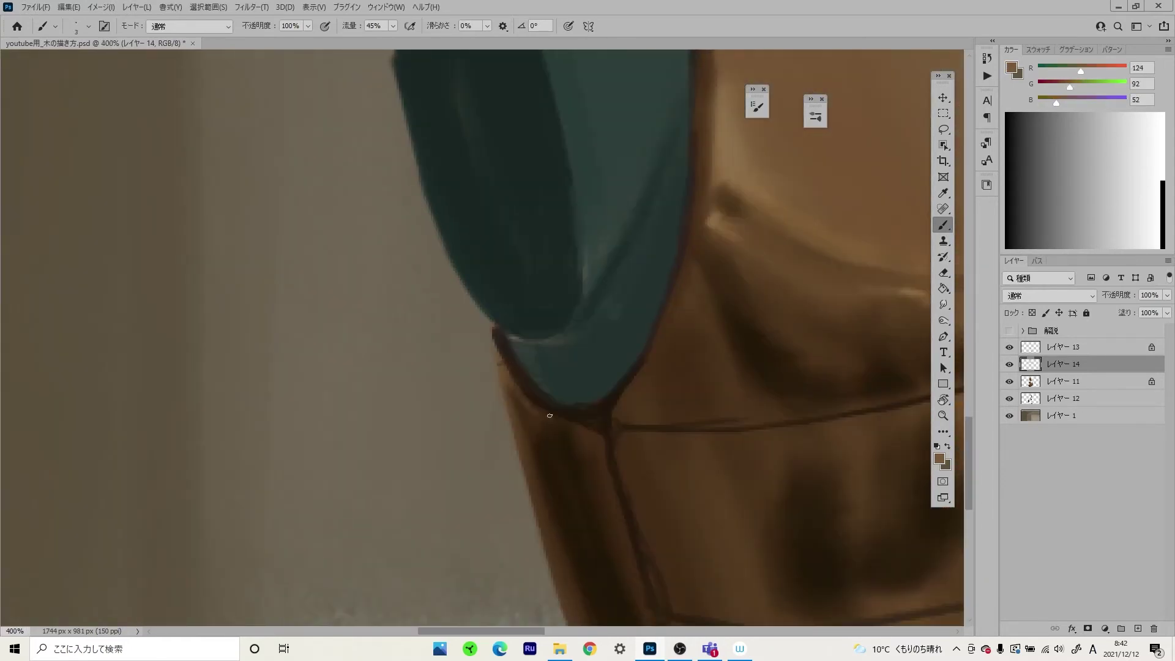
{"action": "key", "text": "bracketright"}
{"action": "key", "text": "bracketright"}
{"action": "key", "text": "bracketleft"}
{"action": "left_click", "coordinate": [476, 332], "text": "alt"}
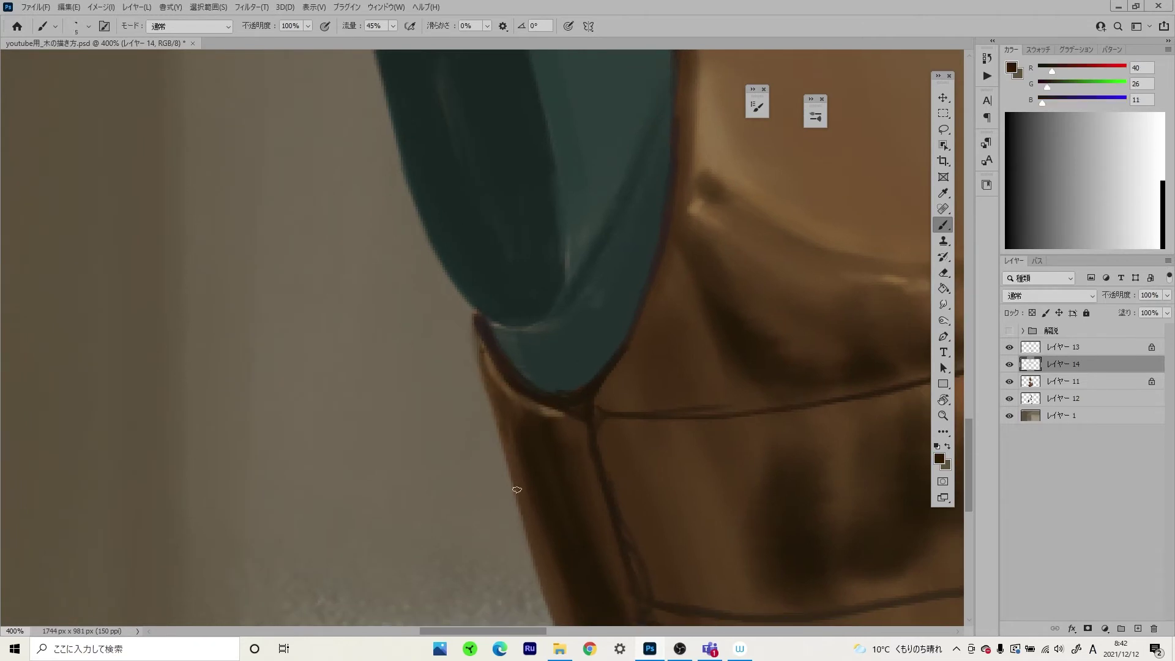
- On Layer 11 with a smaller brush, paint a dark stroke along the teal edge
{"action": "scroll", "coordinate": [509, 307], "scroll_direction": "down", "scroll_amount": 1}
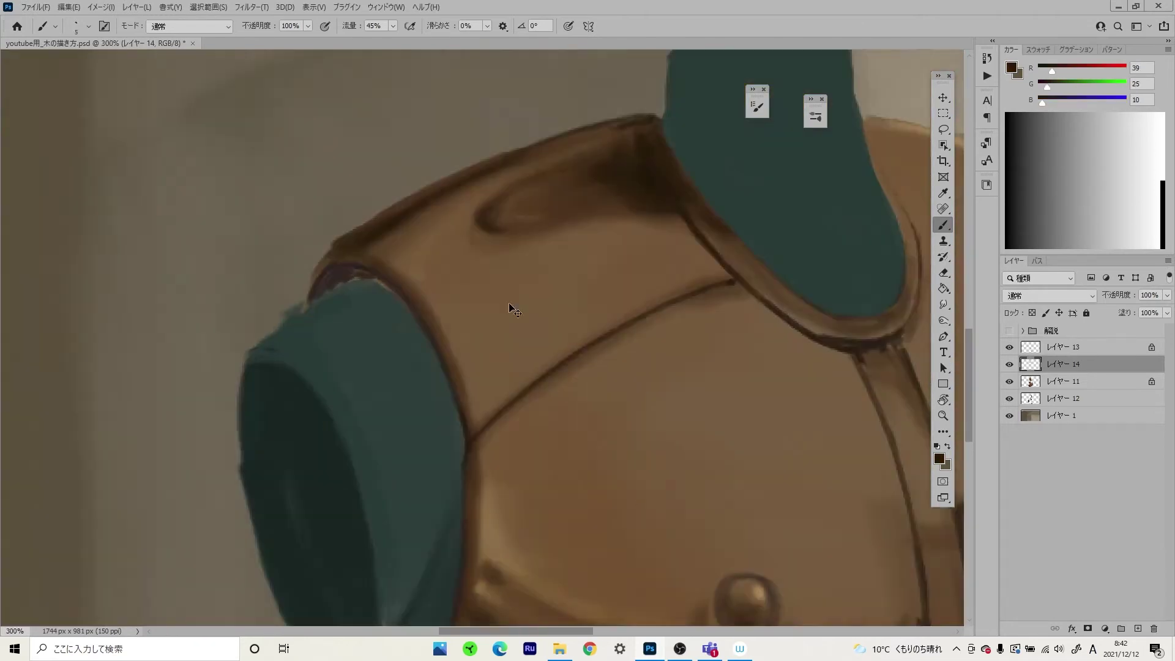
{"action": "scroll", "coordinate": [572, 401], "scroll_direction": "down", "scroll_amount": 1}
{"action": "scroll", "coordinate": [572, 401], "scroll_direction": "up", "scroll_amount": 2}
{"action": "key", "text": "bracketleft"}
{"action": "key", "text": "bracketleft"}
{"action": "key", "text": "alt+bracketleft"}
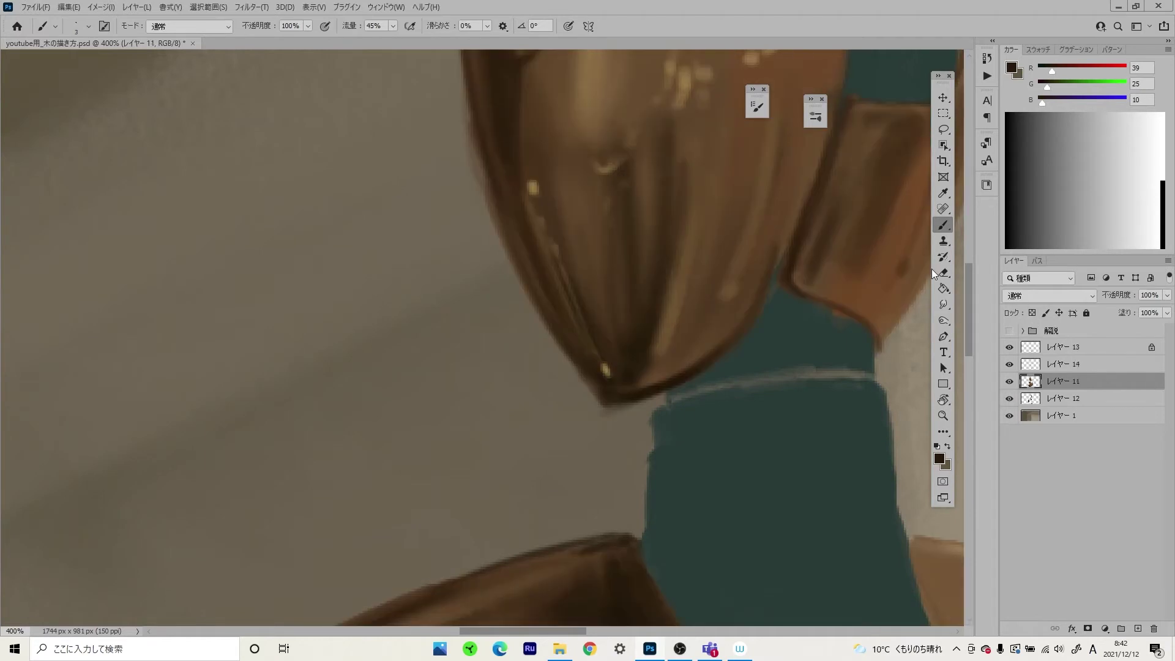
{"action": "scroll", "coordinate": [934, 274], "scroll_direction": "down", "scroll_amount": 1}
{"action": "scroll", "coordinate": [924, 299], "scroll_direction": "up", "scroll_amount": 2}
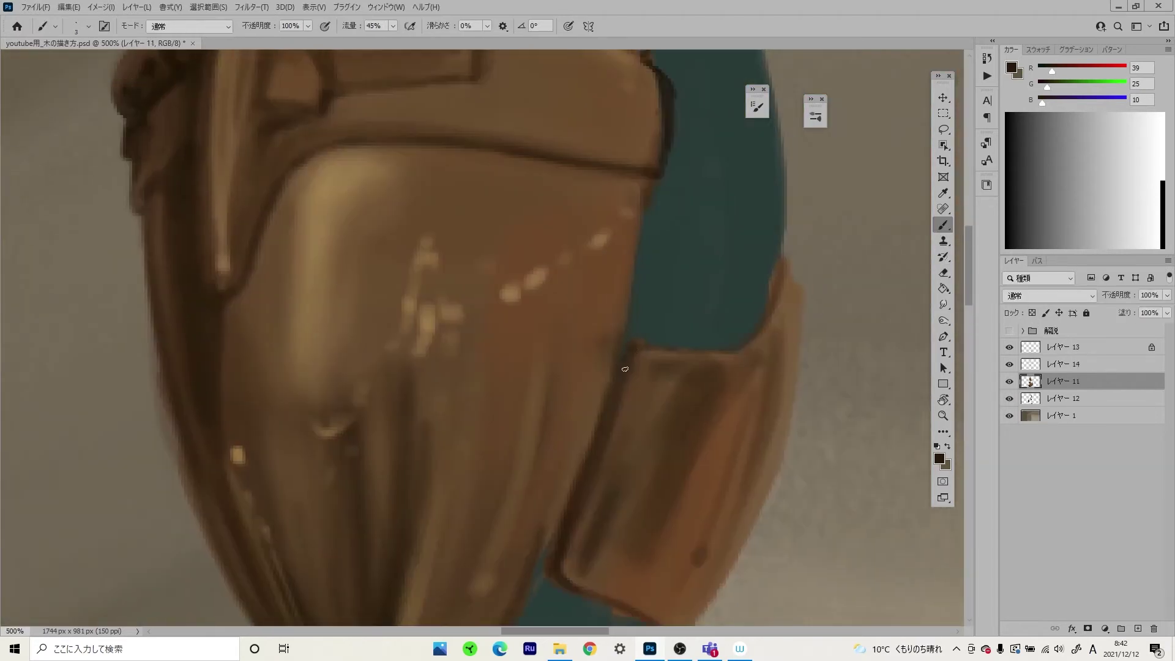
{"action": "left_click_drag", "start_coordinate": [783, 260], "coordinate": [731, 348]}
- Darken the side flap's right edge with a deep brown sampled from the flap
{"action": "left_click", "coordinate": [786, 358], "text": "alt"}
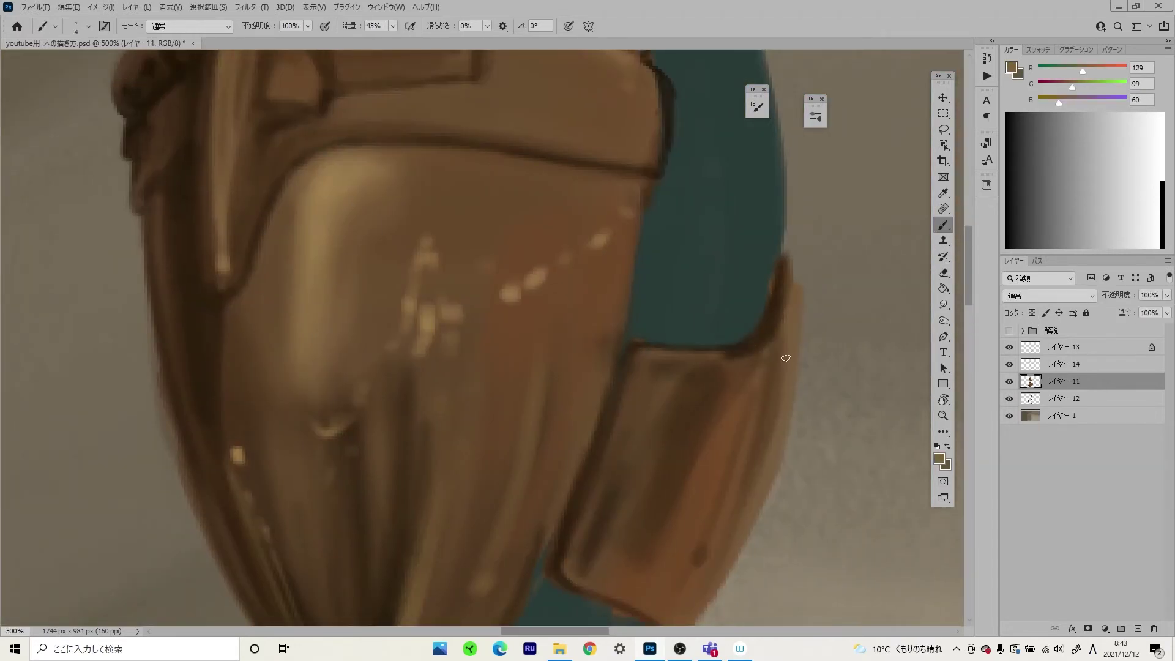
{"action": "left_click", "coordinate": [765, 374], "text": "alt"}
{"action": "scroll", "coordinate": [817, 246], "scroll_direction": "down", "scroll_amount": 1}
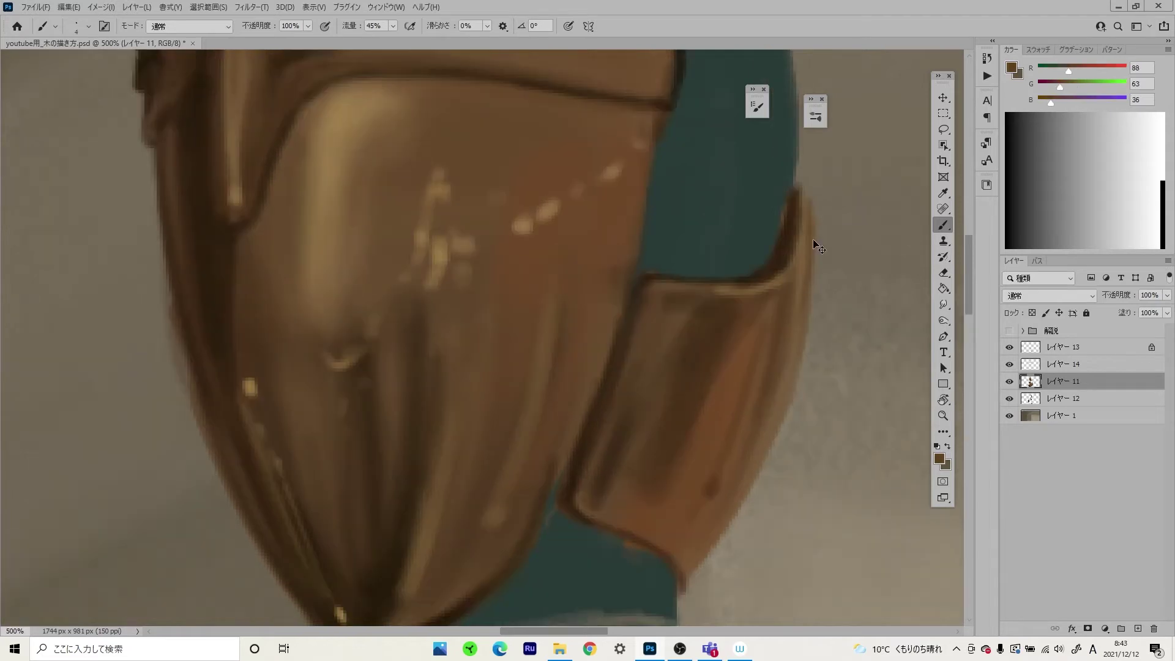
{"action": "left_click", "coordinate": [809, 196], "text": "alt"}
{"action": "left_click_drag", "start_coordinate": [802, 195], "coordinate": [685, 581]}
- Switch to the Eraser and make Layer 14 active again
{"action": "key", "text": "e"}
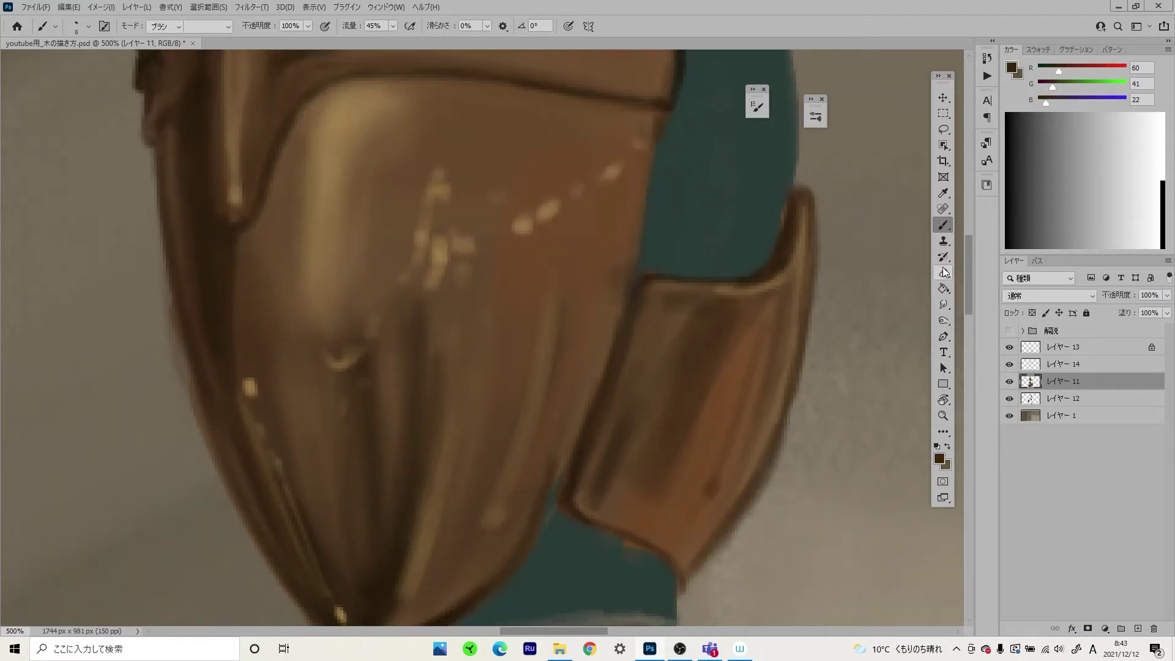
{"action": "scroll", "coordinate": [819, 303], "scroll_direction": "down", "scroll_amount": 5}
{"action": "scroll", "coordinate": [551, 336], "scroll_direction": "up", "scroll_amount": 5}
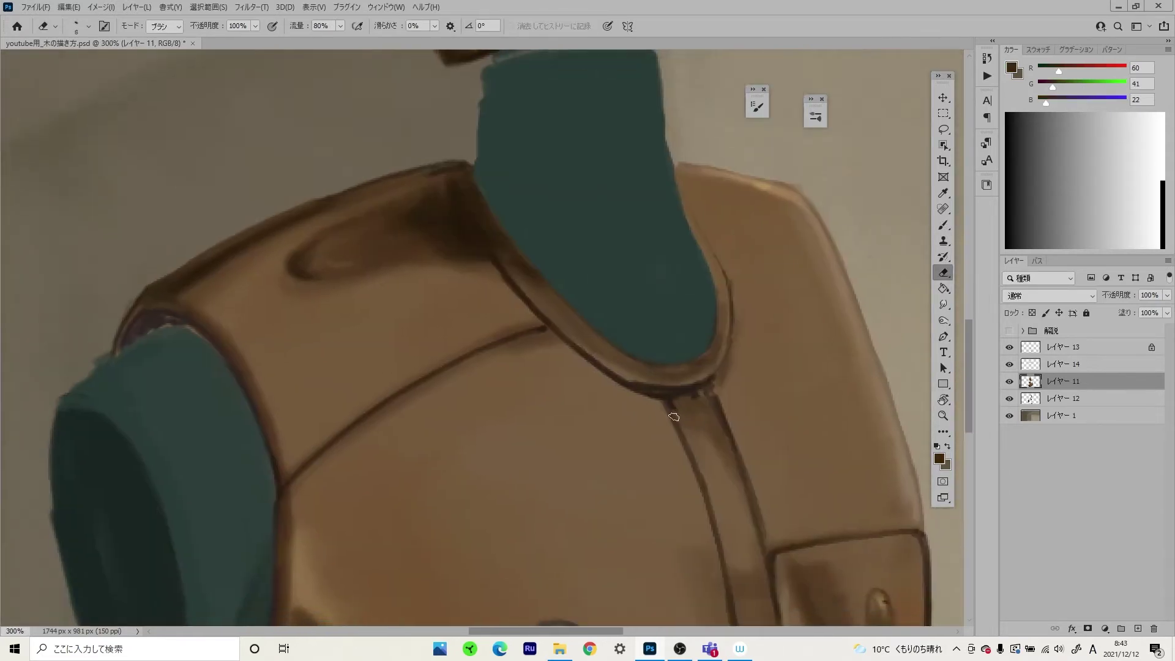
{"action": "left_click", "coordinate": [1065, 364]}
{"action": "scroll", "coordinate": [612, 306], "scroll_direction": "up", "scroll_amount": 1}
- Back on the brush, sample dark and lighter browns for the neck joint rim
{"action": "key", "text": "b"}
{"action": "left_click", "coordinate": [461, 293], "text": "alt"}
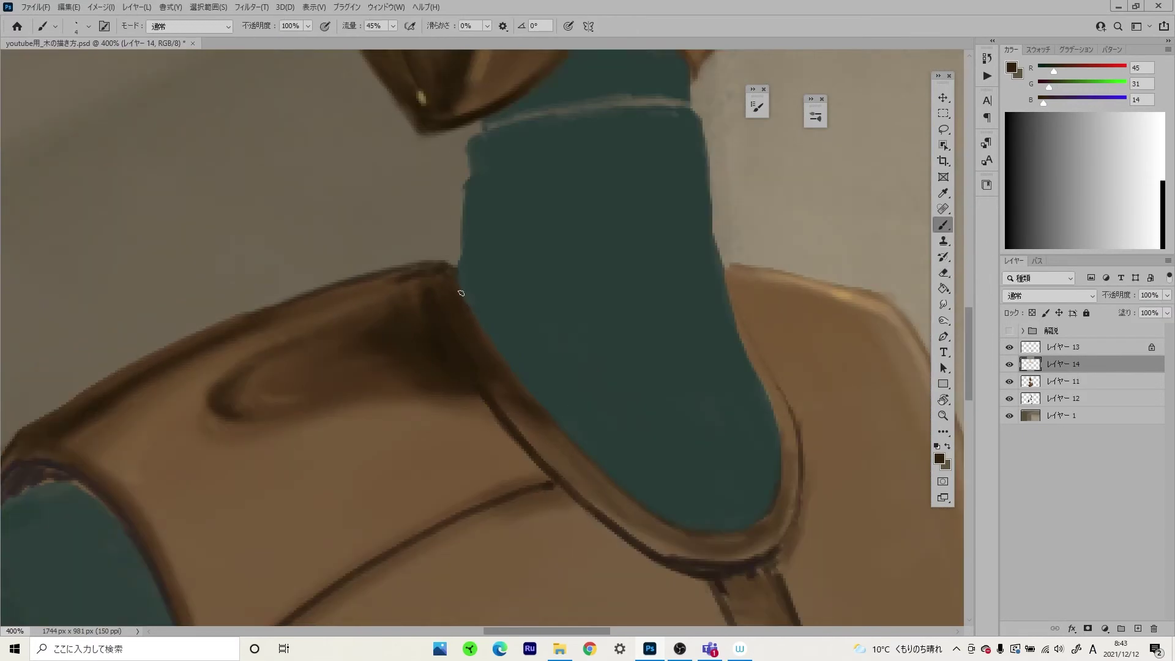
{"action": "left_click", "coordinate": [576, 468], "text": "alt"}
{"action": "scroll", "coordinate": [607, 491], "scroll_direction": "up", "scroll_amount": 1}
{"action": "scroll", "coordinate": [714, 546], "scroll_direction": "down", "scroll_amount": 2}
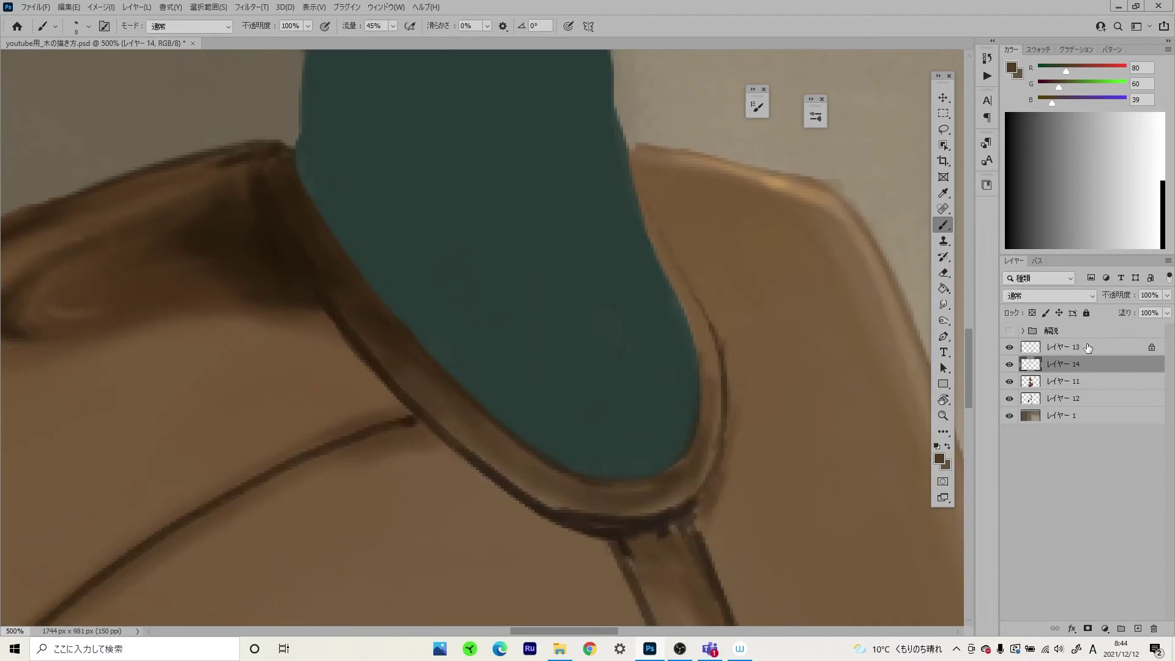
{"action": "scroll", "coordinate": [734, 428], "scroll_direction": "up", "scroll_amount": 1}
{"action": "key", "text": "alt+]"}
- On Layer 13, sample the dark seam colour and trace over the shoulder seam line
{"action": "key", "text": "e"}
{"action": "scroll", "coordinate": [642, 419], "scroll_direction": "down", "scroll_amount": 3}
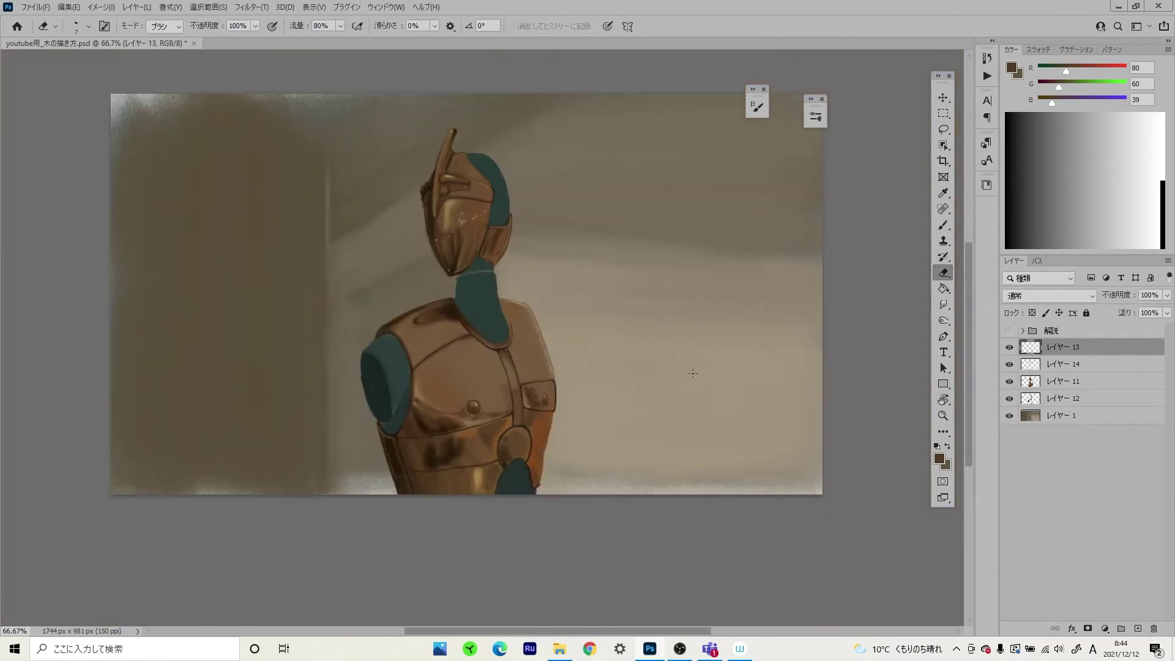
{"action": "scroll", "coordinate": [569, 412], "scroll_direction": "up", "scroll_amount": 2}
{"action": "key", "text": "b"}
{"action": "left_click", "coordinate": [546, 347], "text": "alt"}
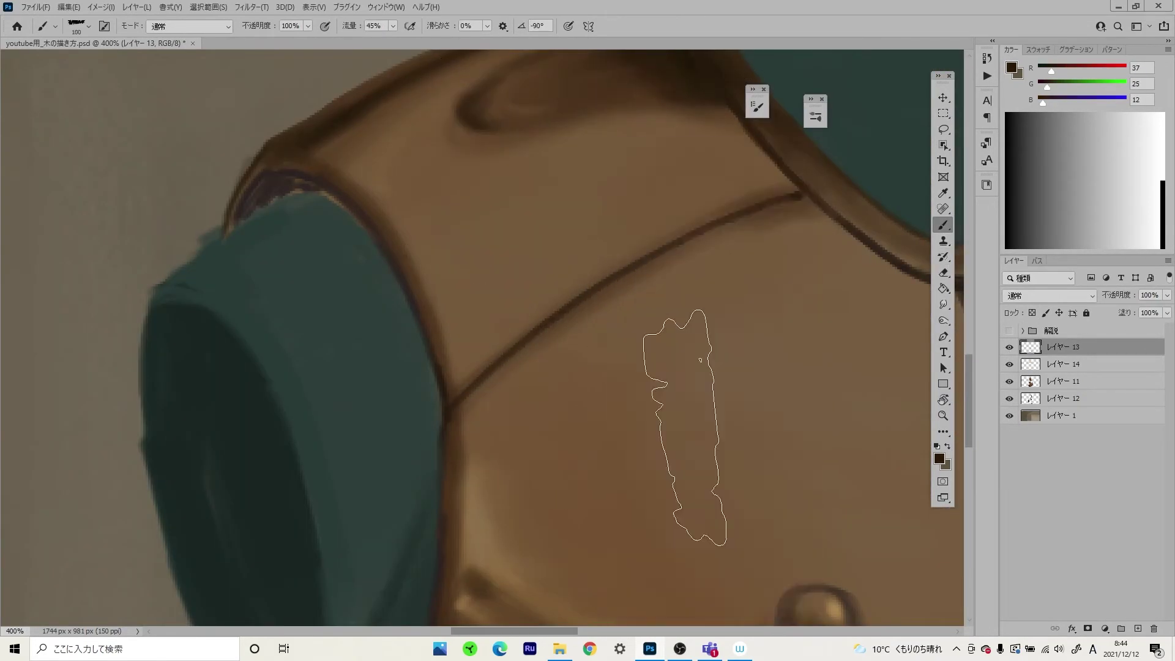
{"action": "scroll", "coordinate": [669, 394], "scroll_direction": "up", "scroll_amount": 1}
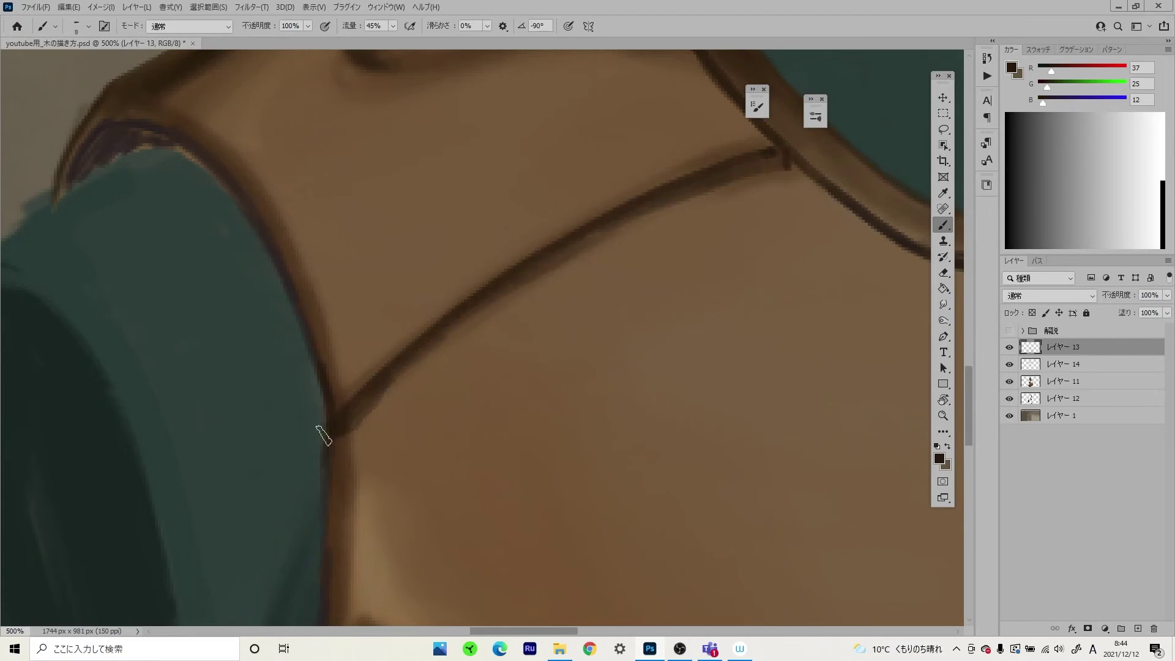
{"action": "left_click_drag", "start_coordinate": [320, 427], "coordinate": [745, 180]}
- Reinforce the dark strap line running below the neck joint
{"action": "scroll", "coordinate": [397, 304], "scroll_direction": "down", "scroll_amount": 3}
{"action": "scroll", "coordinate": [396, 303], "scroll_direction": "up", "scroll_amount": 2}
{"action": "left_click_drag", "start_coordinate": [396, 303], "coordinate": [475, 379]}
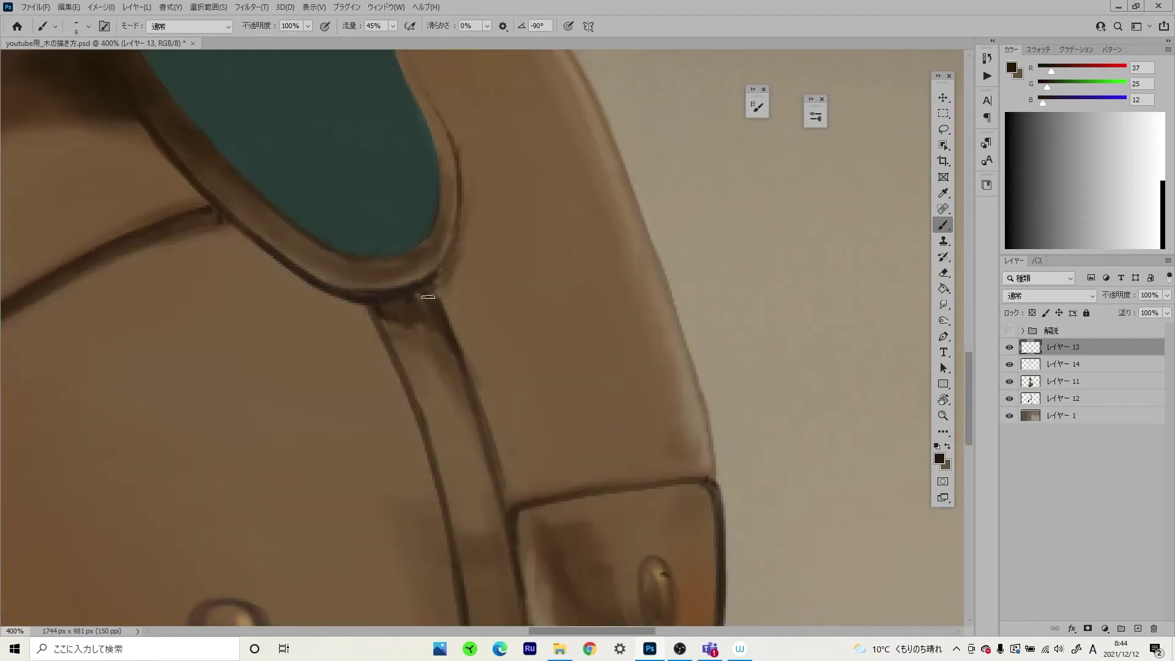
{"action": "scroll", "coordinate": [429, 306], "scroll_direction": "down", "scroll_amount": 1}
{"action": "scroll", "coordinate": [467, 336], "scroll_direction": "down", "scroll_amount": 1}
{"action": "scroll", "coordinate": [471, 318], "scroll_direction": "down", "scroll_amount": 1}
{"action": "scroll", "coordinate": [582, 414], "scroll_direction": "down", "scroll_amount": 1}
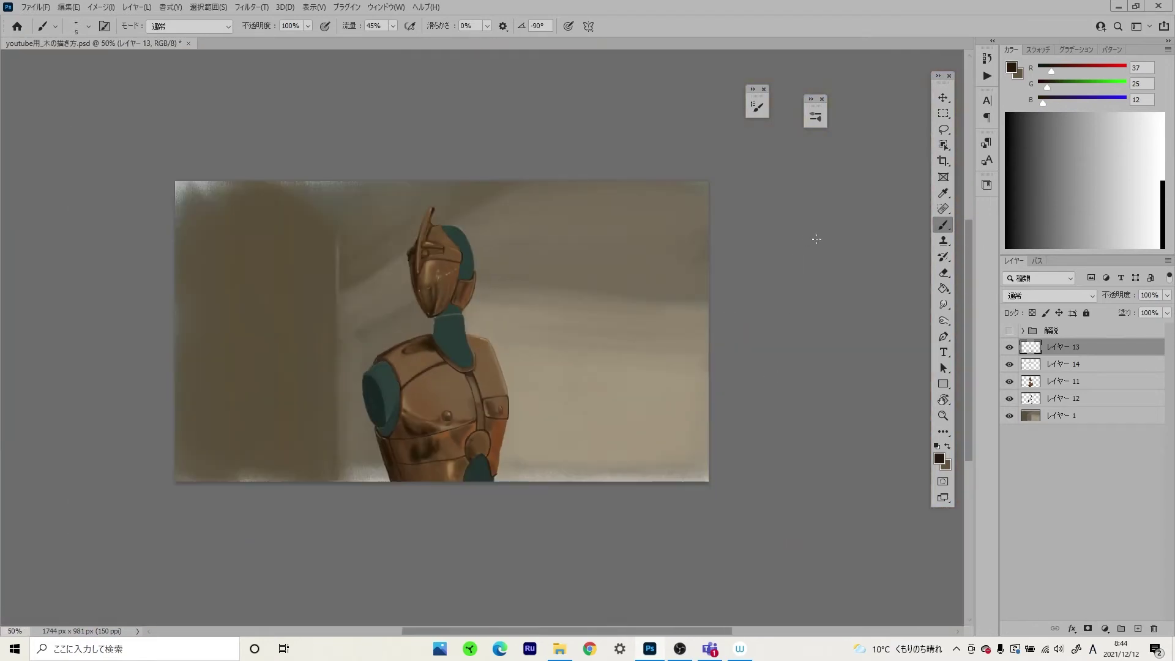
{"action": "scroll", "coordinate": [535, 312], "scroll_direction": "up", "scroll_amount": 1}
{"action": "scroll", "coordinate": [536, 313], "scroll_direction": "up", "scroll_amount": 4}
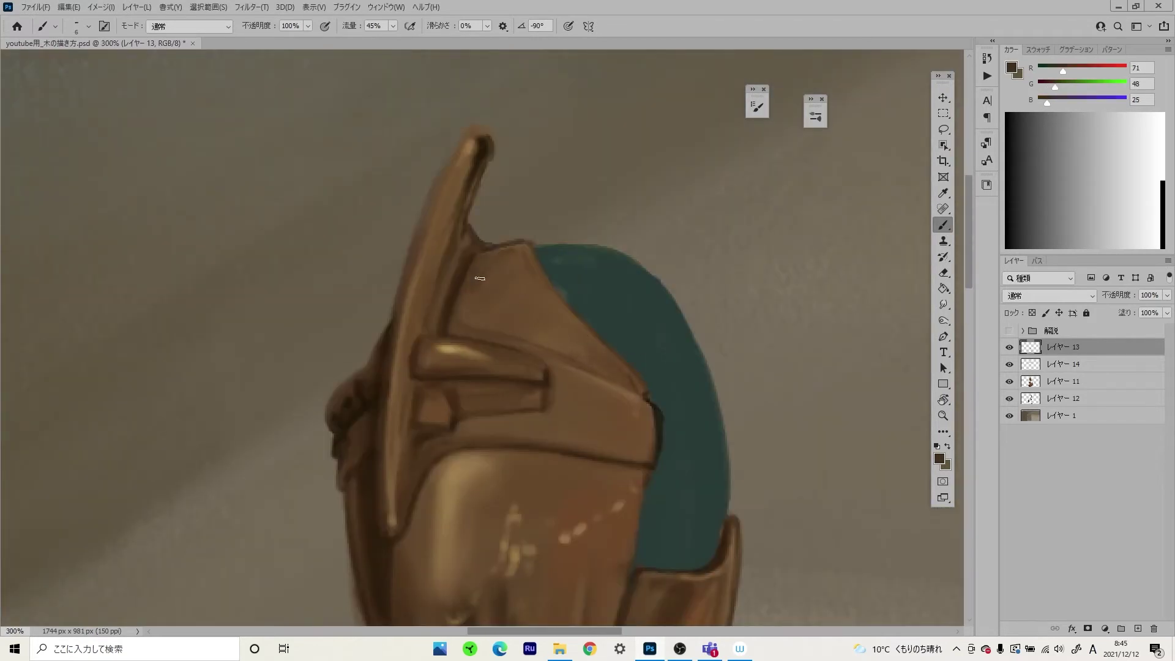
- Paint a light brown highlight down the side of the helmet
{"action": "left_click", "coordinate": [436, 324], "text": "alt"}
{"action": "scroll", "coordinate": [436, 318], "scroll_direction": "up", "scroll_amount": 1}
{"action": "scroll", "coordinate": [447, 287], "scroll_direction": "up", "scroll_amount": 1}
{"action": "scroll", "coordinate": [460, 258], "scroll_direction": "up", "scroll_amount": 1}
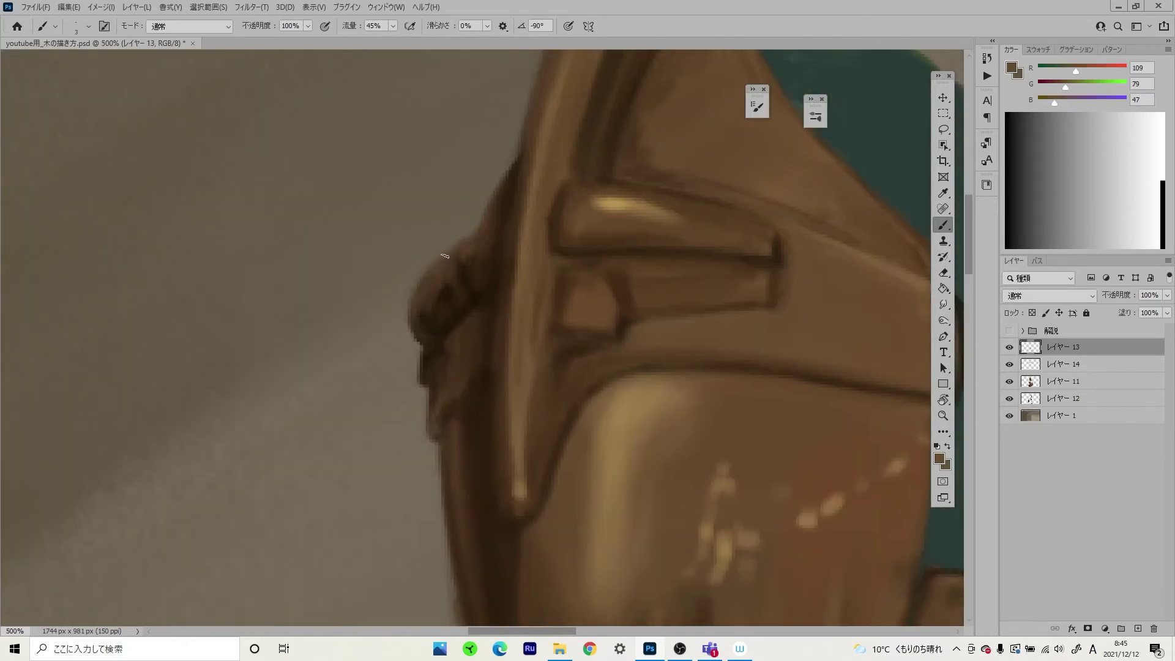
{"action": "left_click_drag", "start_coordinate": [439, 265], "coordinate": [437, 289]}
- Paint a dark brown line beneath the helmet's visor bar
{"action": "left_click", "coordinate": [431, 308], "text": "alt"}
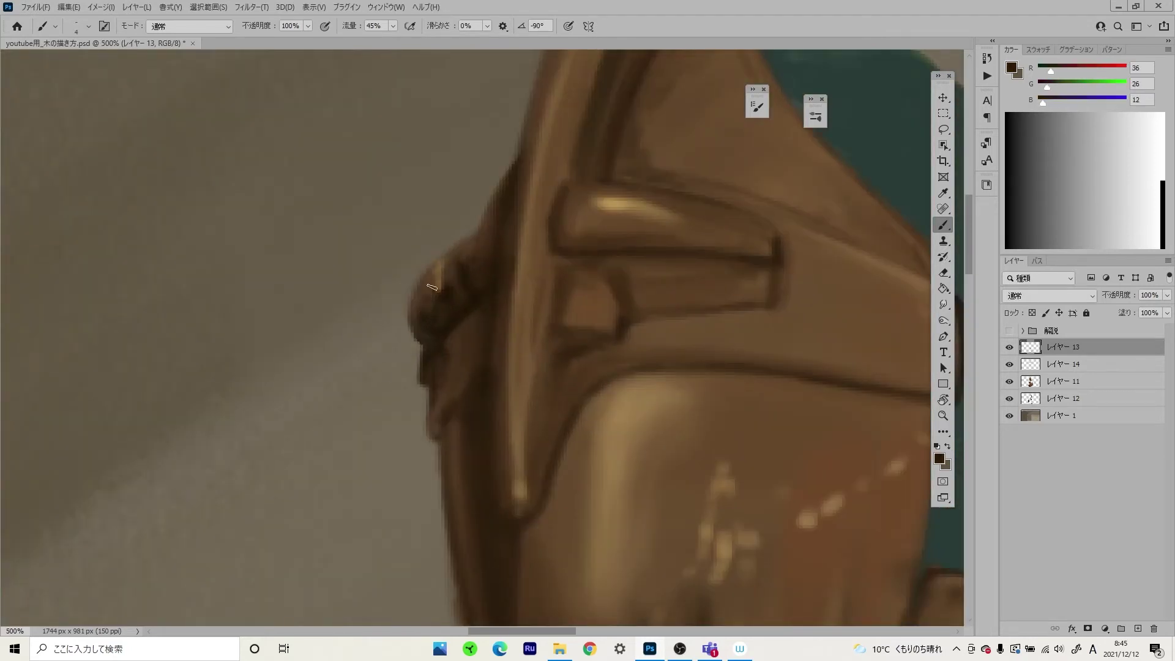
{"action": "scroll", "coordinate": [465, 254], "scroll_direction": "down", "scroll_amount": 3}
{"action": "scroll", "coordinate": [484, 251], "scroll_direction": "up", "scroll_amount": 1}
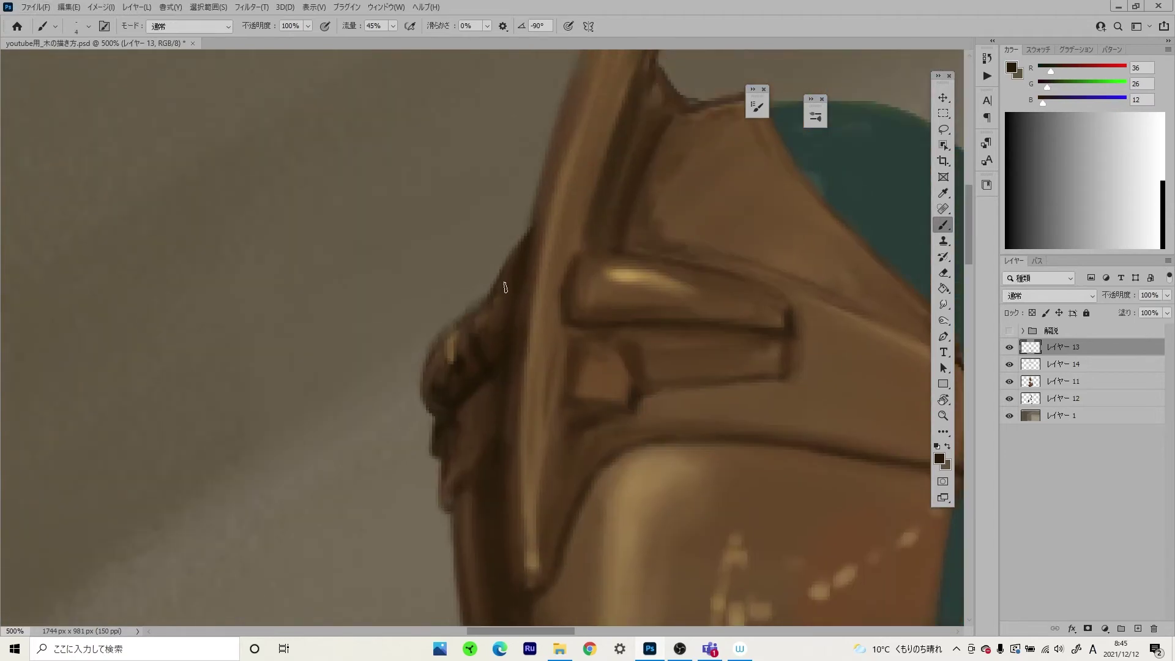
{"action": "scroll", "coordinate": [496, 249], "scroll_direction": "up", "scroll_amount": 1}
{"action": "left_click", "coordinate": [500, 249], "text": "alt"}
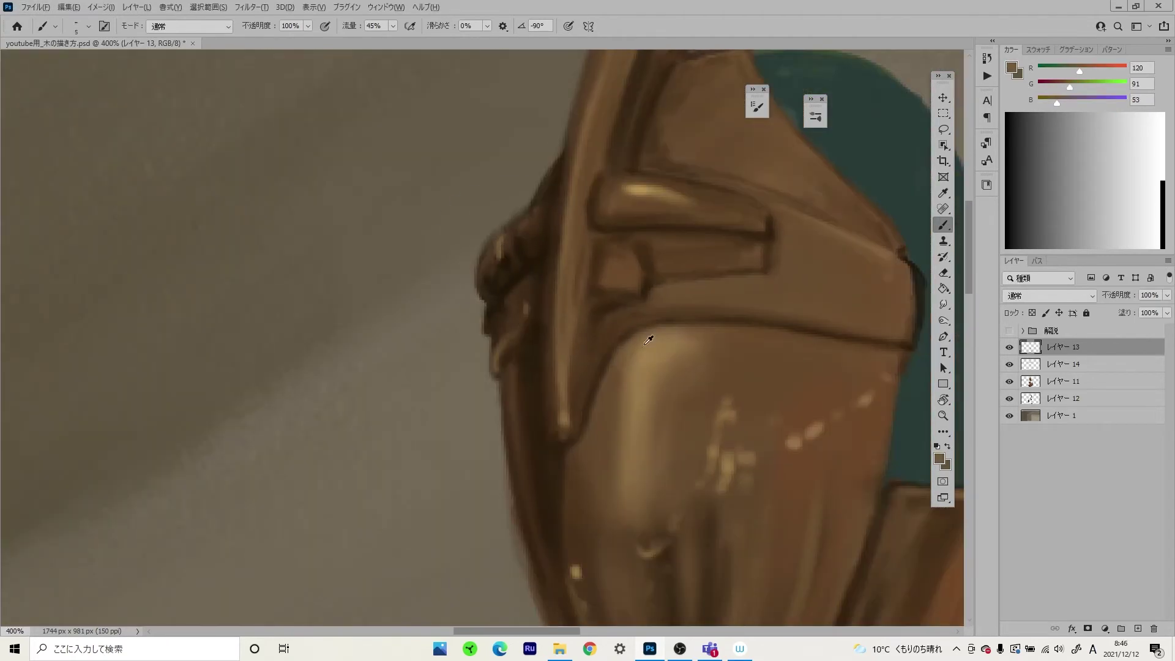
{"action": "left_click_drag", "start_coordinate": [649, 340], "coordinate": [566, 336]}
{"action": "left_click", "coordinate": [537, 253], "text": "alt"}
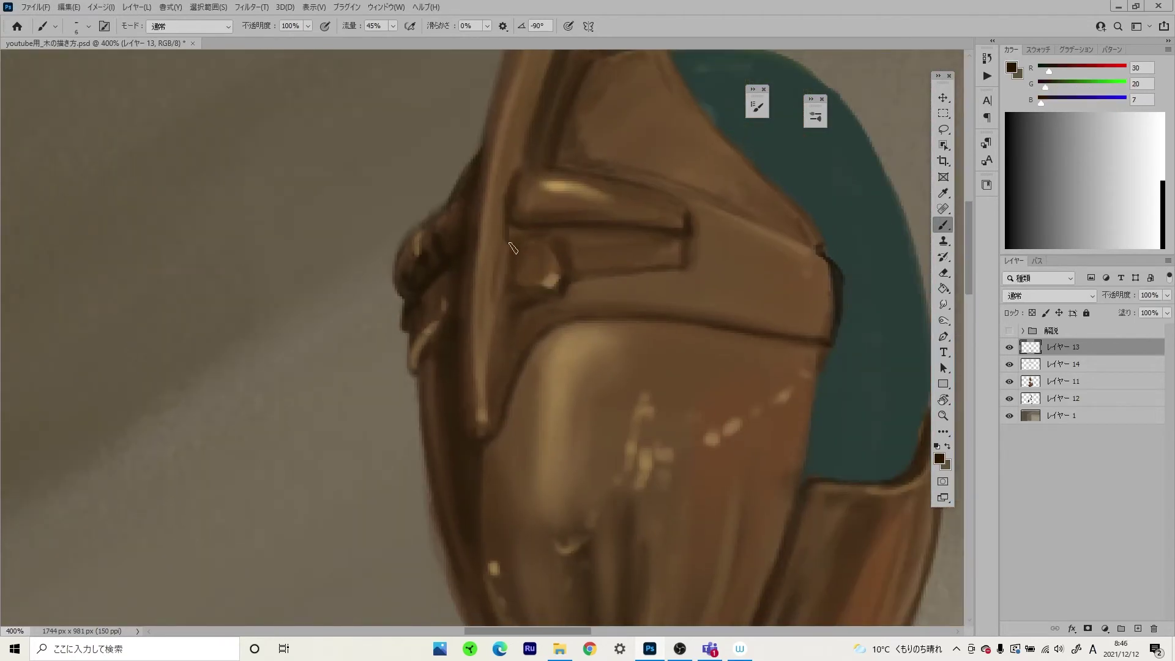
{"action": "left_click_drag", "start_coordinate": [514, 205], "coordinate": [684, 219]}
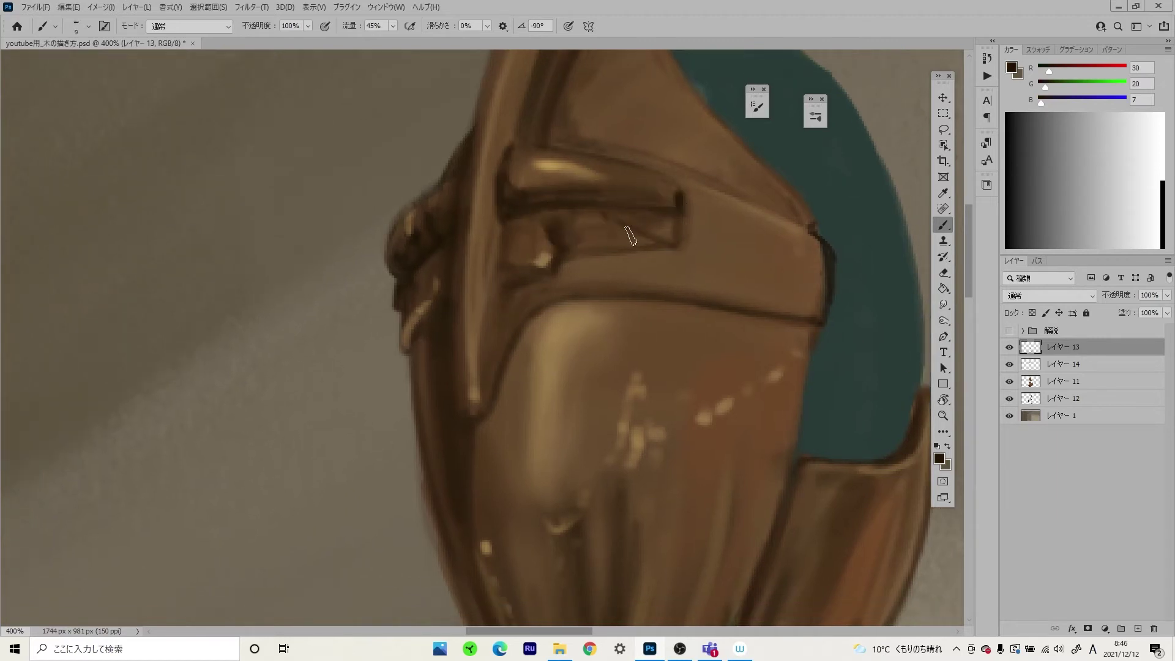
- Darken the line along the helmet's lower edge with a sampled dark brown
{"action": "scroll", "coordinate": [636, 236], "scroll_direction": "up", "scroll_amount": 1}
{"action": "left_click", "coordinate": [524, 275], "text": "alt"}
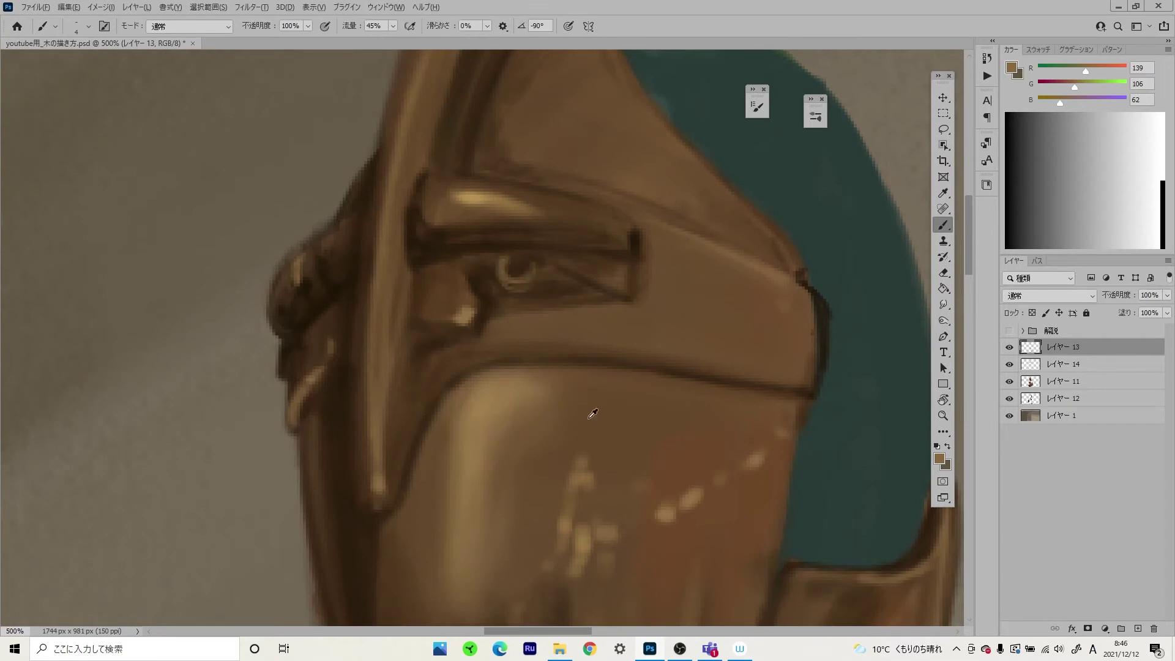
{"action": "left_click", "coordinate": [491, 274], "text": "alt"}
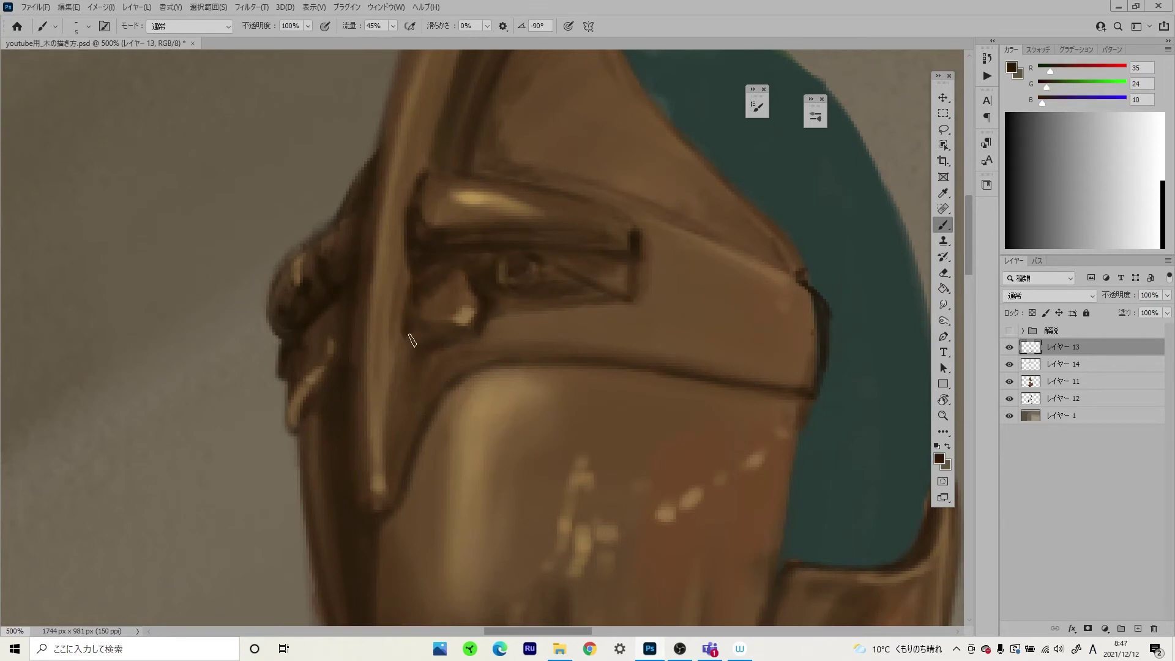
{"action": "left_click", "coordinate": [477, 314], "text": "alt"}
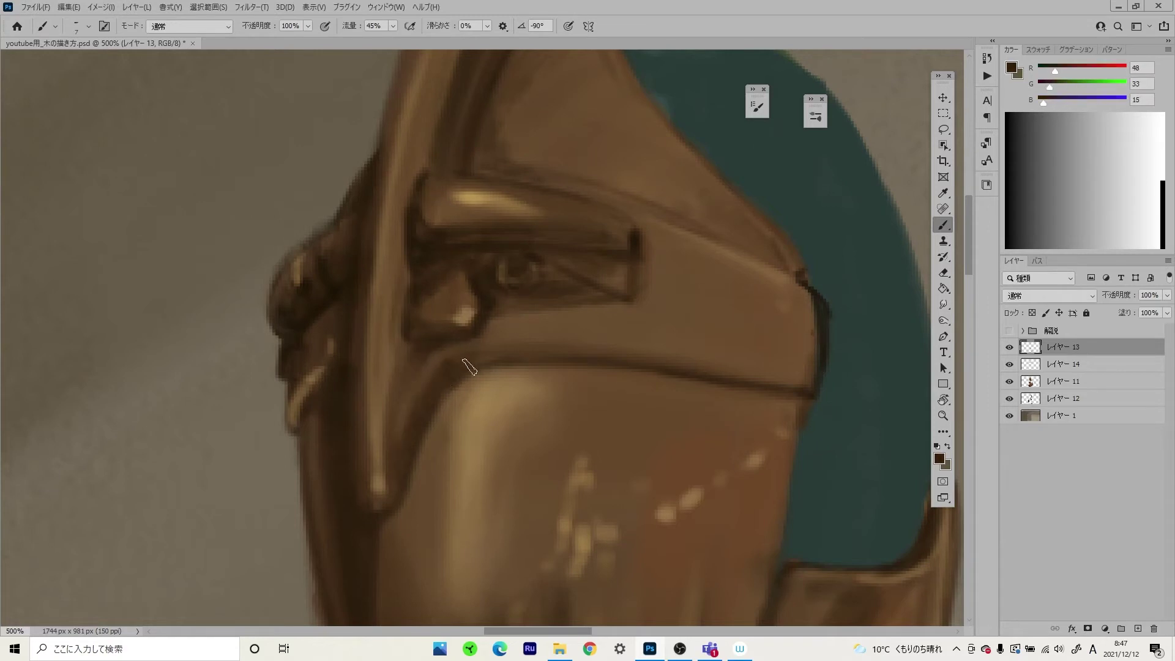
{"action": "left_click_drag", "start_coordinate": [468, 367], "coordinate": [713, 382]}
- Paint a round rivet on the helmet band and shade it with dark brown
{"action": "left_click", "coordinate": [758, 338], "text": "alt"}
{"action": "mouse_move", "coordinate": [697, 336]}
{"action": "left_mouse_down"}
{"action": "mouse_move", "coordinate": [764, 357]}
{"action": "mouse_move", "coordinate": [790, 318]}
{"action": "mouse_move", "coordinate": [768, 343]}
{"action": "mouse_move", "coordinate": [775, 321]}
{"action": "mouse_move", "coordinate": [803, 368]}
{"action": "left_mouse_up"}
{"action": "left_click", "coordinate": [799, 379], "text": "alt"}
{"action": "left_click", "coordinate": [795, 342], "text": "alt"}
{"action": "left_click", "coordinate": [814, 300], "text": "alt"}
{"action": "key", "text": "ctrl+minus"}
{"action": "key", "text": "ctrl+minus"}
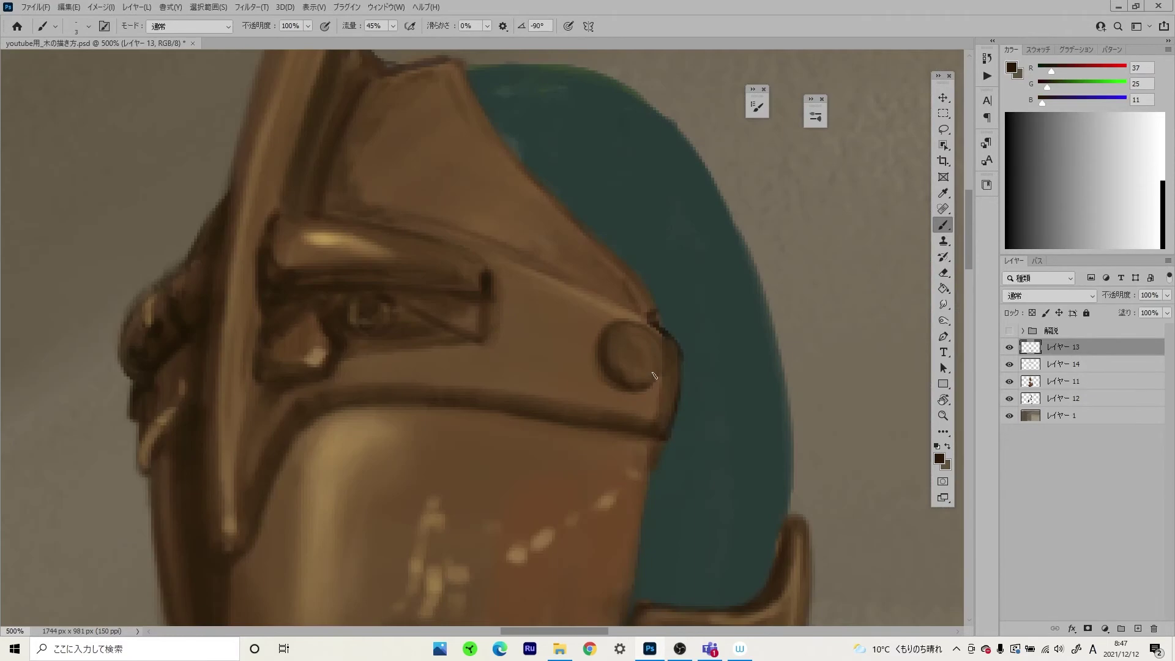
{"action": "key", "text": "ctrl+minus"}
{"action": "key", "text": "ctrl+0"}
{"action": "scroll", "coordinate": [502, 269], "scroll_direction": "up", "scroll_amount": 5}
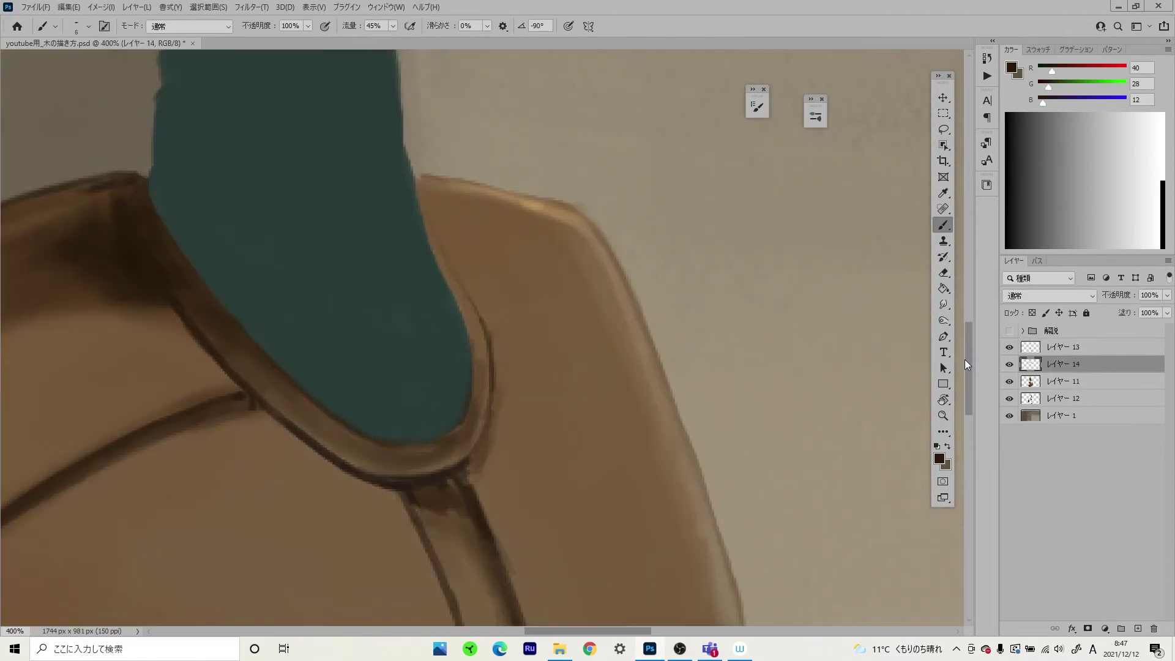
- Make レイヤー 11 active, pick a brush, and lock its transparent pixels
{"action": "left_click", "coordinate": [1063, 380]}
{"action": "right_click", "coordinate": [587, 144]}
{"action": "left_click", "coordinate": [677, 294]}
{"action": "scroll", "coordinate": [677, 294], "scroll_direction": "down", "scroll_amount": 3}
{"action": "double_click", "coordinate": [677, 294]}
{"action": "key", "text": "slash"}
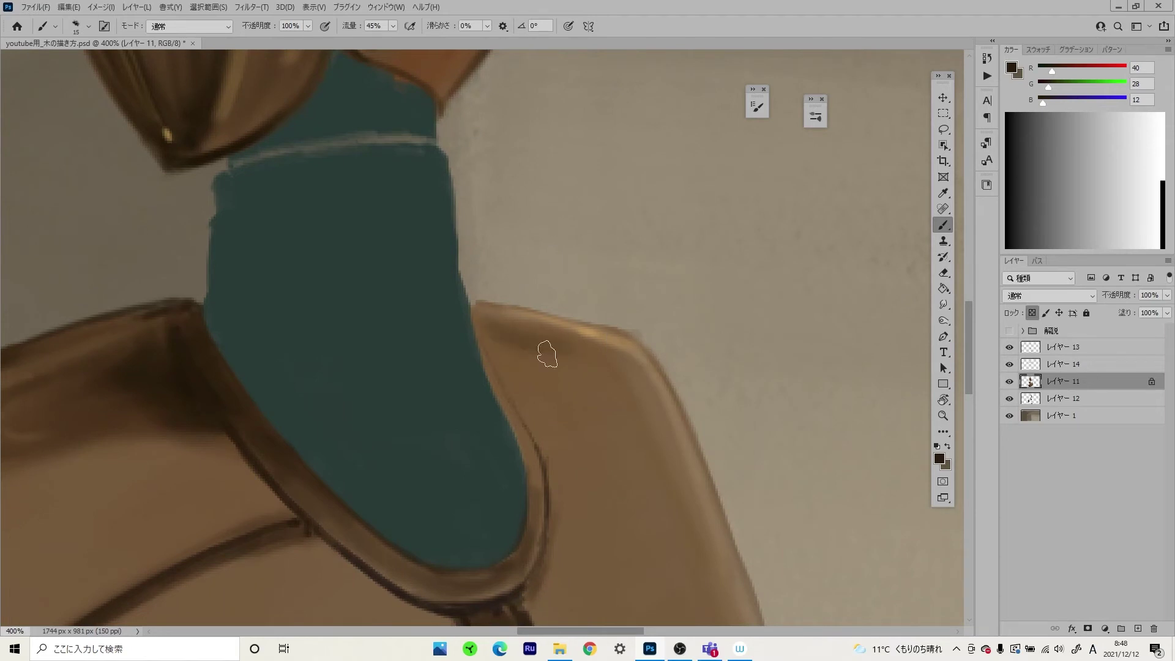
{"action": "key", "text": "ctrl+minus"}
{"action": "key", "text": "ctrl+minus"}
{"action": "key", "text": "ctrl+minus"}
{"action": "key", "text": "ctrl+plus"}
{"action": "key", "text": "ctrl+plus"}
{"action": "key", "text": "ctrl+plus"}
{"action": "key", "text": "ctrl+minus"}
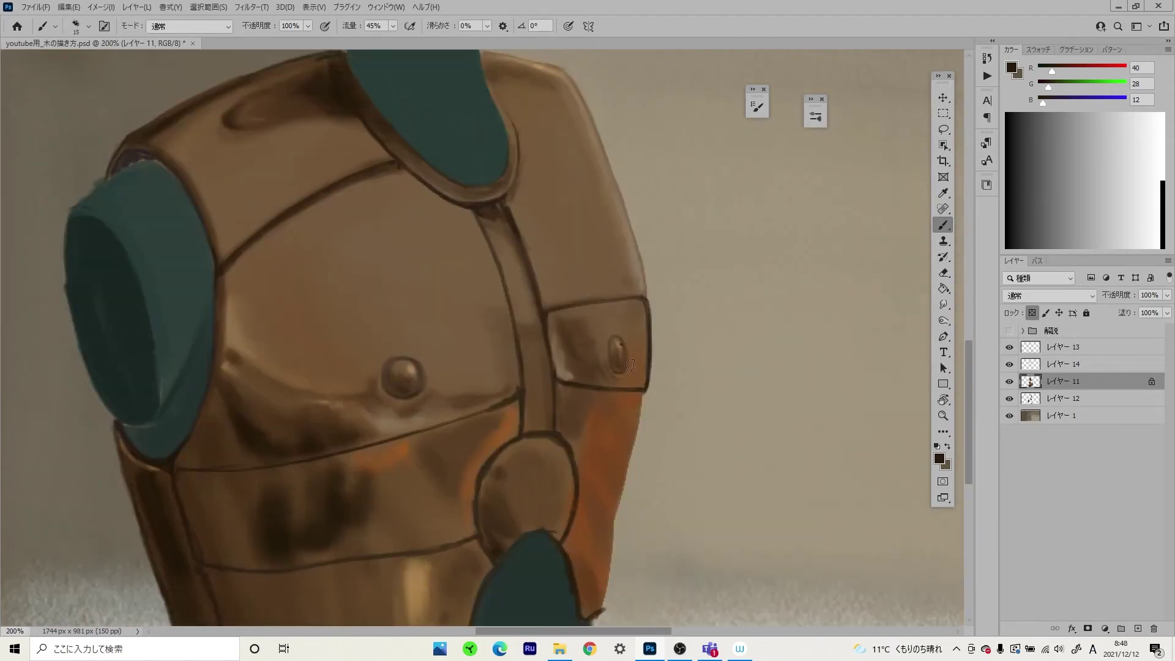
{"action": "key", "text": "ctrl+plus"}
- Brighten the highlight on the round joint knob with a pale brown
{"action": "left_click", "coordinate": [592, 244], "text": "alt"}
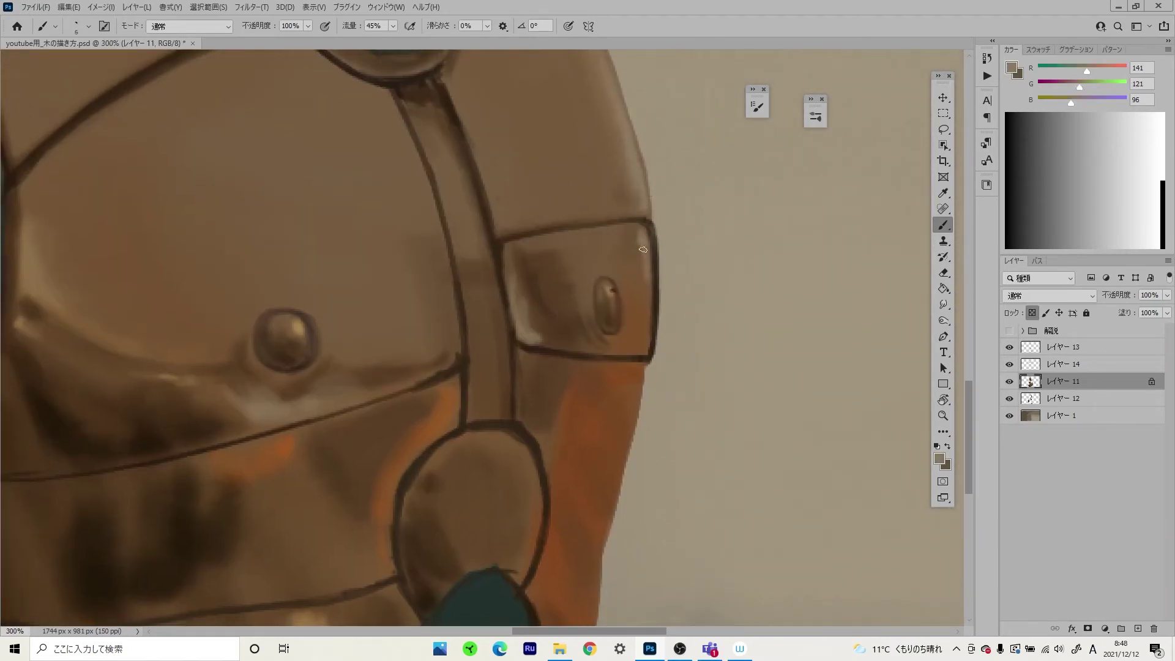
{"action": "scroll", "coordinate": [642, 250], "scroll_direction": "down", "scroll_amount": 2}
{"action": "key", "text": "ctrl+minus"}
{"action": "left_click", "coordinate": [517, 370], "text": "alt"}
{"action": "key", "text": "ctrl+plus"}
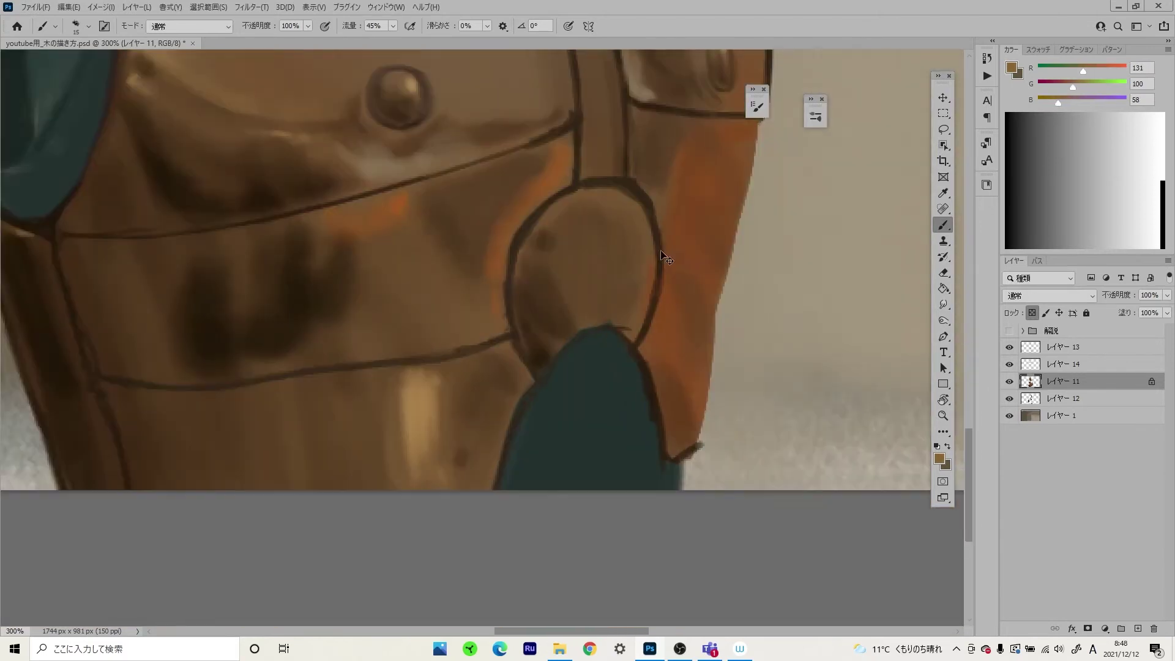
{"action": "left_click_drag", "start_coordinate": [661, 257], "coordinate": [407, 287]}
{"action": "left_click_drag", "start_coordinate": [445, 184], "coordinate": [424, 286]}
{"action": "left_click", "coordinate": [434, 251], "text": "alt"}
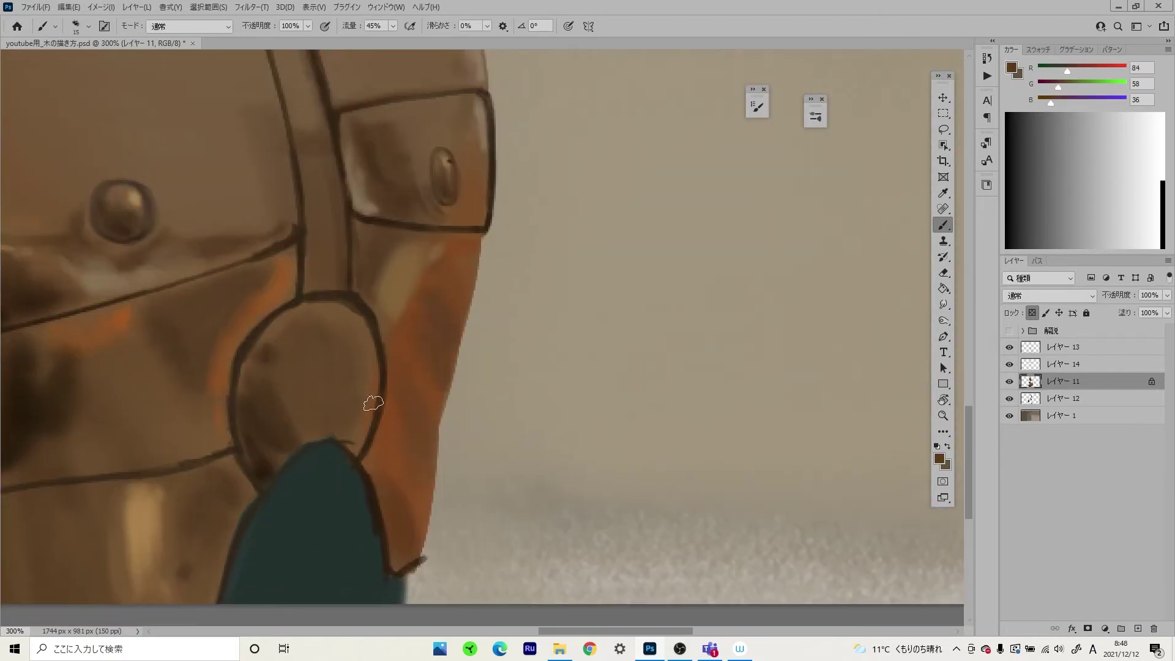
{"action": "mouse_move", "coordinate": [428, 263]}
{"action": "left_mouse_down"}
{"action": "mouse_move", "coordinate": [403, 359]}
{"action": "mouse_move", "coordinate": [413, 422]}
{"action": "left_mouse_up"}
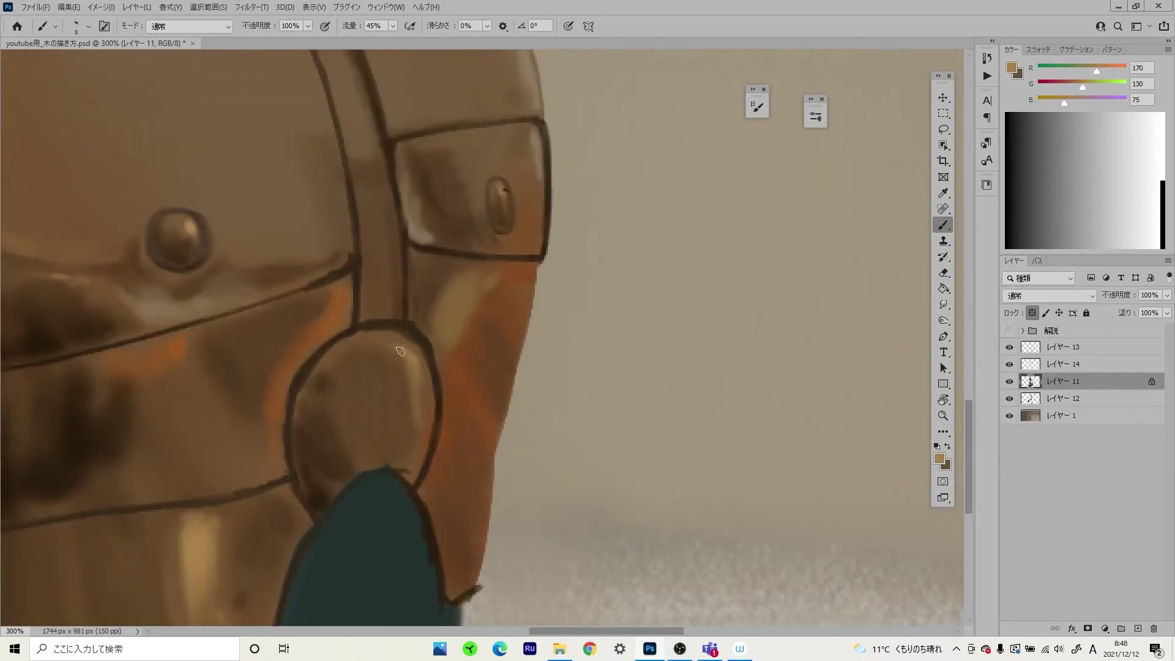
{"action": "left_click", "coordinate": [539, 138], "text": "alt"}
{"action": "left_click_drag", "start_coordinate": [404, 361], "coordinate": [430, 404]}
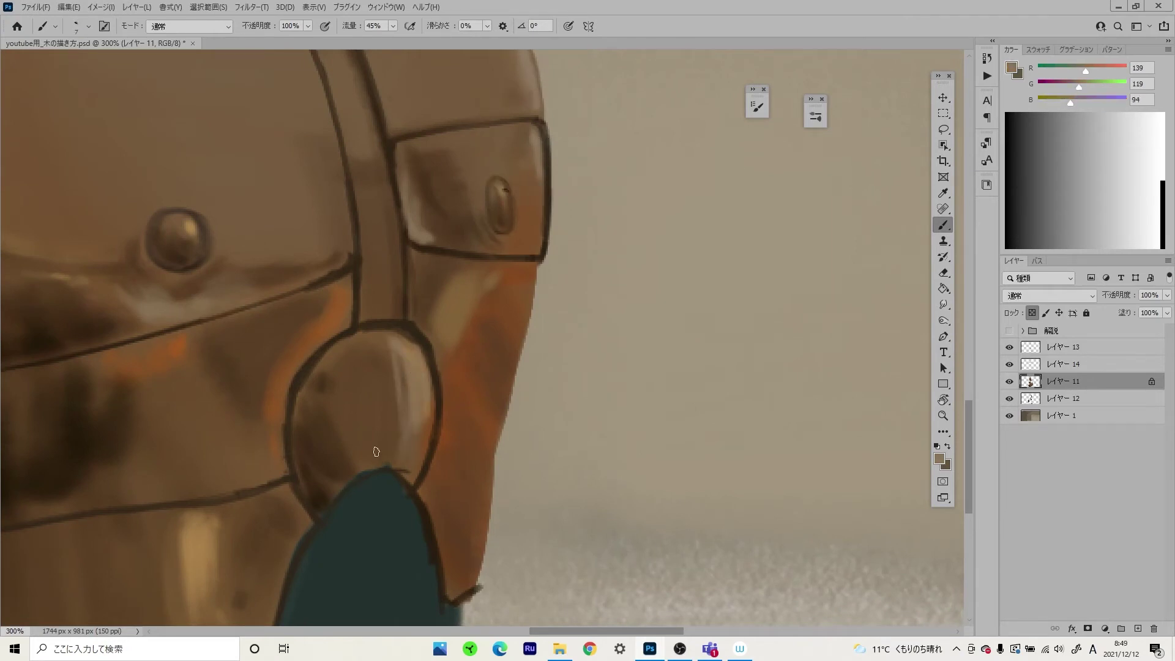
- Paint dark brown shading strokes across the chest armour
{"action": "left_click_drag", "start_coordinate": [287, 412], "coordinate": [443, 399]}
{"action": "left_click", "coordinate": [343, 334], "text": "alt"}
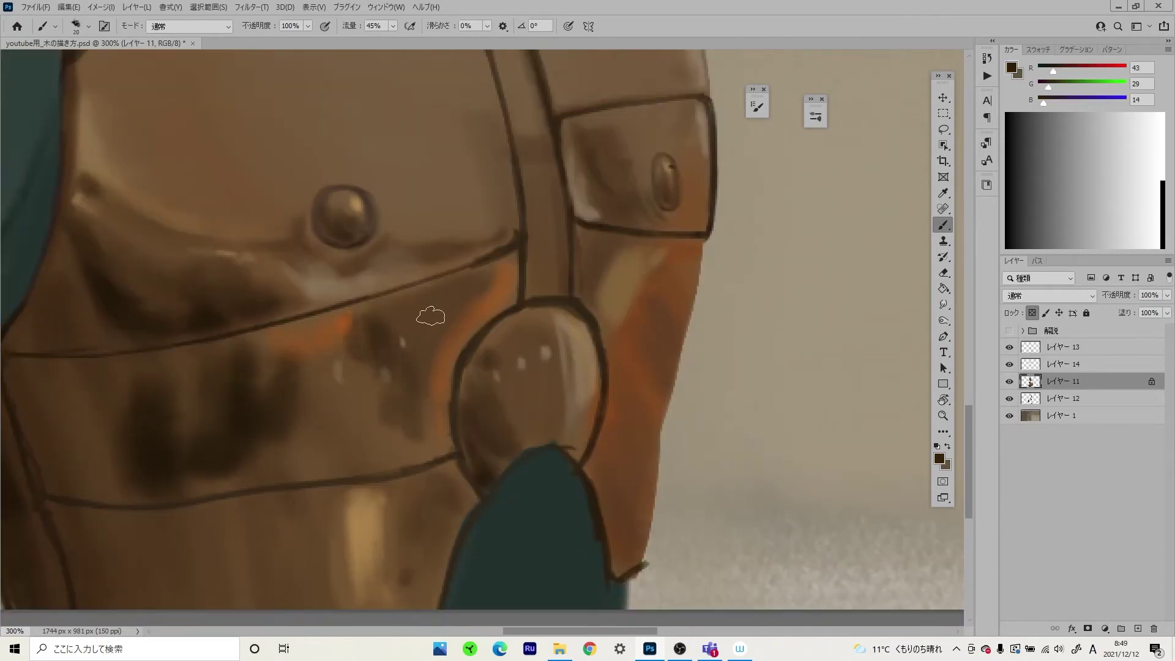
{"action": "scroll", "coordinate": [506, 344], "scroll_direction": "down", "scroll_amount": 1}
{"action": "left_click_drag", "start_coordinate": [331, 392], "coordinate": [539, 412]}
{"action": "scroll", "coordinate": [399, 283], "scroll_direction": "up", "scroll_amount": 1}
{"action": "mouse_move", "coordinate": [404, 202]}
{"action": "left_mouse_down"}
{"action": "mouse_move", "coordinate": [407, 299]}
{"action": "mouse_move", "coordinate": [486, 327]}
{"action": "left_mouse_up"}
{"action": "scroll", "coordinate": [486, 327], "scroll_direction": "up", "scroll_amount": 2}
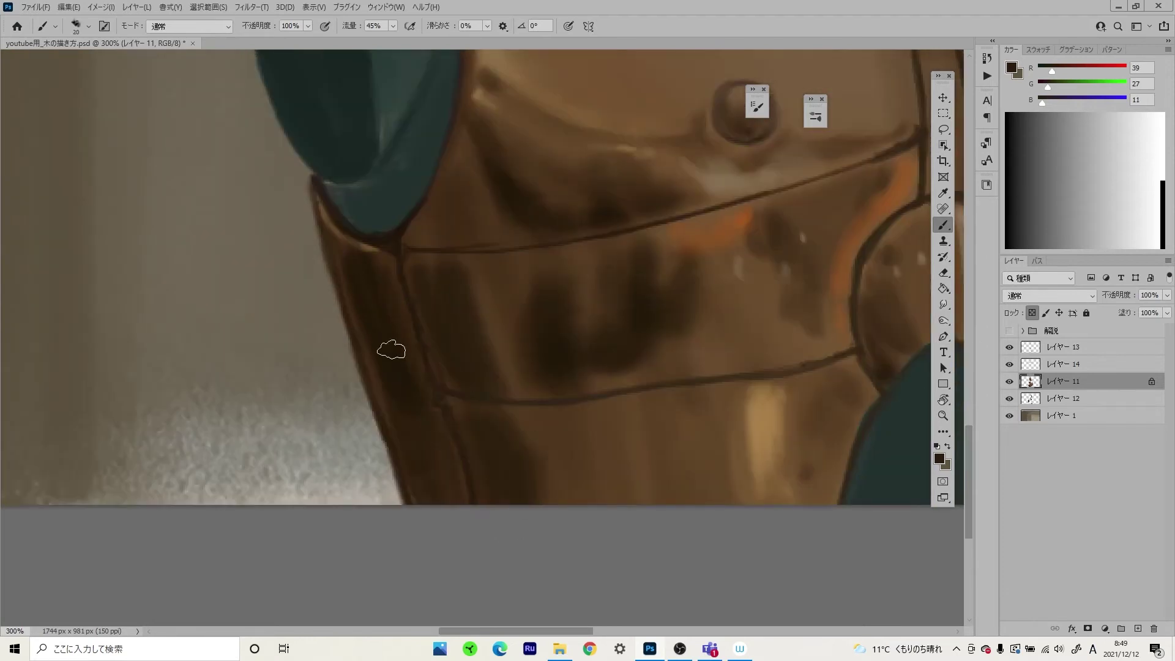
{"action": "scroll", "coordinate": [394, 341], "scroll_direction": "up", "scroll_amount": 2}
{"action": "mouse_move", "coordinate": [532, 320]}
{"action": "left_mouse_down"}
{"action": "mouse_move", "coordinate": [473, 300]}
{"action": "mouse_move", "coordinate": [482, 255]}
{"action": "left_mouse_up"}
{"action": "scroll", "coordinate": [482, 255], "scroll_direction": "down", "scroll_amount": 1}
- Add dark strokes along the armour's side, adjusting brush size for detail
{"action": "left_click", "coordinate": [452, 235], "text": "alt"}
{"action": "key", "text": "]"}
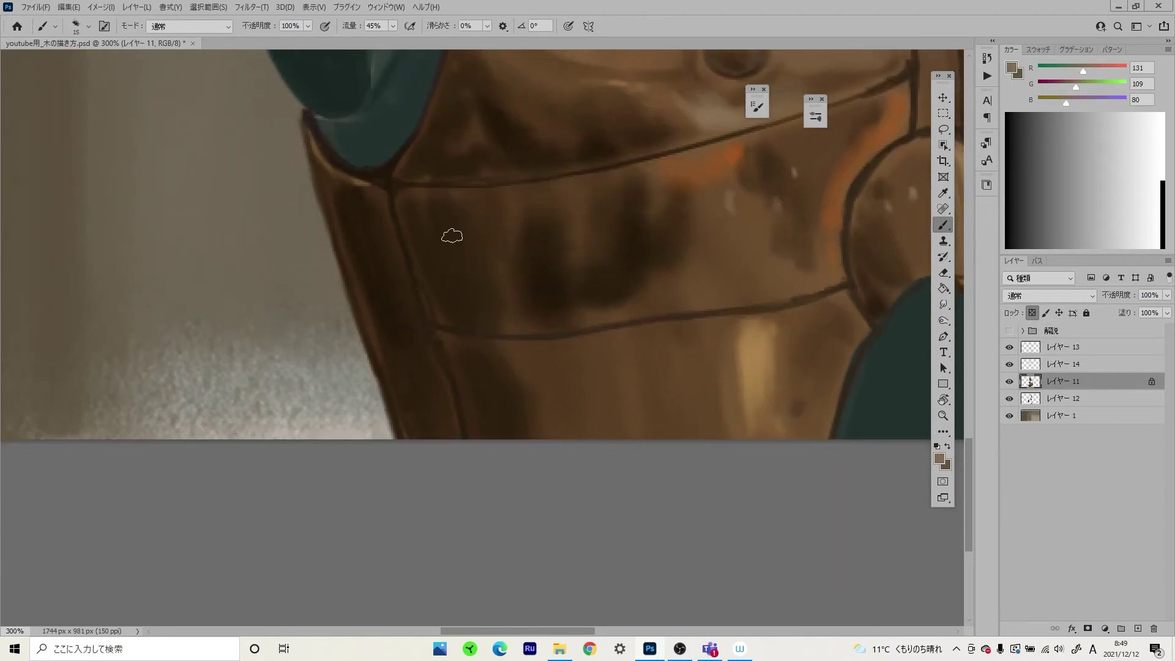
{"action": "left_click", "coordinate": [454, 238], "text": "alt"}
{"action": "key", "text": "]"}
{"action": "key", "text": "]"}
{"action": "key", "text": "]"}
{"action": "scroll", "coordinate": [493, 288], "scroll_direction": "down", "scroll_amount": 2}
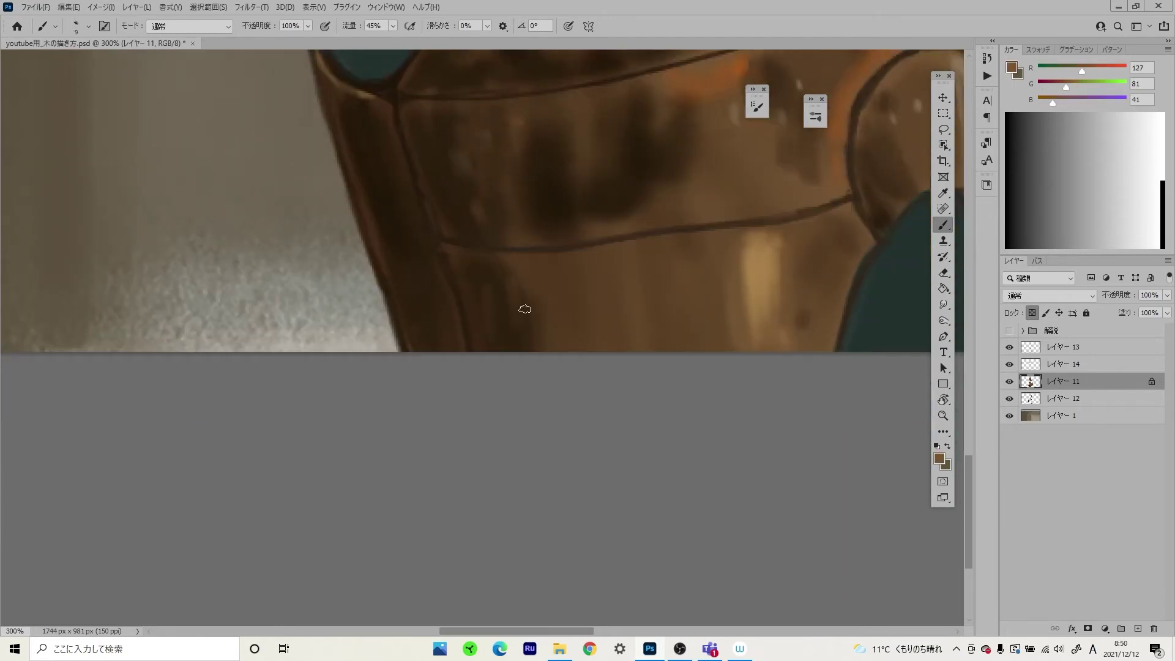
{"action": "left_click", "coordinate": [569, 242], "text": "alt"}
{"action": "key", "text": "]"}
{"action": "key", "text": "]"}
{"action": "scroll", "coordinate": [643, 312], "scroll_direction": "down", "scroll_amount": 1}
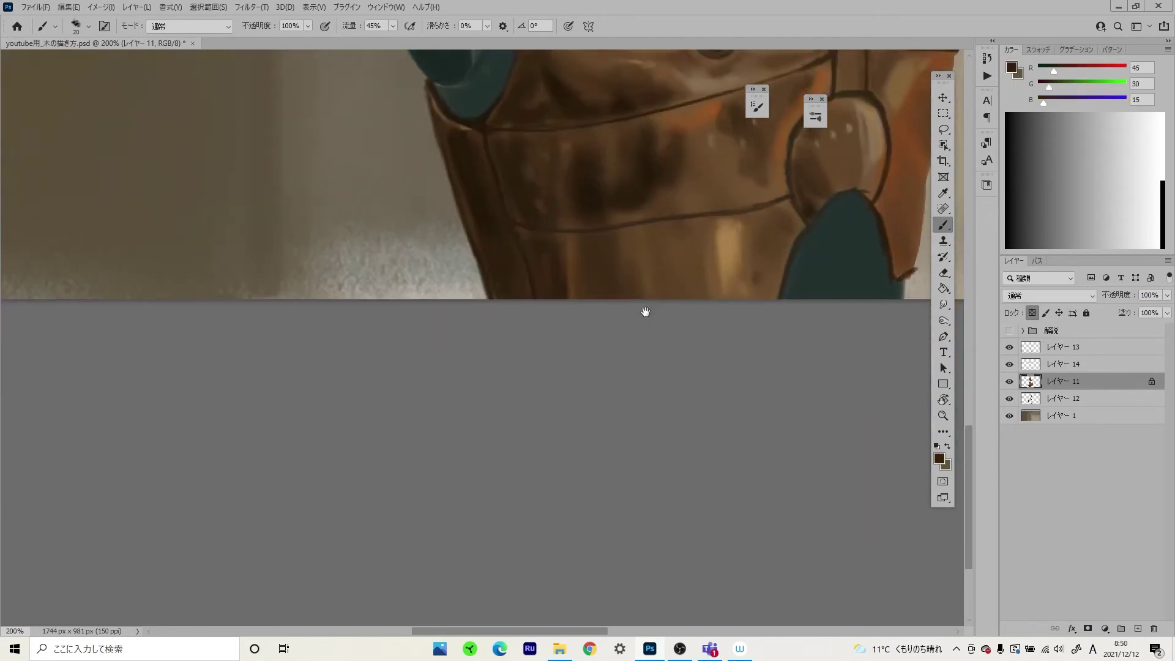
{"action": "scroll", "coordinate": [646, 202], "scroll_direction": "left", "scroll_amount": 2}
{"action": "key", "text": "bracketleft"}
{"action": "key", "text": "bracketleft"}
{"action": "key", "text": "bracketleft"}
{"action": "scroll", "coordinate": [420, 320], "scroll_direction": "up", "scroll_amount": 3}
{"action": "scroll", "coordinate": [389, 394], "scroll_direction": "right", "scroll_amount": 2}
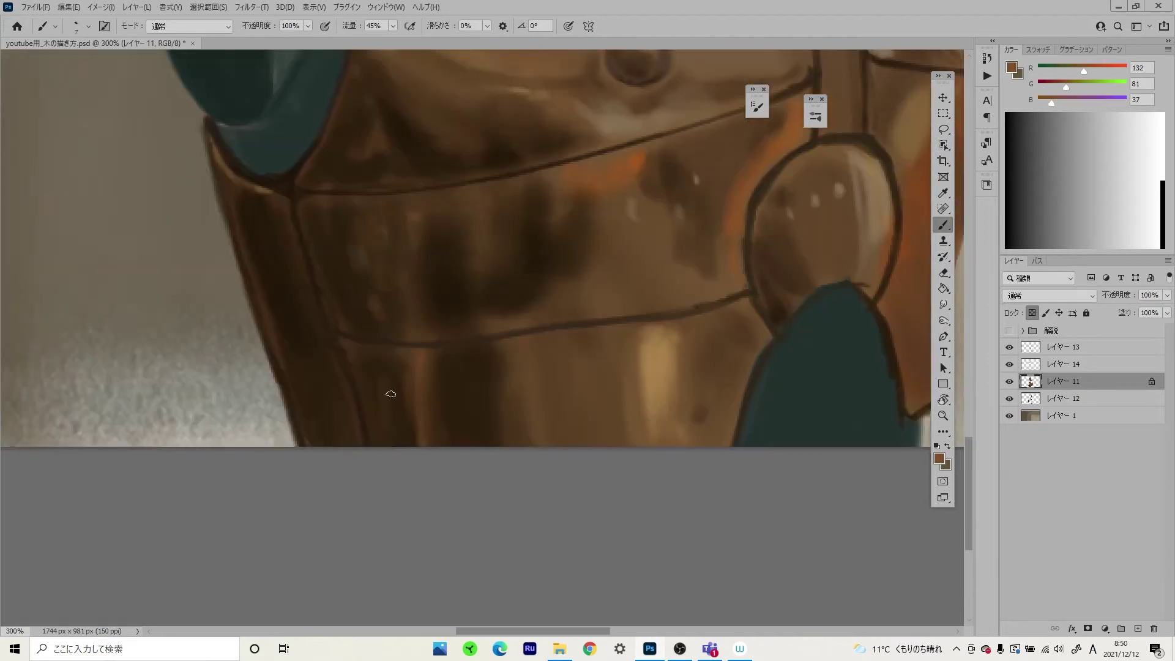
- Shade the lower chest band with warm orange-brown and dark brown streaks
{"action": "left_click", "coordinate": [454, 265], "text": "alt"}
{"action": "key", "text": "bracketleft"}
{"action": "scroll", "coordinate": [288, 358], "scroll_direction": "left", "scroll_amount": 2}
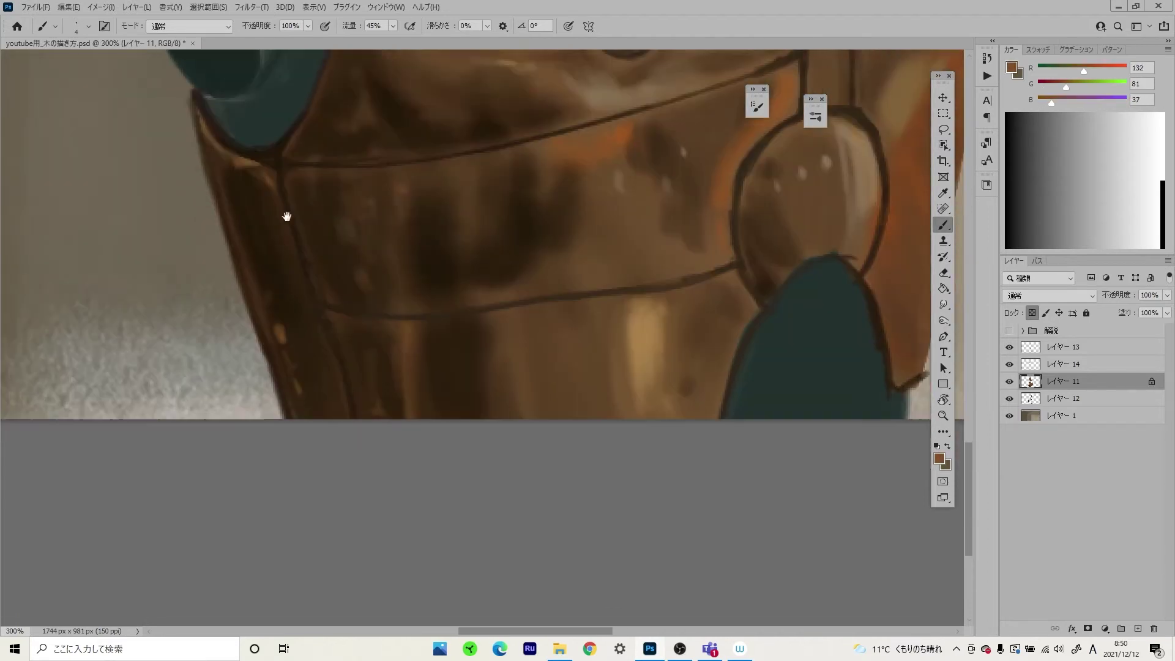
{"action": "scroll", "coordinate": [419, 425], "scroll_direction": "up", "scroll_amount": 2}
{"action": "scroll", "coordinate": [419, 425], "scroll_direction": "down", "scroll_amount": 2}
{"action": "left_click", "coordinate": [583, 394], "text": "alt"}
{"action": "key", "text": "bracketright"}
{"action": "key", "text": "bracketright"}
{"action": "key", "text": "bracketright"}
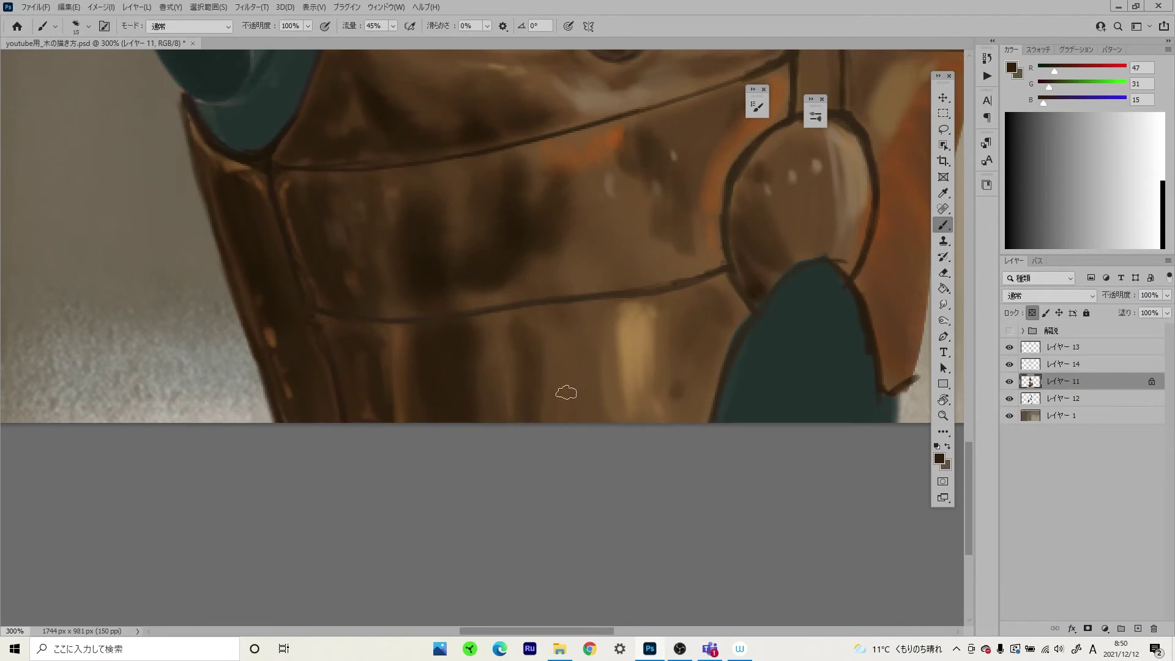
{"action": "key", "text": "bracketright"}
{"action": "key", "text": "bracketright"}
{"action": "key", "text": "bracketright"}
{"action": "key", "text": "ctrl+minus"}
{"action": "key", "text": "ctrl+minus"}
{"action": "key", "text": "ctrl+minus"}
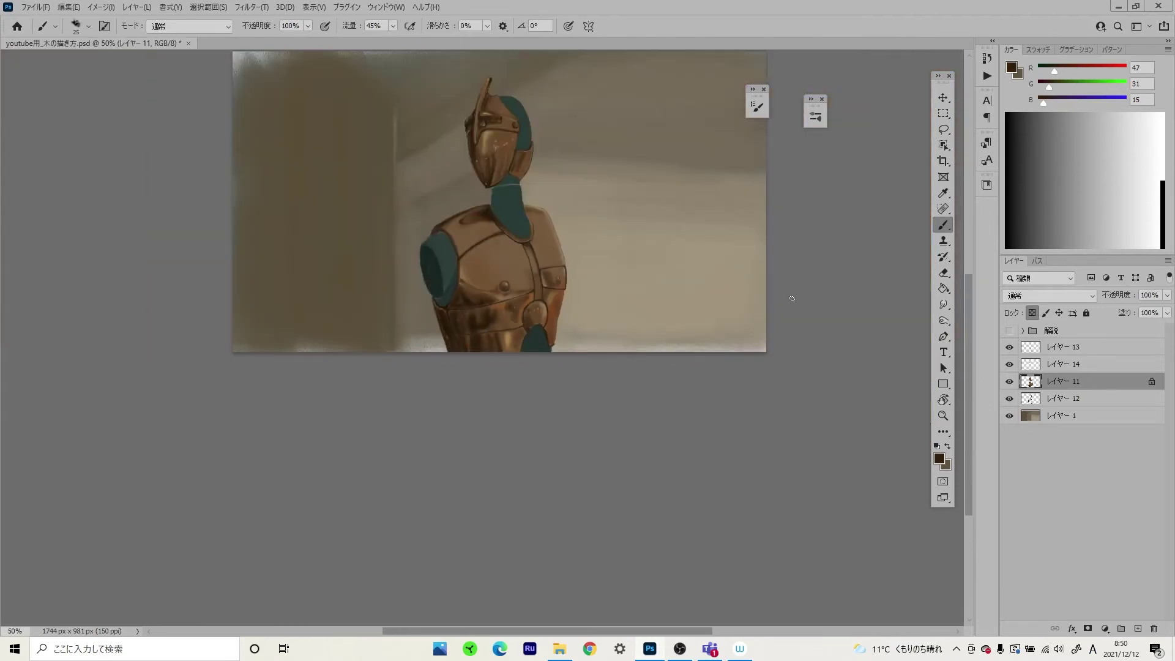
- Zoom in on the chest armour and sample rusty orange, light tan and pale highlight colours
{"action": "key", "text": "ctrl+plus"}
{"action": "key", "text": "ctrl+plus"}
{"action": "key", "text": "ctrl+plus"}
{"action": "key", "text": "bracketright"}
{"action": "key", "text": "bracketright"}
{"action": "key", "text": "bracketright"}
{"action": "left_click", "coordinate": [539, 236], "text": "alt"}
{"action": "key", "text": "ctrl+minus"}
{"action": "key", "text": "ctrl+plus"}
{"action": "left_click_drag", "start_coordinate": [486, 301], "coordinate": [553, 480]}
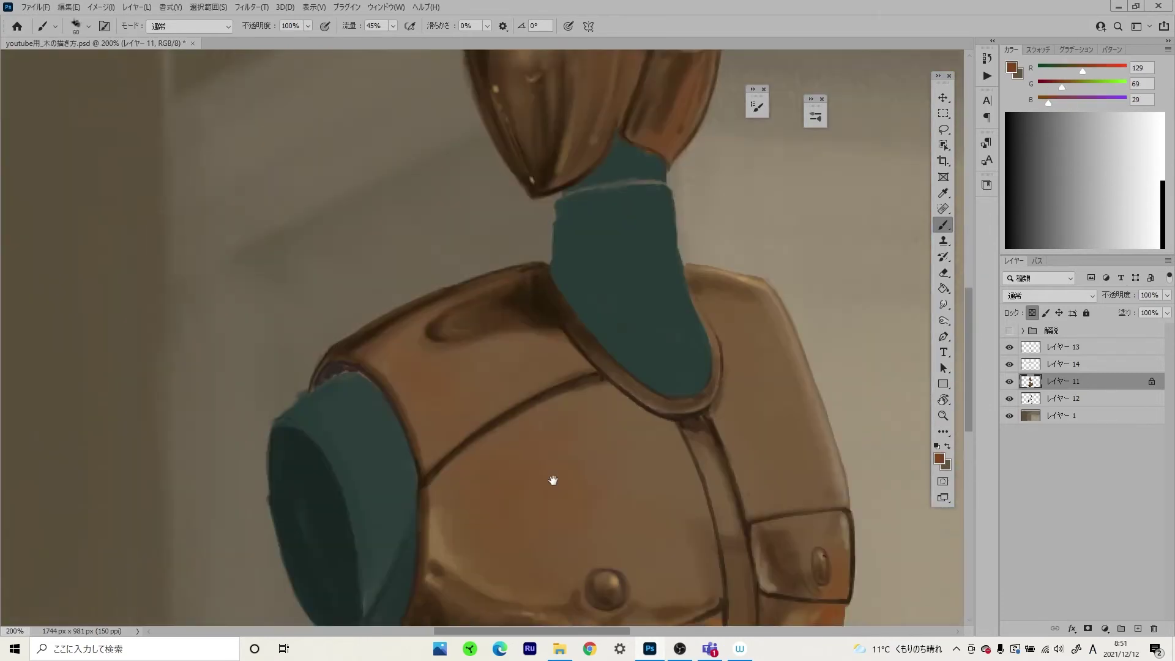
{"action": "key", "text": "ctrl+minus"}
{"action": "key", "text": "ctrl+minus"}
{"action": "key", "text": "ctrl+minus"}
{"action": "key", "text": "ctrl+plus"}
{"action": "key", "text": "ctrl+plus"}
{"action": "key", "text": "ctrl+plus"}
{"action": "left_click", "coordinate": [324, 277], "text": "alt"}
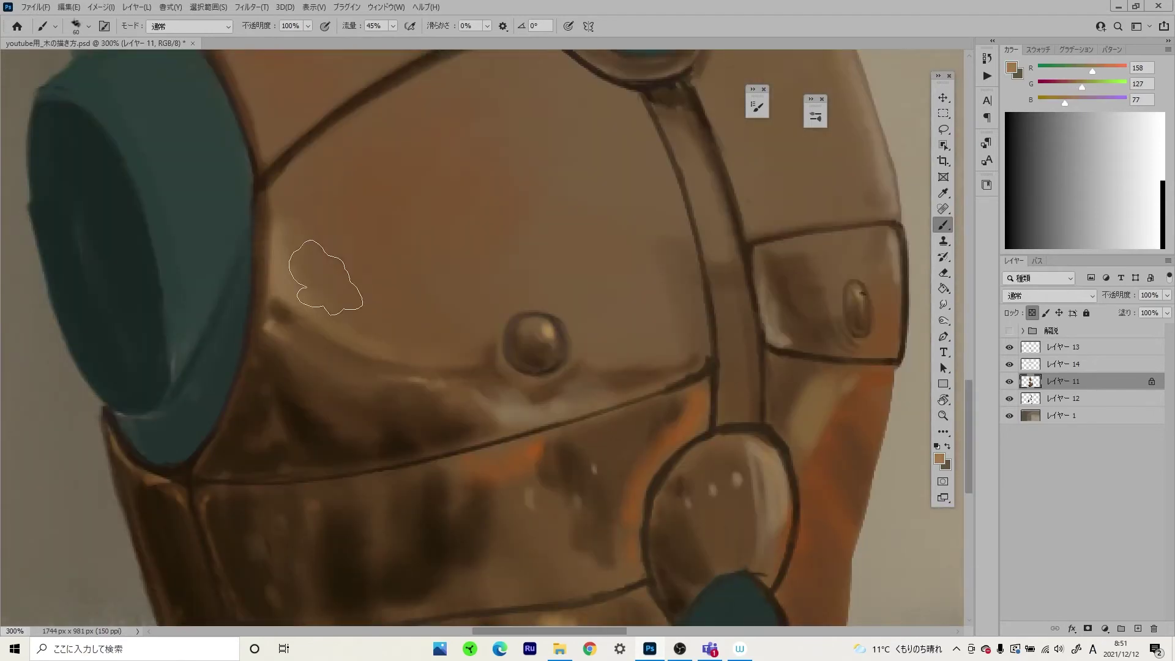
{"action": "left_click", "coordinate": [274, 280], "text": "alt"}
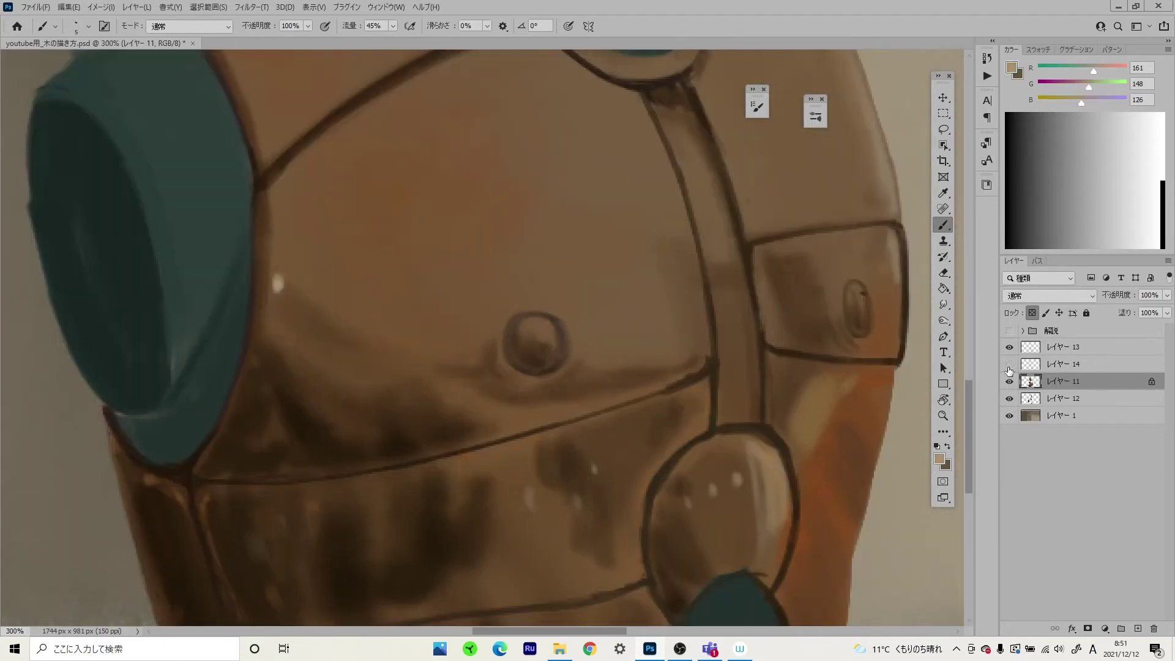
{"action": "key", "text": "ctrl+z"}
- Sample bronze tones and set a pale cream highlight as the foreground colour
{"action": "scroll", "coordinate": [470, 331], "scroll_direction": "down", "scroll_amount": 5}
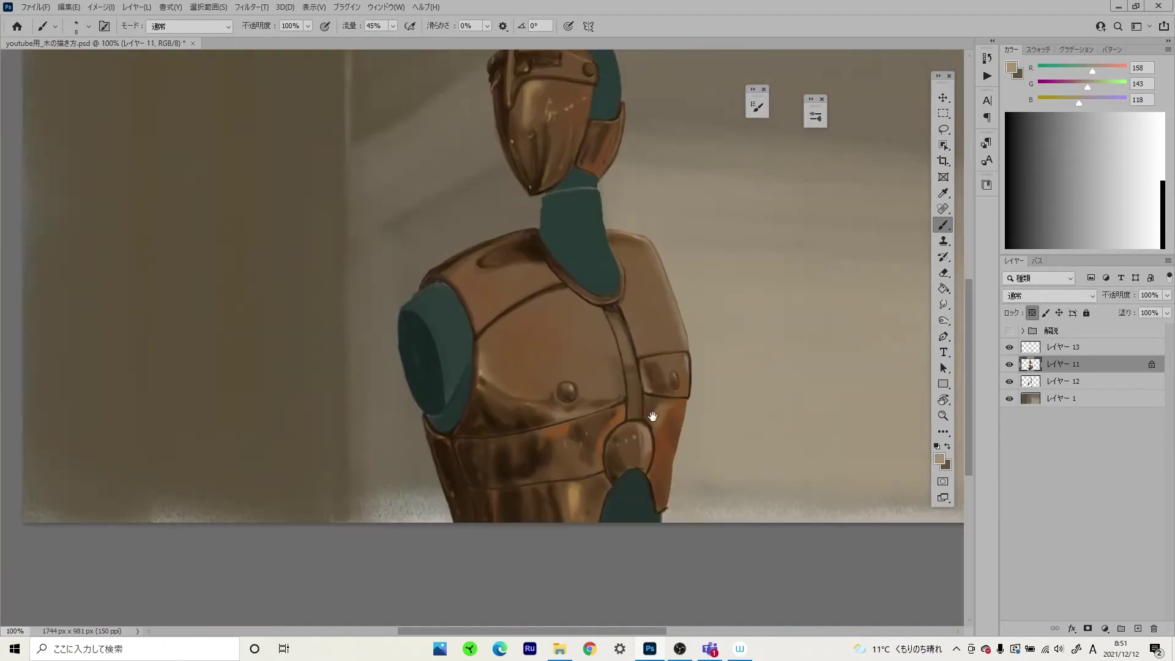
{"action": "scroll", "coordinate": [79, 387], "scroll_direction": "up", "scroll_amount": 6}
{"action": "left_click", "coordinate": [508, 220], "text": "alt"}
{"action": "left_click", "coordinate": [461, 268], "text": "alt"}
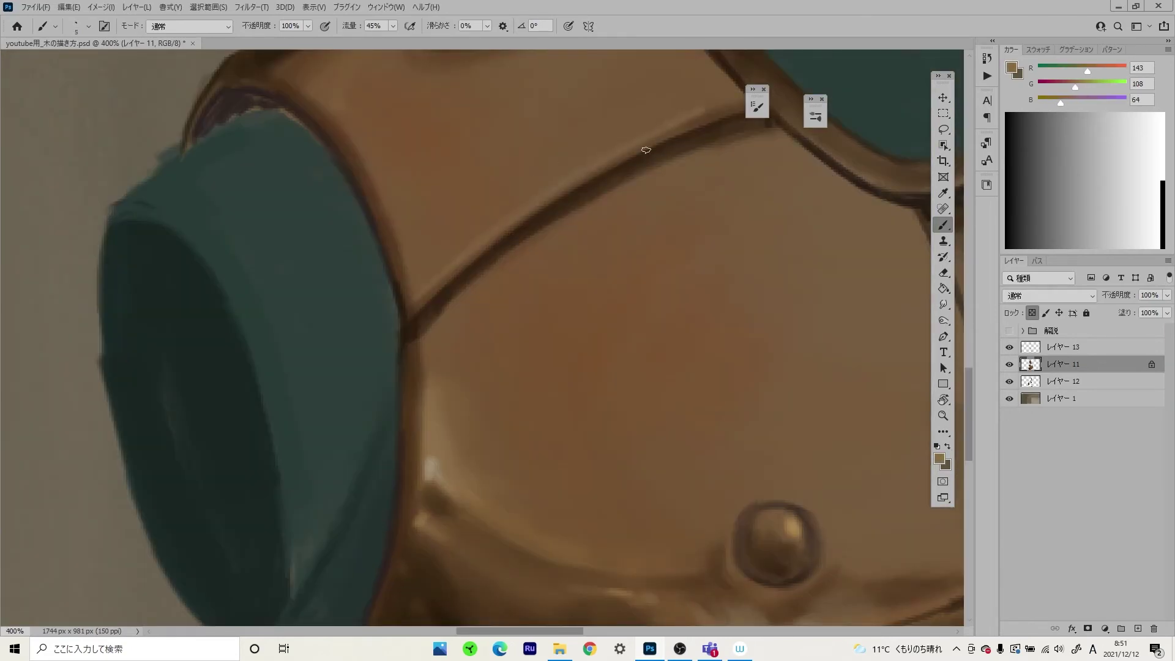
{"action": "scroll", "coordinate": [646, 150], "scroll_direction": "down", "scroll_amount": 5}
{"action": "scroll", "coordinate": [391, 353], "scroll_direction": "up", "scroll_amount": 5}
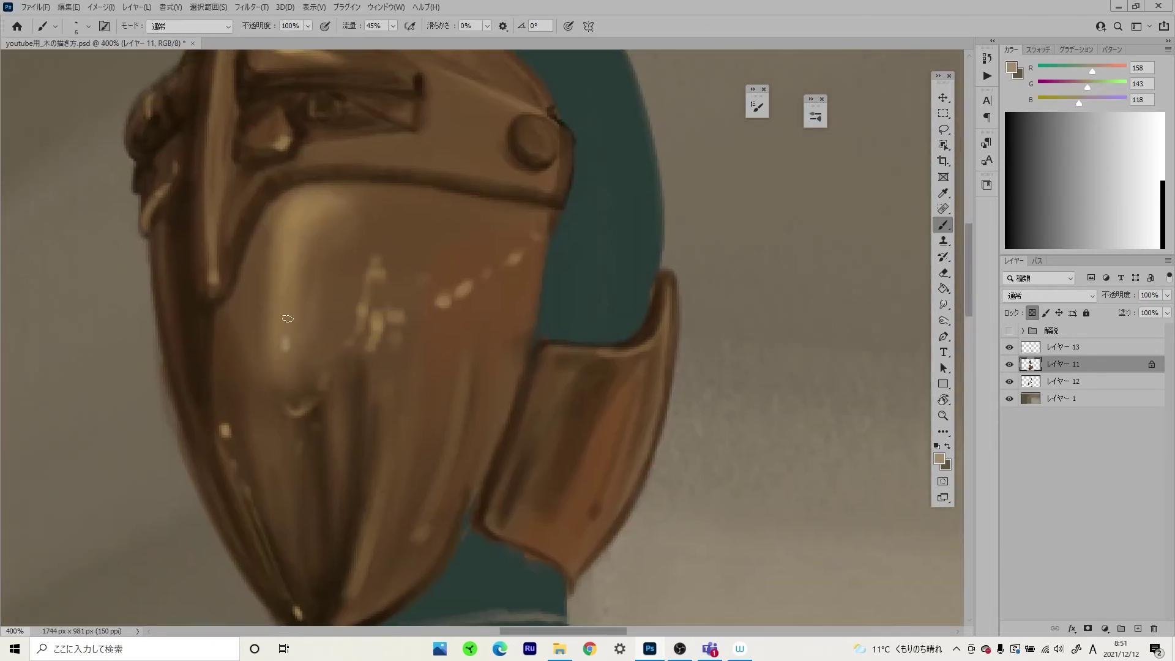
{"action": "left_click", "coordinate": [938, 459]}
{"action": "left_click", "coordinate": [223, 205]}
{"action": "left_click", "coordinate": [446, 181]}
- Paint small pale chest highlights, adding dots beside the chest rivet on a new layer
{"action": "scroll", "coordinate": [790, 346], "scroll_direction": "down", "scroll_amount": 2}
{"action": "scroll", "coordinate": [790, 346], "scroll_direction": "down", "scroll_amount": 3}
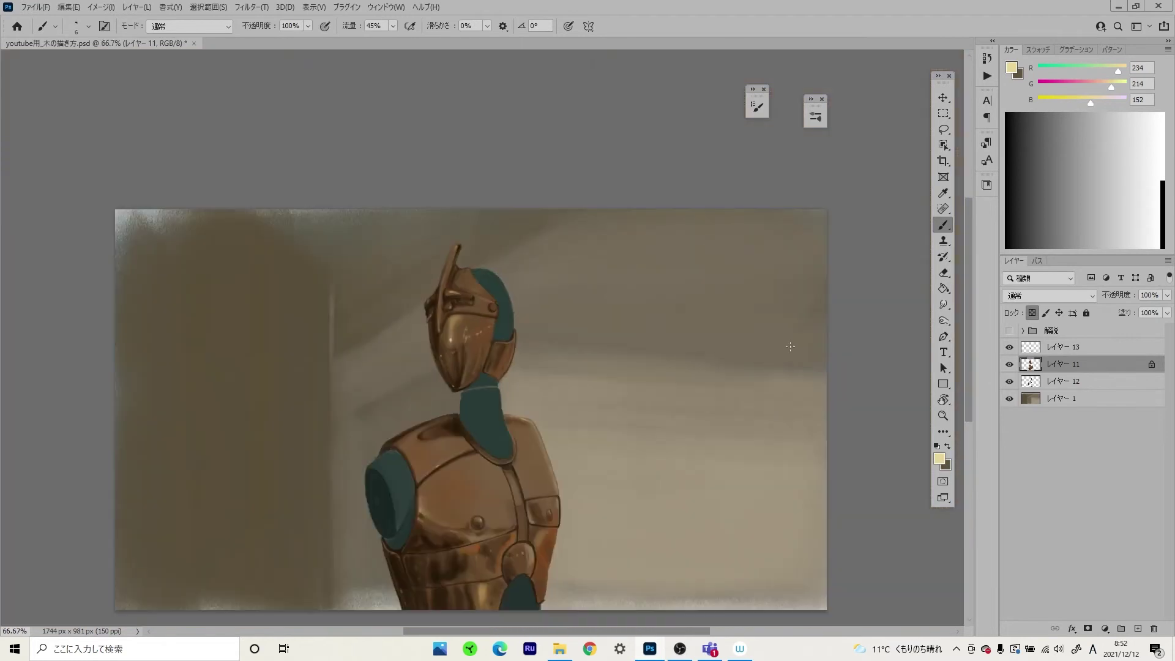
{"action": "scroll", "coordinate": [481, 384], "scroll_direction": "up", "scroll_amount": 1}
{"action": "scroll", "coordinate": [465, 318], "scroll_direction": "up", "scroll_amount": 4}
{"action": "scroll", "coordinate": [465, 318], "scroll_direction": "down", "scroll_amount": 3}
{"action": "scroll", "coordinate": [584, 428], "scroll_direction": "up", "scroll_amount": 3}
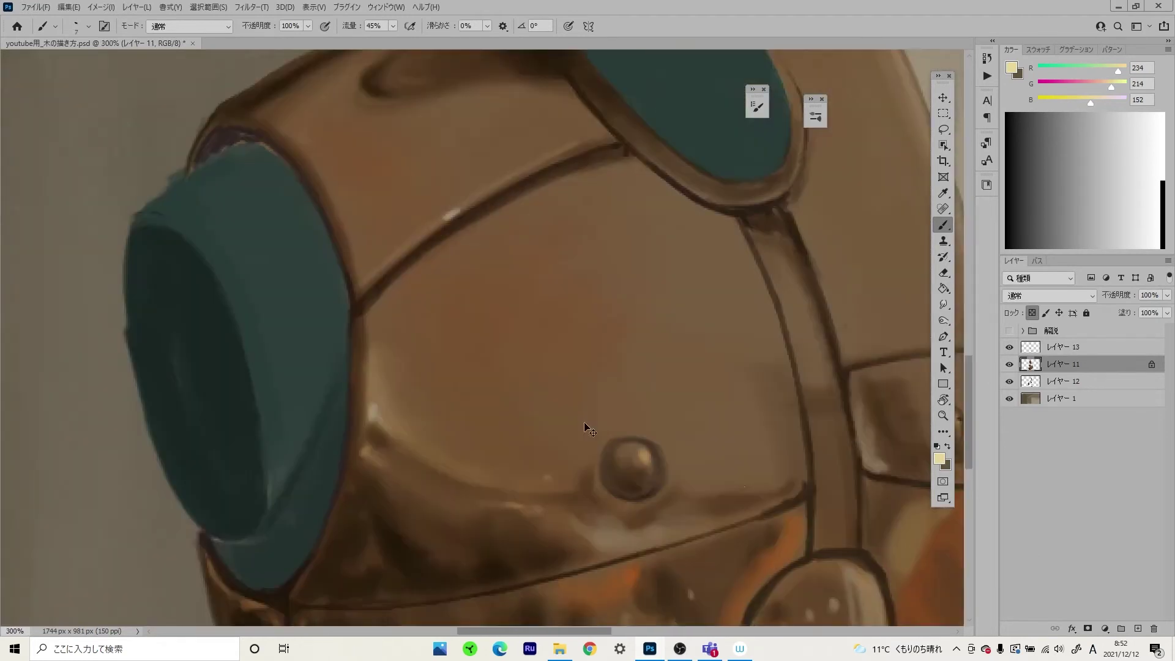
{"action": "left_click_drag", "start_coordinate": [583, 422], "coordinate": [466, 392]}
{"action": "key", "text": "ctrl+shift+alt+n"}
{"action": "left_click", "coordinate": [595, 435]}
{"action": "left_click", "coordinate": [614, 433]}
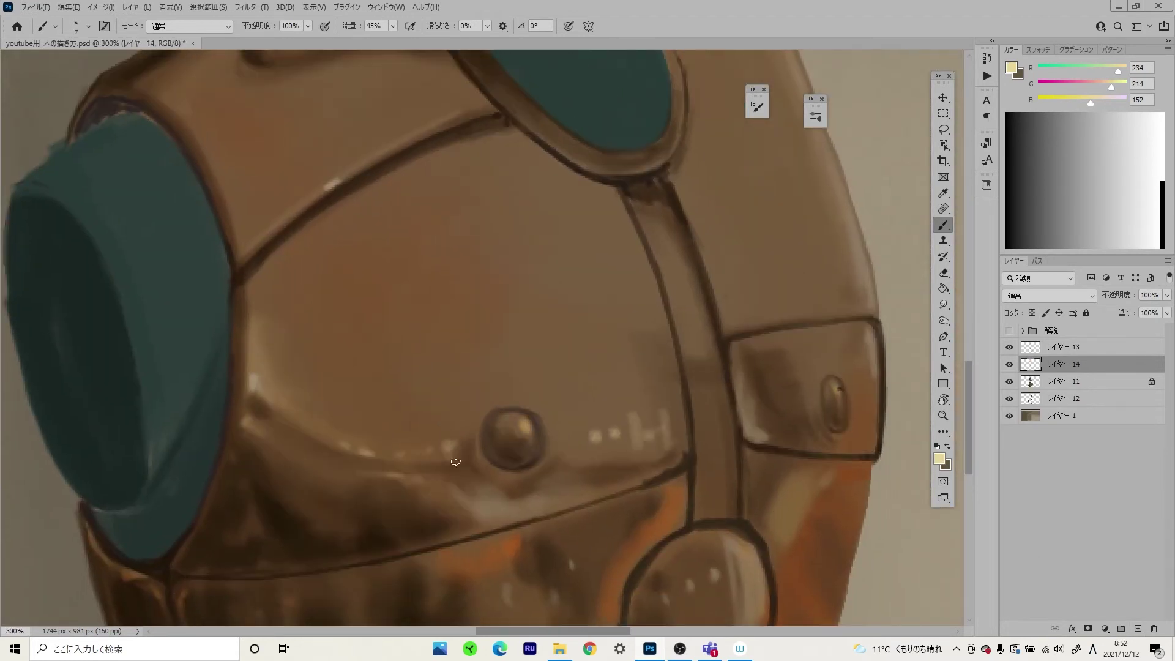
- Sample armour tones and paint small highlight strokes near the side-panel rivet
{"action": "scroll", "coordinate": [456, 461], "scroll_direction": "down", "scroll_amount": 2}
{"action": "scroll", "coordinate": [612, 428], "scroll_direction": "down", "scroll_amount": 2}
{"action": "scroll", "coordinate": [554, 381], "scroll_direction": "up", "scroll_amount": 3}
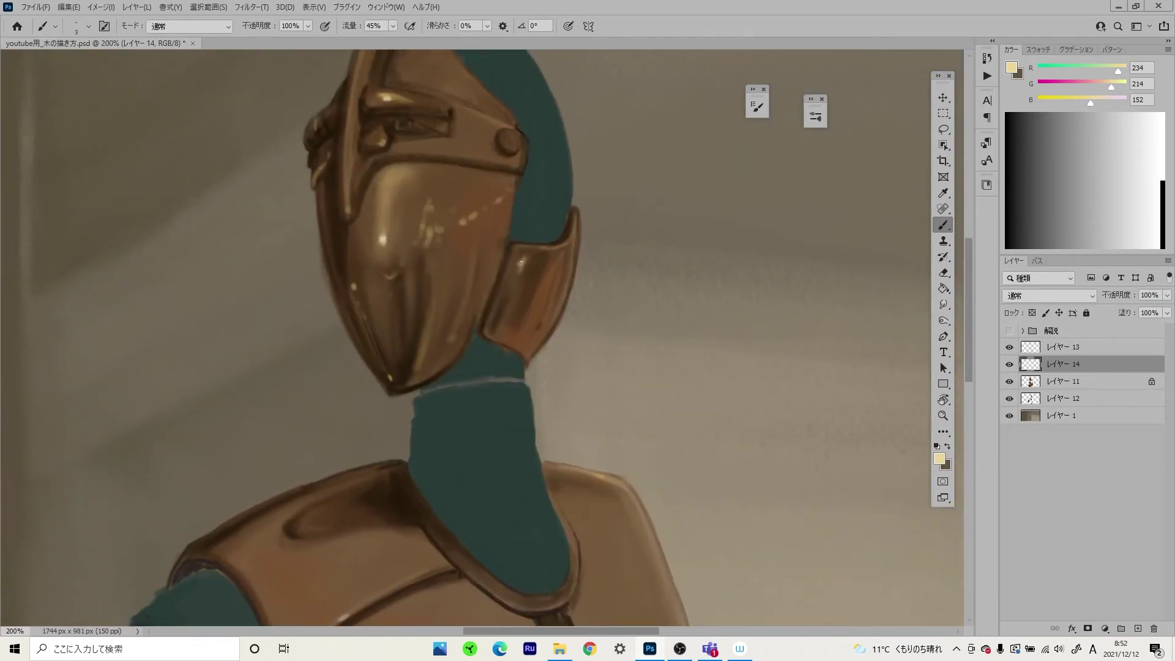
{"action": "scroll", "coordinate": [528, 300], "scroll_direction": "down", "scroll_amount": 3}
{"action": "scroll", "coordinate": [653, 474], "scroll_direction": "up", "scroll_amount": 4}
{"action": "left_click", "coordinate": [707, 471], "text": "alt"}
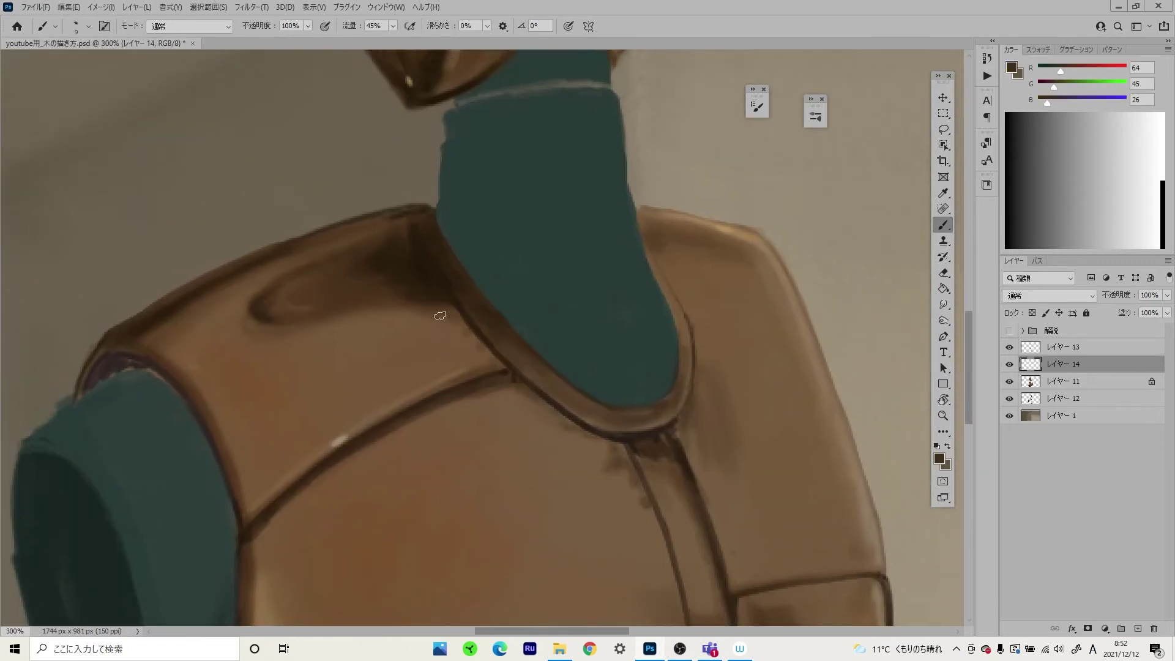
{"action": "left_click_drag", "start_coordinate": [578, 470], "coordinate": [543, 288]}
{"action": "scroll", "coordinate": [607, 319], "scroll_direction": "up", "scroll_amount": 1}
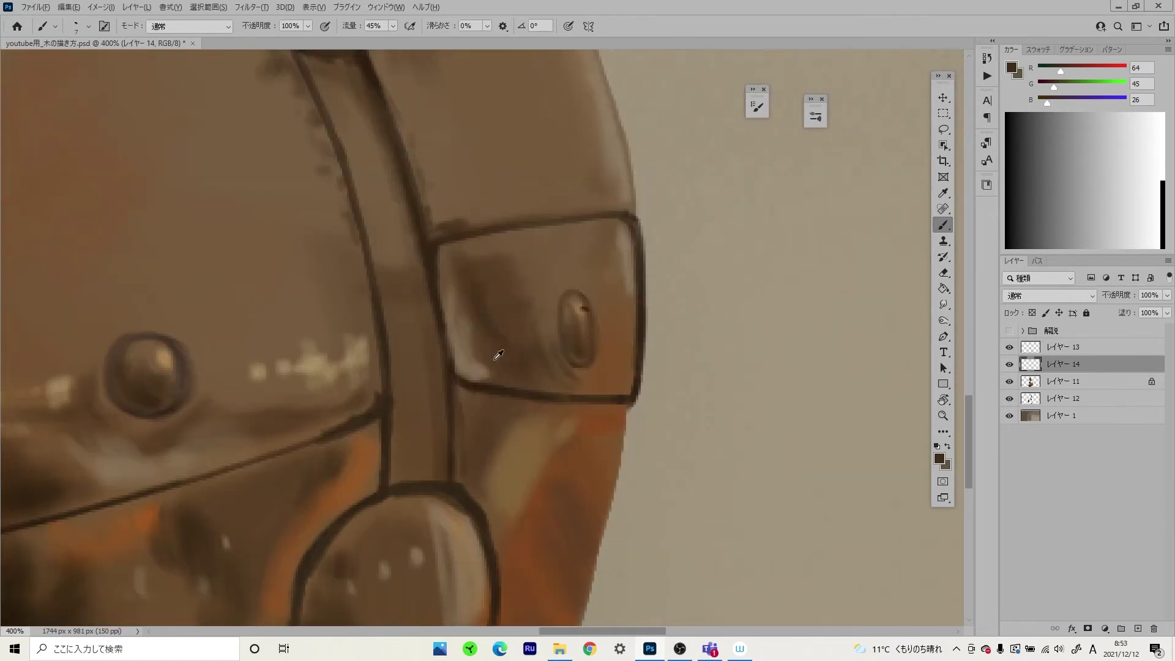
{"action": "left_click", "coordinate": [568, 347], "text": "alt"}
{"action": "left_click_drag", "start_coordinate": [602, 340], "coordinate": [606, 373]}
{"action": "left_click", "coordinate": [567, 347], "text": "alt"}
- Sample a deep brown shadow colour and make the brush smaller
{"action": "scroll", "coordinate": [612, 350], "scroll_direction": "down", "scroll_amount": 2}
{"action": "scroll", "coordinate": [612, 350], "scroll_direction": "down", "scroll_amount": 3}
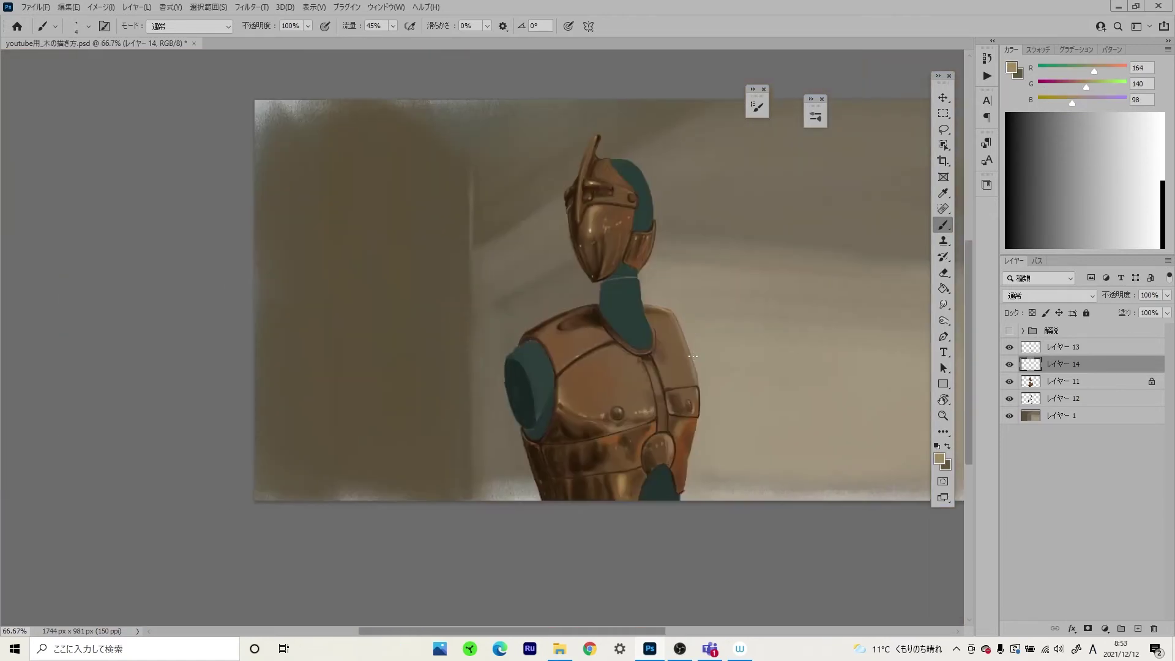
{"action": "scroll", "coordinate": [609, 389], "scroll_direction": "up", "scroll_amount": 3}
{"action": "scroll", "coordinate": [558, 367], "scroll_direction": "down", "scroll_amount": 3}
{"action": "scroll", "coordinate": [558, 367], "scroll_direction": "up", "scroll_amount": 4}
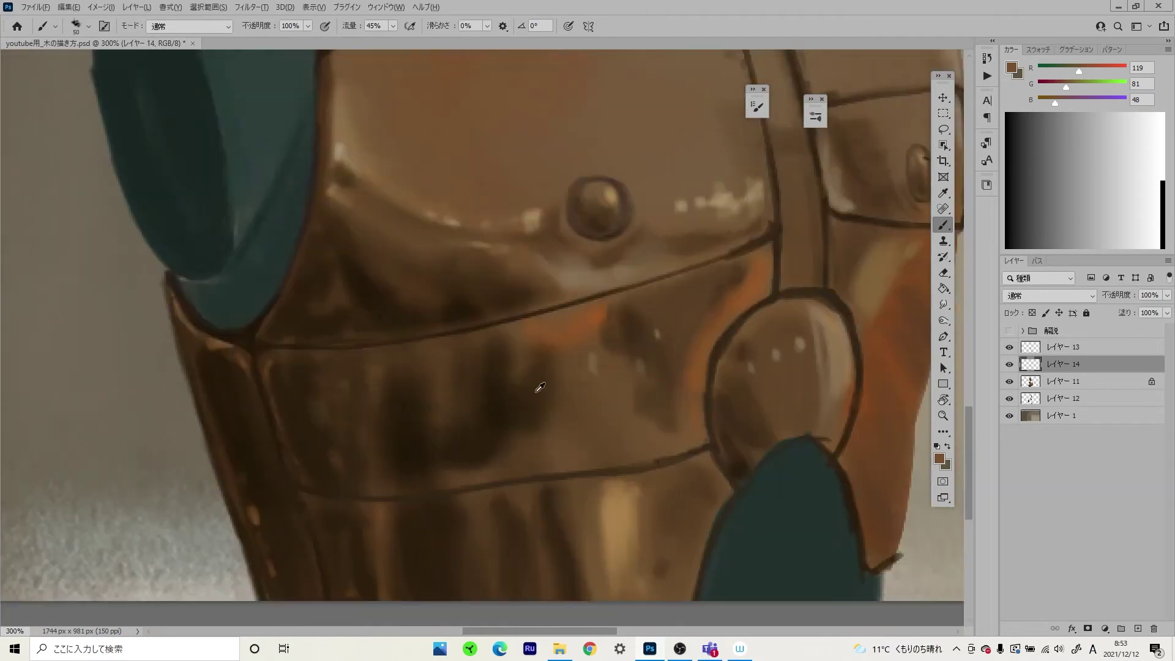
{"action": "scroll", "coordinate": [552, 344], "scroll_direction": "down", "scroll_amount": 1}
{"action": "left_click", "coordinate": [552, 344], "text": "alt"}
{"action": "key", "text": "bracketleft"}
- Sample a light brown from the chest and bring the lower armour into view
{"action": "scroll", "coordinate": [519, 284], "scroll_direction": "down", "scroll_amount": 2}
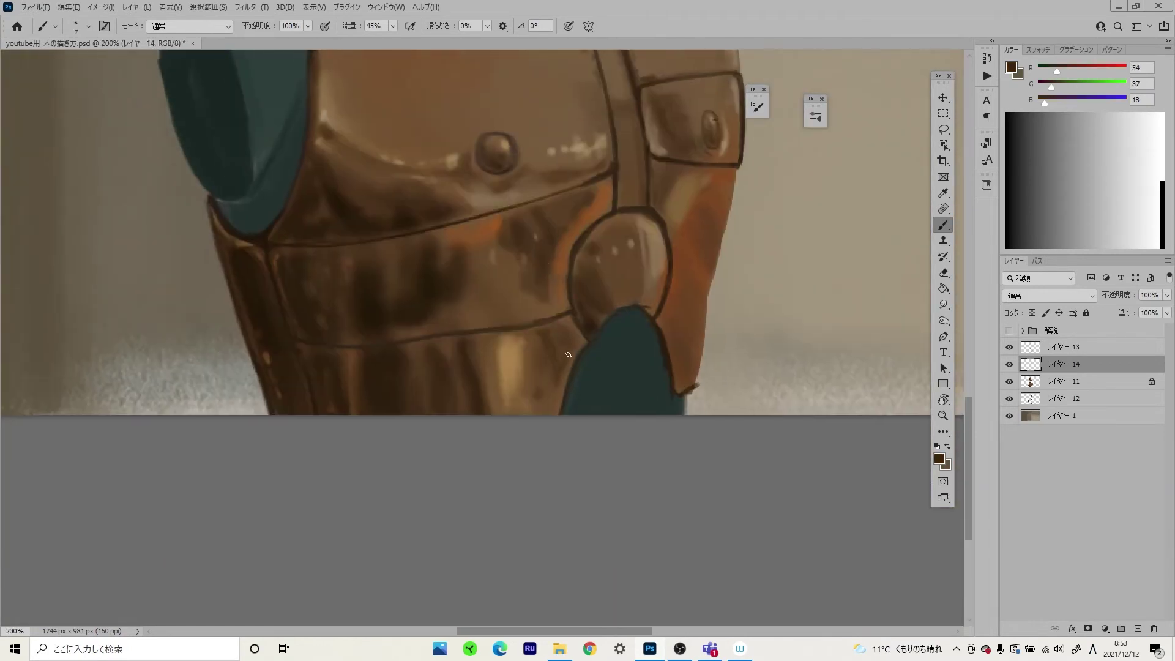
{"action": "scroll", "coordinate": [523, 290], "scroll_direction": "down", "scroll_amount": 1}
{"action": "left_click", "coordinate": [499, 256], "text": "alt"}
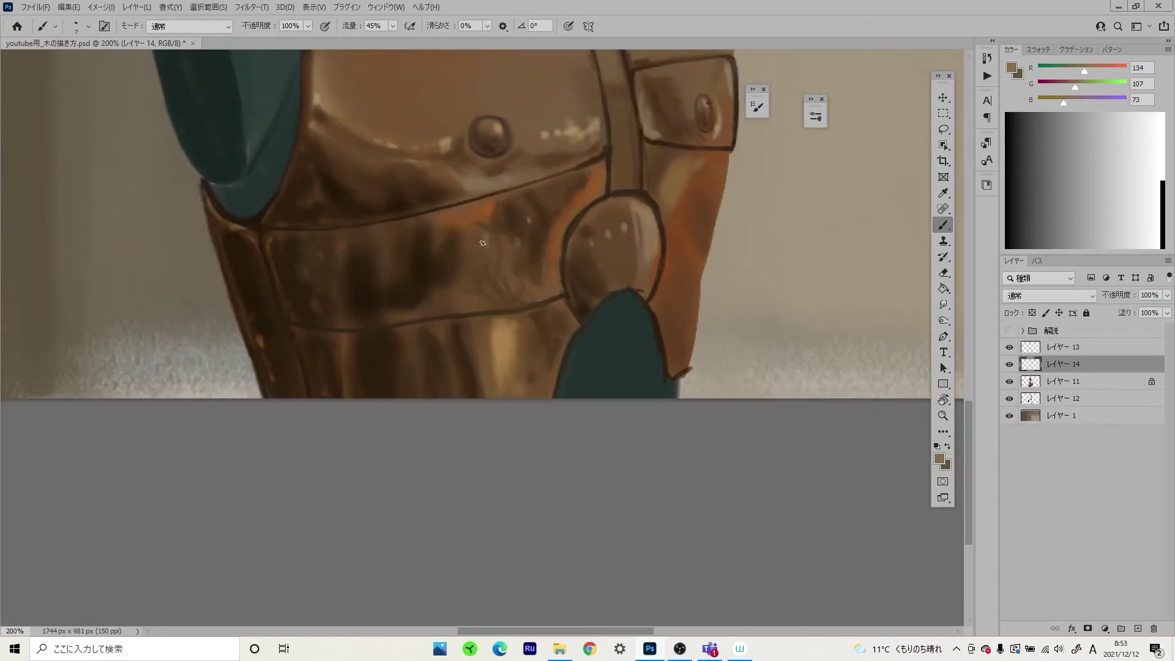
{"action": "scroll", "coordinate": [553, 339], "scroll_direction": "down", "scroll_amount": 3}
{"action": "scroll", "coordinate": [474, 344], "scroll_direction": "up", "scroll_amount": 3}
{"action": "left_click_drag", "start_coordinate": [474, 344], "coordinate": [433, 390]}
{"action": "key", "text": "x"}
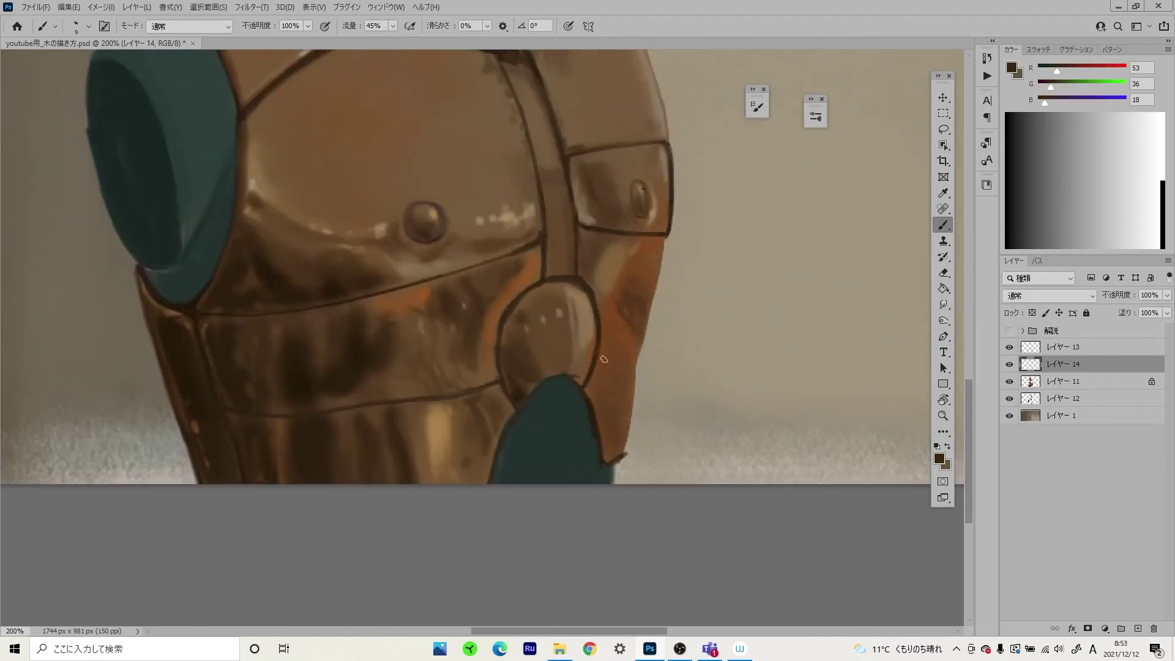
- Set the foreground colour to #2845c0 and stroke along the helmet's left edge
{"action": "scroll", "coordinate": [603, 359], "scroll_direction": "down", "scroll_amount": 2}
{"action": "scroll", "coordinate": [550, 306], "scroll_direction": "down", "scroll_amount": 2}
{"action": "scroll", "coordinate": [590, 278], "scroll_direction": "up", "scroll_amount": 5}
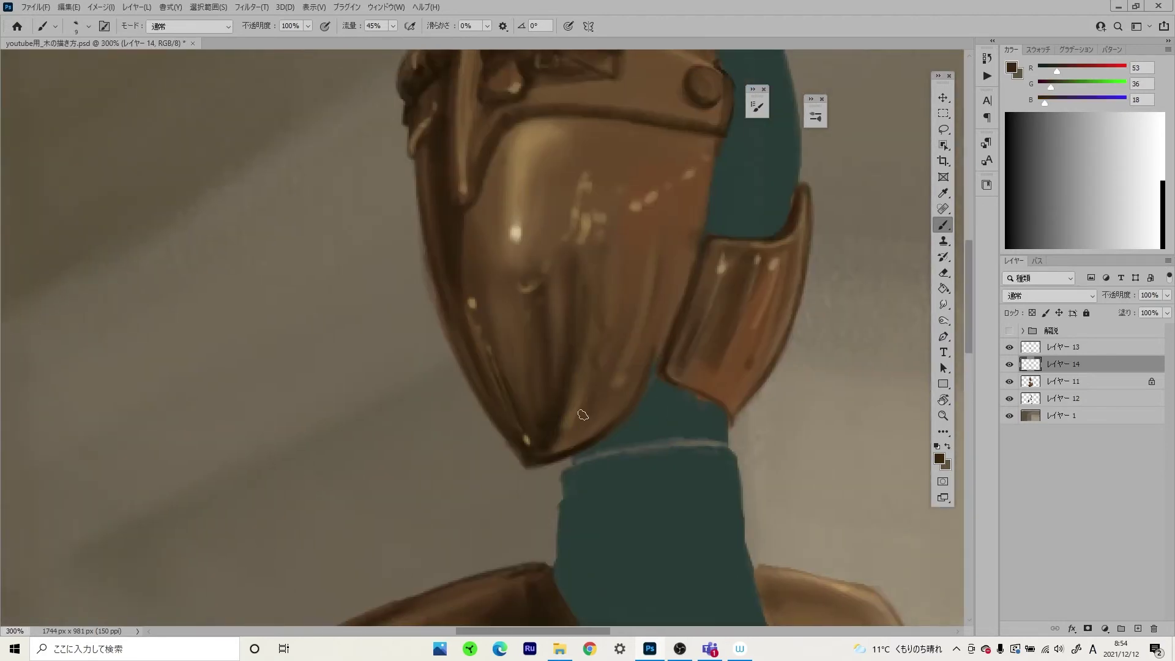
{"action": "scroll", "coordinate": [495, 283], "scroll_direction": "down", "scroll_amount": 4}
{"action": "key", "text": "ctrl+plus"}
{"action": "key", "text": "ctrl+plus"}
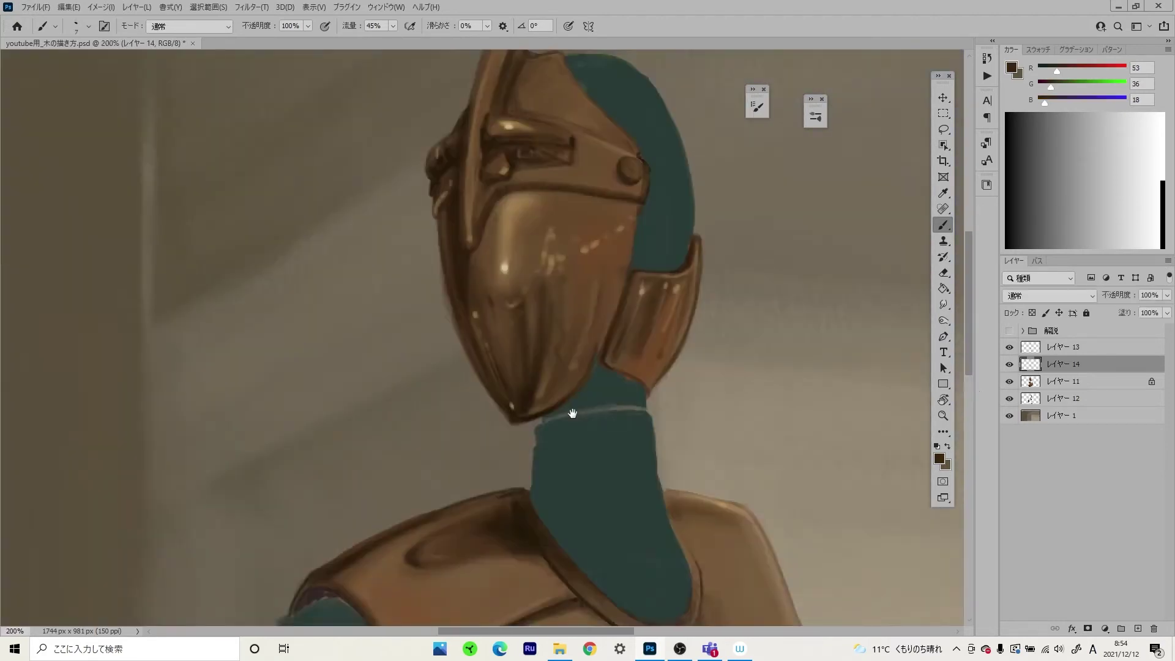
{"action": "left_click", "coordinate": [938, 457]}
{"action": "type", "text": "2845c0"}
{"action": "left_click", "coordinate": [450, 182]}
{"action": "key", "text": "ctrl+plus"}
{"action": "key", "text": "ctrl+plus"}
{"action": "left_click_drag", "start_coordinate": [386, 345], "coordinate": [471, 309]}
- Sample a dark navy and set a muted dark blue as the foreground colour
{"action": "key", "text": "bracketright"}
{"action": "key", "text": "bracketright"}
{"action": "key", "text": "bracketright"}
{"action": "left_click", "coordinate": [468, 309], "text": "alt"}
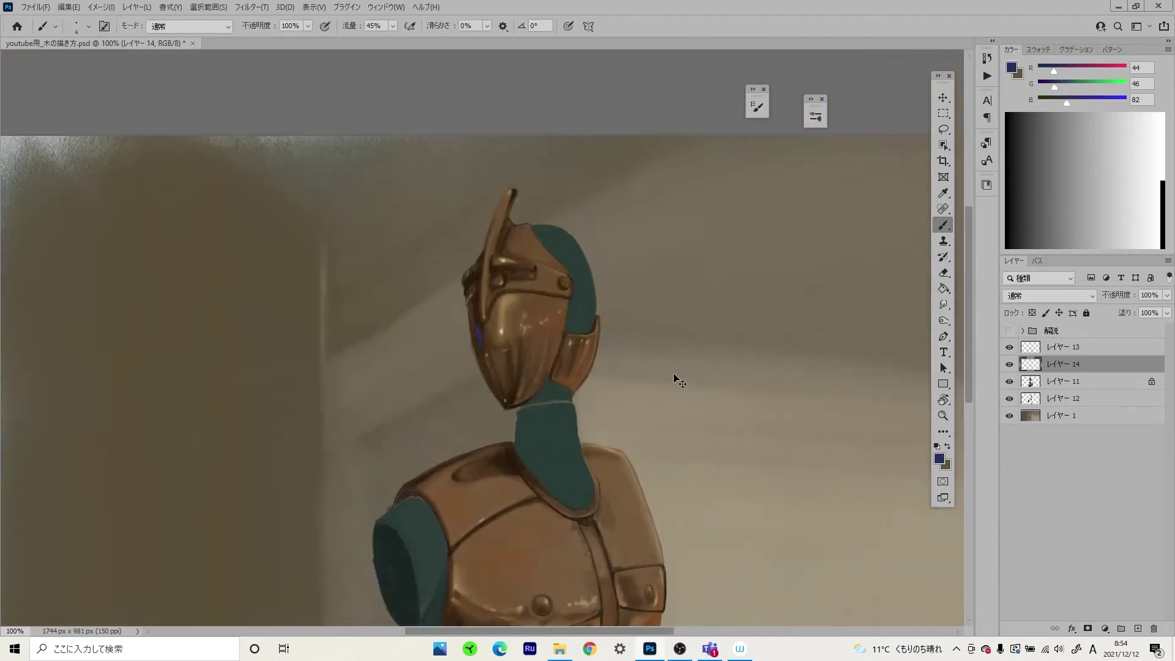
{"action": "left_click", "coordinate": [939, 457]}
{"action": "left_click", "coordinate": [469, 315]}
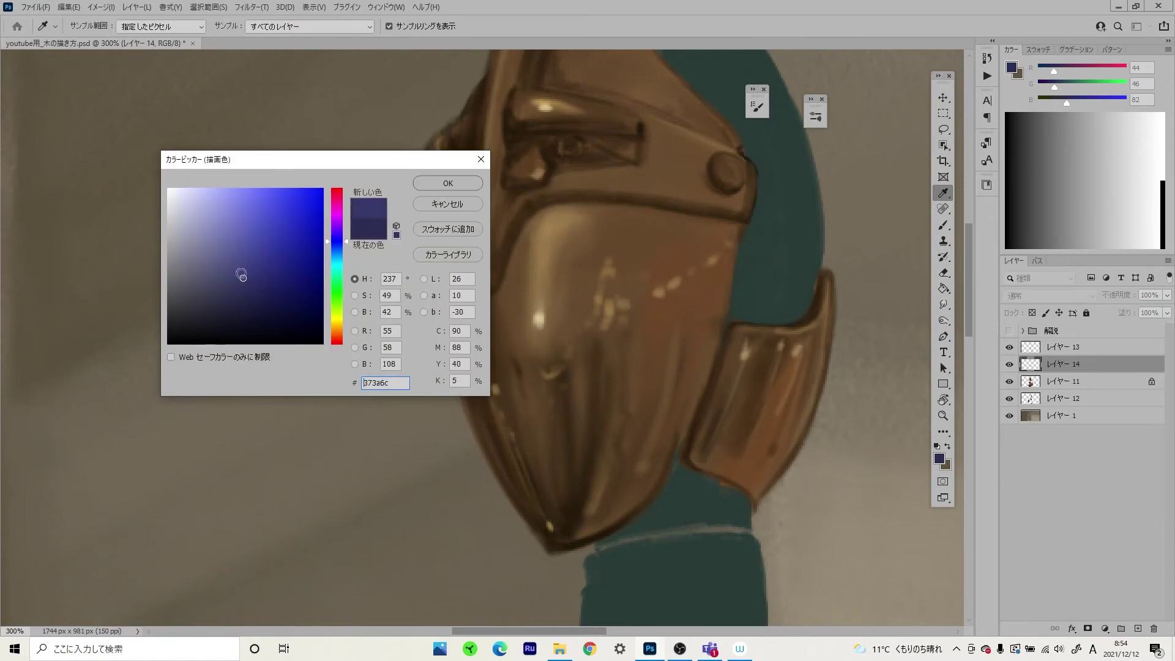
{"action": "left_click_drag", "start_coordinate": [324, 157], "coordinate": [147, 177]}
{"action": "left_click", "coordinate": [472, 313]}
{"action": "key", "text": "Return"}
- Brush small blue glints into the chest highlights and above the lower teal joint
{"action": "key", "text": "b"}
{"action": "scroll", "coordinate": [780, 365], "scroll_direction": "down", "scroll_amount": 2}
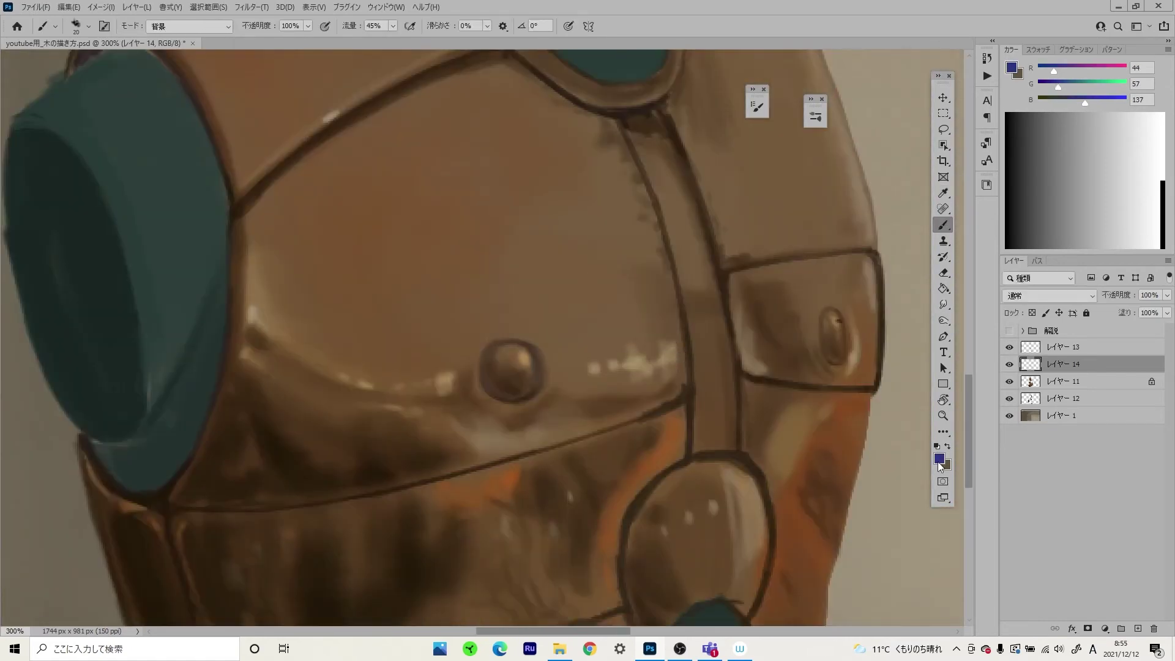
{"action": "scroll", "coordinate": [677, 341], "scroll_direction": "up", "scroll_amount": 1}
{"action": "key", "text": "bracketleft"}
{"action": "key", "text": "bracketleft"}
{"action": "key", "text": "bracketleft"}
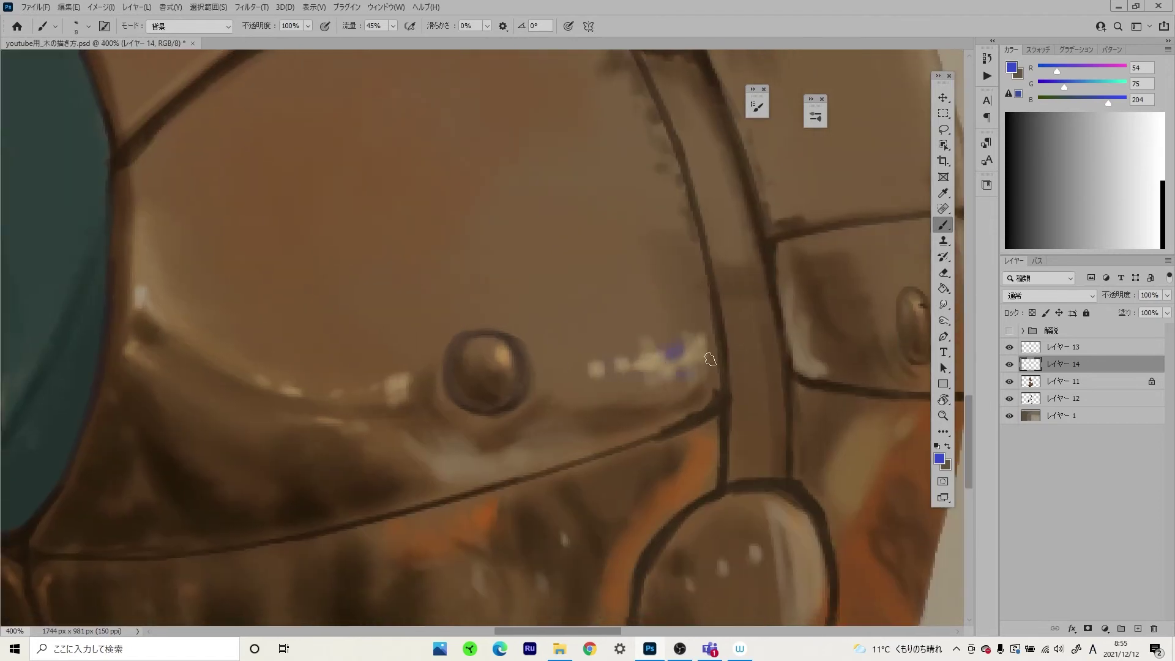
{"action": "key", "text": "bracketleft"}
{"action": "left_click_drag", "start_coordinate": [626, 366], "coordinate": [530, 320]}
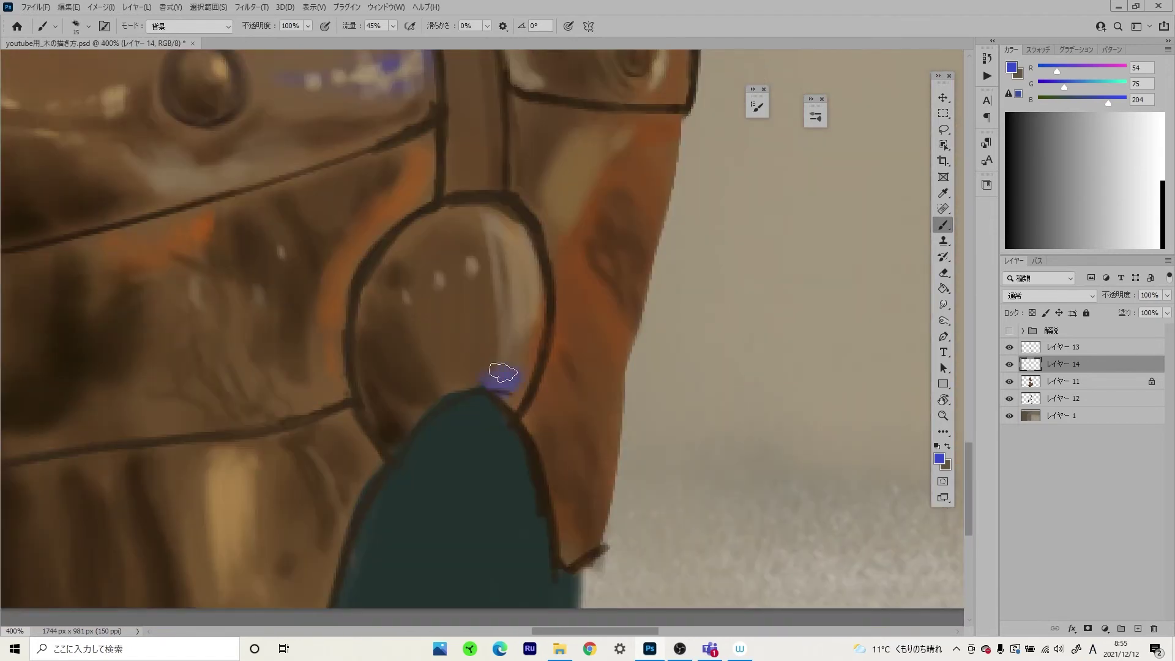
{"action": "scroll", "coordinate": [778, 575], "scroll_direction": "down", "scroll_amount": 5}
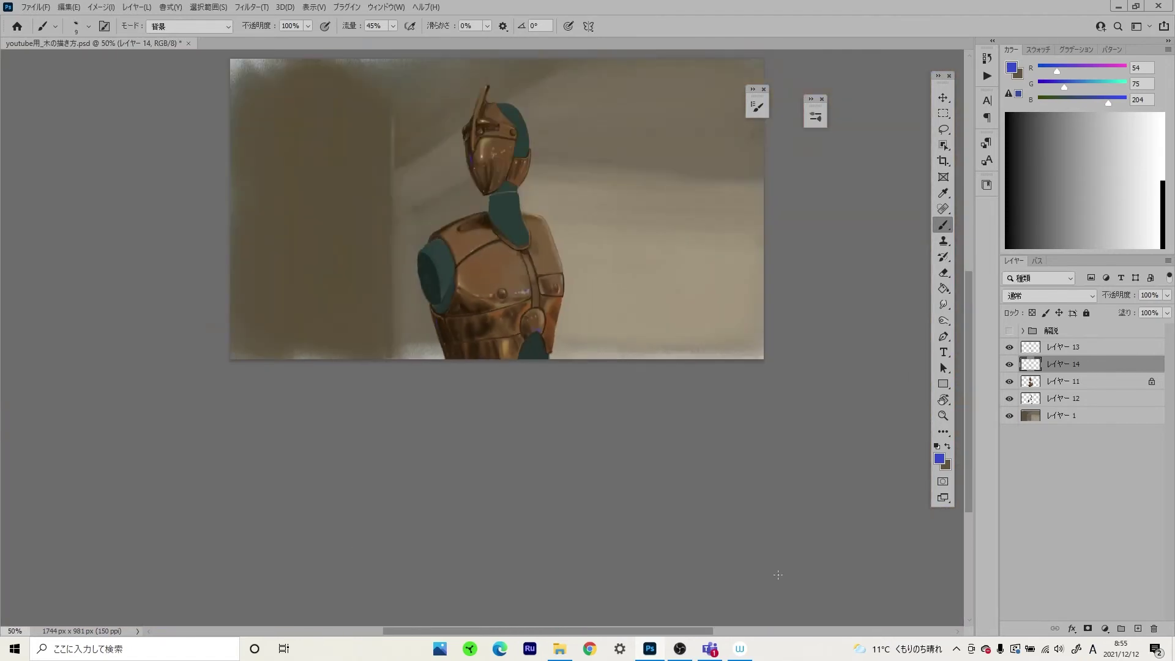
- Paint darker shading onto the teal neck on レイヤー 12 with a large soft brush
{"action": "left_click", "coordinate": [439, 268], "text": "alt"}
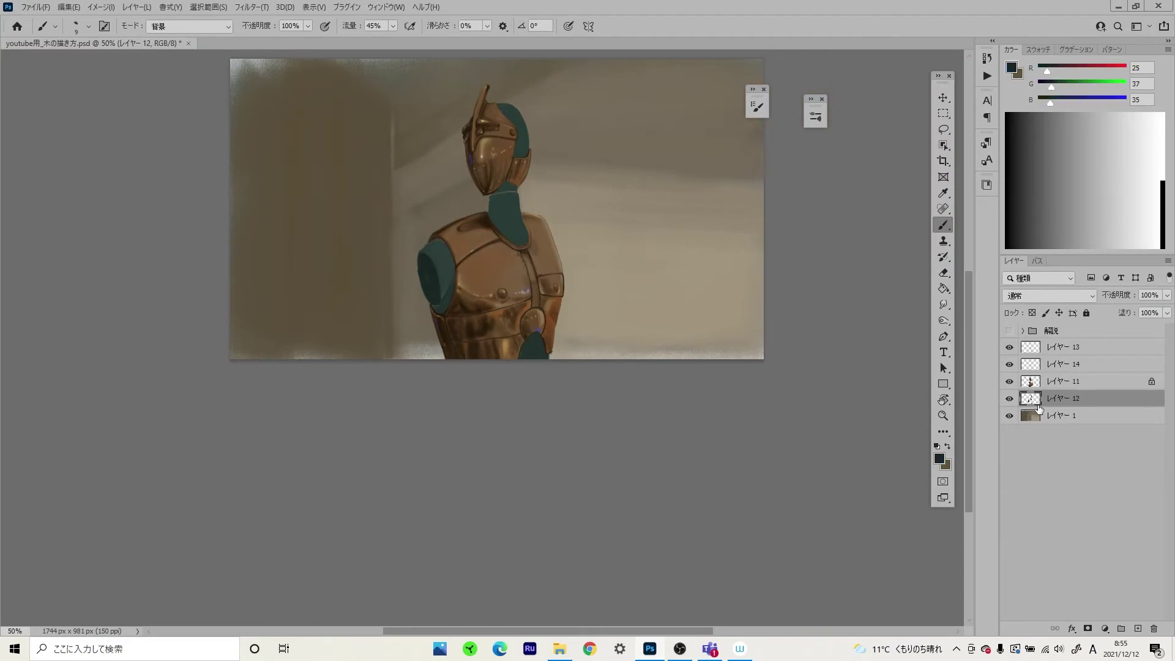
{"action": "scroll", "coordinate": [439, 267], "scroll_direction": "up", "scroll_amount": 5}
{"action": "right_click", "coordinate": [547, 338]}
{"action": "double_click", "coordinate": [546, 338]}
{"action": "key", "text": "bracketleft"}
{"action": "key", "text": "bracketleft"}
{"action": "key", "text": "bracketleft"}
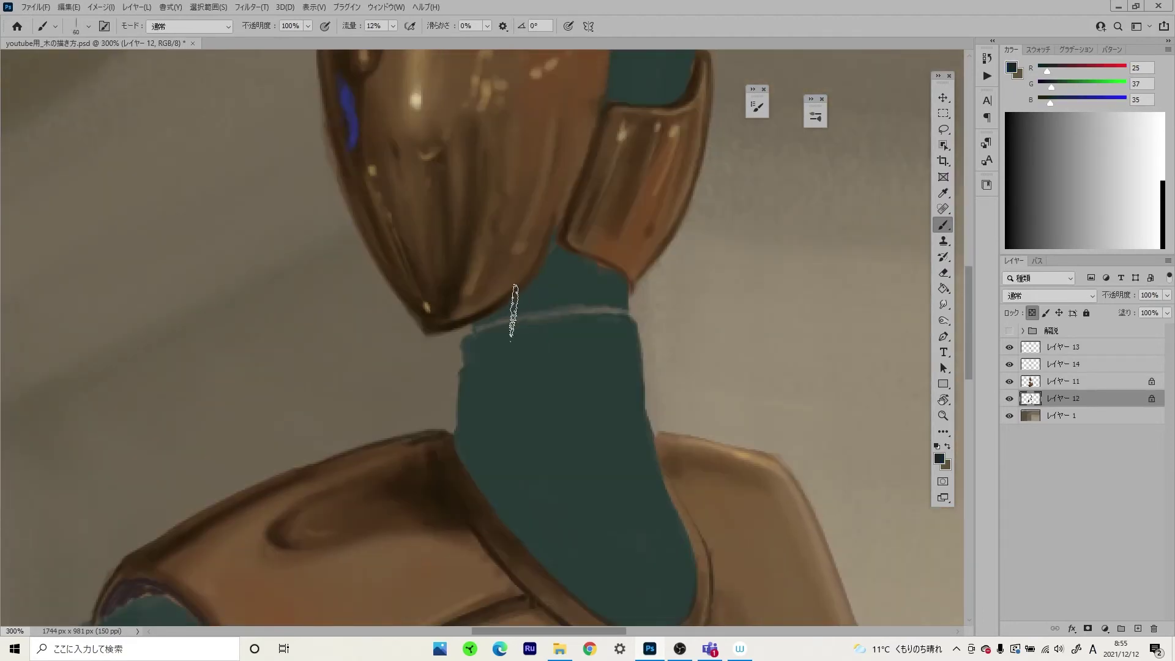
{"action": "mouse_move", "coordinate": [514, 315]}
{"action": "left_mouse_down"}
{"action": "mouse_move", "coordinate": [609, 255]}
{"action": "mouse_move", "coordinate": [538, 393]}
{"action": "mouse_move", "coordinate": [416, 382]}
{"action": "left_mouse_up"}
{"action": "key", "text": "bracketright"}
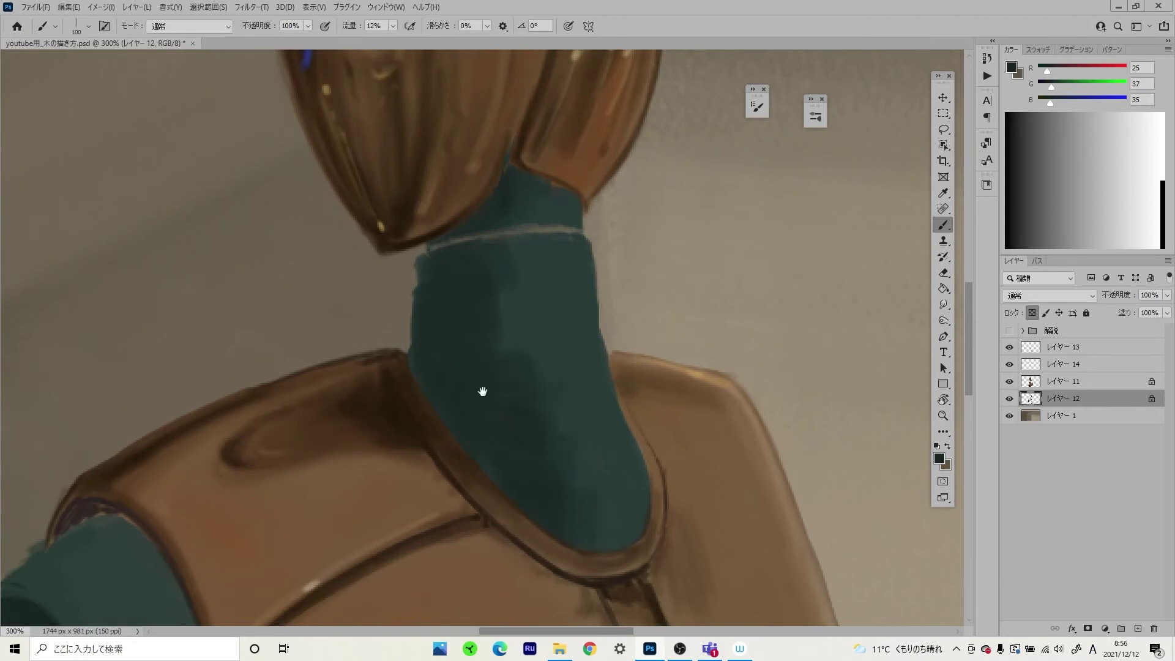
- Shrink the brush and switch to the eraser on the bronze armour layer
{"action": "scroll", "coordinate": [539, 393], "scroll_direction": "up", "scroll_amount": 5}
{"action": "scroll", "coordinate": [407, 328], "scroll_direction": "down", "scroll_amount": 5}
{"action": "scroll", "coordinate": [487, 523], "scroll_direction": "left", "scroll_amount": 3}
{"action": "key", "text": "bracketleft"}
{"action": "key", "text": "bracketleft"}
{"action": "key", "text": "bracketleft"}
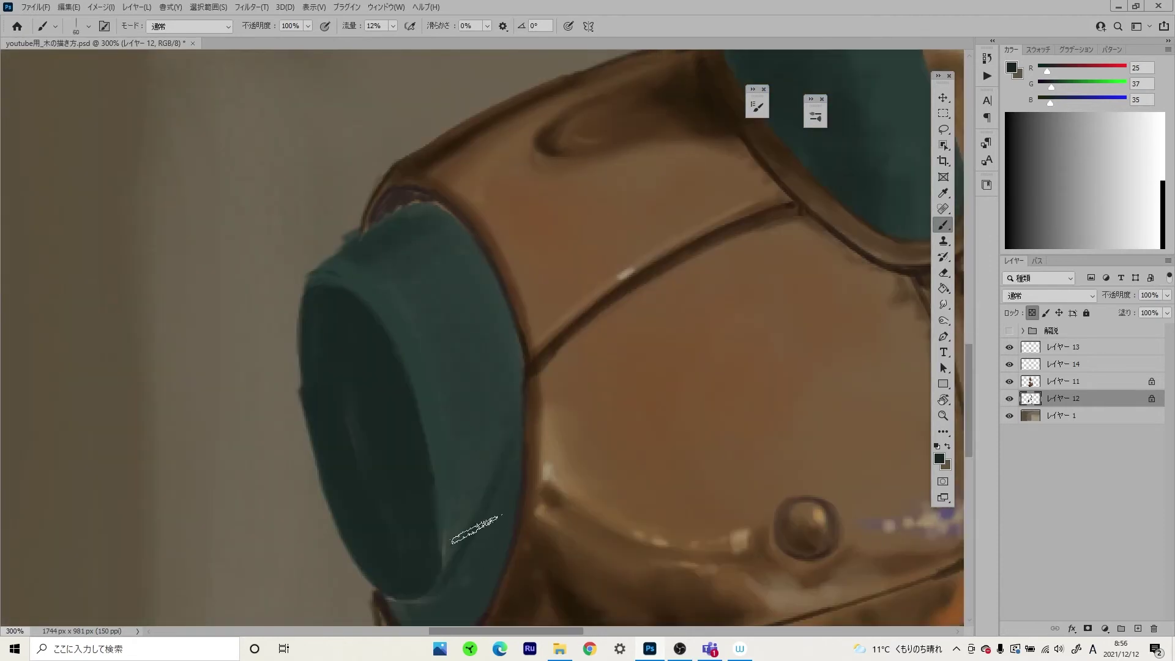
{"action": "scroll", "coordinate": [406, 294], "scroll_direction": "up", "scroll_amount": 3}
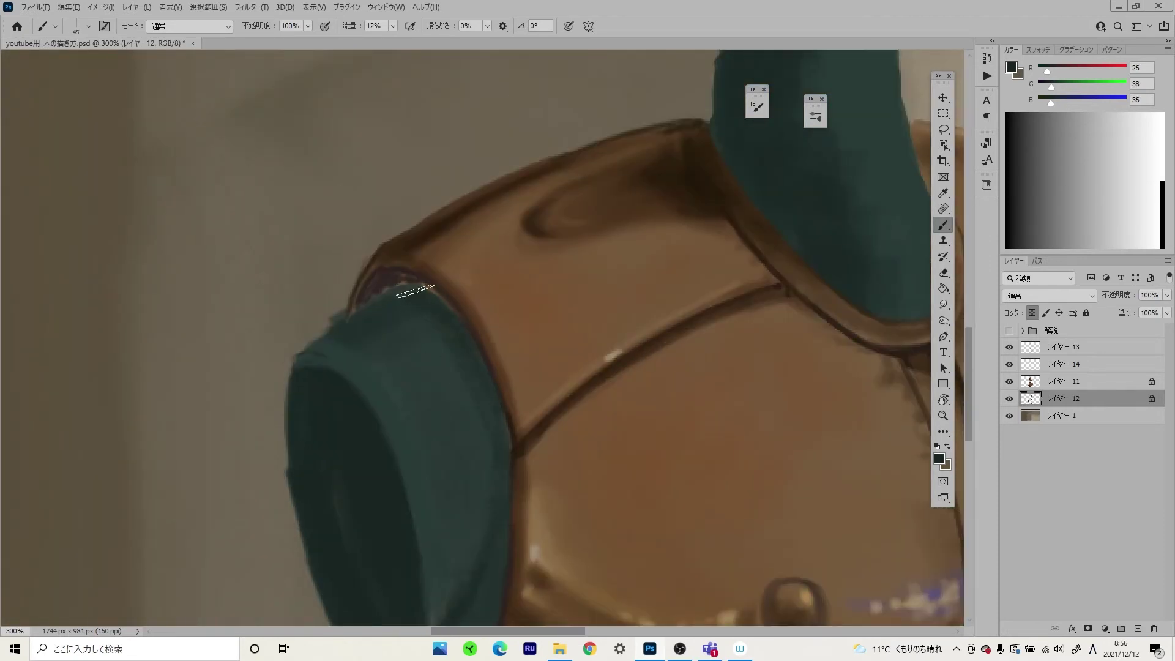
{"action": "scroll", "coordinate": [450, 302], "scroll_direction": "left", "scroll_amount": 3}
{"action": "key", "text": "alt+bracketright"}
{"action": "key", "text": "e"}
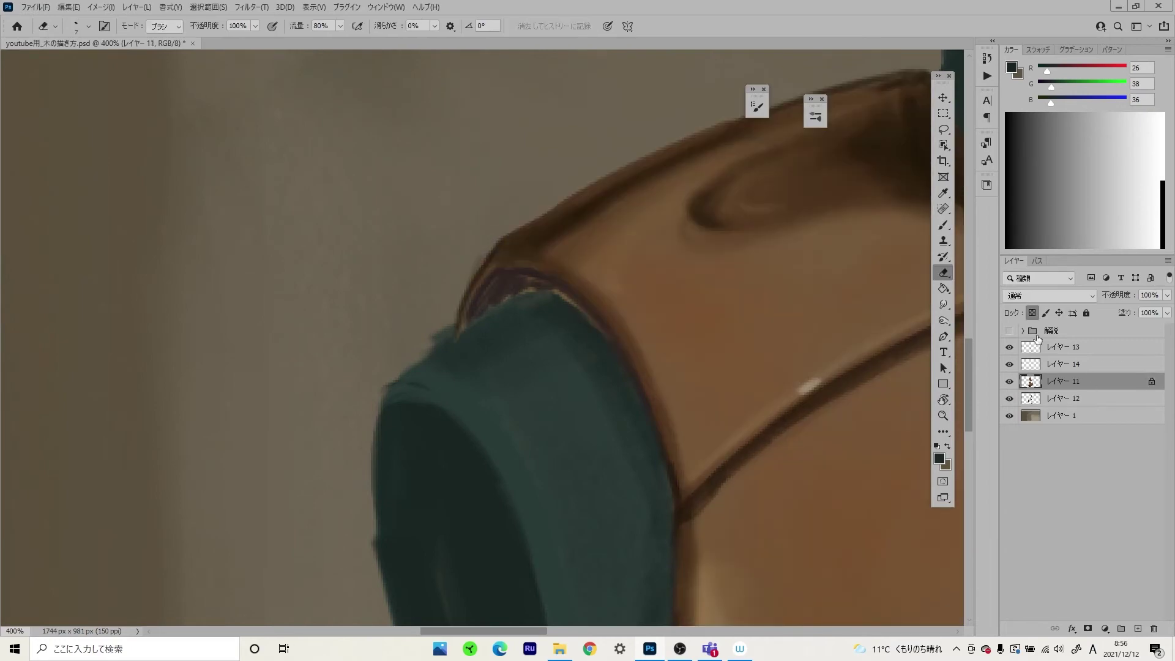
- Switch back to the brush and tone down the pale collar line under the helmet
{"action": "scroll", "coordinate": [578, 315], "scroll_direction": "up", "scroll_amount": 3}
{"action": "scroll", "coordinate": [645, 328], "scroll_direction": "down", "scroll_amount": 1}
{"action": "scroll", "coordinate": [549, 350], "scroll_direction": "down", "scroll_amount": 5}
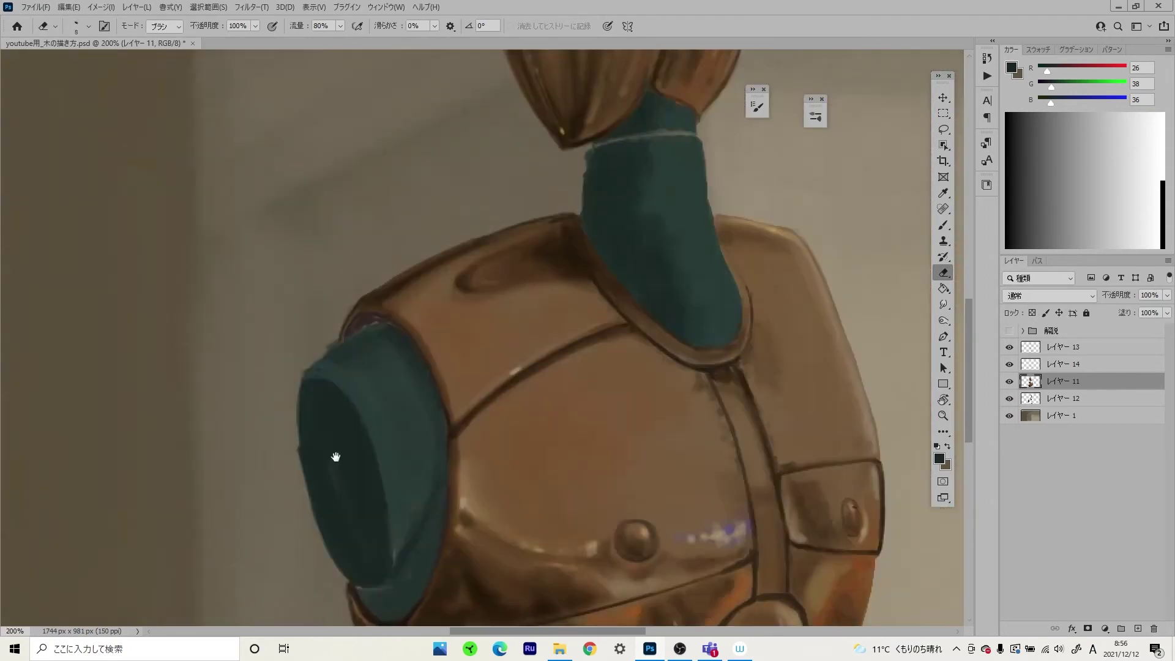
{"action": "scroll", "coordinate": [343, 428], "scroll_direction": "up", "scroll_amount": 1}
{"action": "key", "text": "b"}
{"action": "scroll", "coordinate": [386, 232], "scroll_direction": "up", "scroll_amount": 2}
{"action": "scroll", "coordinate": [367, 324], "scroll_direction": "up", "scroll_amount": 2}
{"action": "mouse_move", "coordinate": [367, 324]}
{"action": "left_mouse_down"}
{"action": "mouse_move", "coordinate": [572, 321]}
{"action": "mouse_move", "coordinate": [606, 306]}
{"action": "left_mouse_up"}
{"action": "scroll", "coordinate": [624, 312], "scroll_direction": "down", "scroll_amount": 4}
- Isolate the bronze armour layer, lasso a small region on the figure, then show all layers again
{"action": "scroll", "coordinate": [739, 355], "scroll_direction": "down", "scroll_amount": 3}
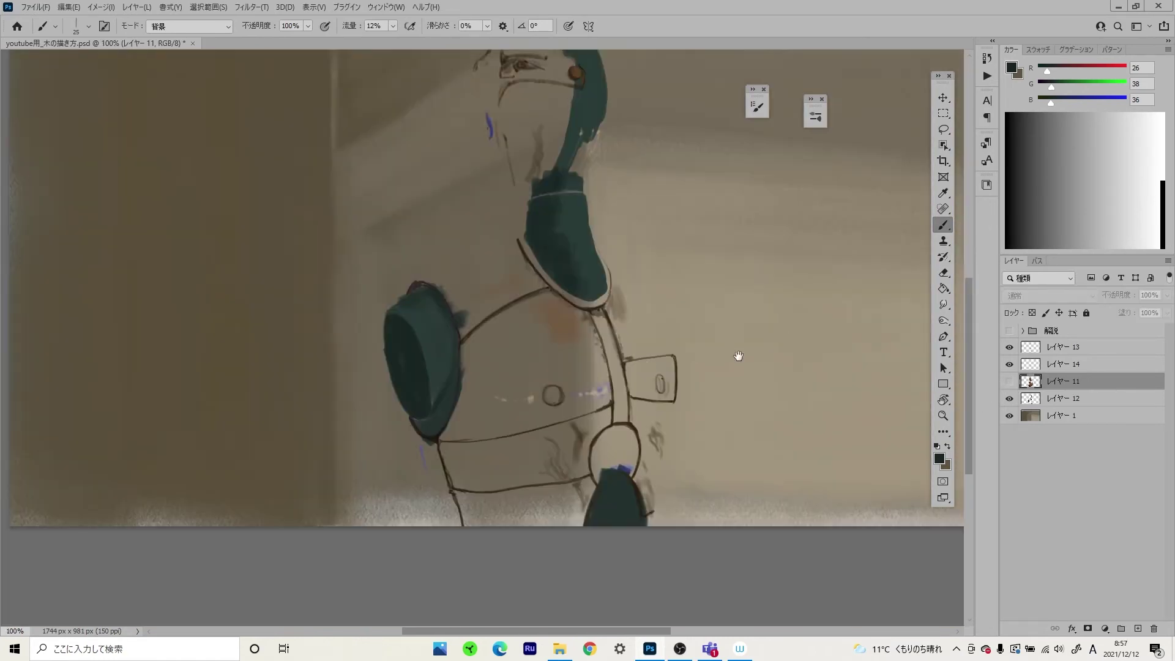
{"action": "left_click", "coordinate": [1009, 347]}
{"action": "left_click", "coordinate": [1009, 381]}
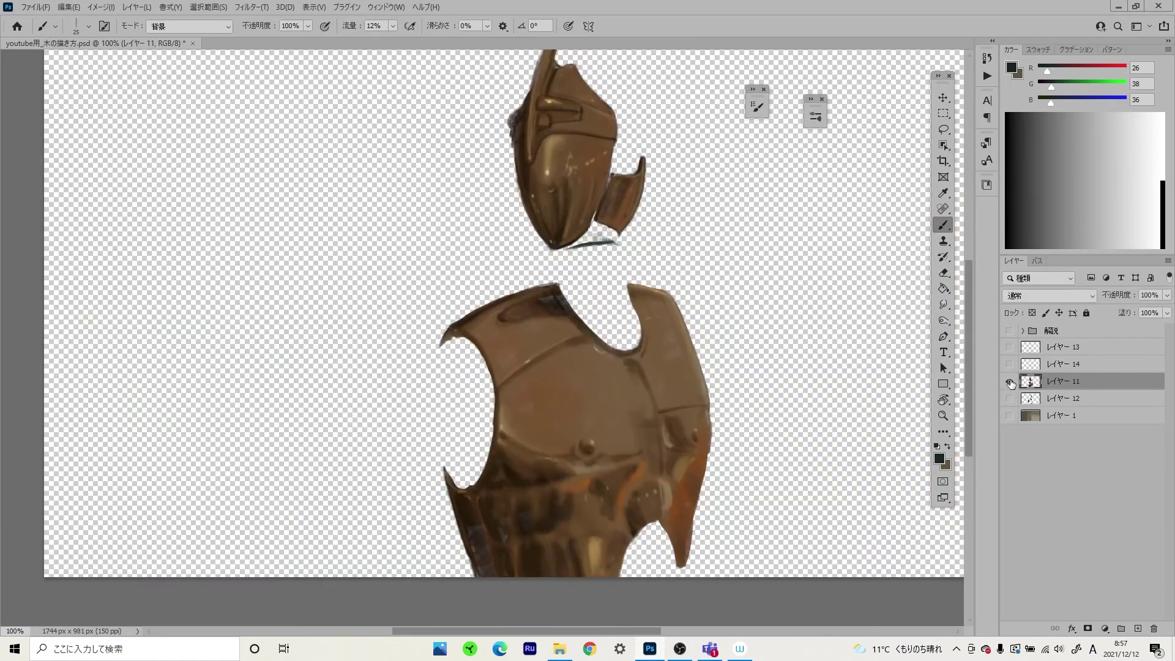
{"action": "scroll", "coordinate": [428, 306], "scroll_direction": "up", "scroll_amount": 4}
{"action": "key", "text": "l"}
{"action": "mouse_move", "coordinate": [312, 411]}
{"action": "left_mouse_down"}
{"action": "mouse_move", "coordinate": [416, 347]}
{"action": "mouse_move", "coordinate": [319, 413]}
{"action": "left_mouse_up"}
{"action": "left_click", "coordinate": [1009, 381], "text": "alt"}
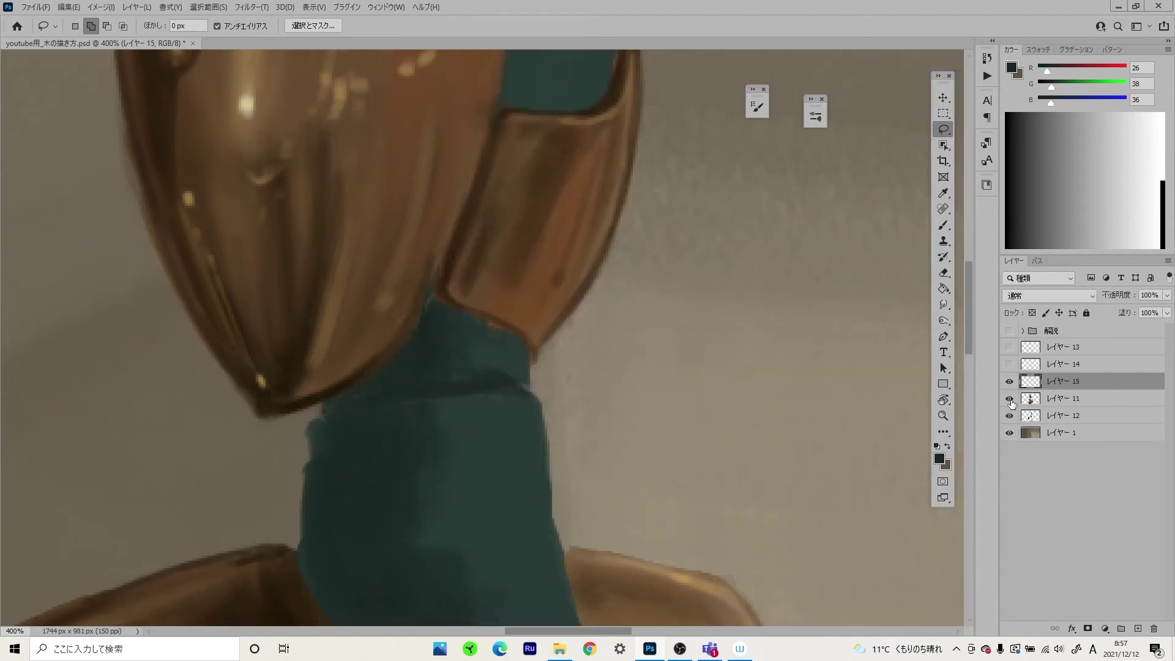
- Merge the teal joint layers into a single layer with transparency locked
{"action": "left_click", "coordinate": [1070, 398]}
{"action": "key", "text": "ctrl+e"}
{"action": "key", "text": "b"}
{"action": "scroll", "coordinate": [542, 306], "scroll_direction": "up", "scroll_amount": 3}
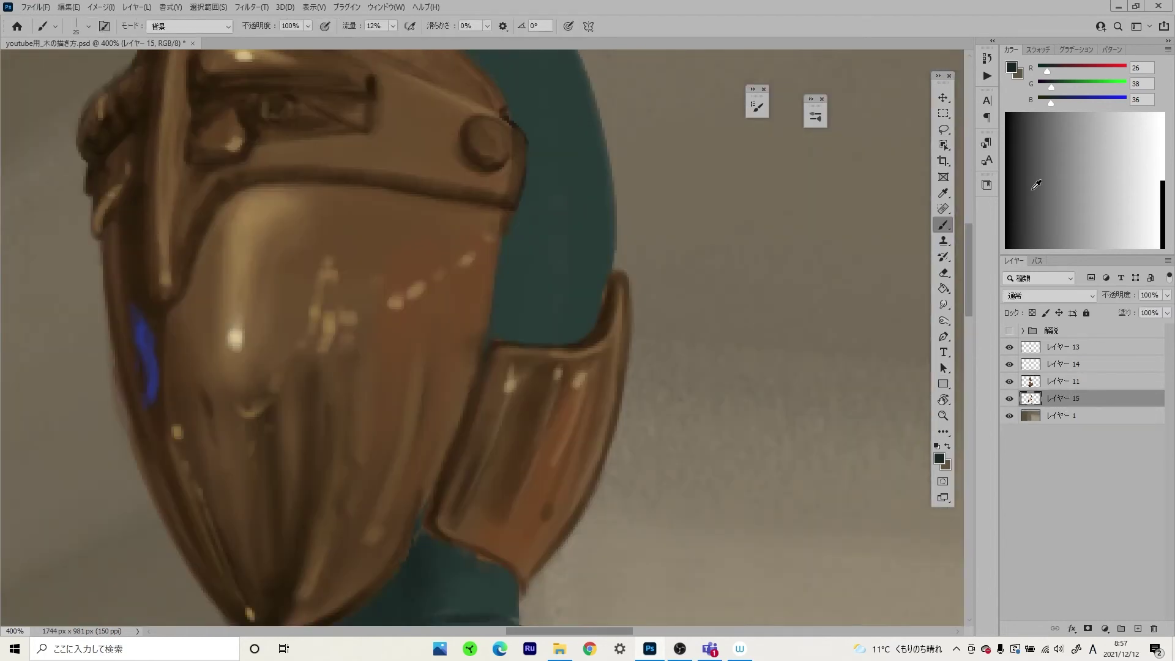
{"action": "scroll", "coordinate": [542, 306], "scroll_direction": "up", "scroll_amount": 3}
{"action": "key", "text": "/"}
{"action": "scroll", "coordinate": [542, 306], "scroll_direction": "down", "scroll_amount": 2}
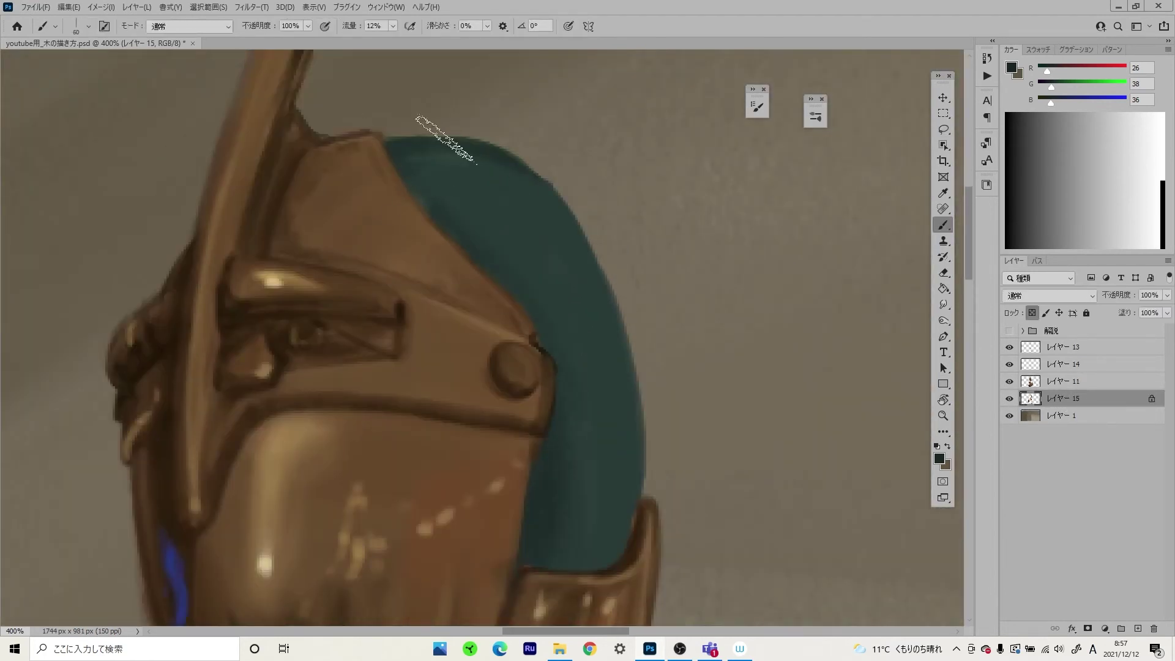
{"action": "scroll", "coordinate": [406, 158], "scroll_direction": "up", "scroll_amount": 2}
- Sample the helmet browns, joint teal and beige background, and shrink the brush for finer strokes
{"action": "left_click", "coordinate": [465, 202], "text": "alt"}
{"action": "left_click", "coordinate": [546, 245], "text": "alt"}
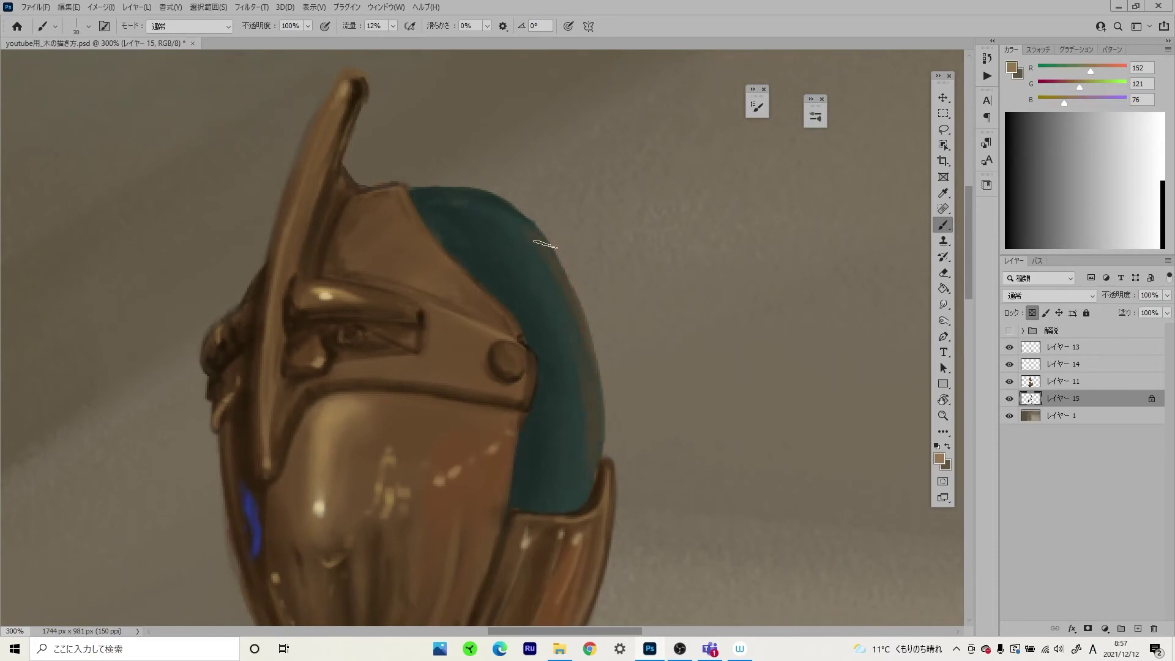
{"action": "left_click", "coordinate": [575, 345], "text": "alt"}
{"action": "scroll", "coordinate": [550, 306], "scroll_direction": "down", "scroll_amount": 2}
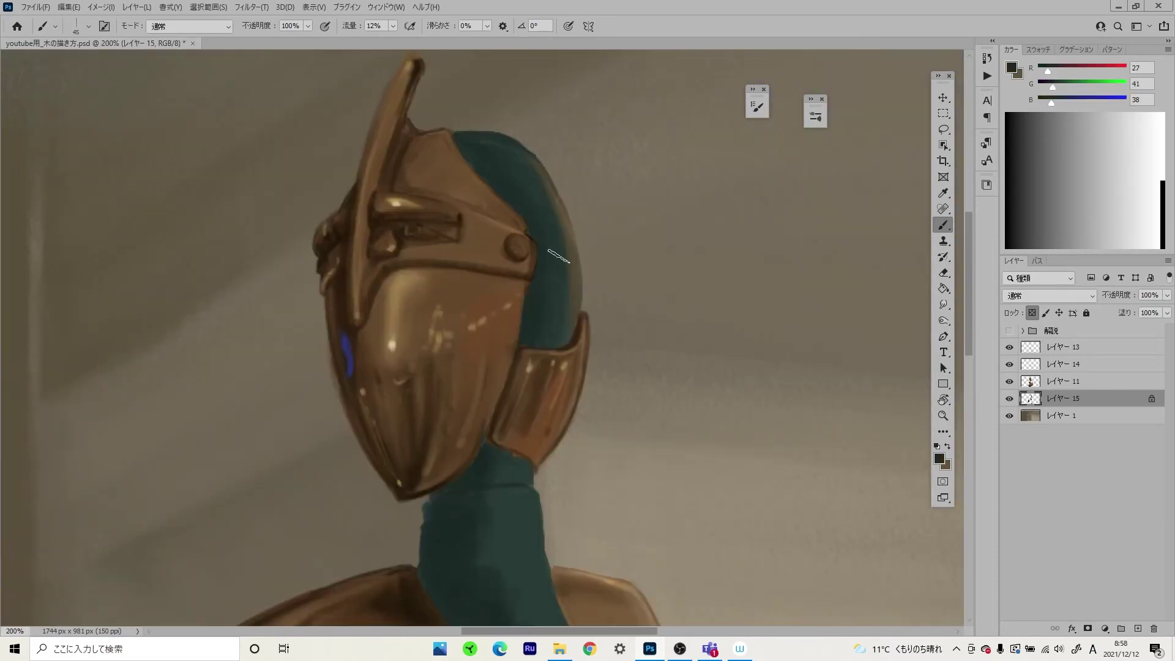
{"action": "scroll", "coordinate": [557, 253], "scroll_direction": "down", "scroll_amount": 3}
{"action": "left_click", "coordinate": [603, 101], "text": "alt"}
{"action": "key", "text": "bracketleft"}
{"action": "key", "text": "bracketleft"}
{"action": "key", "text": "bracketleft"}
- Sample the neck's dark teal and the shoulder joint colour for shading
{"action": "scroll", "coordinate": [538, 309], "scroll_direction": "up", "scroll_amount": 3}
{"action": "scroll", "coordinate": [539, 309], "scroll_direction": "up", "scroll_amount": 2}
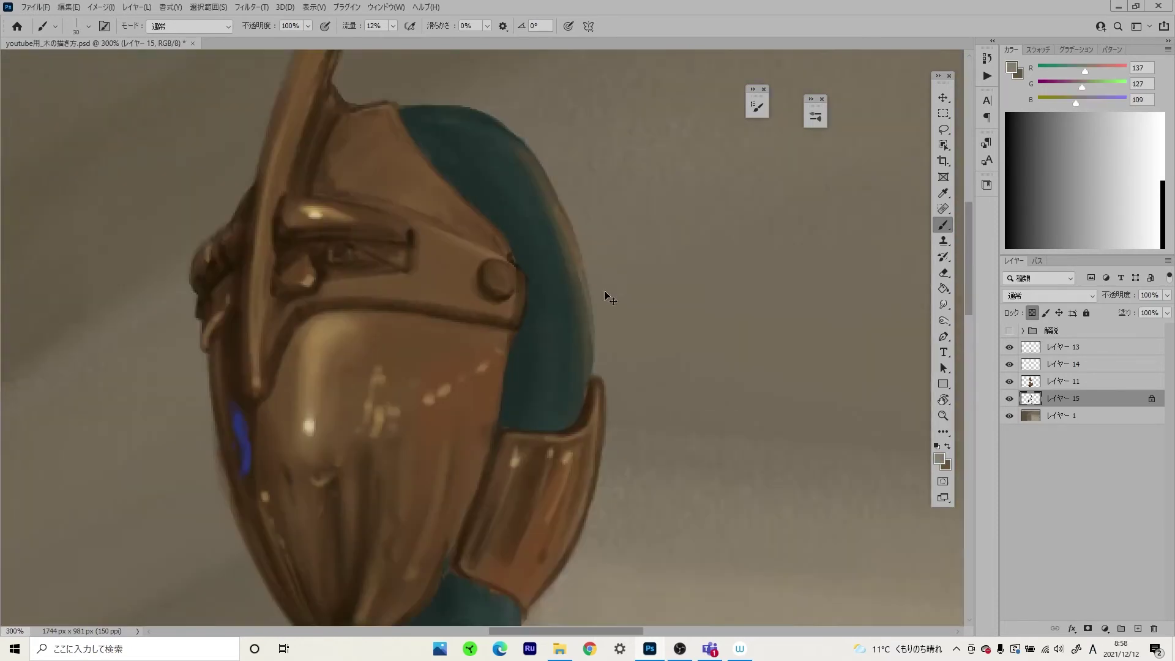
{"action": "scroll", "coordinate": [608, 296], "scroll_direction": "down", "scroll_amount": 5}
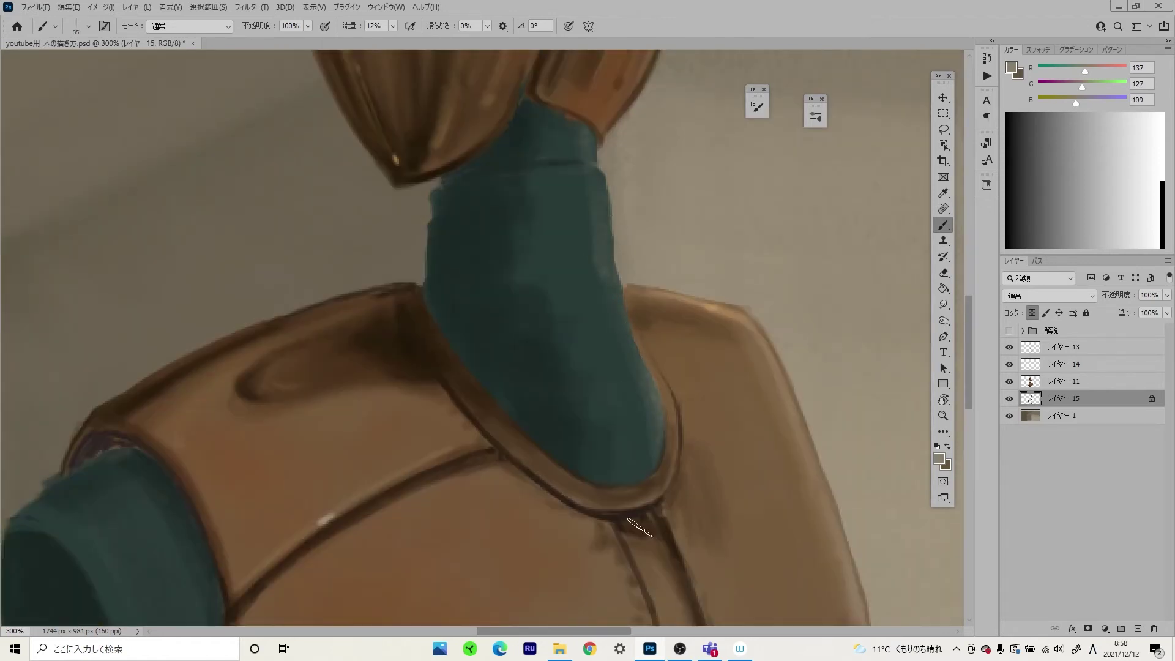
{"action": "left_click", "coordinate": [531, 305], "text": "alt"}
{"action": "scroll", "coordinate": [615, 260], "scroll_direction": "down", "scroll_amount": 3}
{"action": "scroll", "coordinate": [401, 273], "scroll_direction": "up", "scroll_amount": 1}
{"action": "left_click", "coordinate": [330, 306], "text": "alt"}
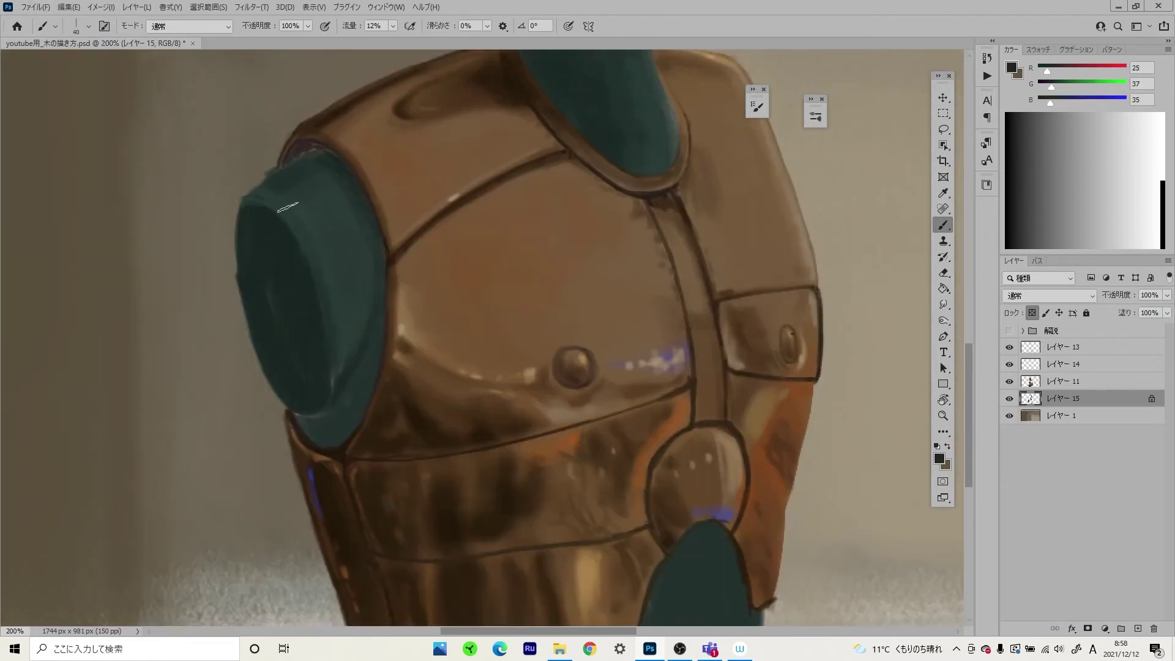
{"action": "scroll", "coordinate": [342, 367], "scroll_direction": "up", "scroll_amount": 2}
- Turn off the transparency lock and toggle the brush between Behind and Normal modes
{"action": "key", "text": "slash"}
{"action": "key", "text": "shift+alt+q"}
{"action": "key", "text": "shift+alt+n"}
{"action": "scroll", "coordinate": [484, 325], "scroll_direction": "down", "scroll_amount": 2}
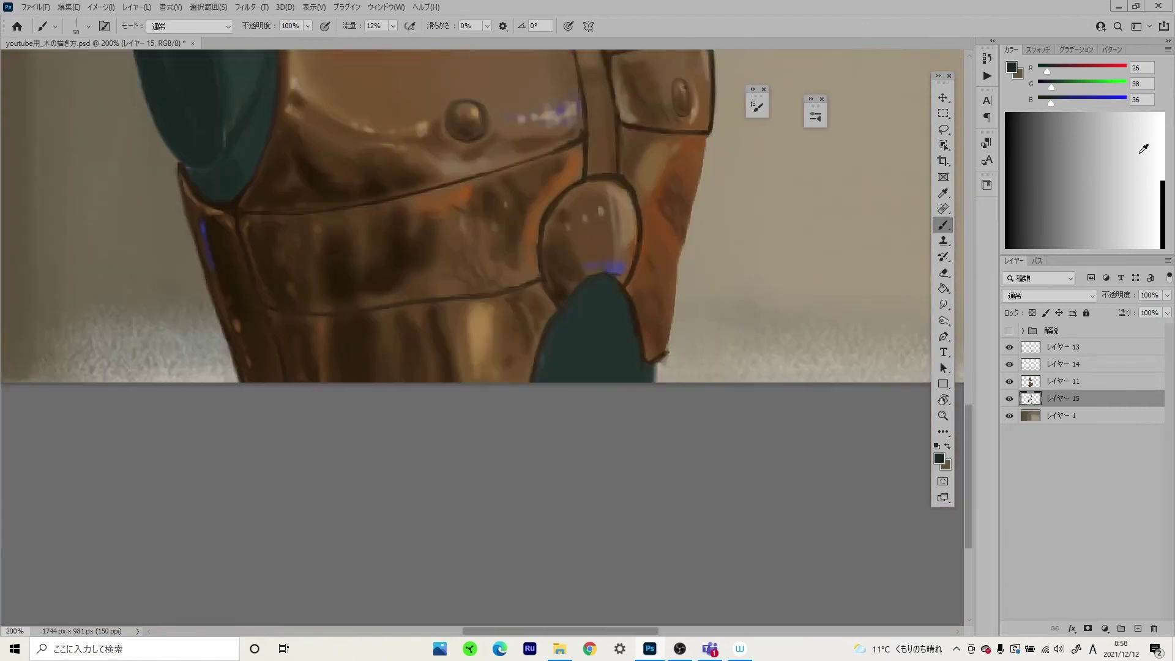
{"action": "key", "text": "bracketright"}
{"action": "key", "text": "bracketright"}
{"action": "key", "text": "bracketright"}
{"action": "scroll", "coordinate": [646, 474], "scroll_direction": "down", "scroll_amount": 3}
- Resize the brush to 50 px and switch to a small soft airbrush preset
{"action": "scroll", "coordinate": [759, 496], "scroll_direction": "up", "scroll_amount": 3}
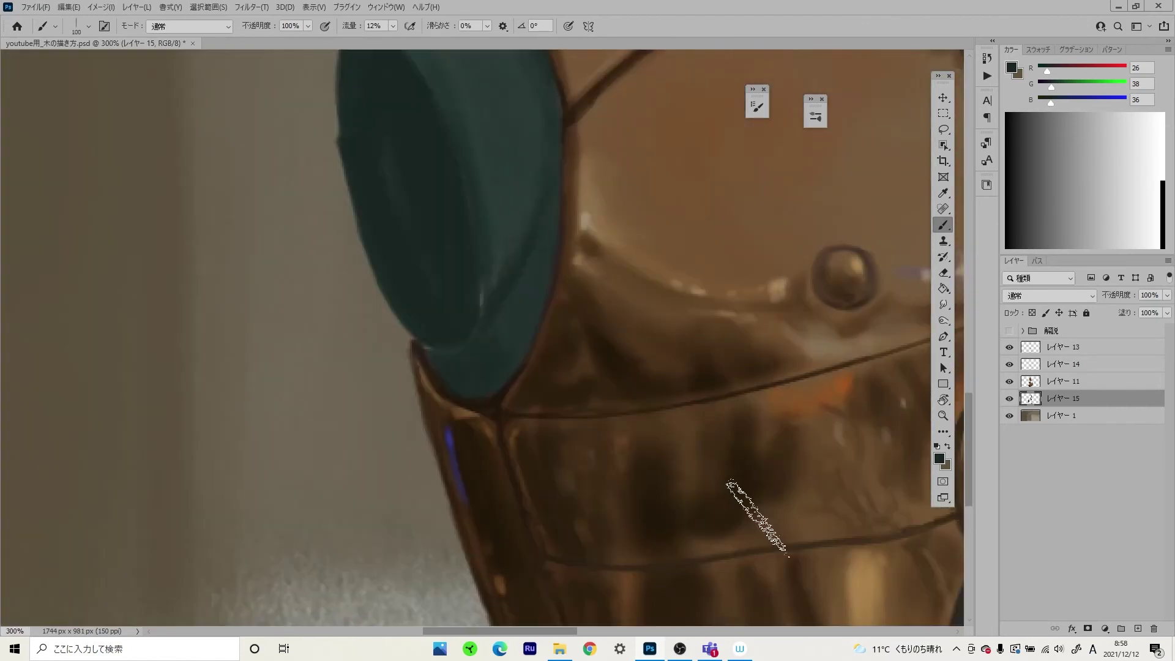
{"action": "scroll", "coordinate": [759, 496], "scroll_direction": "up", "scroll_amount": 1}
{"action": "key", "text": "bracketleft"}
{"action": "key", "text": "bracketleft"}
{"action": "scroll", "coordinate": [818, 379], "scroll_direction": "down", "scroll_amount": 4}
{"action": "scroll", "coordinate": [657, 221], "scroll_direction": "up", "scroll_amount": 3}
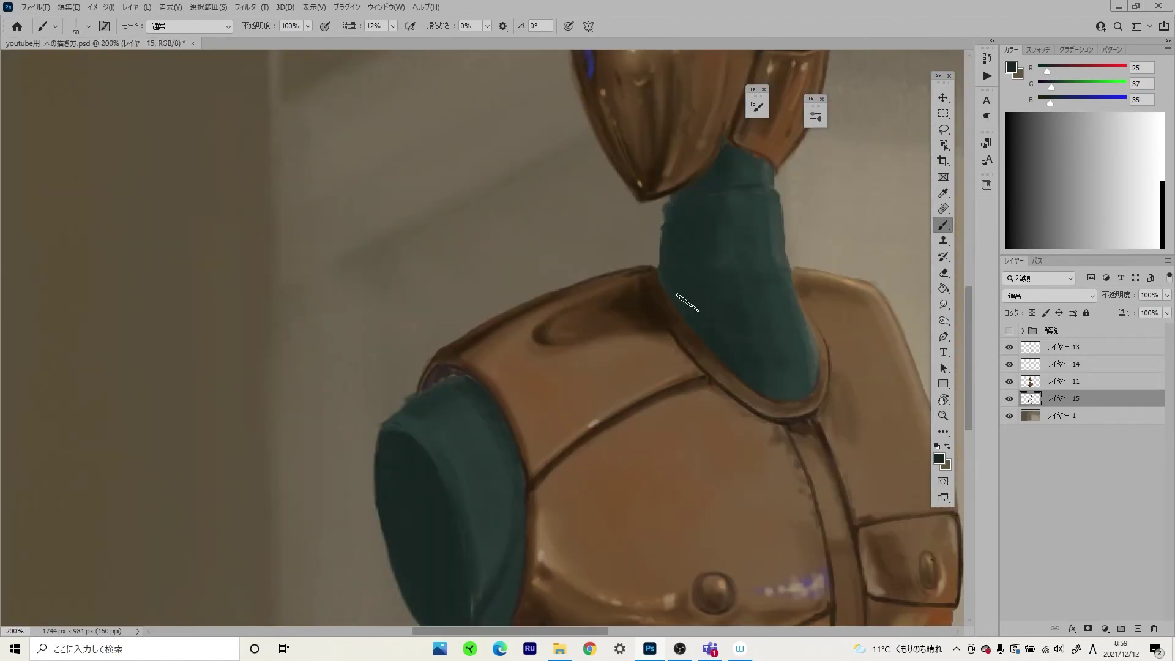
{"action": "right_click", "coordinate": [746, 142]}
{"action": "left_click", "coordinate": [851, 534]}
{"action": "double_click", "coordinate": [857, 516]}
{"action": "scroll", "coordinate": [734, 346], "scroll_direction": "up", "scroll_amount": 2}
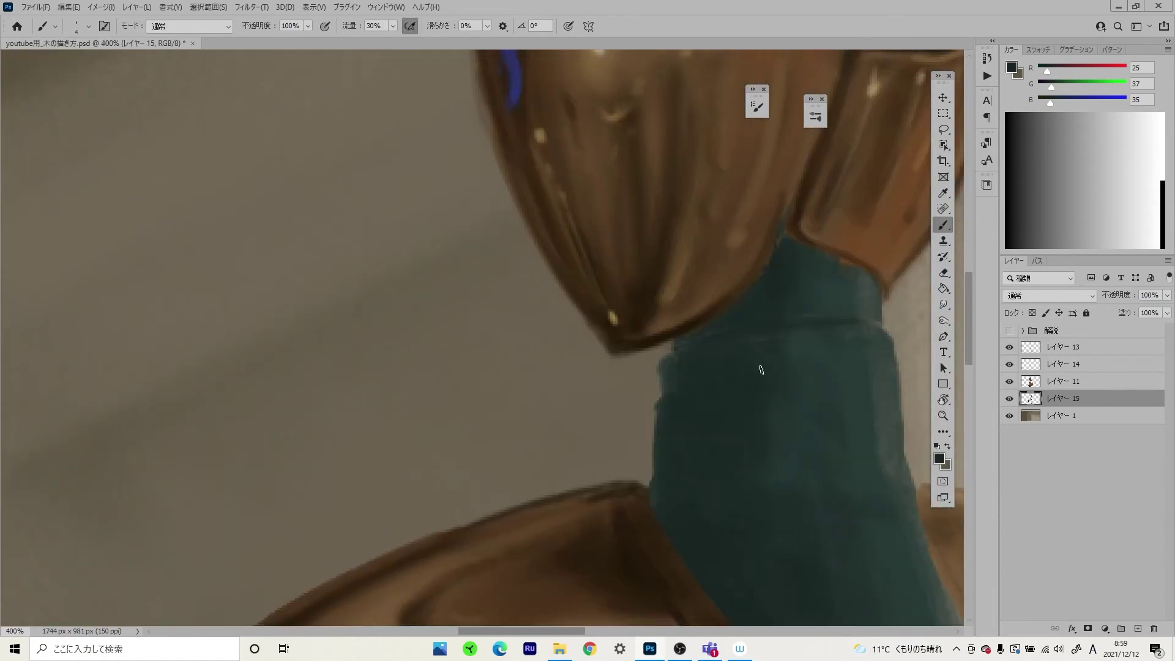
- Set brush flow to 100%, choose an angled preset, and paint a dark ring line across the neck
{"action": "key", "text": "0"}
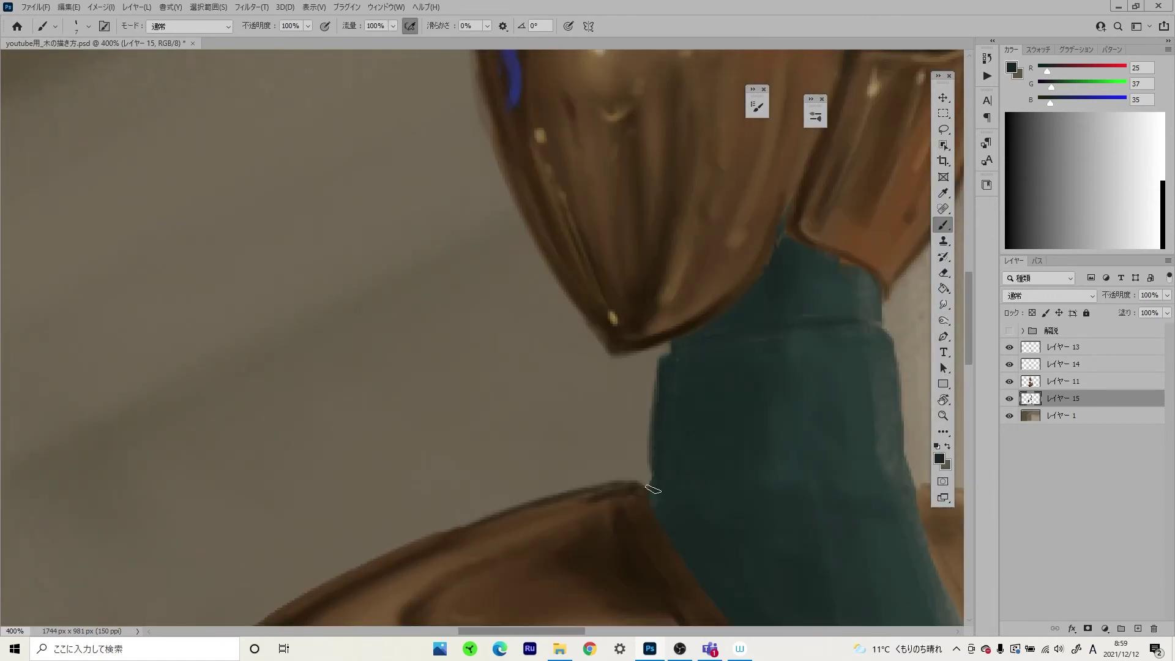
{"action": "scroll", "coordinate": [682, 471], "scroll_direction": "down", "scroll_amount": 3}
{"action": "scroll", "coordinate": [682, 470], "scroll_direction": "right", "scroll_amount": 1}
{"action": "right_click", "coordinate": [621, 232]}
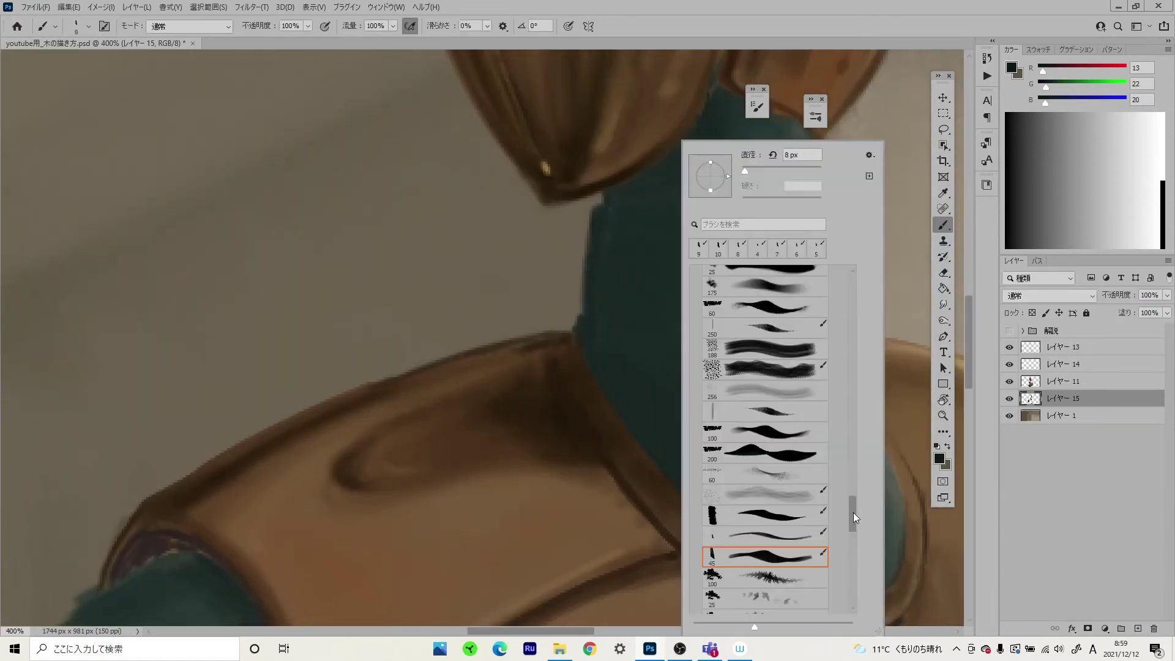
{"action": "double_click", "coordinate": [853, 512]}
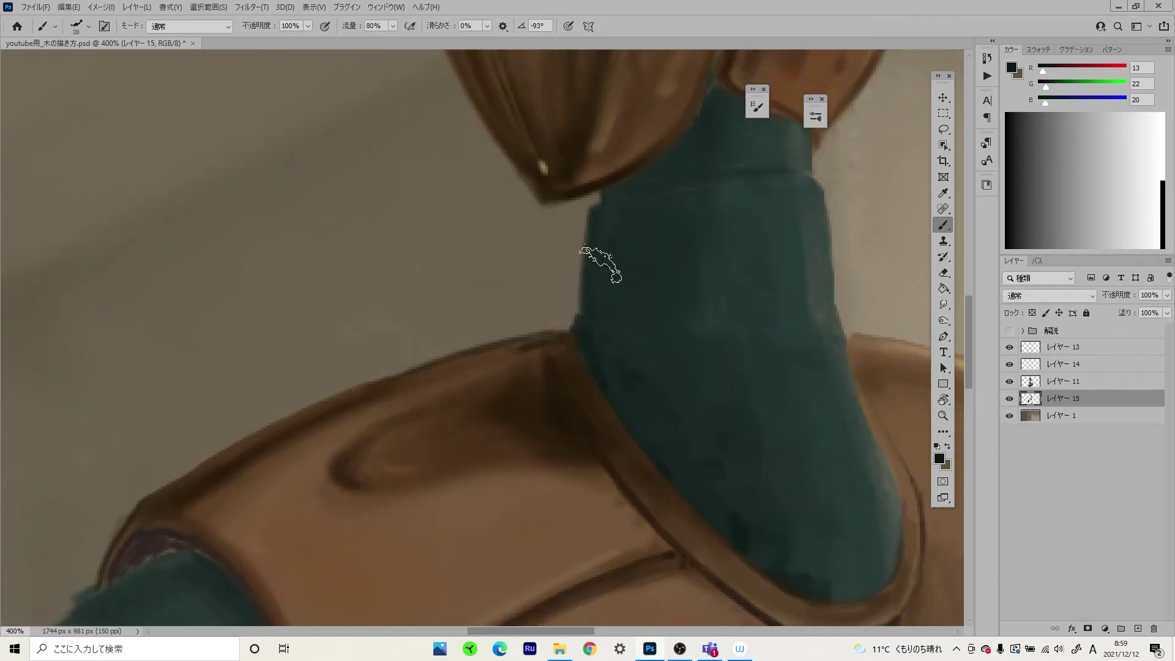
{"action": "mouse_move", "coordinate": [604, 269]}
{"action": "left_mouse_down"}
{"action": "mouse_move", "coordinate": [617, 237]}
{"action": "mouse_move", "coordinate": [520, 363]}
{"action": "mouse_move", "coordinate": [760, 343]}
{"action": "left_mouse_up"}
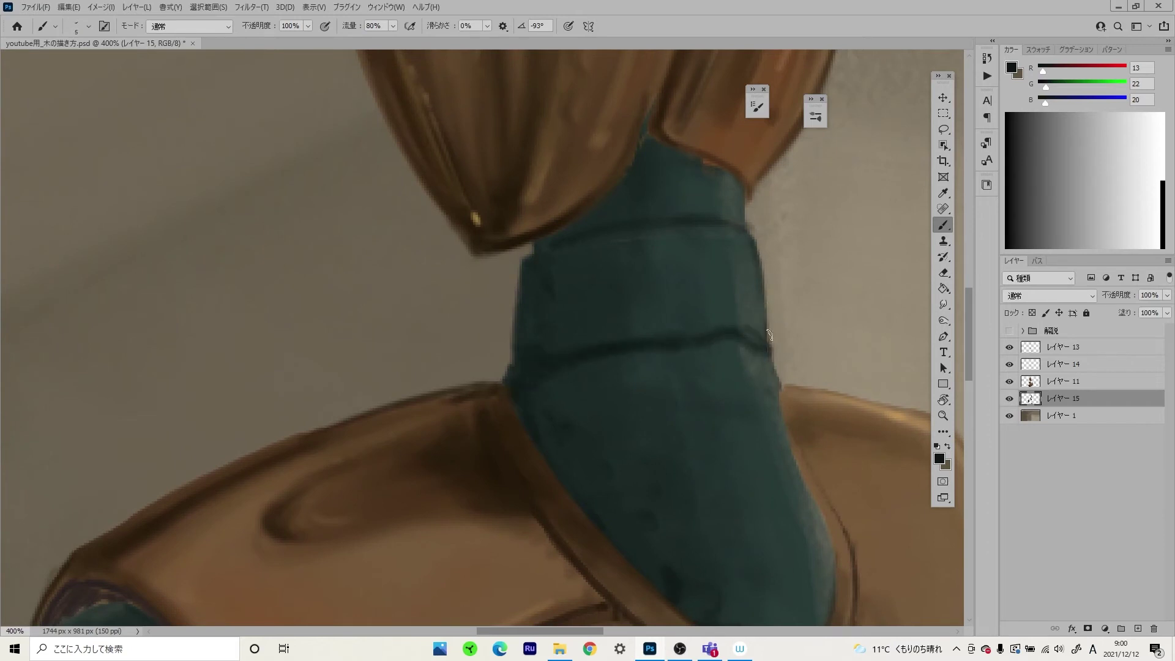
- Sample the shoulder's brown and a near-black colour for neck detailing
{"action": "scroll", "coordinate": [568, 395], "scroll_direction": "right", "scroll_amount": 5}
{"action": "left_click", "coordinate": [567, 395], "text": "alt"}
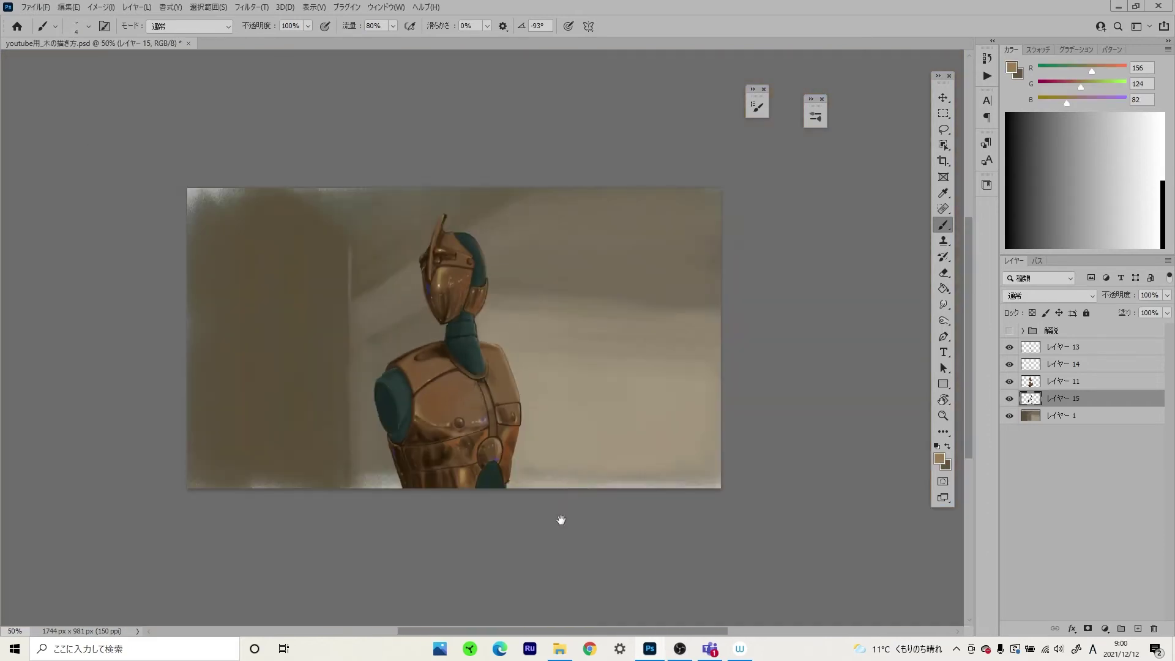
{"action": "left_click", "coordinate": [561, 520]}
{"action": "left_click", "coordinate": [597, 465], "text": "alt"}
{"action": "scroll", "coordinate": [597, 465], "scroll_direction": "down", "scroll_amount": 5}
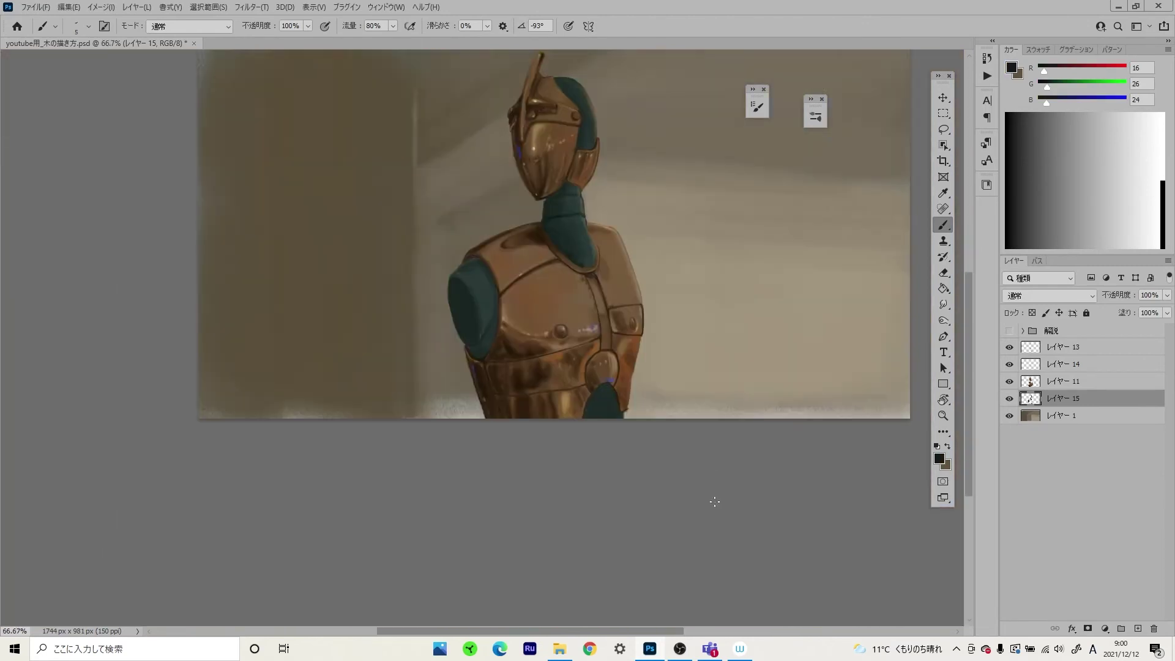
- Save the painting with Ctrl+S
{"action": "scroll", "coordinate": [698, 392], "scroll_direction": "up", "scroll_amount": 3}
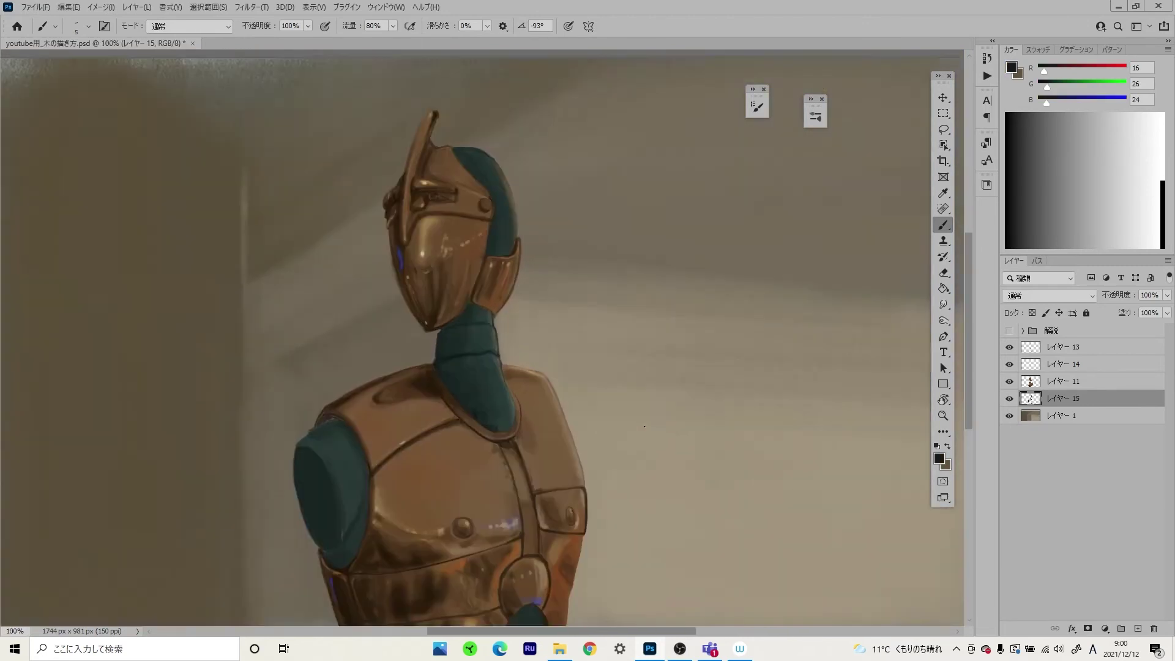
{"action": "scroll", "coordinate": [649, 464], "scroll_direction": "down", "scroll_amount": 2}
{"action": "key", "text": "ctrl+s"}
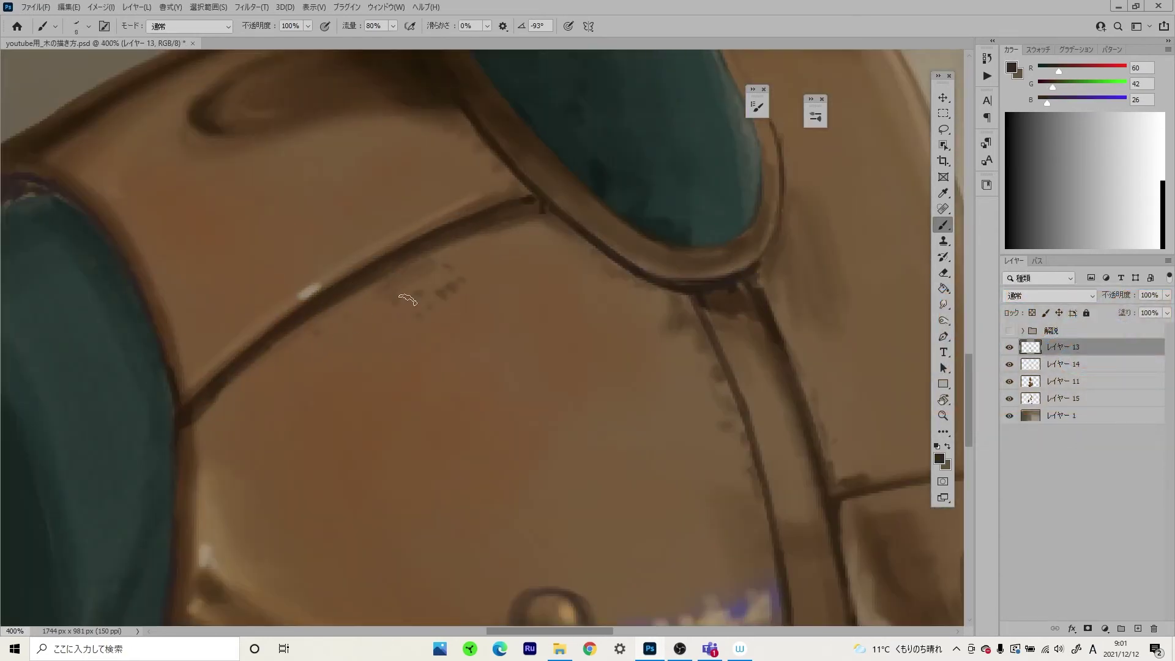
- Bring the robot's head into view and sample a light bronze from the helmet
{"action": "scroll", "coordinate": [755, 344], "scroll_direction": "down", "scroll_amount": 3}
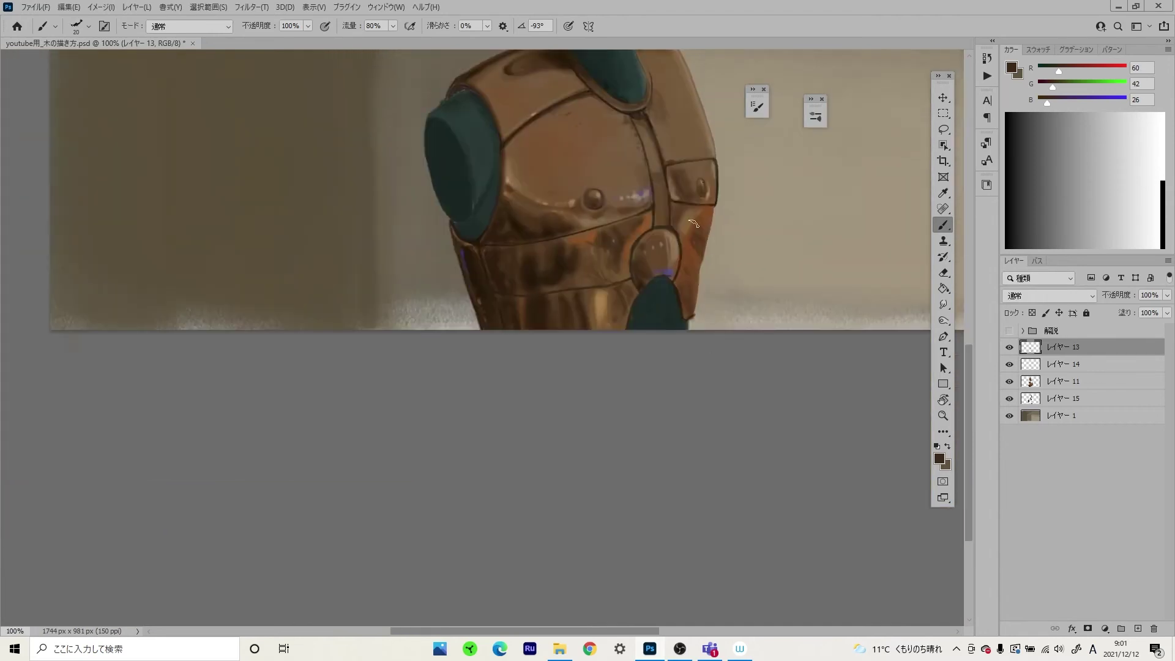
{"action": "mouse_move", "coordinate": [754, 343]}
{"action": "left_mouse_down"}
{"action": "mouse_move", "coordinate": [674, 488]}
{"action": "mouse_move", "coordinate": [675, 558]}
{"action": "left_mouse_up"}
{"action": "scroll", "coordinate": [674, 487], "scroll_direction": "up", "scroll_amount": 3}
{"action": "scroll", "coordinate": [539, 171], "scroll_direction": "up", "scroll_amount": 1}
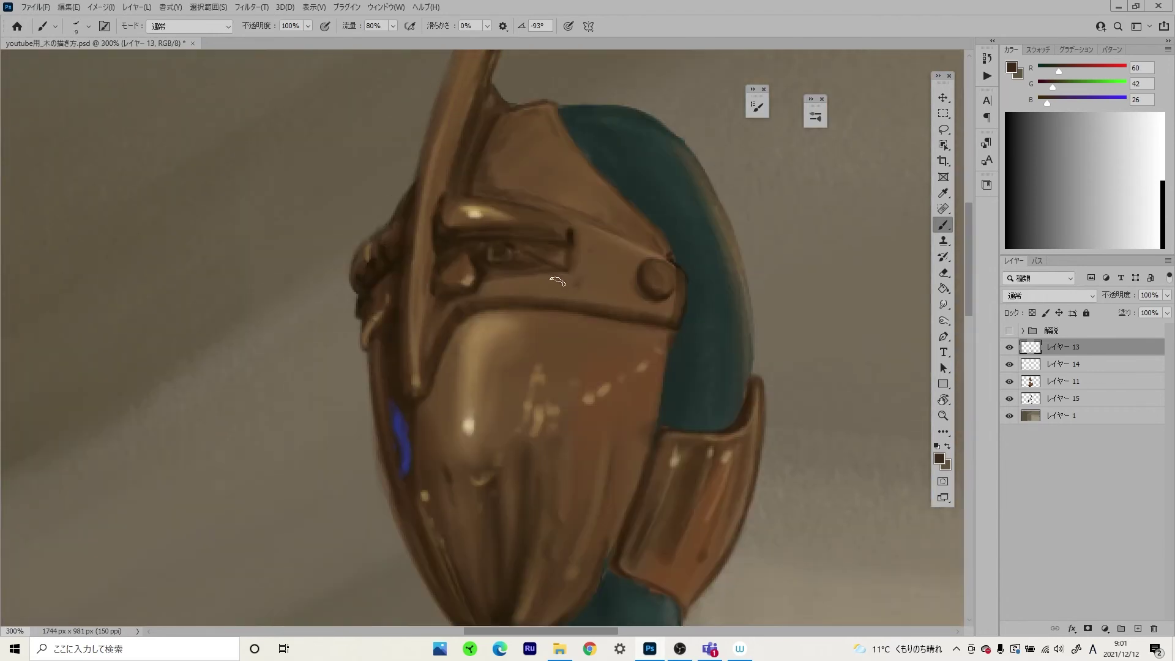
{"action": "scroll", "coordinate": [535, 143], "scroll_direction": "up", "scroll_amount": 1}
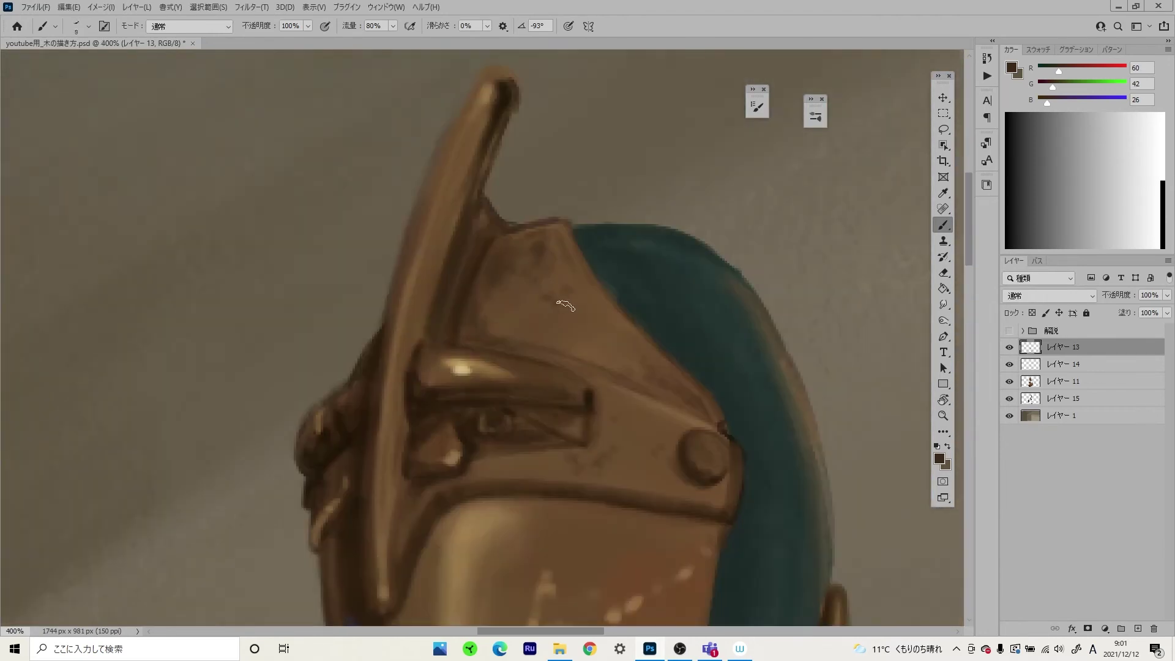
{"action": "scroll", "coordinate": [491, 265], "scroll_direction": "up", "scroll_amount": 1}
{"action": "scroll", "coordinate": [538, 194], "scroll_direction": "down", "scroll_amount": 2}
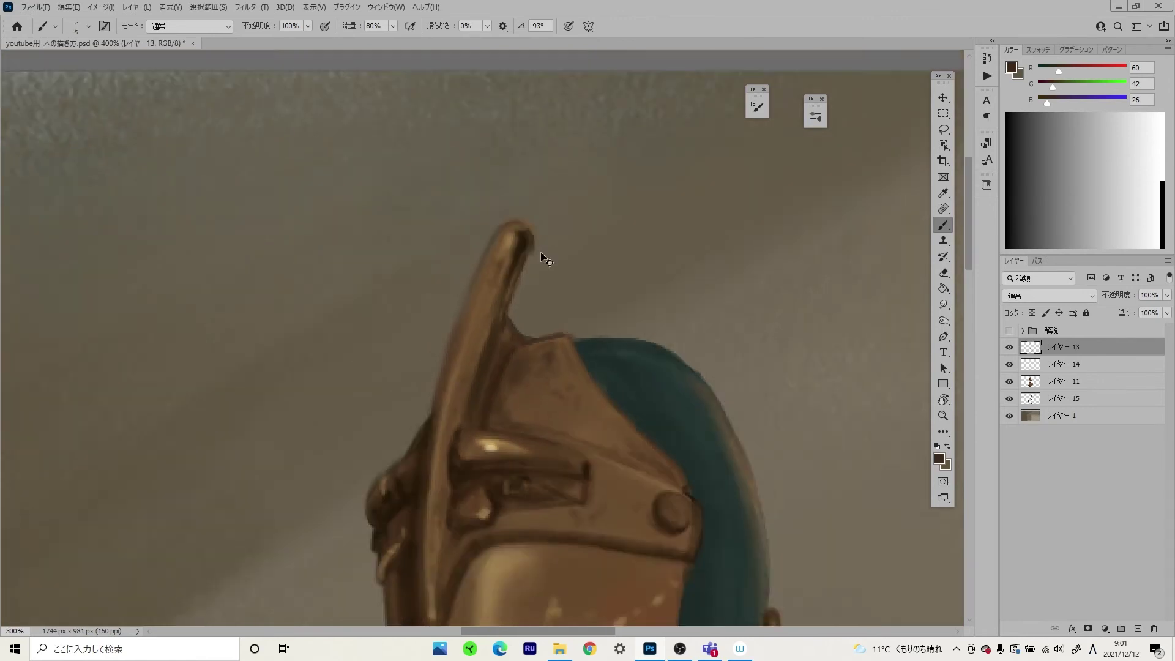
{"action": "scroll", "coordinate": [638, 500], "scroll_direction": "down", "scroll_amount": 2}
{"action": "scroll", "coordinate": [490, 318], "scroll_direction": "up", "scroll_amount": 3}
{"action": "scroll", "coordinate": [487, 263], "scroll_direction": "down", "scroll_amount": 2}
{"action": "left_click", "coordinate": [487, 263], "text": "alt"}
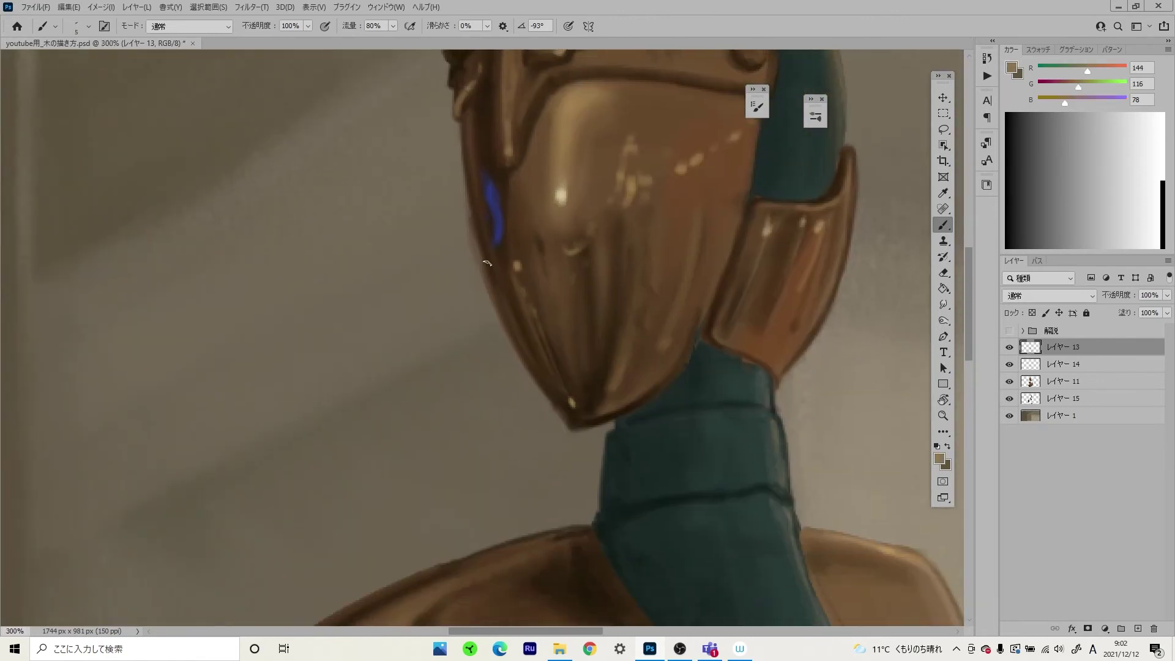
{"action": "scroll", "coordinate": [475, 226], "scroll_direction": "down", "scroll_amount": 2}
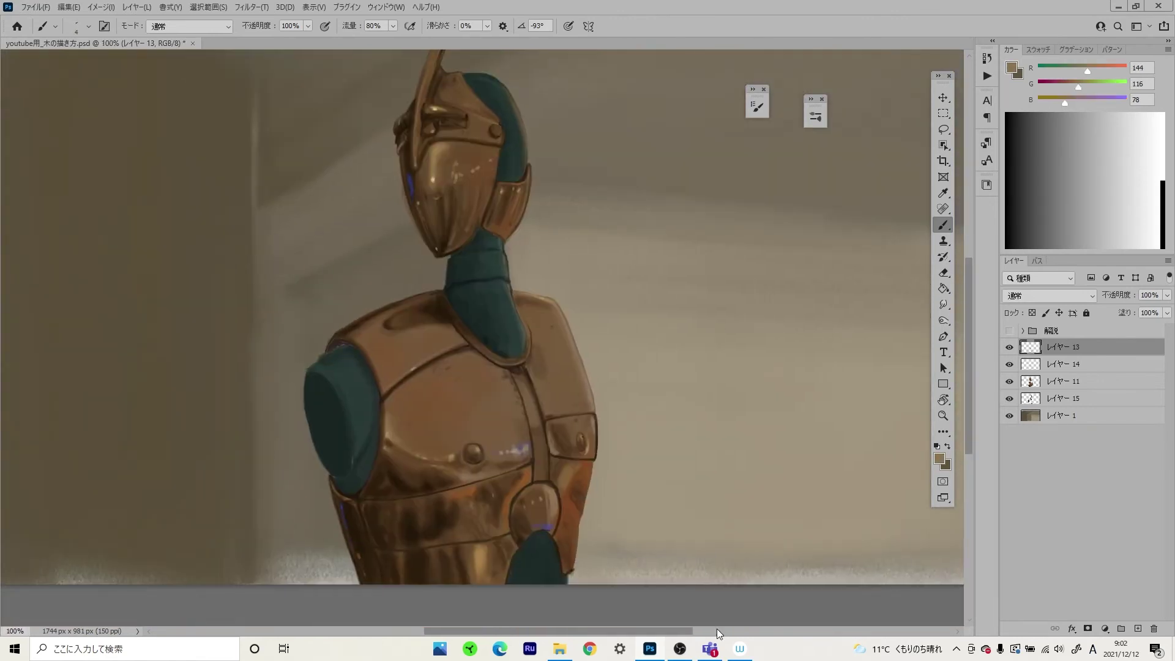
- Set the Eraser to 100% flow on layer 11, then dab dark specks on the shoulder plating
{"action": "key", "text": "e"}
{"action": "left_click", "coordinate": [1061, 381]}
{"action": "scroll", "coordinate": [591, 228], "scroll_direction": "up", "scroll_amount": 3}
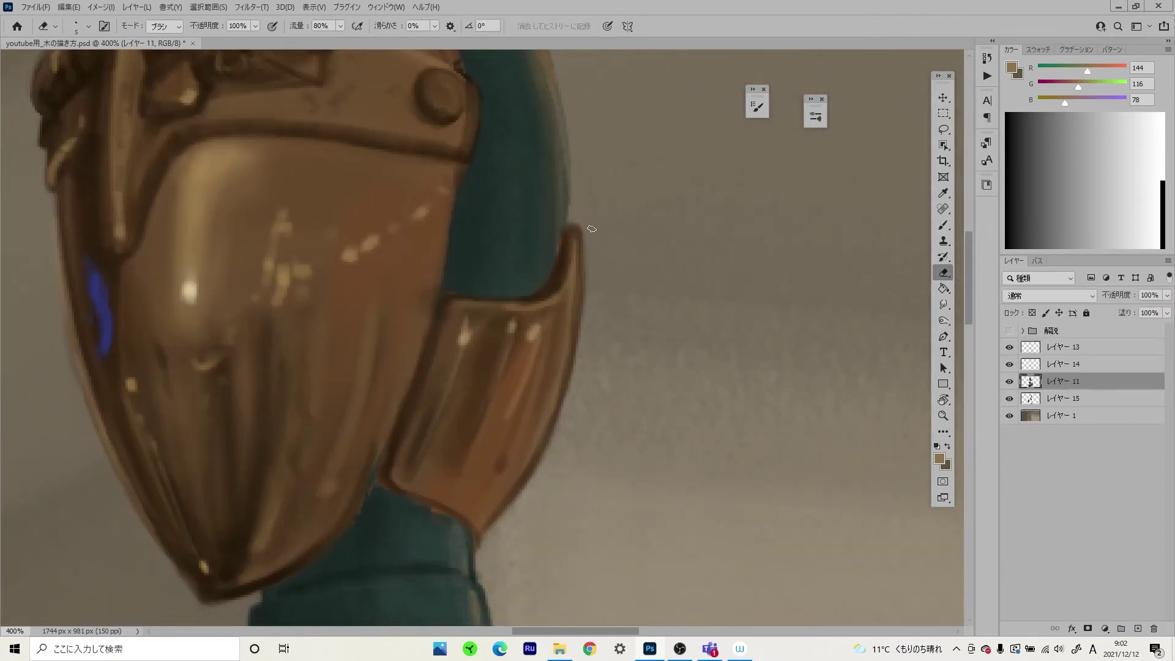
{"action": "key", "text": "shift+0"}
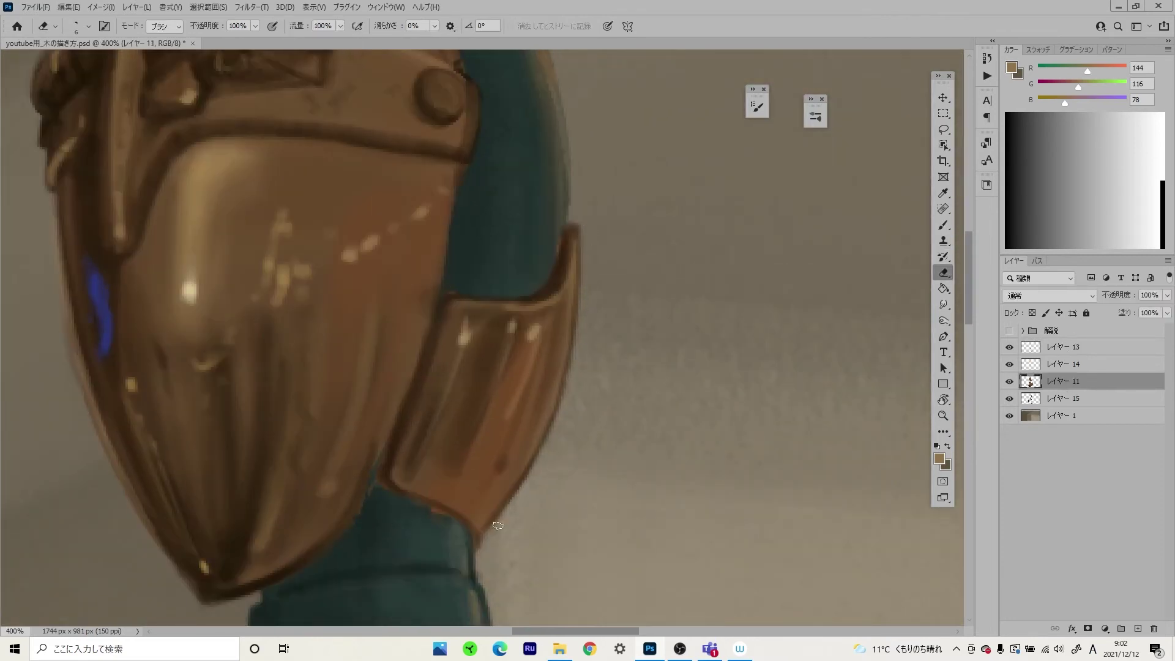
{"action": "scroll", "coordinate": [498, 525], "scroll_direction": "down", "scroll_amount": 4}
{"action": "scroll", "coordinate": [477, 366], "scroll_direction": "up", "scroll_amount": 4}
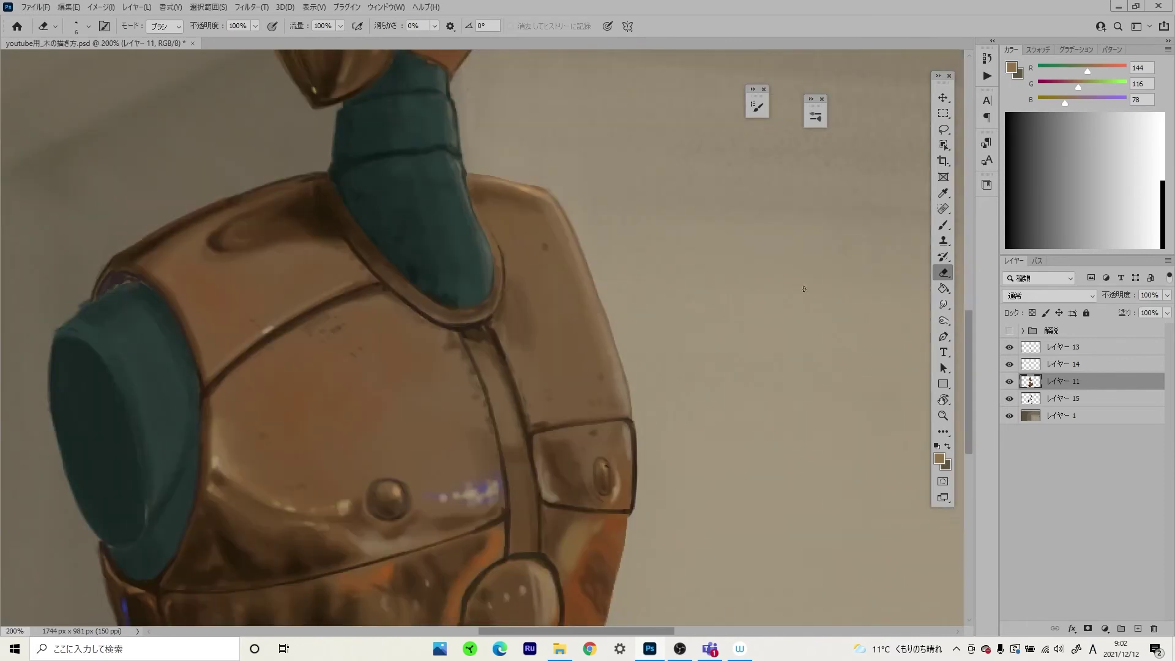
{"action": "key", "text": "b"}
{"action": "left_click_drag", "start_coordinate": [657, 331], "coordinate": [669, 364]}
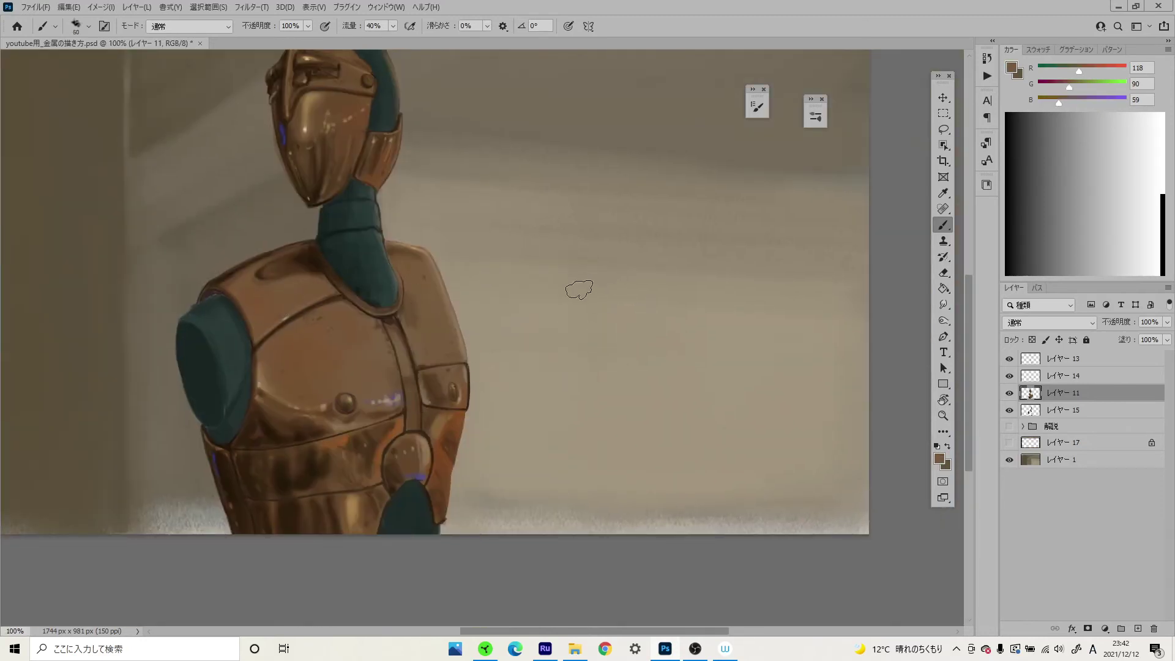
- Paint a tall dark-to-medium brown patch on the background right of the robot
{"action": "left_click", "coordinate": [407, 301], "text": "alt"}
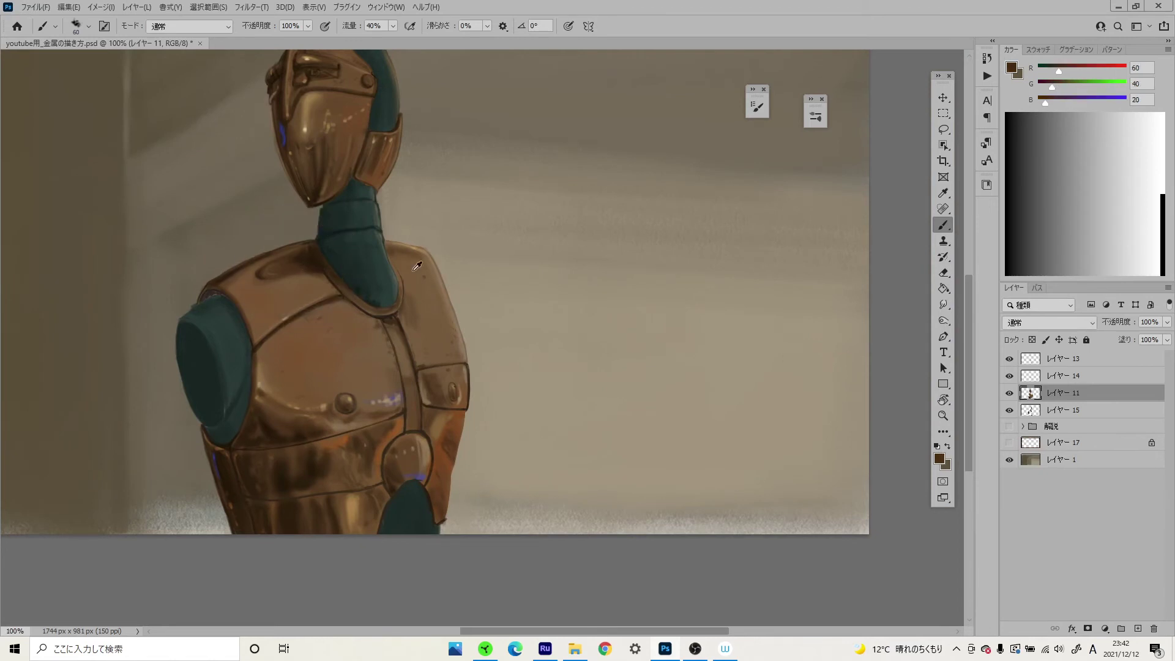
{"action": "mouse_move", "coordinate": [678, 274]}
{"action": "left_mouse_down"}
{"action": "mouse_move", "coordinate": [658, 354]}
{"action": "mouse_move", "coordinate": [648, 244]}
{"action": "mouse_move", "coordinate": [618, 373]}
{"action": "left_mouse_up"}
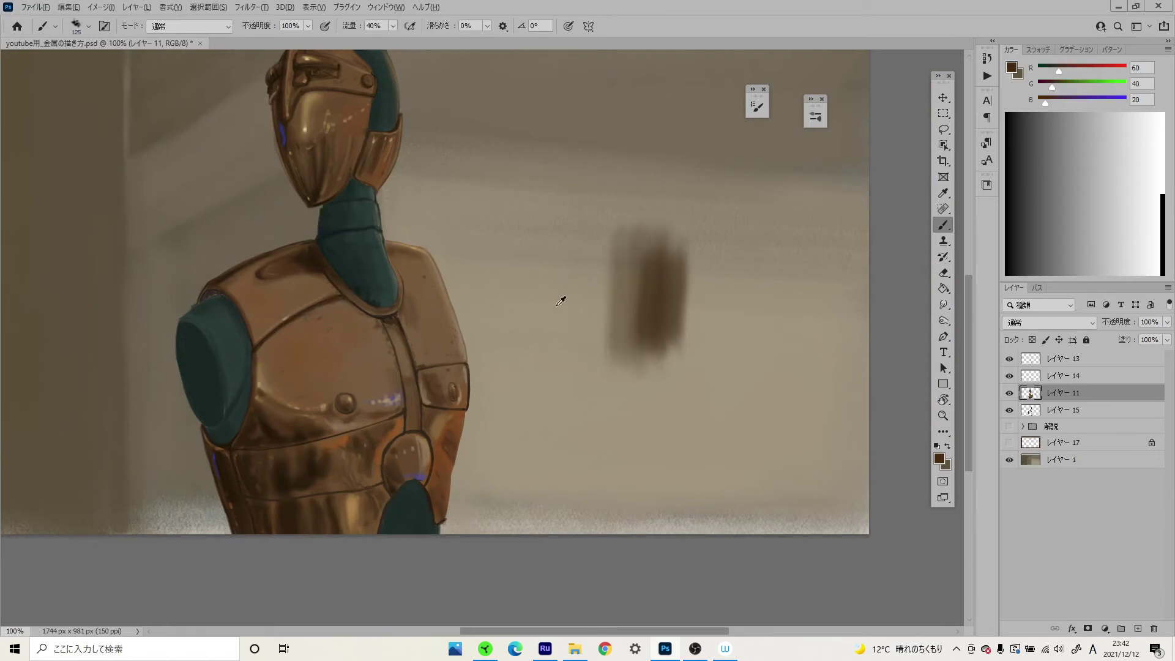
{"action": "key", "text": "bracketright"}
{"action": "left_click", "coordinate": [672, 232], "text": "alt"}
{"action": "left_click_drag", "start_coordinate": [671, 233], "coordinate": [682, 375]}
{"action": "key", "text": "bracketright"}
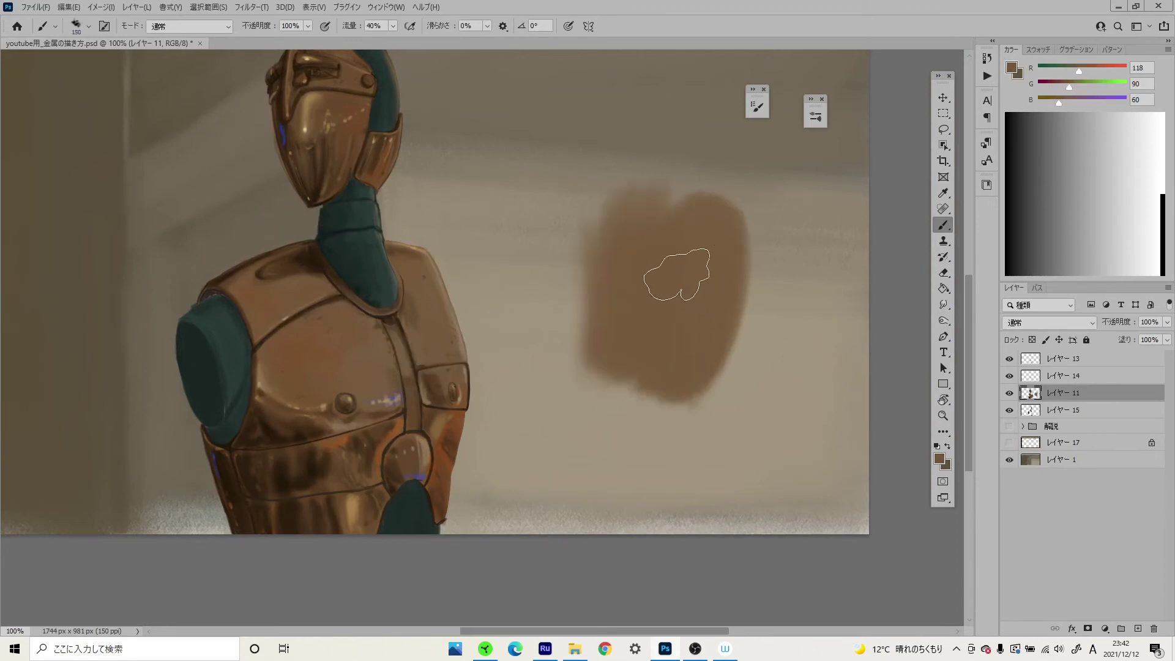
- Round out the brown blob with the 25 px preset, then select the 175 px brush
{"action": "right_click", "coordinate": [677, 263]}
{"action": "double_click", "coordinate": [786, 587]}
{"action": "key", "text": "bracketright"}
{"action": "key", "text": "bracketright"}
{"action": "key", "text": "bracketright"}
{"action": "mouse_move", "coordinate": [587, 392]}
{"action": "left_mouse_down"}
{"action": "mouse_move", "coordinate": [622, 189]}
{"action": "mouse_move", "coordinate": [564, 110]}
{"action": "left_mouse_up"}
{"action": "key", "text": "shift+0"}
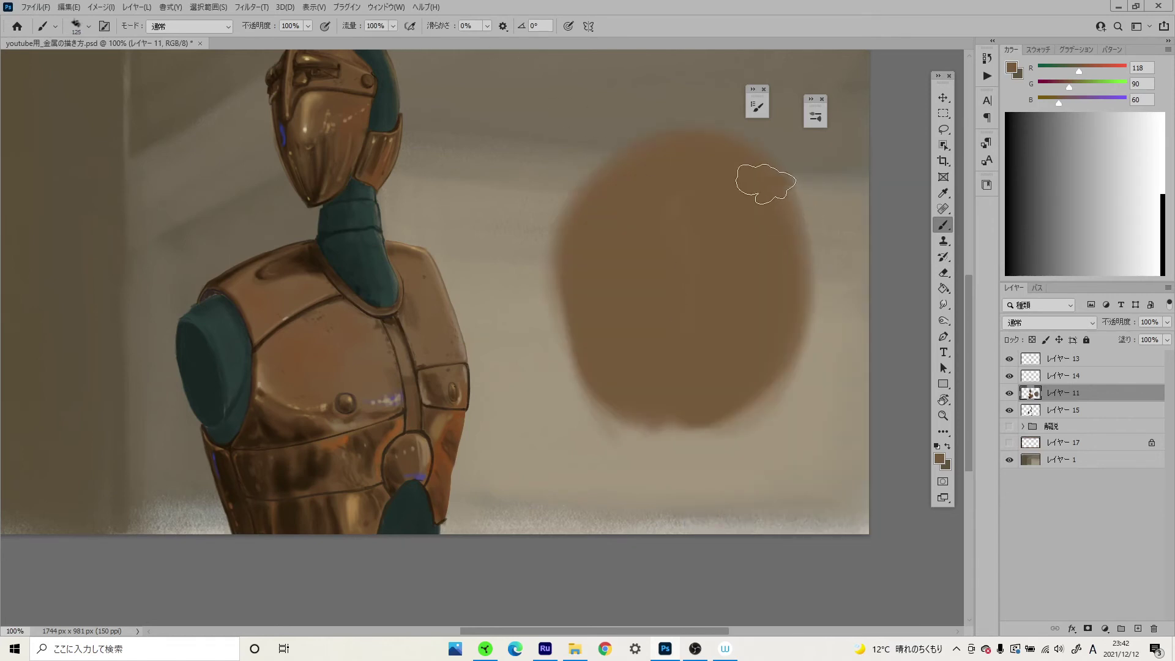
{"action": "mouse_move", "coordinate": [761, 178]}
{"action": "left_mouse_down"}
{"action": "mouse_move", "coordinate": [628, 411]}
{"action": "mouse_move", "coordinate": [592, 193]}
{"action": "mouse_move", "coordinate": [768, 375]}
{"action": "mouse_move", "coordinate": [808, 344]}
{"action": "left_mouse_up"}
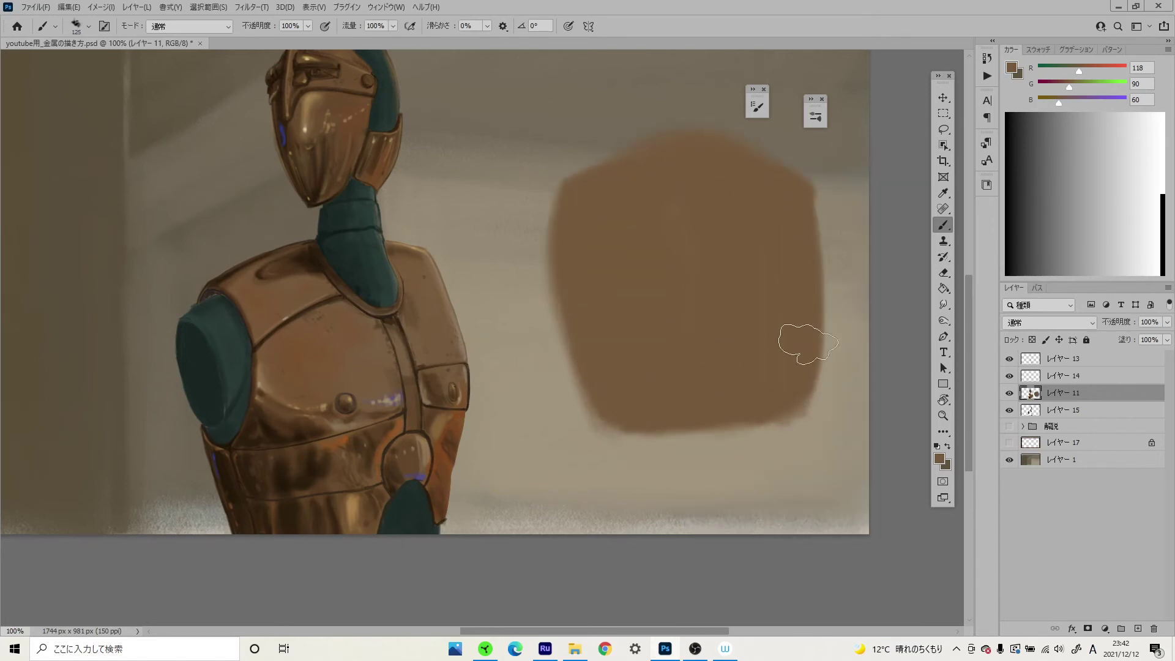
{"action": "key", "text": "bracketright"}
{"action": "key", "text": "bracketright"}
{"action": "right_click", "coordinate": [652, 278]}
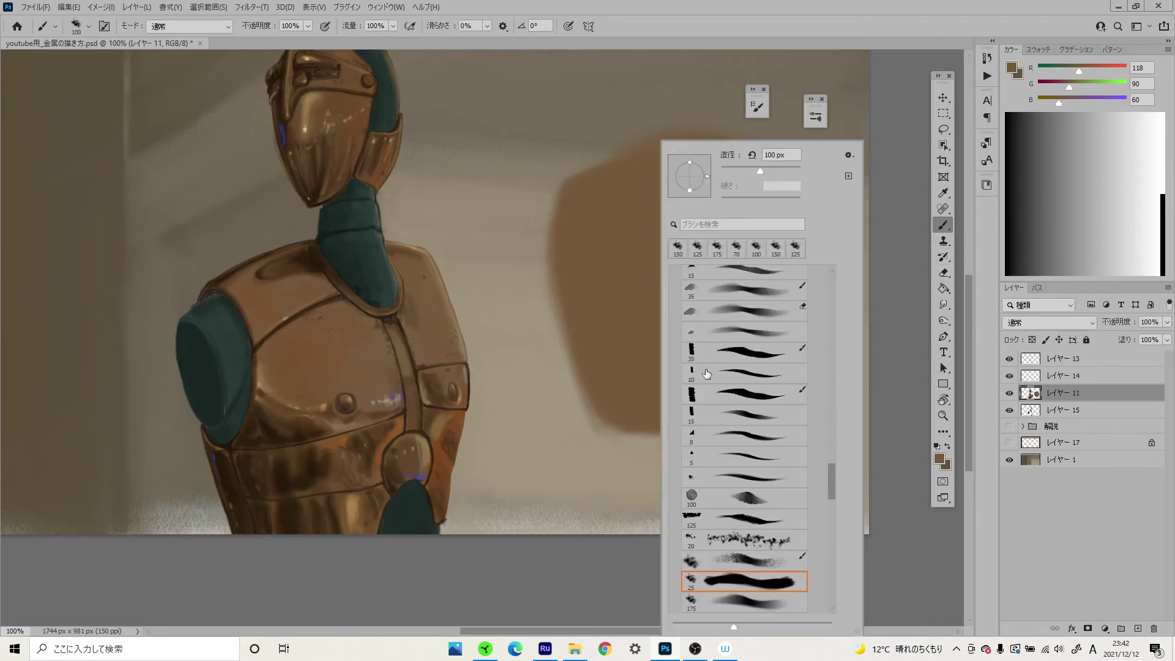
{"action": "double_click", "coordinate": [744, 594]}
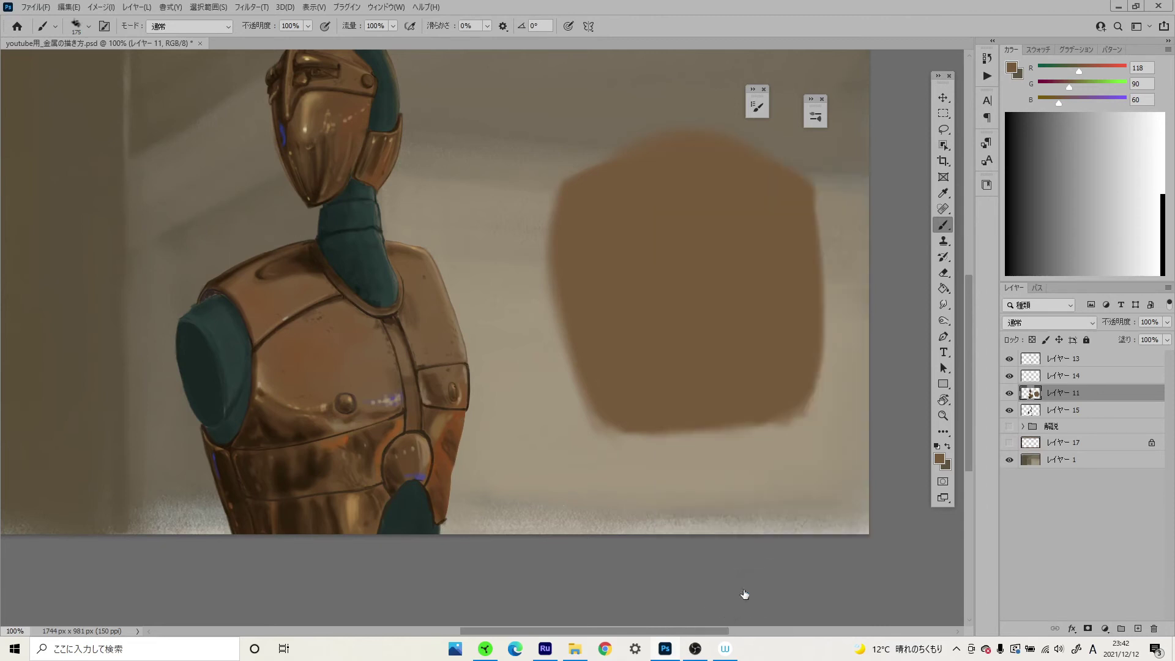
- Sample dark armour browns and paint broad dark shading on the blob's left side
{"action": "scroll", "coordinate": [692, 474], "scroll_direction": "up", "scroll_amount": 2}
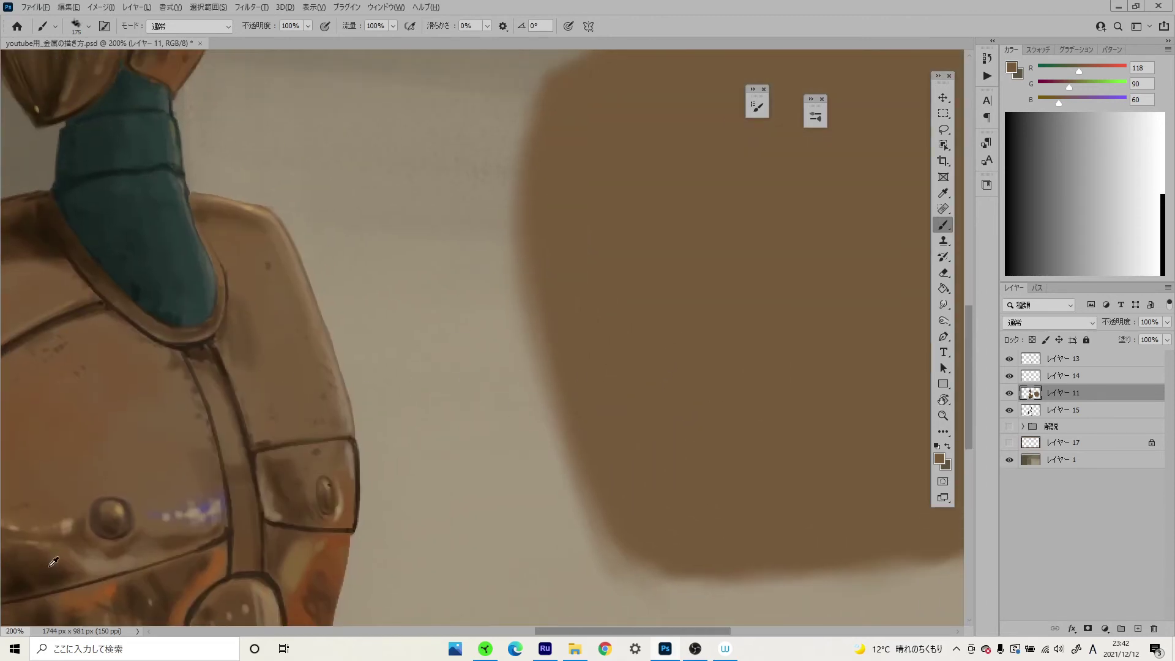
{"action": "left_click", "coordinate": [53, 562], "text": "alt"}
{"action": "mouse_move", "coordinate": [432, 262]}
{"action": "left_mouse_down"}
{"action": "mouse_move", "coordinate": [428, 302]}
{"action": "mouse_move", "coordinate": [466, 326]}
{"action": "mouse_move", "coordinate": [475, 488]}
{"action": "mouse_move", "coordinate": [491, 343]}
{"action": "mouse_move", "coordinate": [750, 270]}
{"action": "left_mouse_up"}
{"action": "left_click", "coordinate": [200, 538], "text": "alt"}
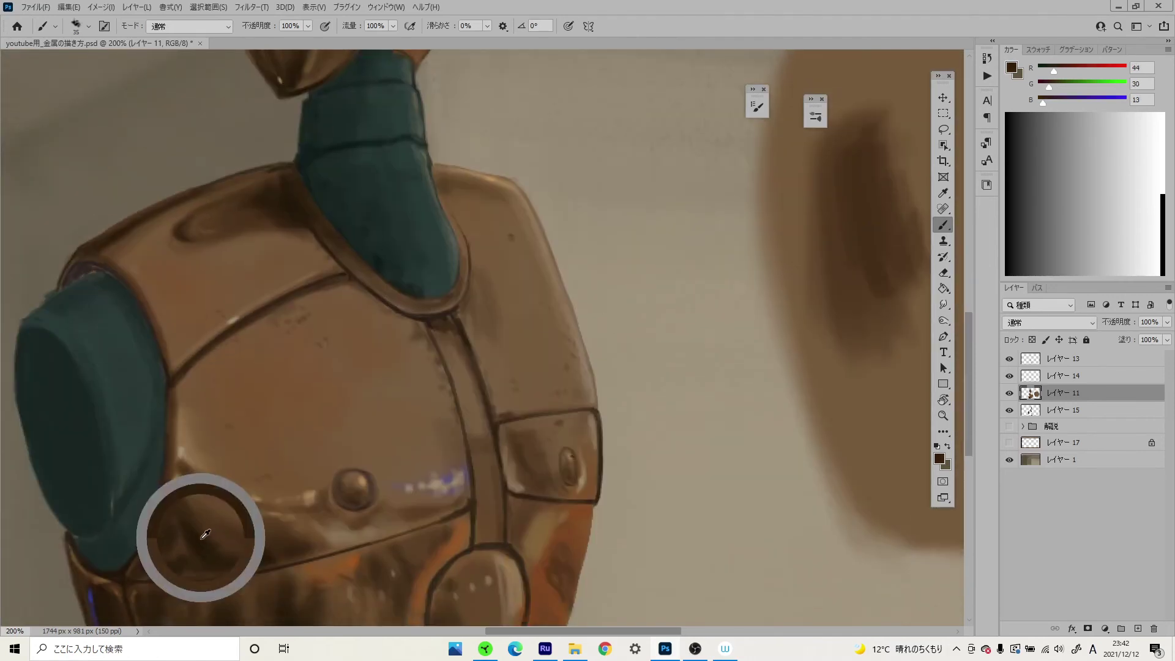
{"action": "left_click_drag", "start_coordinate": [687, 367], "coordinate": [503, 471]}
{"action": "mouse_move", "coordinate": [608, 281]}
{"action": "left_mouse_down"}
{"action": "mouse_move", "coordinate": [597, 285]}
{"action": "mouse_move", "coordinate": [637, 525]}
{"action": "left_mouse_up"}
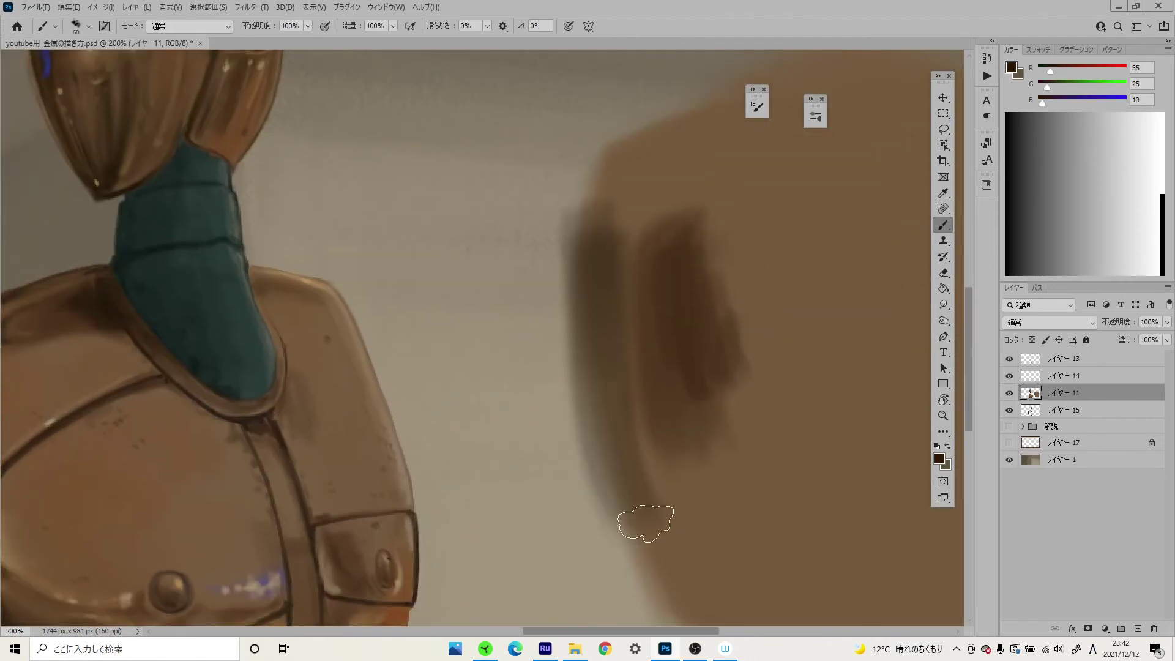
- Draw a fine dark rim down the blob's left and lower edge
{"action": "key", "text": "["}
{"action": "key", "text": "["}
{"action": "key", "text": "["}
{"action": "left_click_drag", "start_coordinate": [587, 244], "coordinate": [623, 456]}
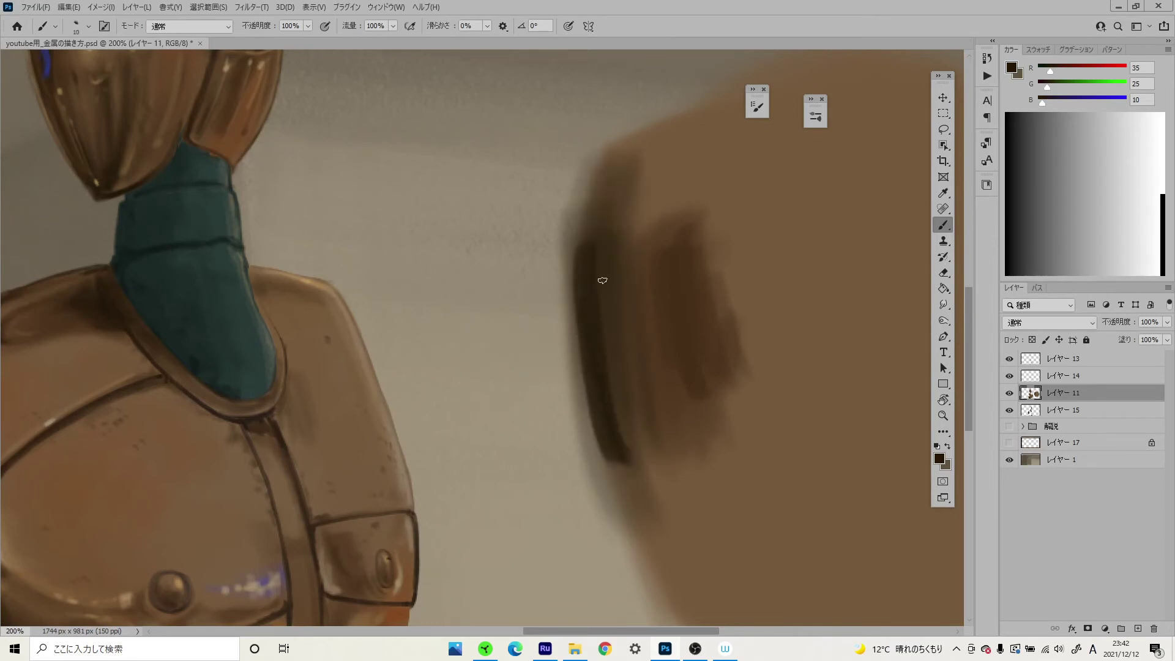
{"action": "mouse_move", "coordinate": [605, 334]}
{"action": "left_mouse_down"}
{"action": "mouse_move", "coordinate": [656, 564]}
{"action": "mouse_move", "coordinate": [687, 608]}
{"action": "left_mouse_up"}
{"action": "key", "text": "]"}
{"action": "key", "text": "]"}
{"action": "left_click_drag", "start_coordinate": [661, 547], "coordinate": [611, 370]}
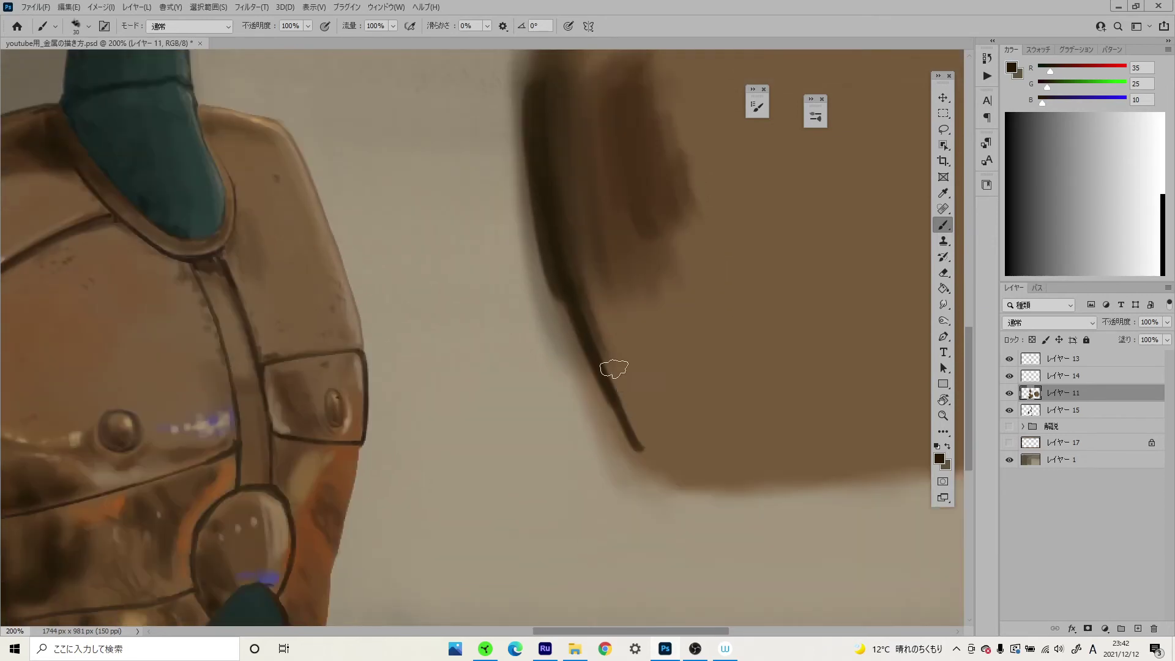
{"action": "mouse_move", "coordinate": [588, 300]}
{"action": "left_mouse_down"}
{"action": "mouse_move", "coordinate": [647, 435]}
{"action": "mouse_move", "coordinate": [664, 398]}
{"action": "left_mouse_up"}
- Add broader brown shading on the blob's left side and sample the chest's bronze
{"action": "key", "text": "]"}
{"action": "key", "text": "]"}
{"action": "key", "text": "]"}
{"action": "left_click_drag", "start_coordinate": [637, 270], "coordinate": [704, 416]}
{"action": "key", "text": "ctrl+minus"}
{"action": "key", "text": "ctrl+minus"}
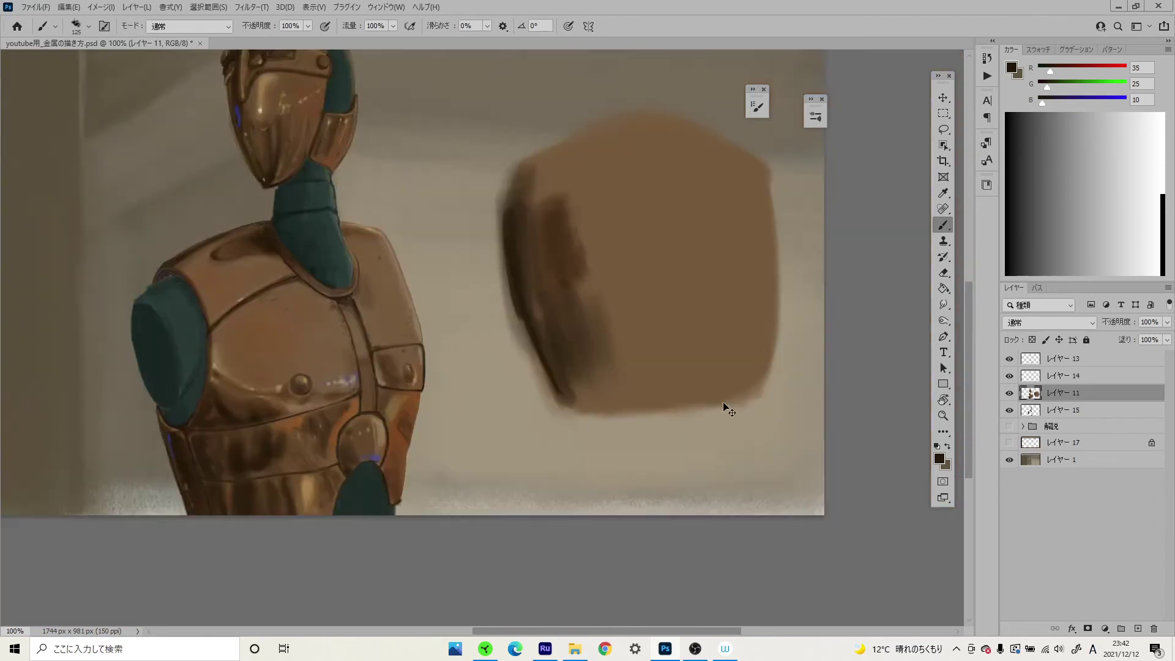
{"action": "left_click_drag", "start_coordinate": [558, 245], "coordinate": [559, 327]}
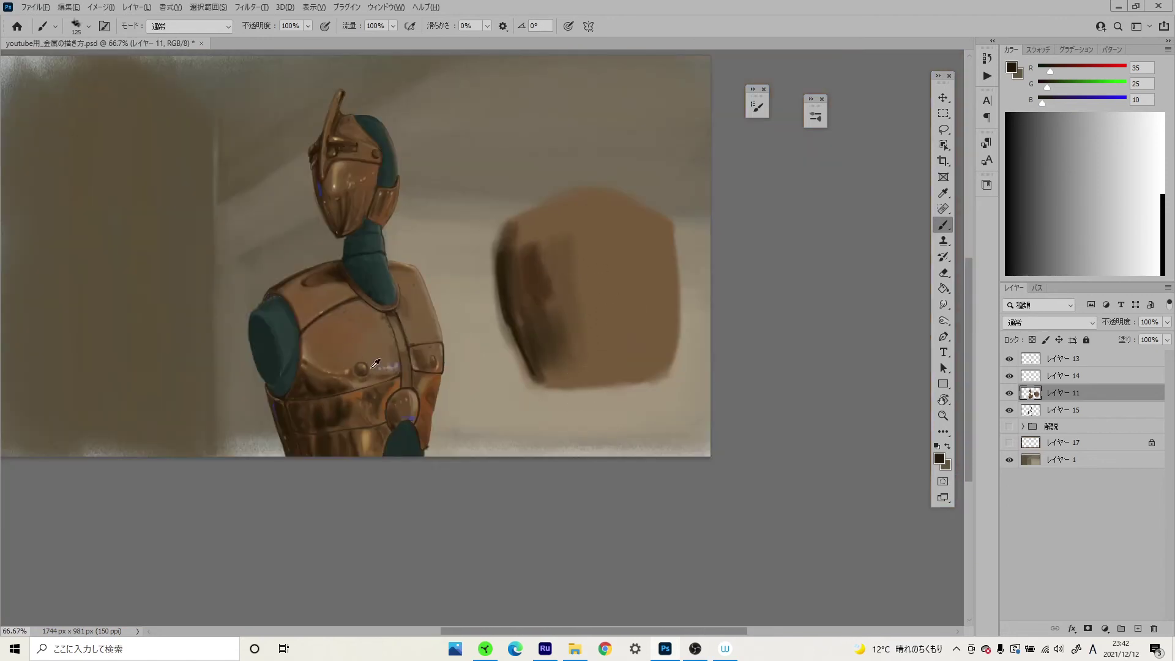
{"action": "left_click", "coordinate": [368, 389], "text": "alt"}
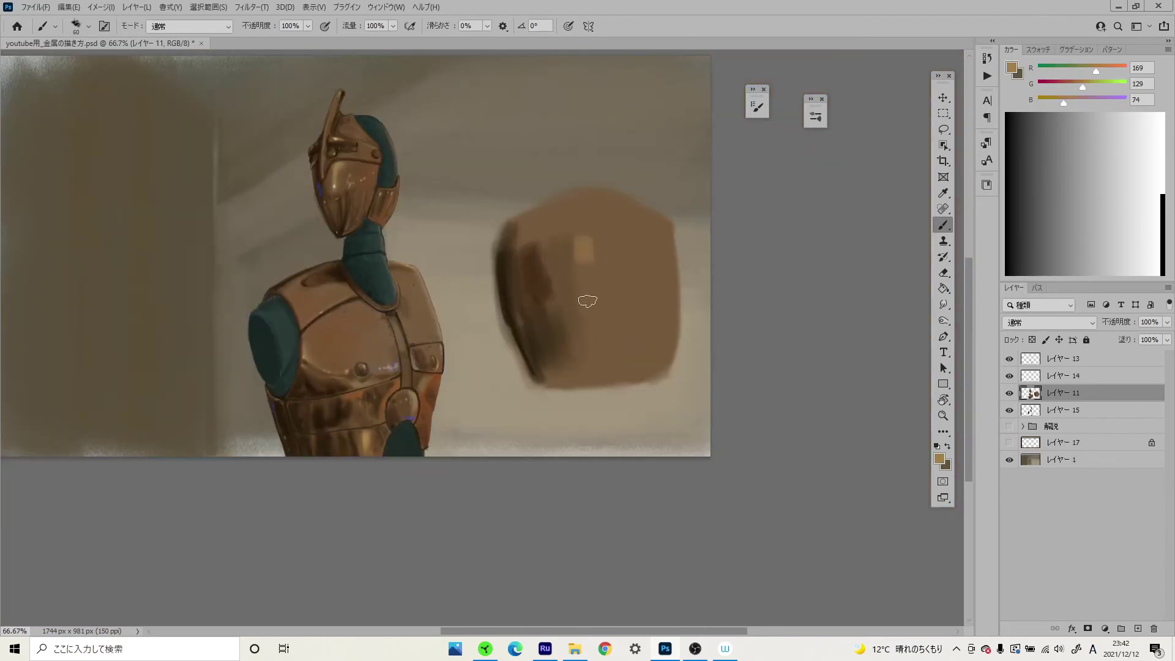
{"action": "key", "text": "ctrl+plus"}
{"action": "key", "text": "ctrl+plus"}
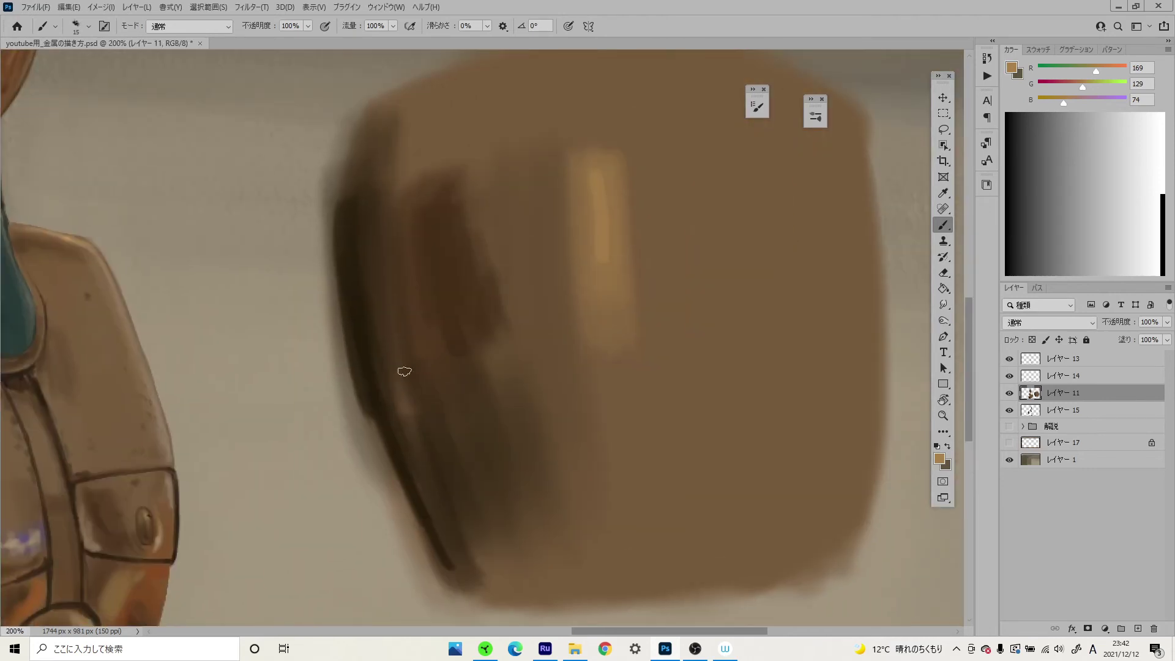
- Lower brush flow to 31% and paint two light bronze vertical streaks on the blob
{"action": "double_click", "coordinate": [387, 26]}
{"action": "type", "text": "31"}
{"action": "key", "text": "Return"}
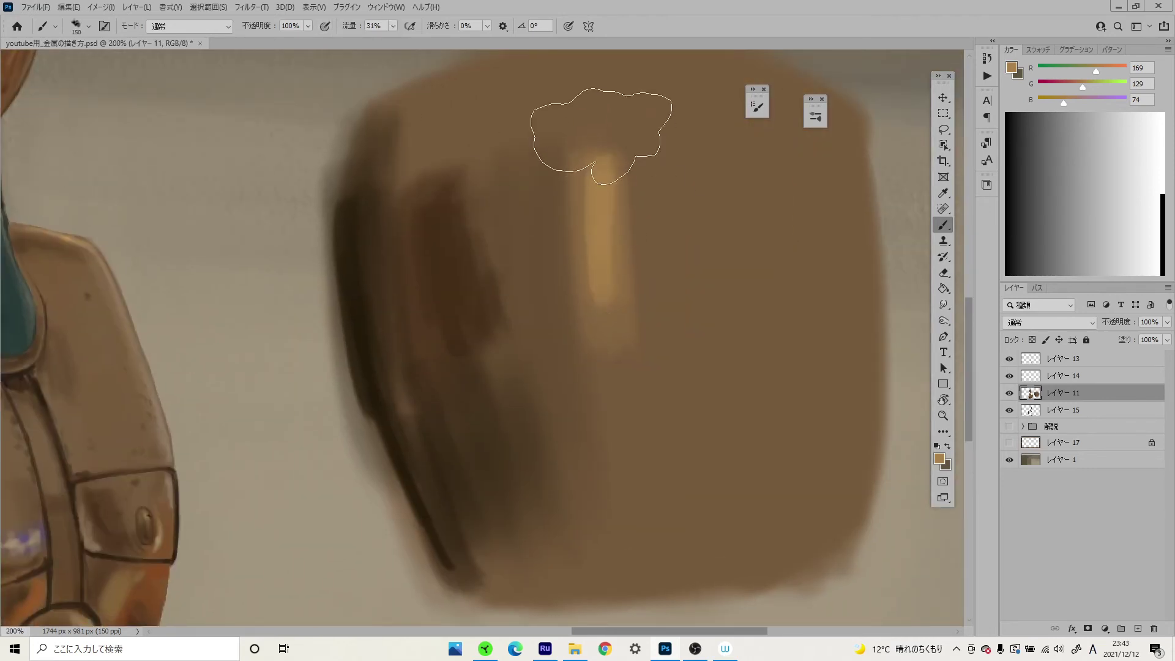
{"action": "left_click_drag", "start_coordinate": [598, 381], "coordinate": [621, 489]}
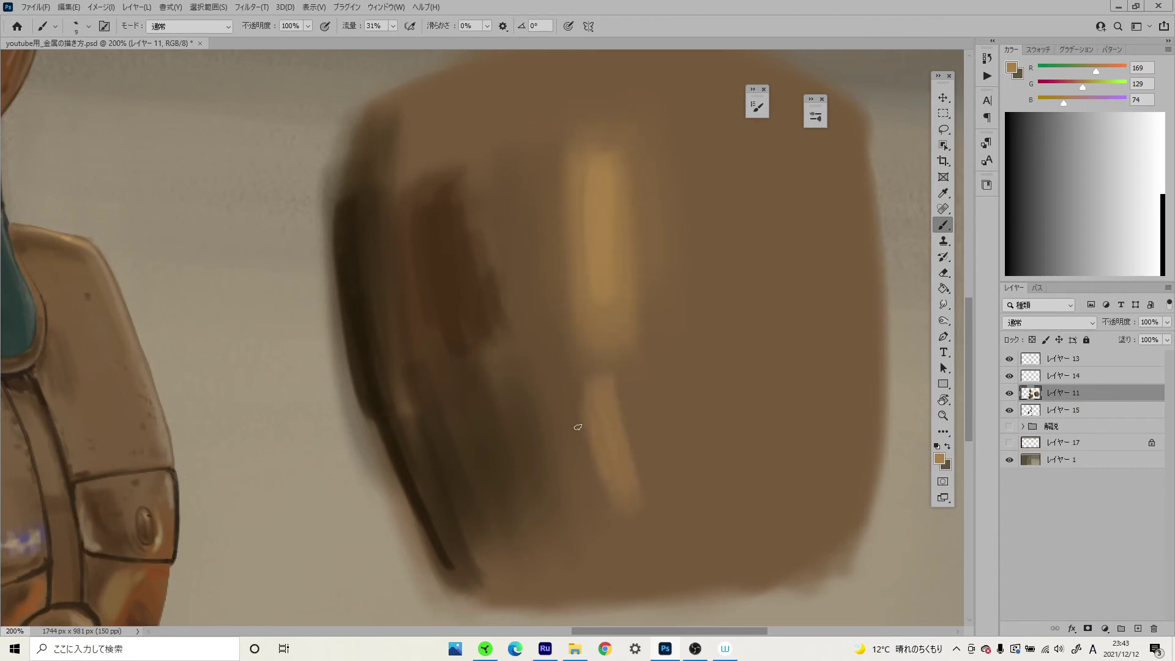
{"action": "left_click_drag", "start_coordinate": [496, 303], "coordinate": [534, 411]}
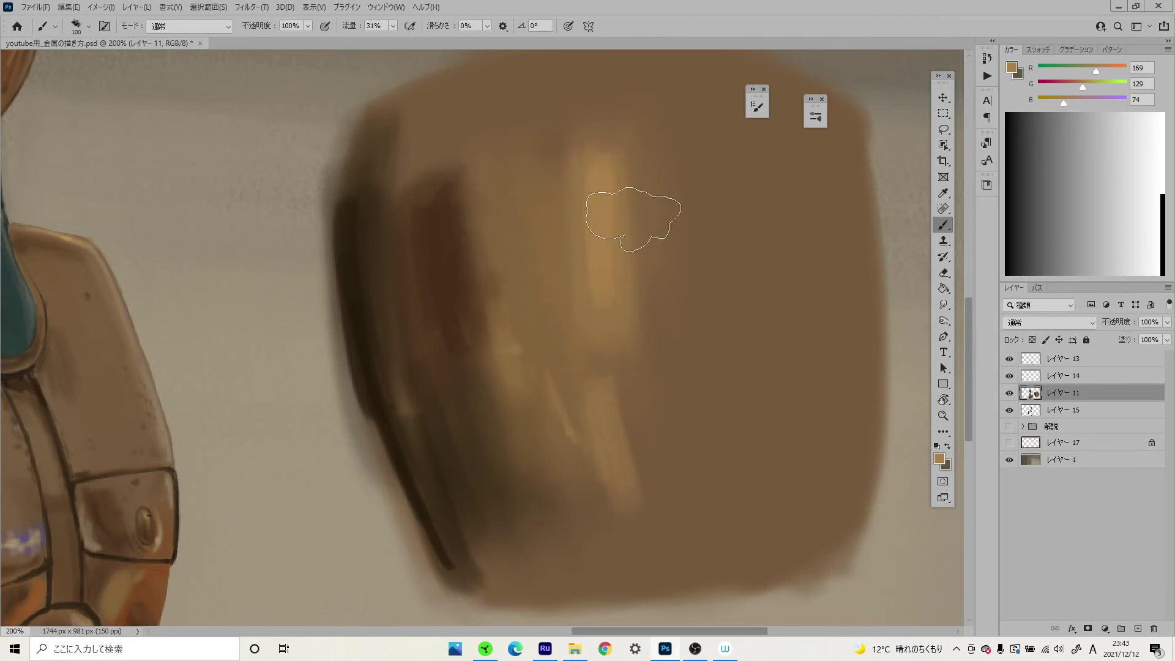
- Shrink the brush to 50 and sample dark and mid browns from the blob edge and armour
{"action": "key", "text": "bracketleft"}
{"action": "key", "text": "bracketleft"}
{"action": "key", "text": "bracketleft"}
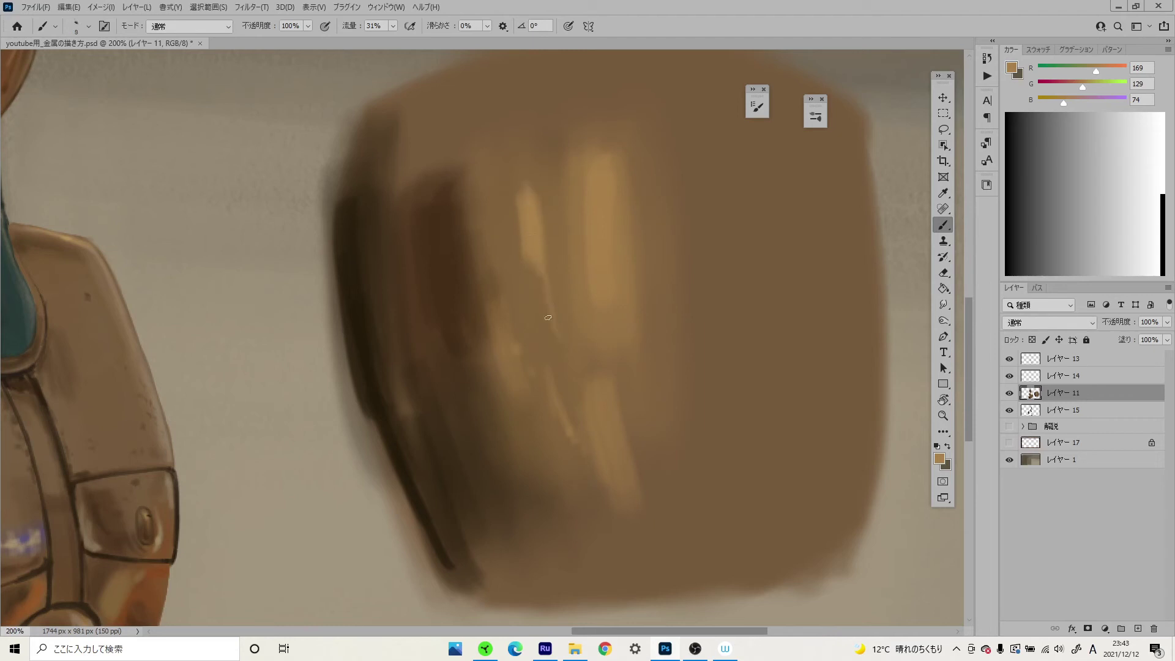
{"action": "left_click", "coordinate": [347, 249], "text": "alt"}
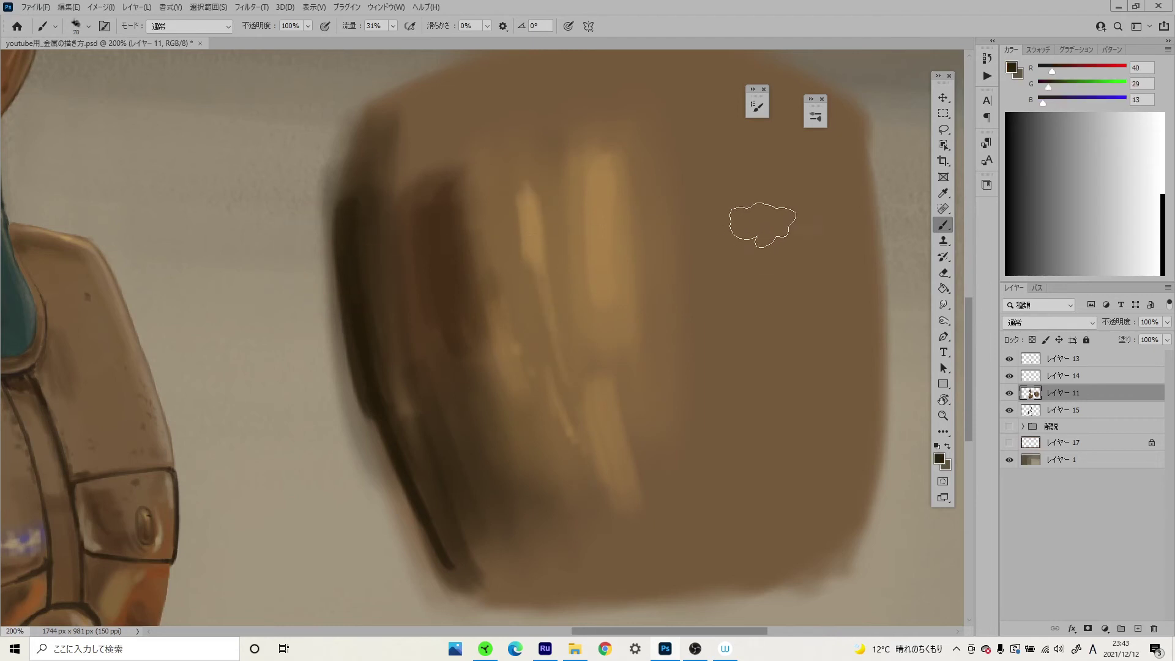
{"action": "left_click", "coordinate": [441, 226], "text": "alt"}
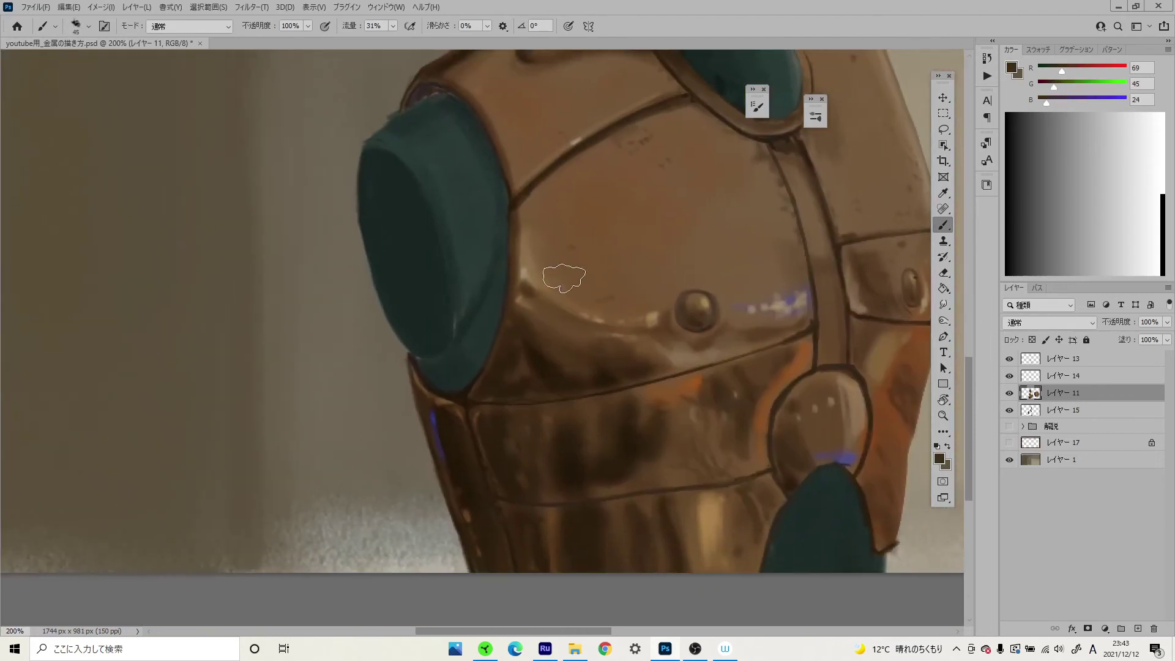
- Sample a dark brown from the armour chest and darken the bronze object's right edge
{"action": "left_click", "coordinate": [524, 318], "text": "alt"}
{"action": "scroll", "coordinate": [668, 302], "scroll_direction": "right", "scroll_amount": 10}
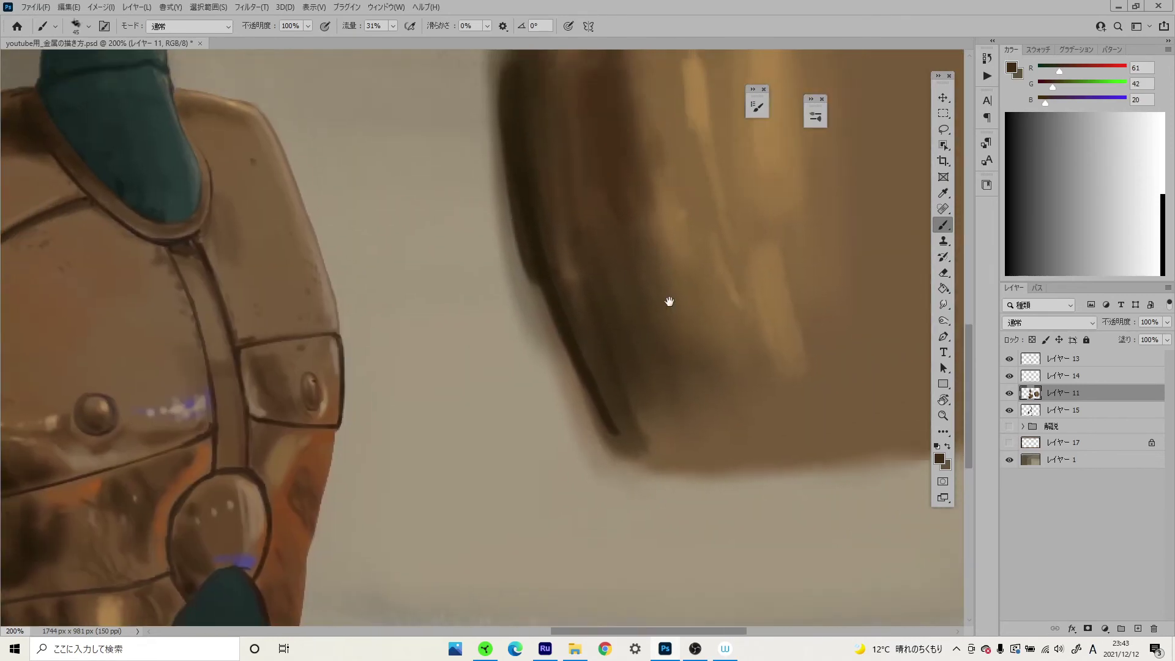
{"action": "mouse_move", "coordinate": [559, 256]}
{"action": "left_mouse_down"}
{"action": "mouse_move", "coordinate": [572, 241]}
{"action": "mouse_move", "coordinate": [572, 359]}
{"action": "mouse_move", "coordinate": [593, 349]}
{"action": "mouse_move", "coordinate": [581, 569]}
{"action": "left_mouse_up"}
{"action": "key", "text": "bracketleft"}
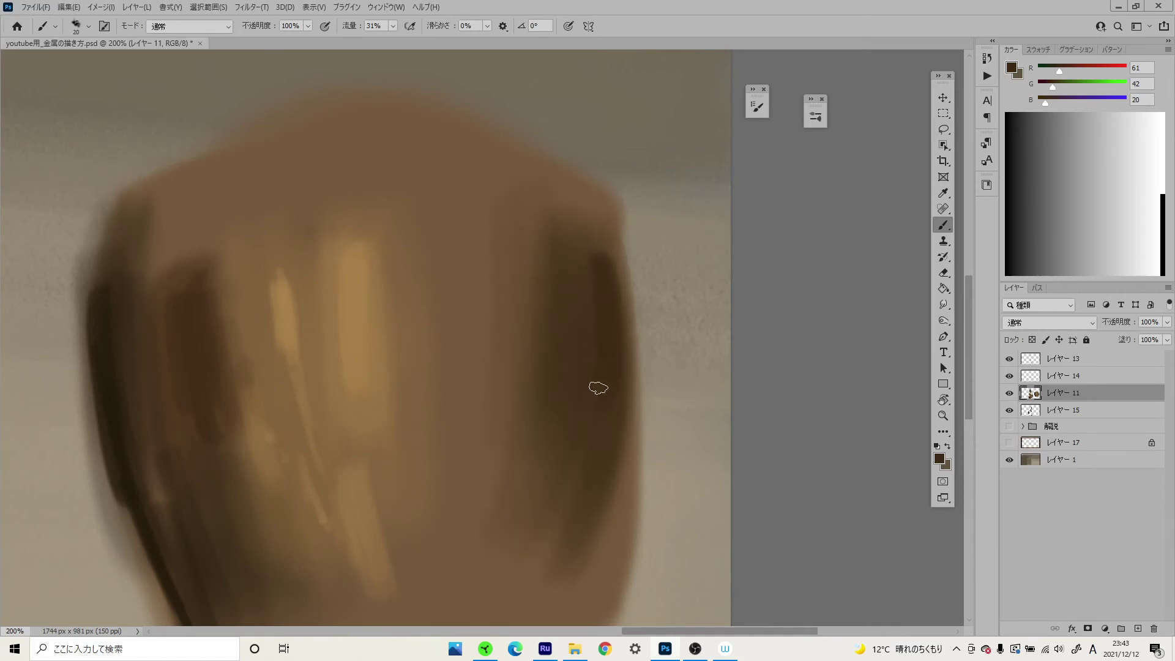
{"action": "left_click_drag", "start_coordinate": [622, 249], "coordinate": [624, 263]}
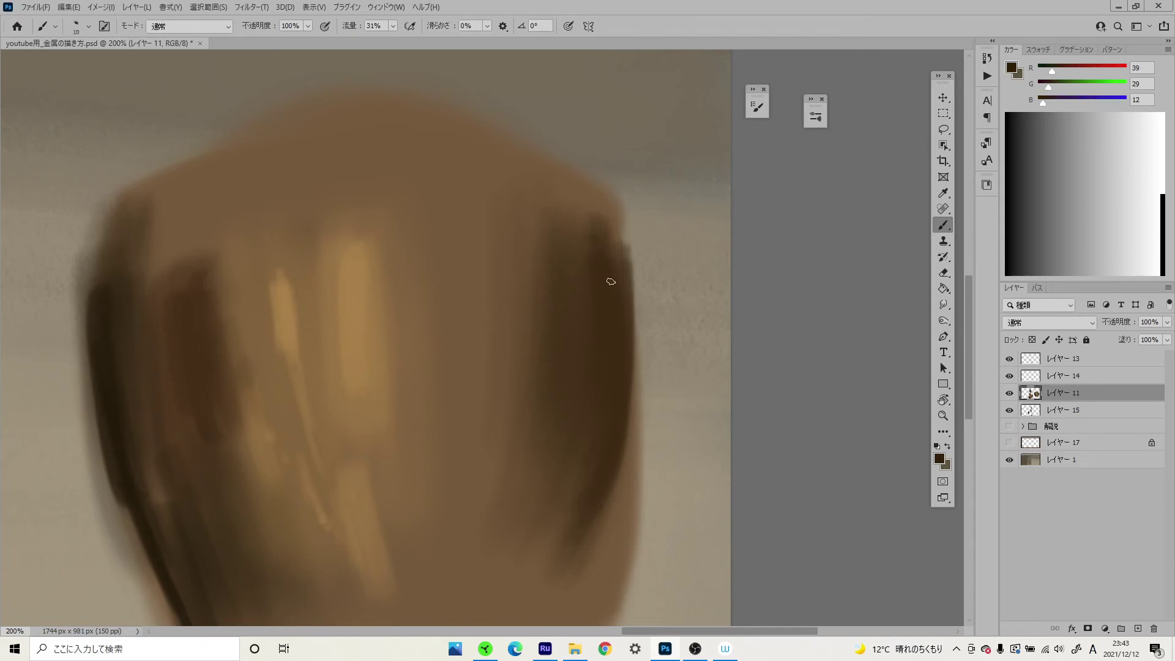
- Extend dark strokes along the object's right edge with brush sizes 25 and 35
{"action": "left_click_drag", "start_coordinate": [637, 326], "coordinate": [566, 566]}
{"action": "left_click_drag", "start_coordinate": [636, 245], "coordinate": [582, 545]}
{"action": "key", "text": "bracketright"}
{"action": "mouse_move", "coordinate": [637, 283]}
{"action": "left_mouse_down"}
{"action": "mouse_move", "coordinate": [601, 531]}
{"action": "mouse_move", "coordinate": [615, 481]}
{"action": "left_mouse_up"}
{"action": "key", "text": "bracketright"}
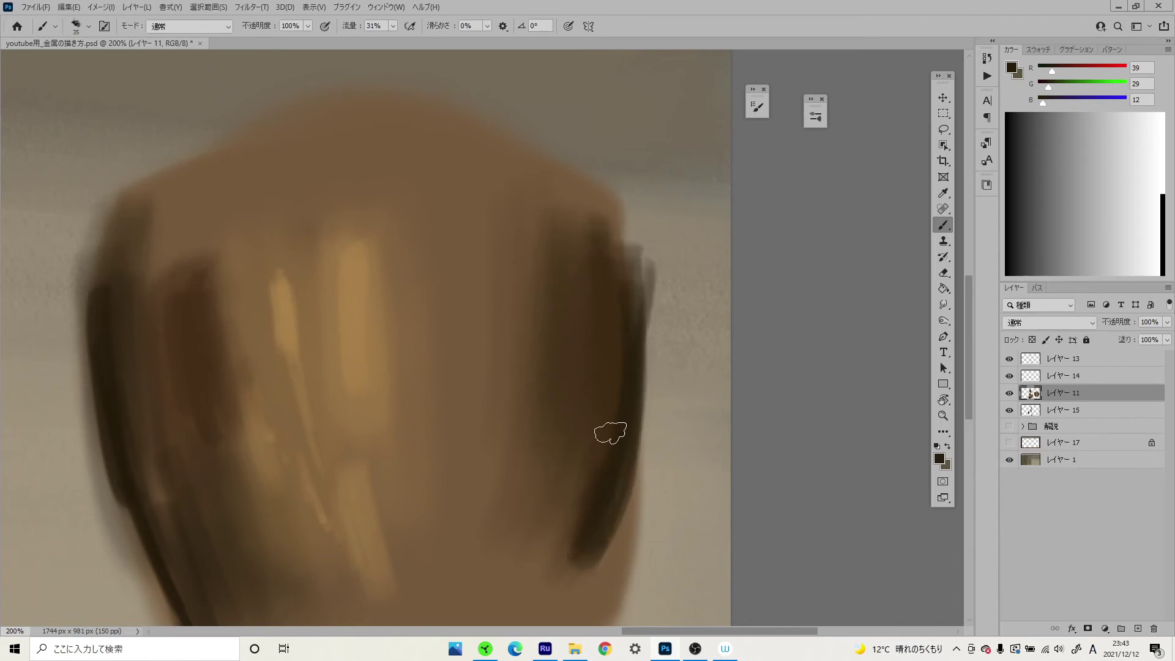
{"action": "mouse_move", "coordinate": [628, 247]}
{"action": "left_mouse_down"}
{"action": "mouse_move", "coordinate": [635, 309]}
{"action": "mouse_move", "coordinate": [586, 565]}
{"action": "left_mouse_up"}
{"action": "scroll", "coordinate": [446, 349], "scroll_direction": "down", "scroll_amount": 2}
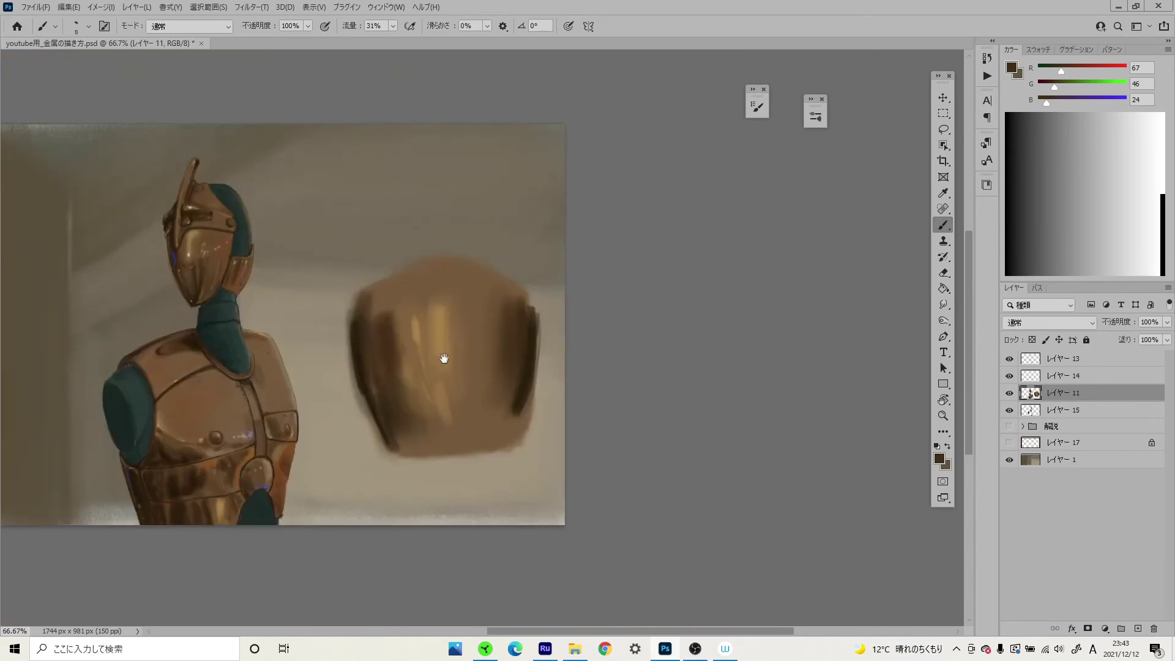
{"action": "scroll", "coordinate": [522, 251], "scroll_direction": "up", "scroll_amount": 1}
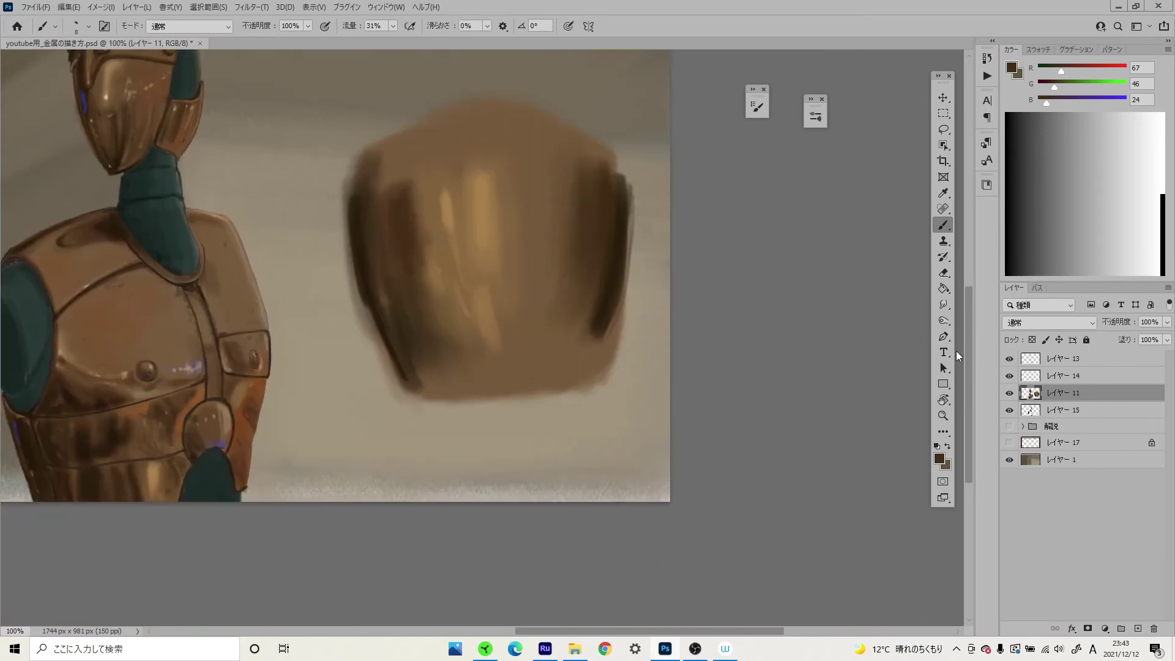
- Switch to the Smudge tool and size its tip between 175 and 90, settling at 100
{"action": "left_click", "coordinate": [943, 304]}
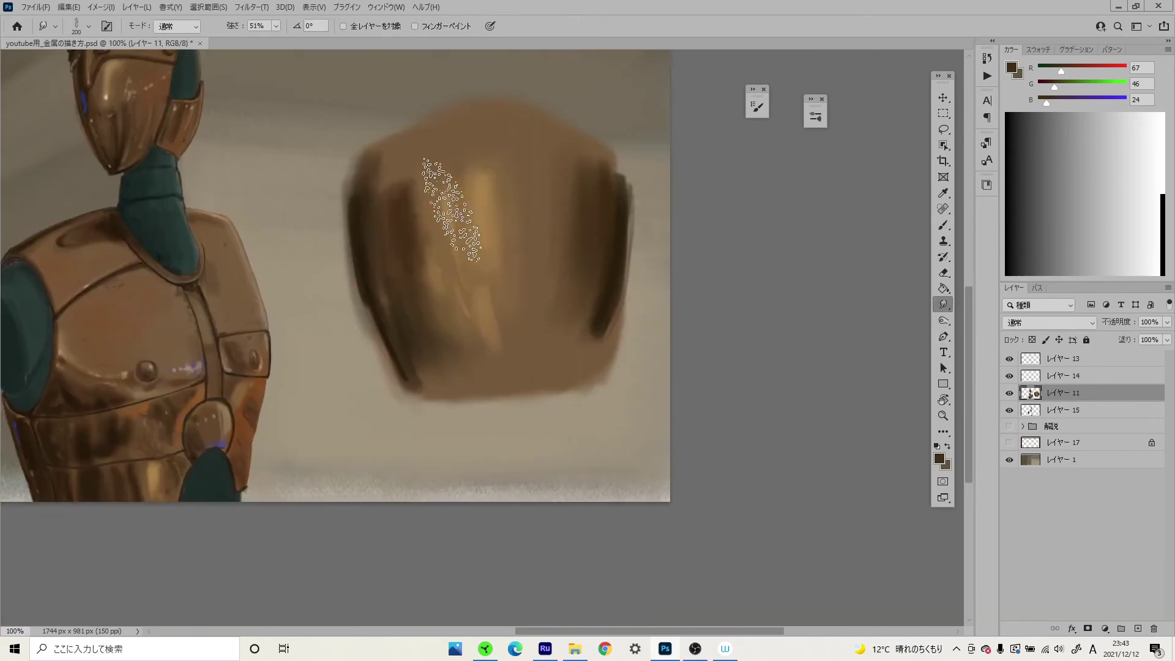
{"action": "key", "text": "bracketleft"}
{"action": "scroll", "coordinate": [539, 208], "scroll_direction": "up", "scroll_amount": 1}
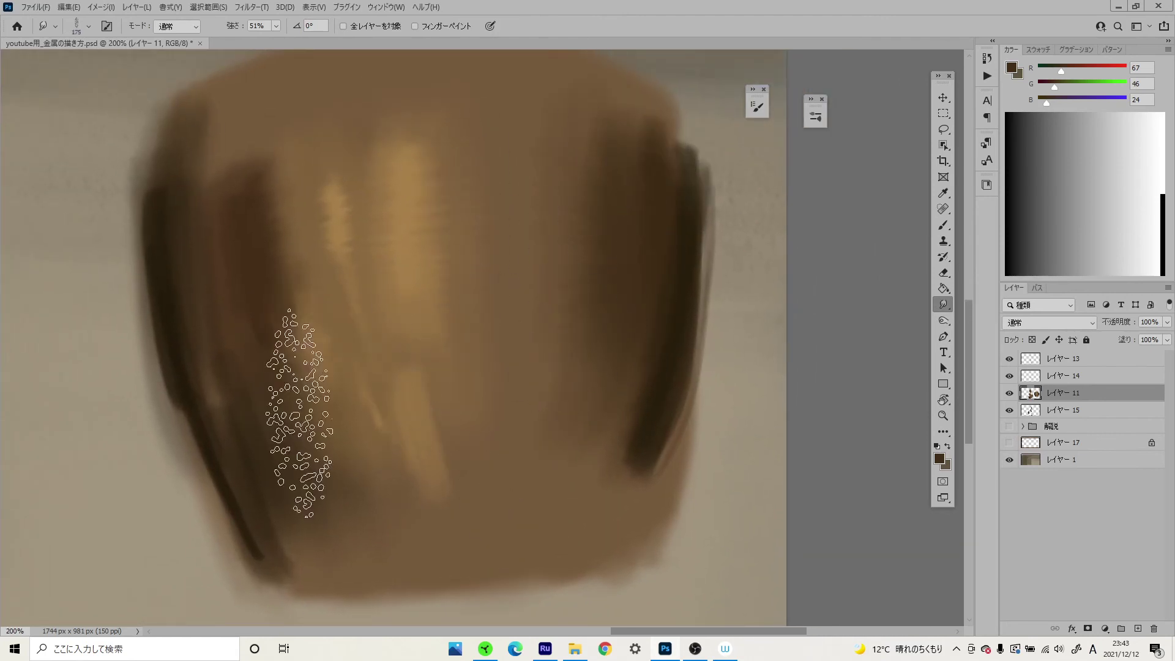
{"action": "key", "text": "bracketleft"}
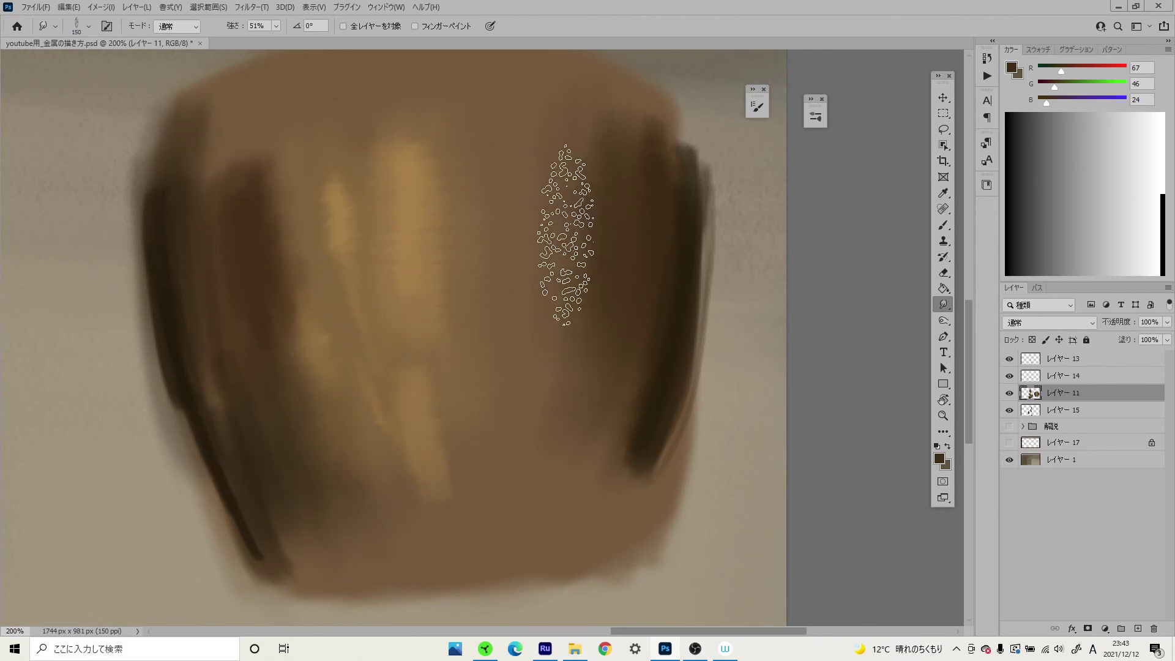
{"action": "key", "text": "bracketleft"}
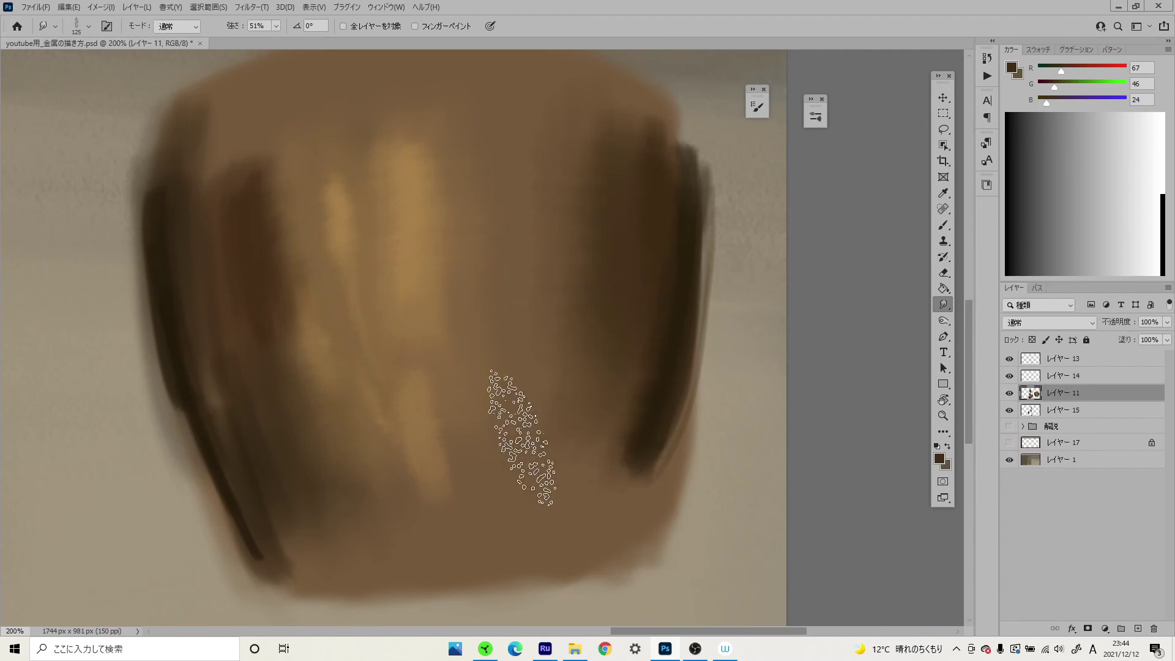
{"action": "key", "text": "bracketleft"}
{"action": "key", "text": "bracketleft"}
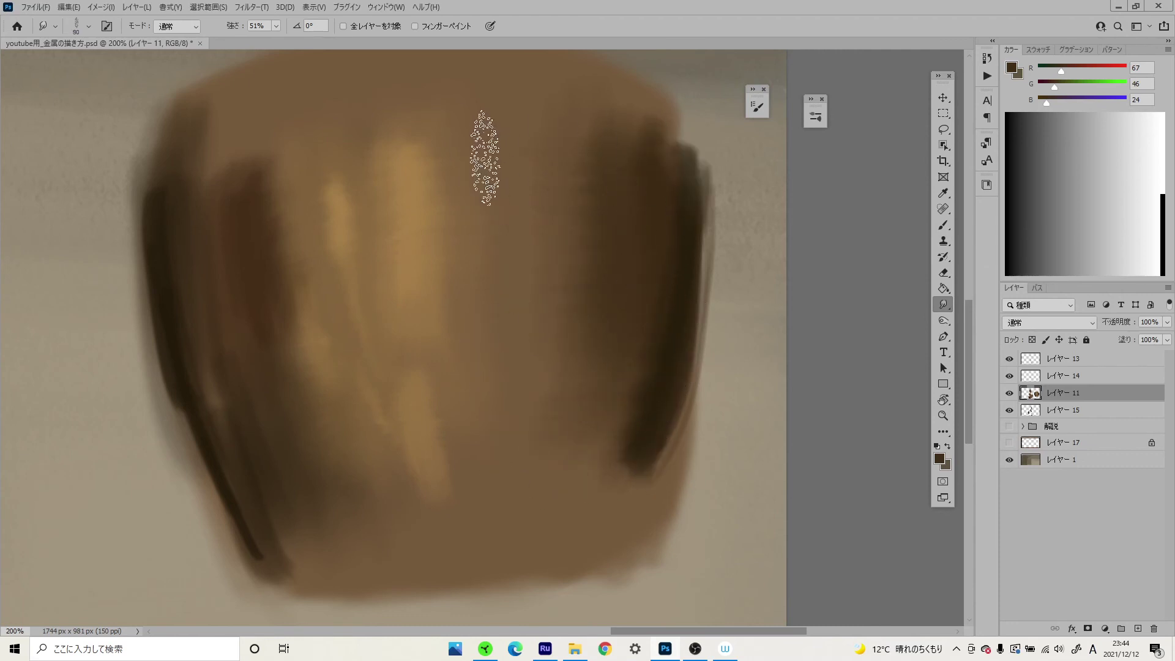
{"action": "key", "text": "bracketright"}
{"action": "key", "text": "bracketright"}
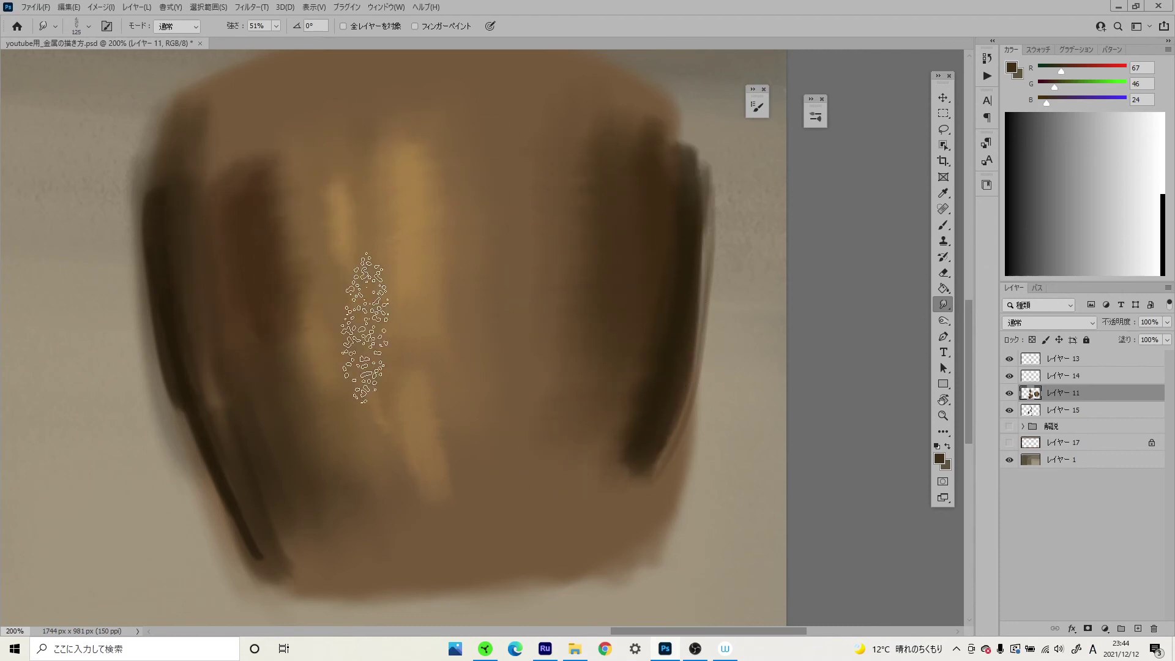
{"action": "key", "text": "bracketright"}
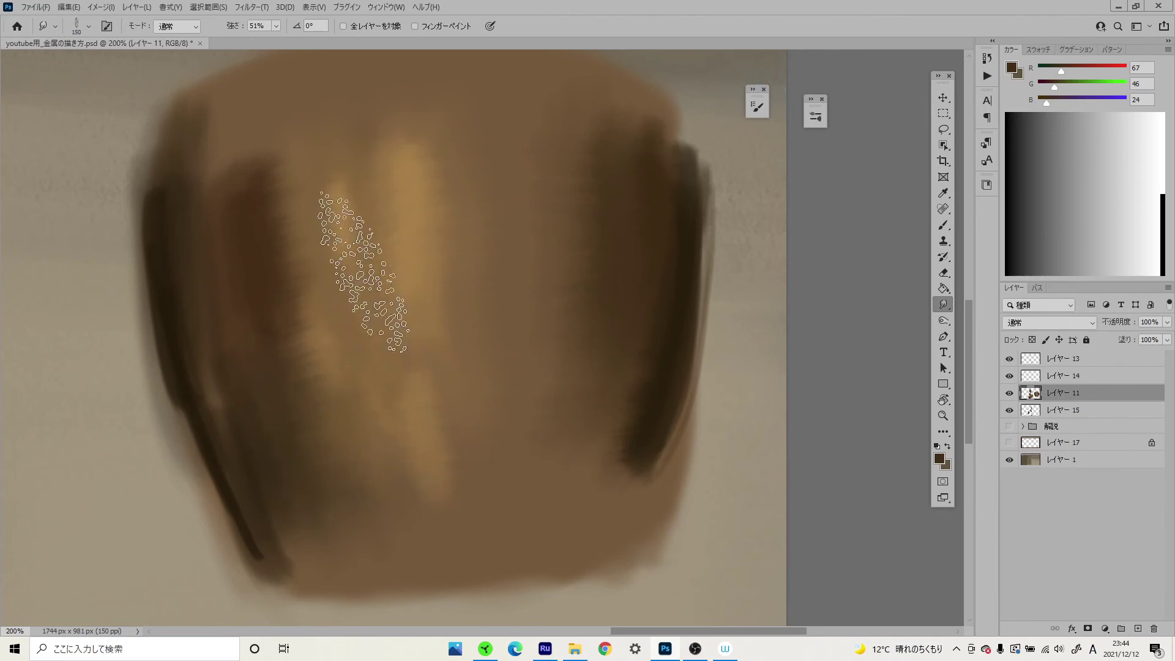
{"action": "key", "text": "bracketleft"}
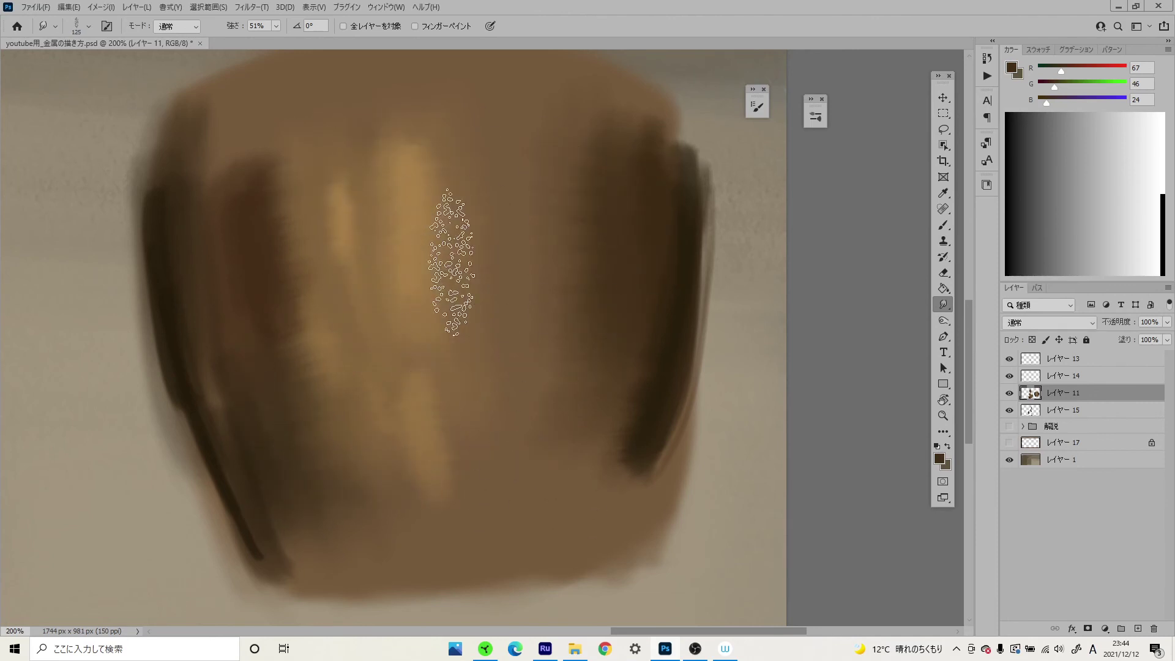
{"action": "key", "text": "bracketleft"}
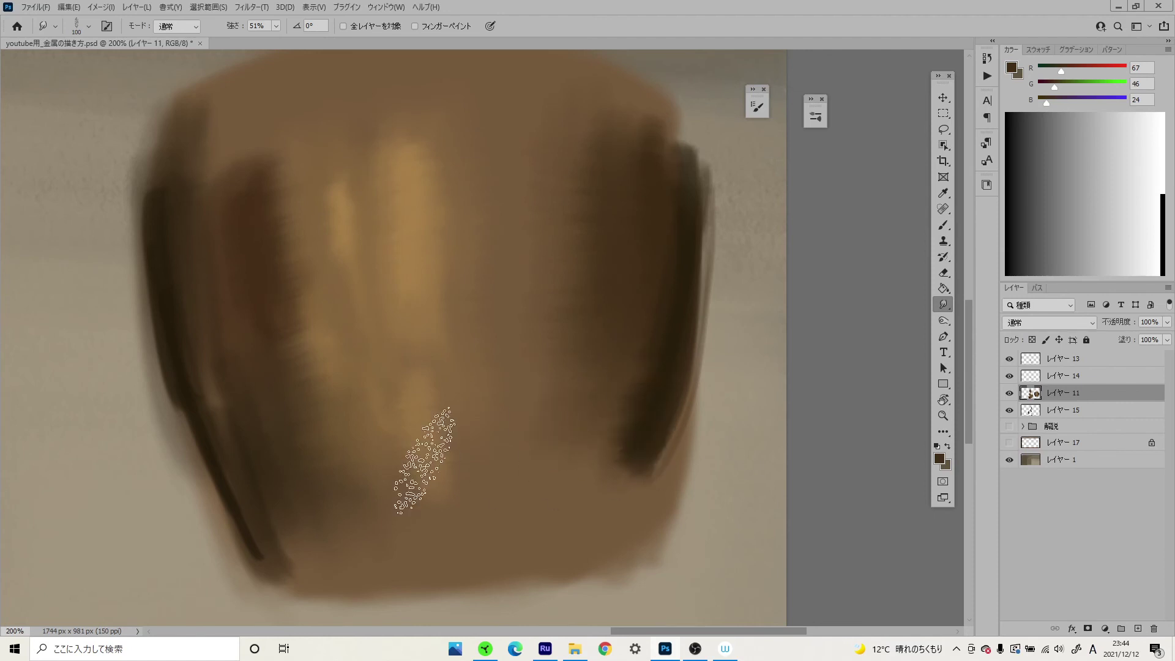
- Reframe the robot and pot, then zoom closely on the pot with a slightly smaller smudge tip
{"action": "key", "text": "ctrl+minus"}
{"action": "key", "text": "ctrl+minus"}
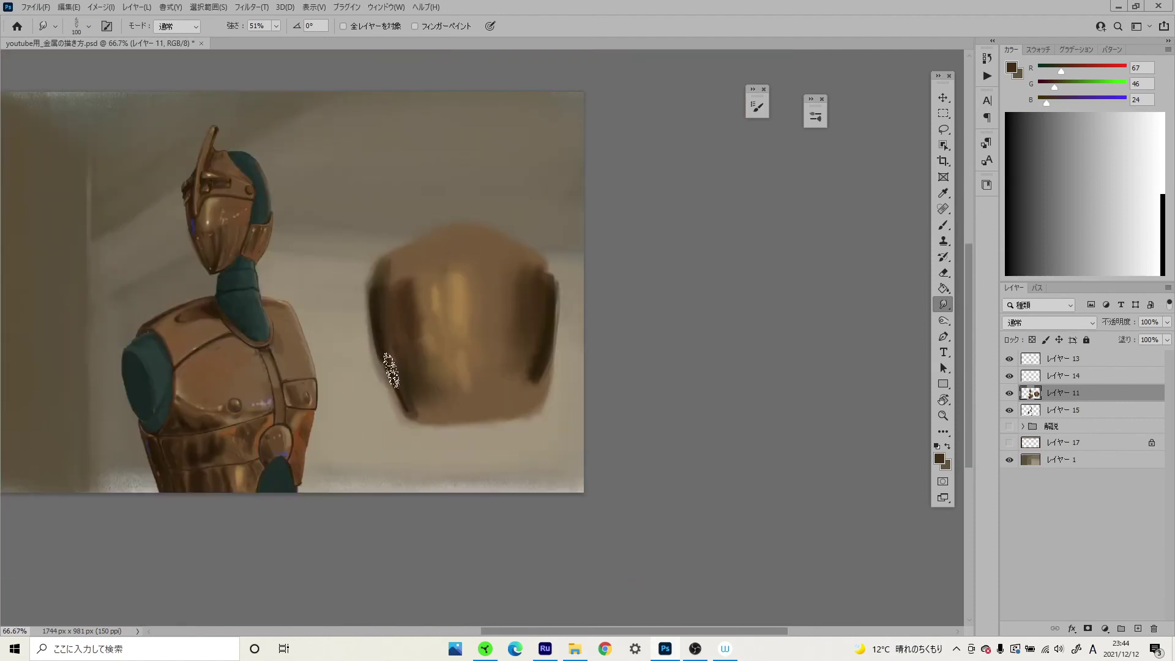
{"action": "key", "text": "ctrl+plus"}
{"action": "key", "text": "ctrl+plus"}
{"action": "scroll", "coordinate": [517, 354], "scroll_direction": "left", "scroll_amount": 5}
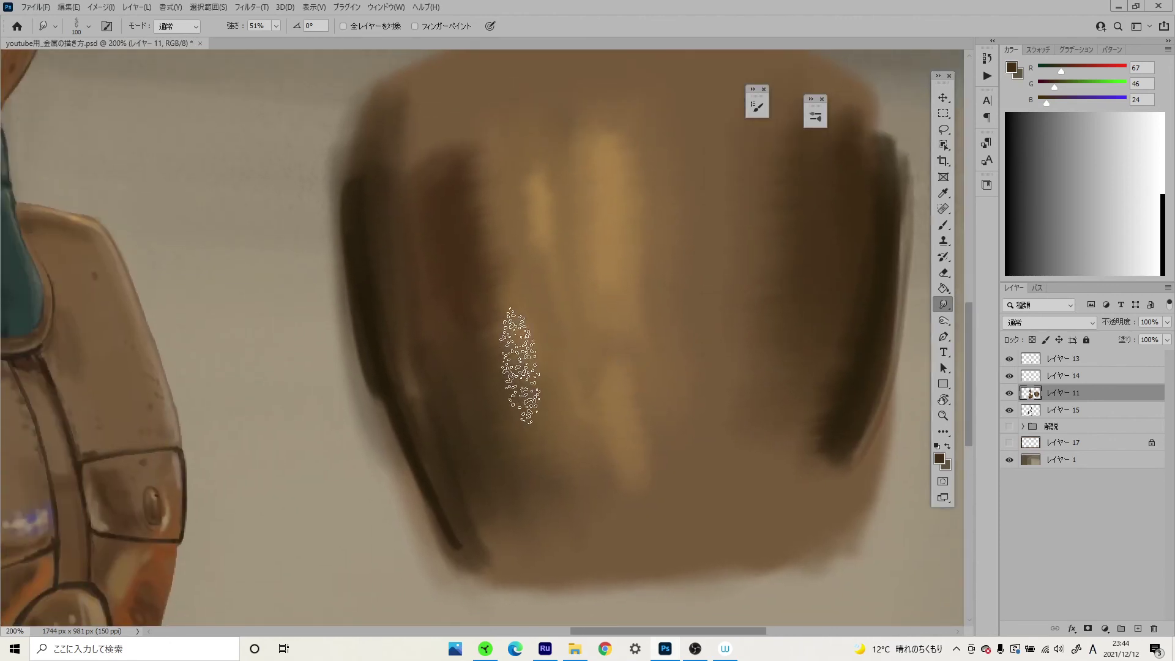
{"action": "key", "text": "ctrl+minus"}
{"action": "left_click_drag", "start_coordinate": [183, 153], "coordinate": [355, 153]}
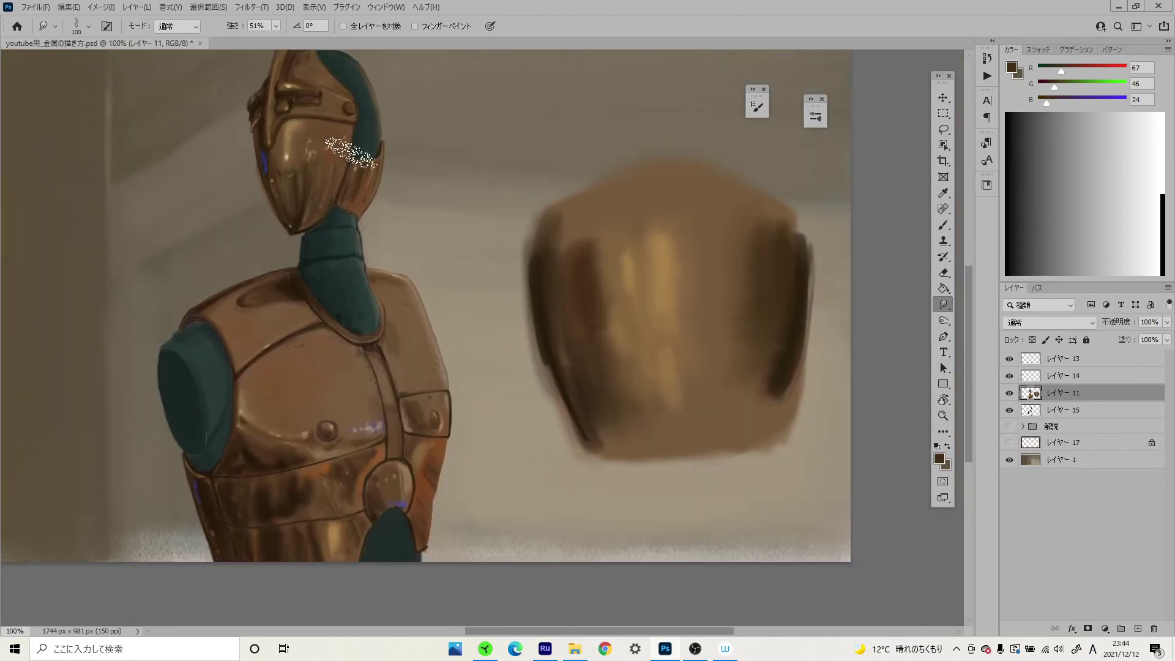
{"action": "left_click_drag", "start_coordinate": [418, 240], "coordinate": [592, 302]}
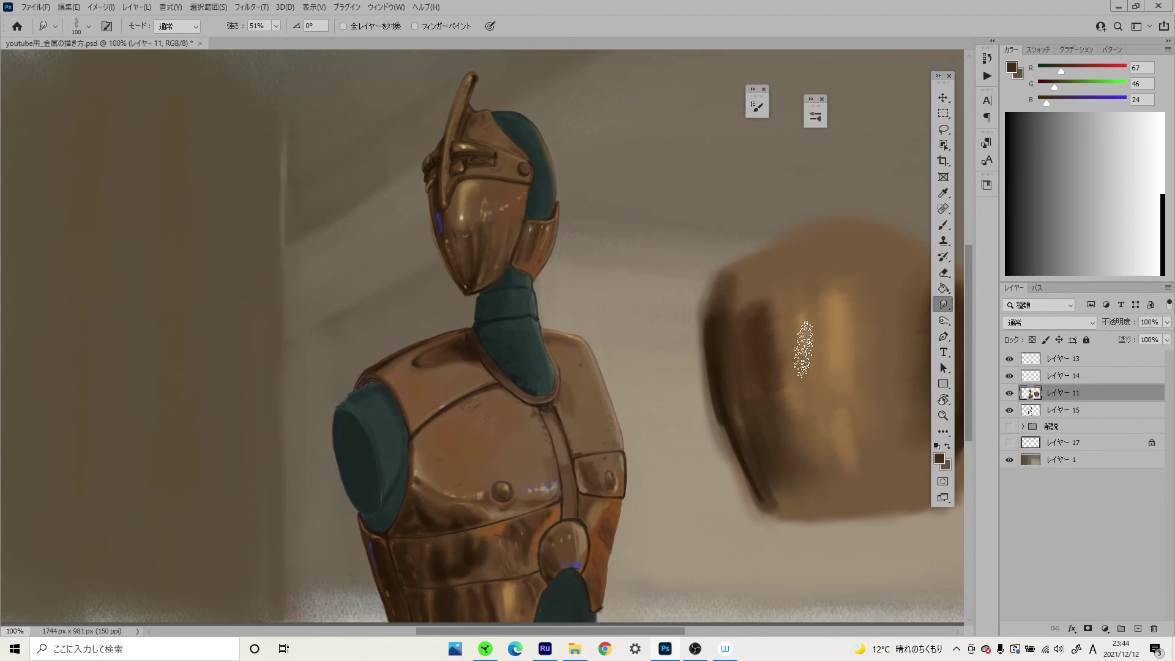
{"action": "key", "text": "ctrl+plus"}
{"action": "key", "text": "bracketleft"}
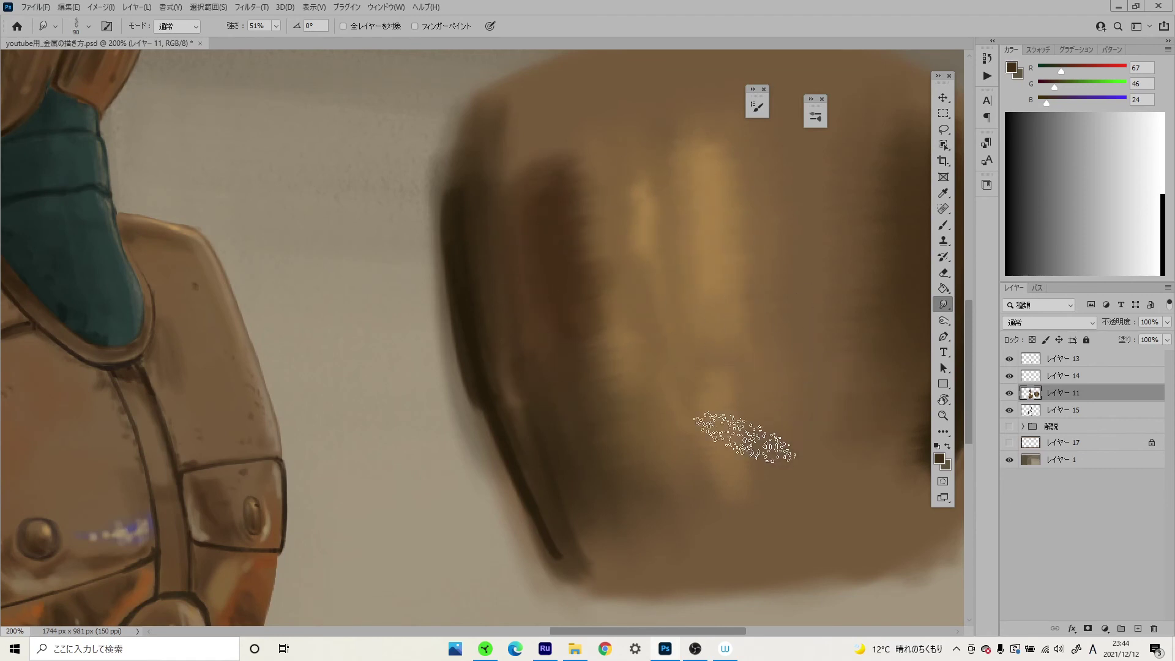
- Smudge the pot's strokes and blend its dark left edge after centring the pot in view
{"action": "left_click_drag", "start_coordinate": [789, 434], "coordinate": [627, 459]}
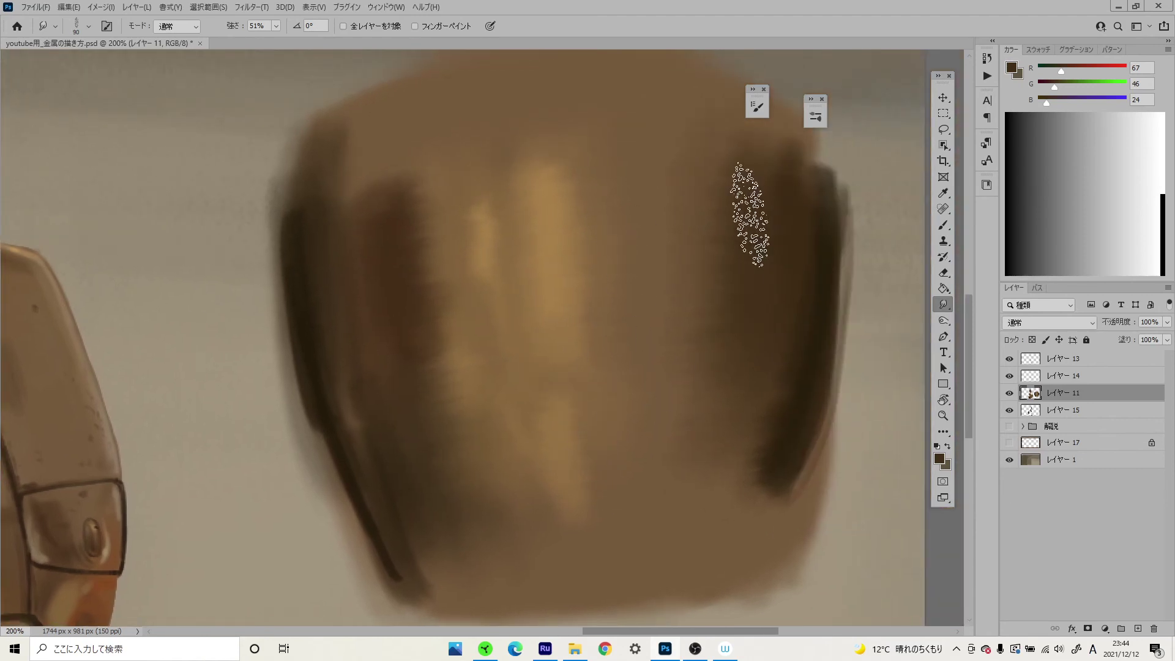
{"action": "left_click_drag", "start_coordinate": [657, 242], "coordinate": [578, 288]}
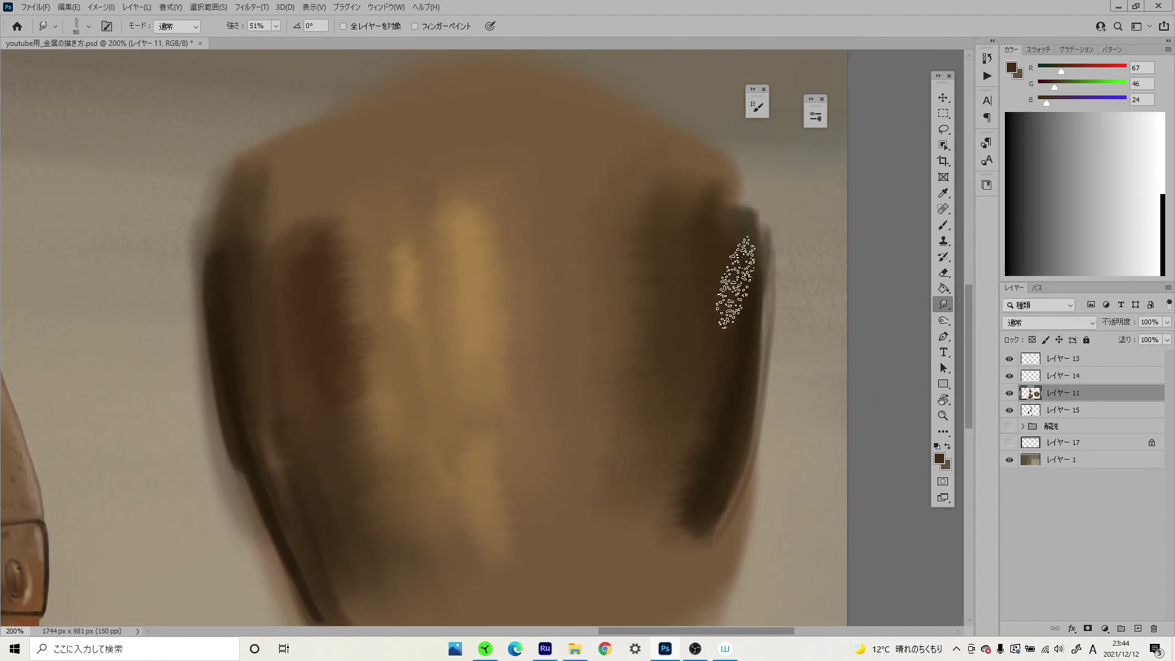
{"action": "key", "text": "ctrl+minus"}
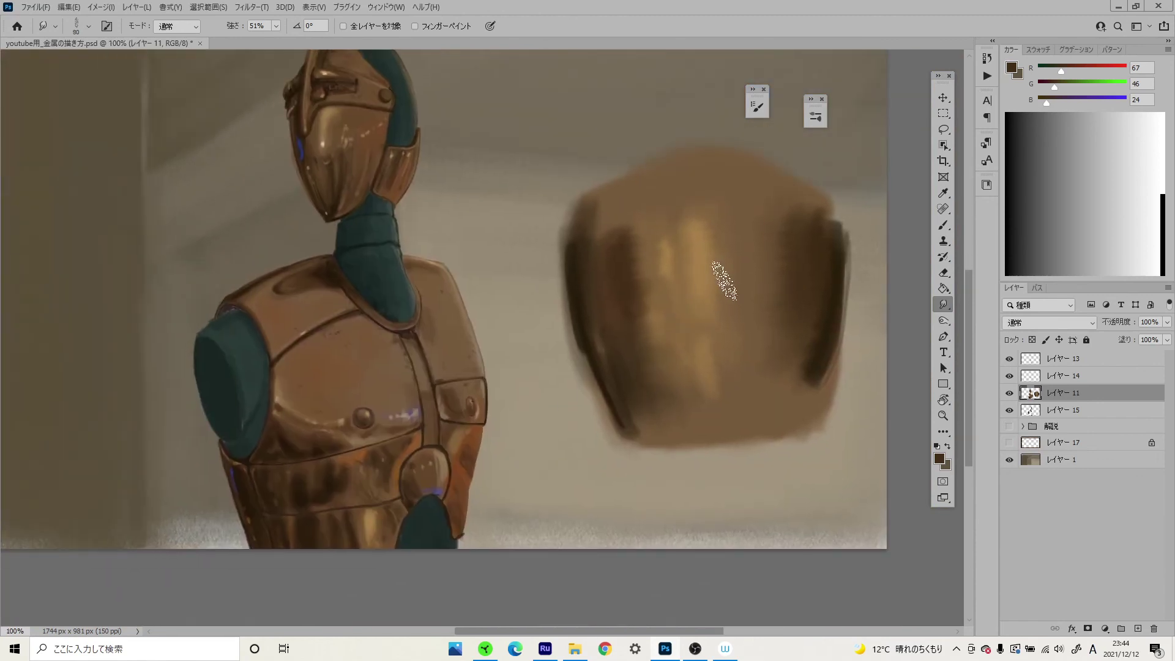
{"action": "key", "text": "ctrl+plus"}
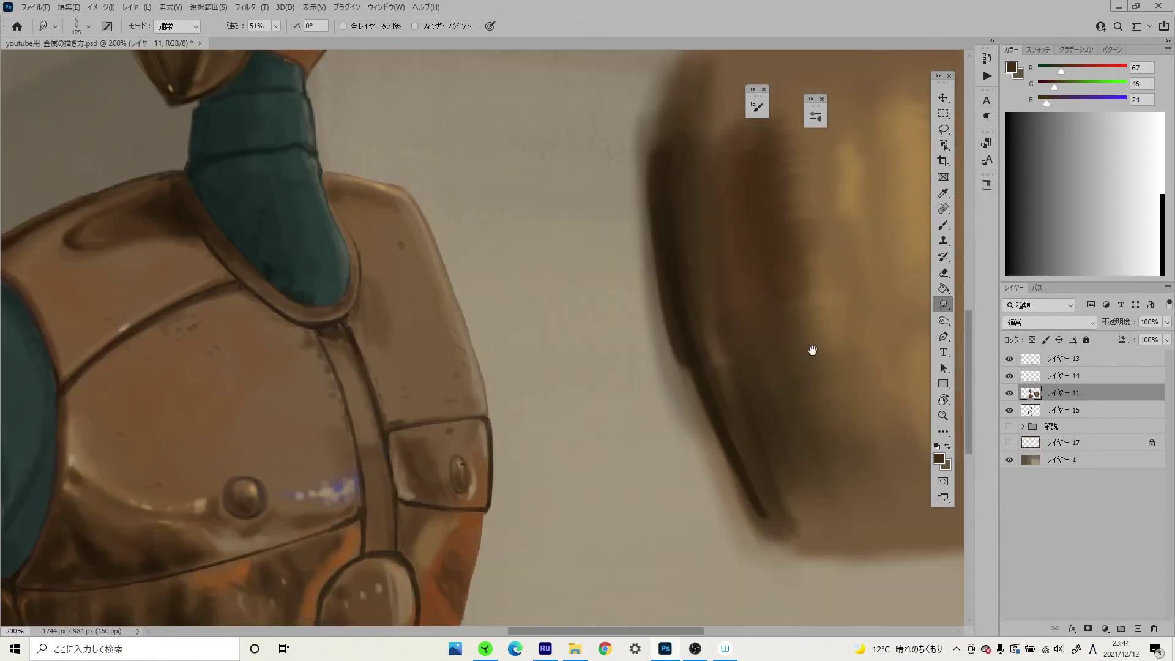
{"action": "left_click_drag", "start_coordinate": [812, 350], "coordinate": [494, 402]}
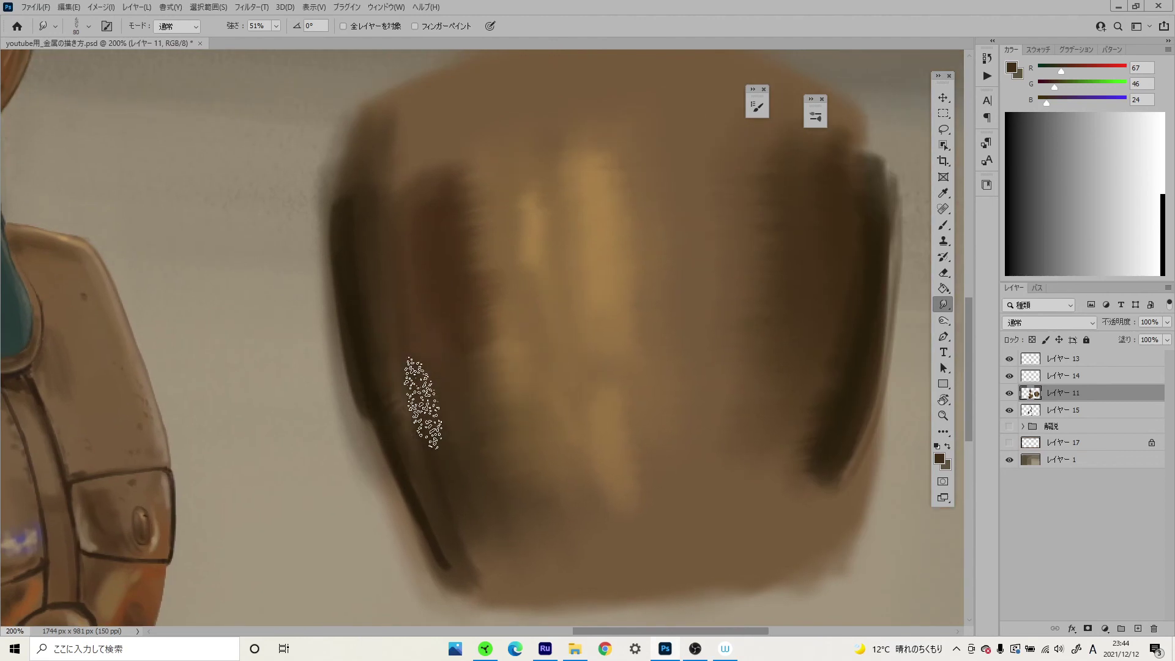
{"action": "mouse_move", "coordinate": [422, 403]}
{"action": "left_mouse_down"}
{"action": "mouse_move", "coordinate": [491, 519]}
{"action": "mouse_move", "coordinate": [451, 621]}
{"action": "mouse_move", "coordinate": [516, 532]}
{"action": "mouse_move", "coordinate": [402, 396]}
{"action": "mouse_move", "coordinate": [435, 378]}
{"action": "left_mouse_up"}
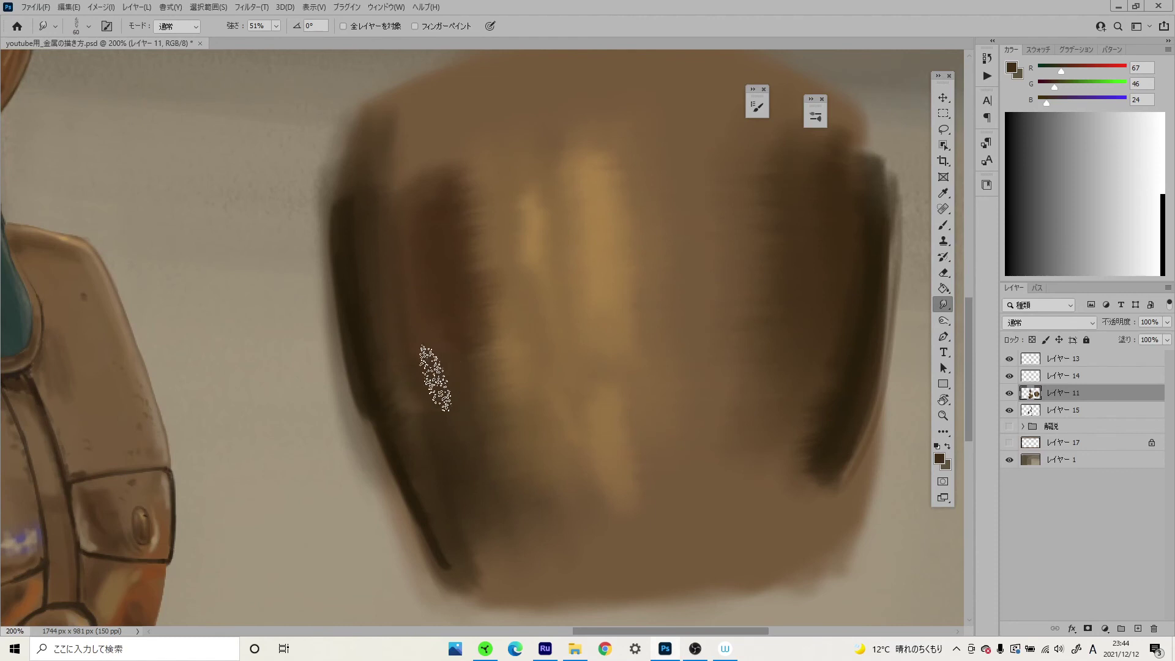
{"action": "left_click_drag", "start_coordinate": [420, 262], "coordinate": [456, 329]}
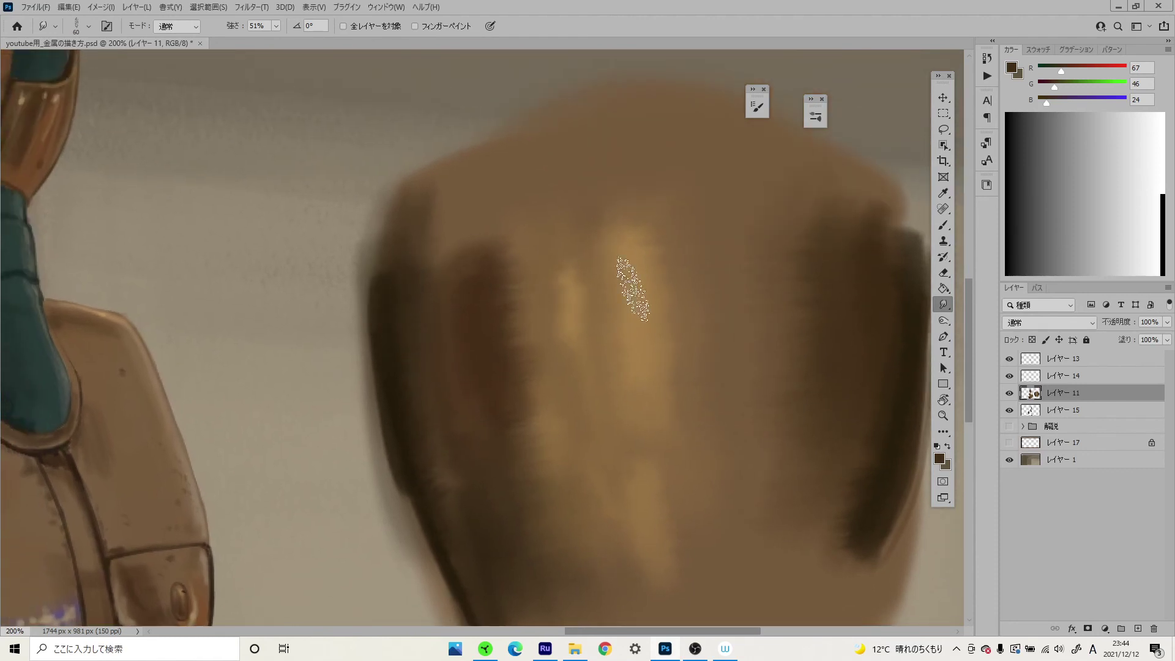
- Smear the pot's dark lower-right edge leftward with a 100–150 smudge brush, then reframe the view
{"action": "left_click_drag", "start_coordinate": [891, 296], "coordinate": [833, 283]}
{"action": "key", "text": "bracketright"}
{"action": "key", "text": "bracketright"}
{"action": "key", "text": "bracketright"}
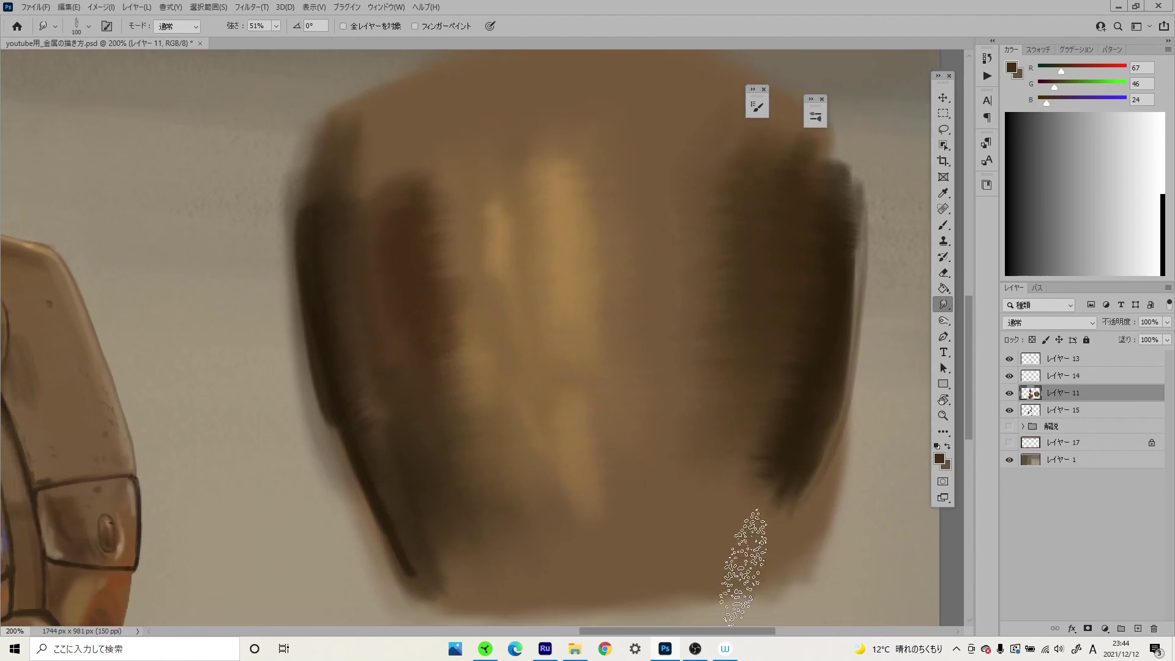
{"action": "left_click_drag", "start_coordinate": [786, 498], "coordinate": [703, 499]}
{"action": "key", "text": "bracketright"}
{"action": "key", "text": "bracketright"}
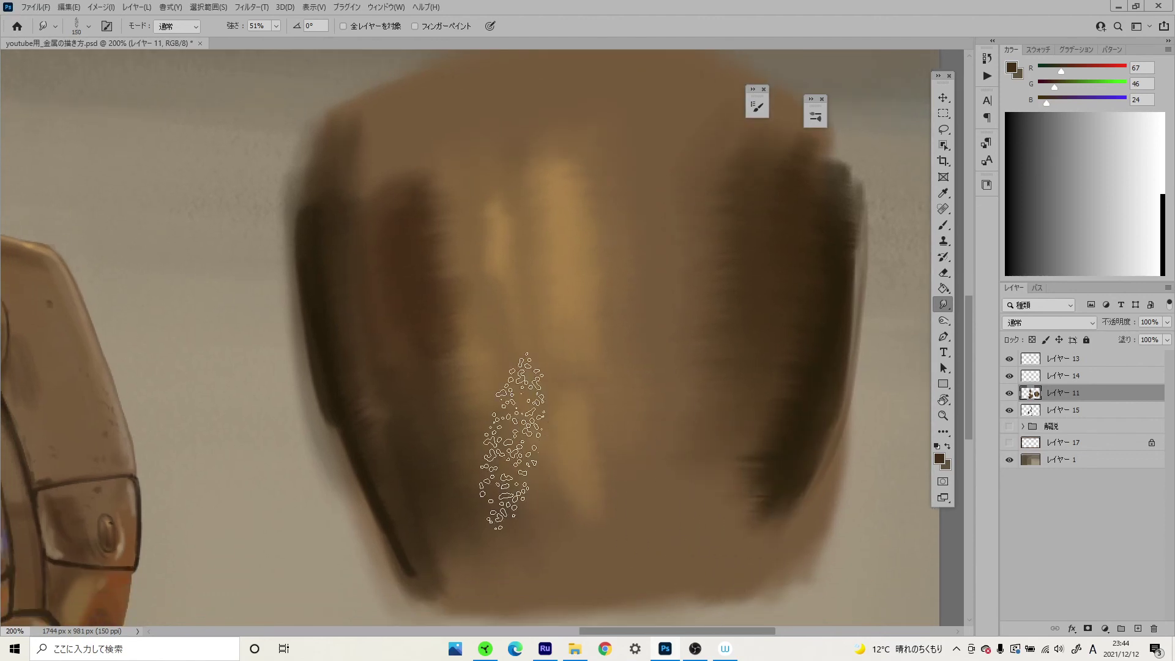
{"action": "key", "text": "bracketleft"}
{"action": "left_click_drag", "start_coordinate": [657, 337], "coordinate": [667, 371]}
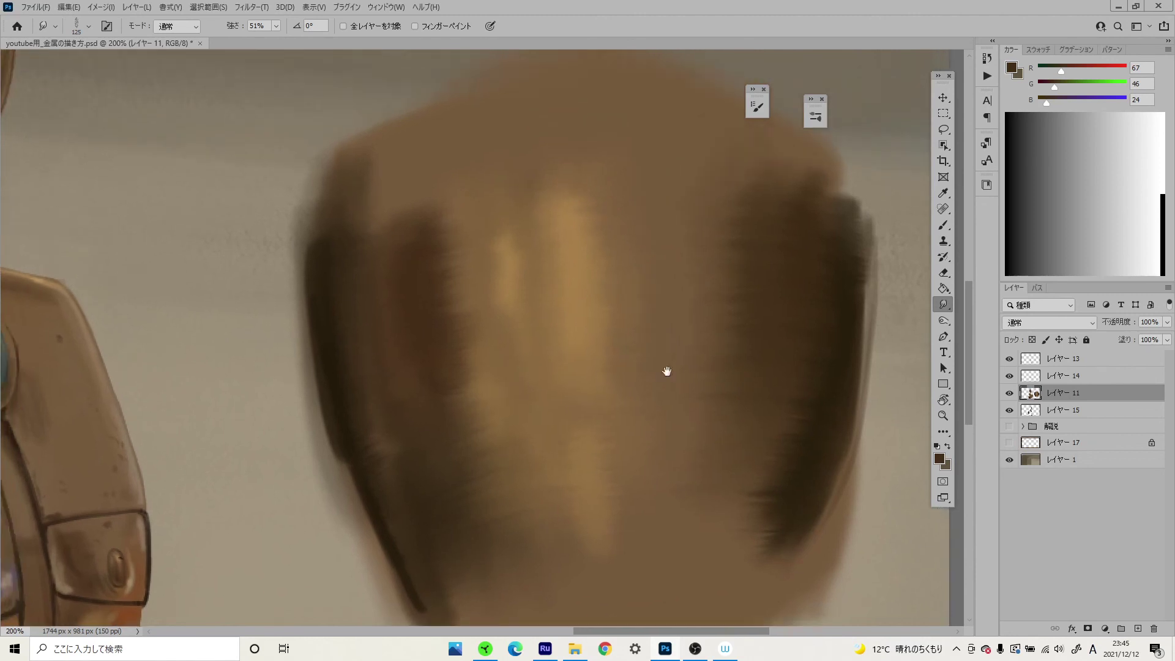
{"action": "key", "text": "ctrl+minus"}
{"action": "left_click_drag", "start_coordinate": [629, 407], "coordinate": [664, 446]}
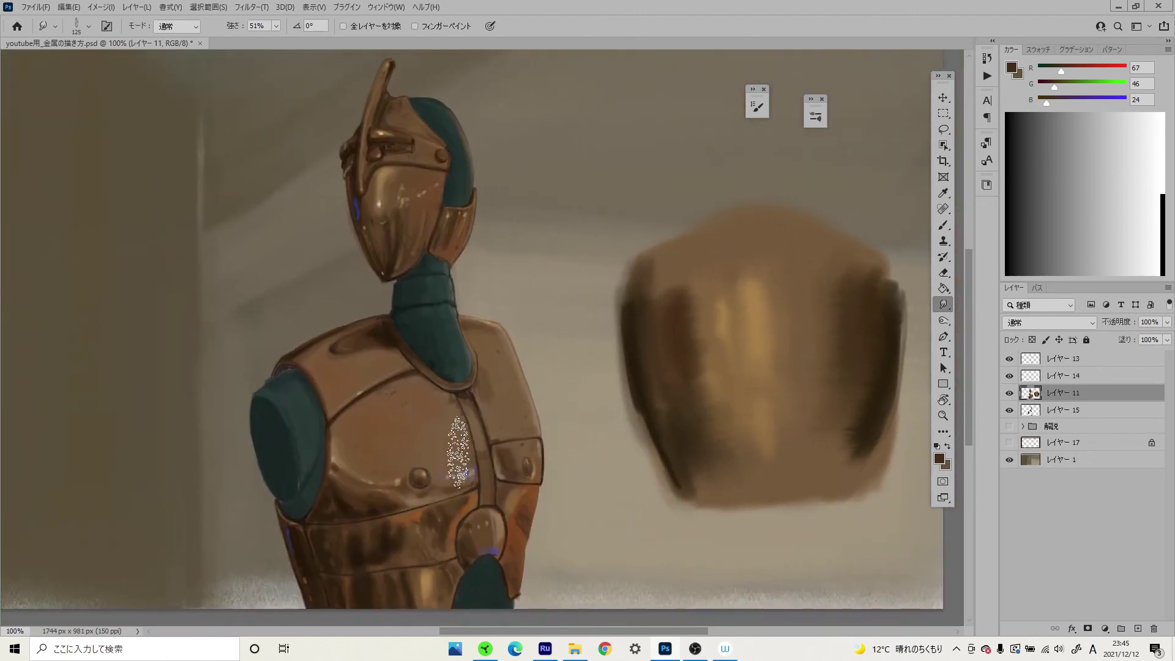
{"action": "left_click_drag", "start_coordinate": [781, 413], "coordinate": [680, 357]}
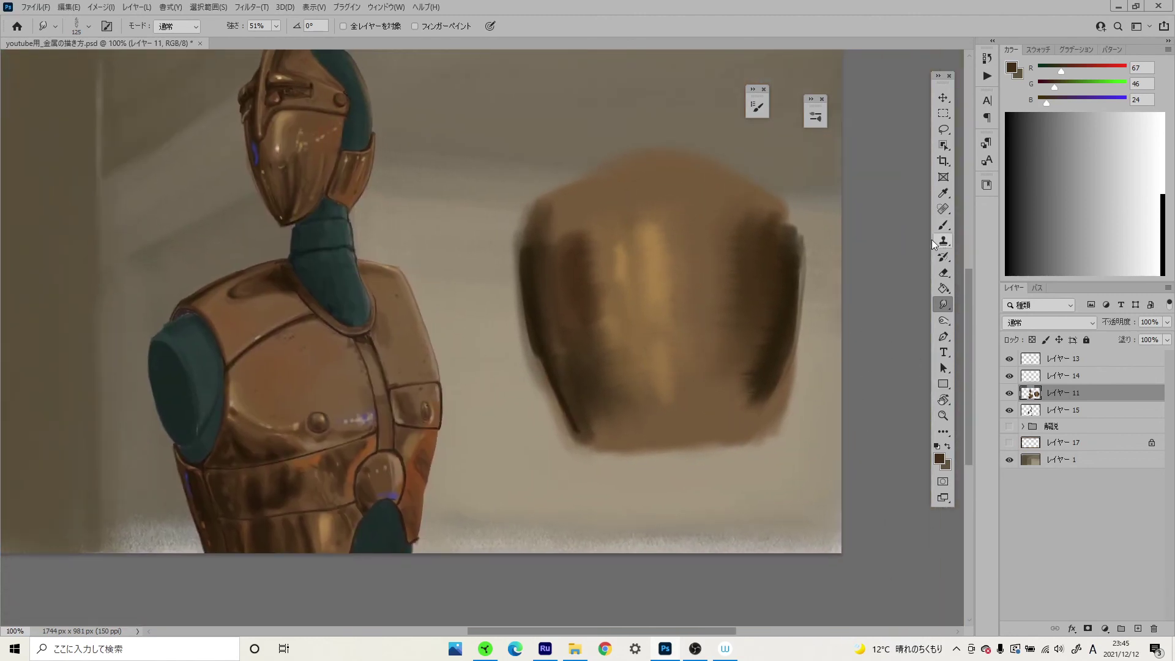
{"action": "left_click", "coordinate": [943, 224]}
- Open and close the brush presets list while zooming in on the pot
{"action": "right_click", "coordinate": [590, 274]}
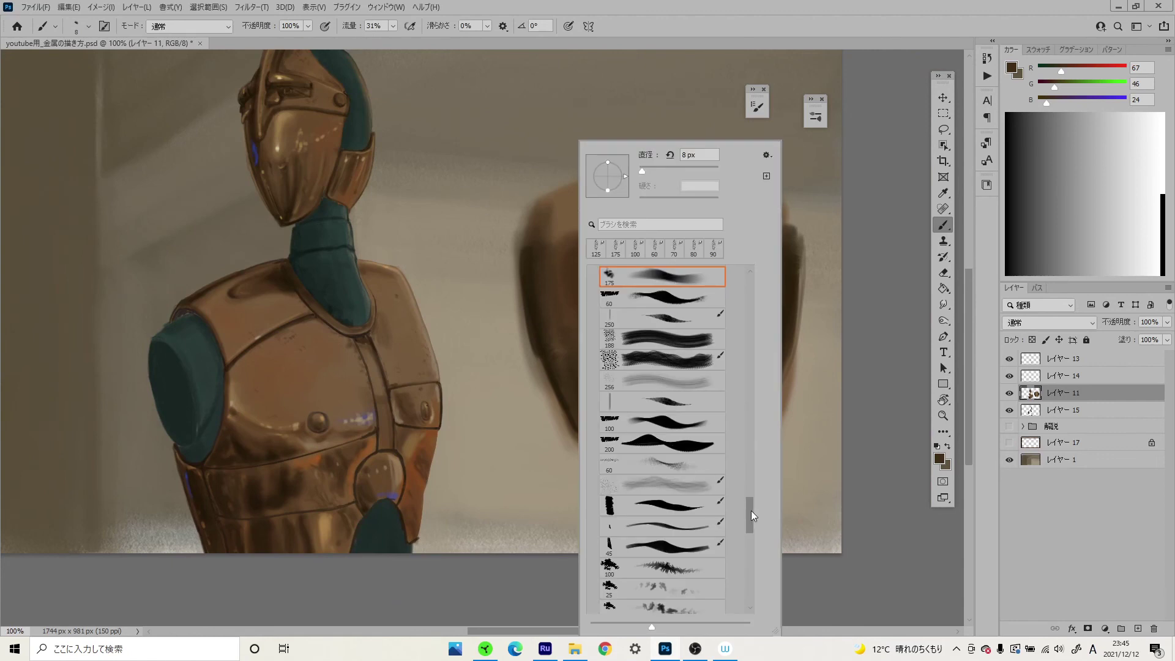
{"action": "left_click_drag", "start_coordinate": [750, 511], "coordinate": [753, 492]}
{"action": "double_click", "coordinate": [675, 451]}
{"action": "key", "text": "ctrl+plus"}
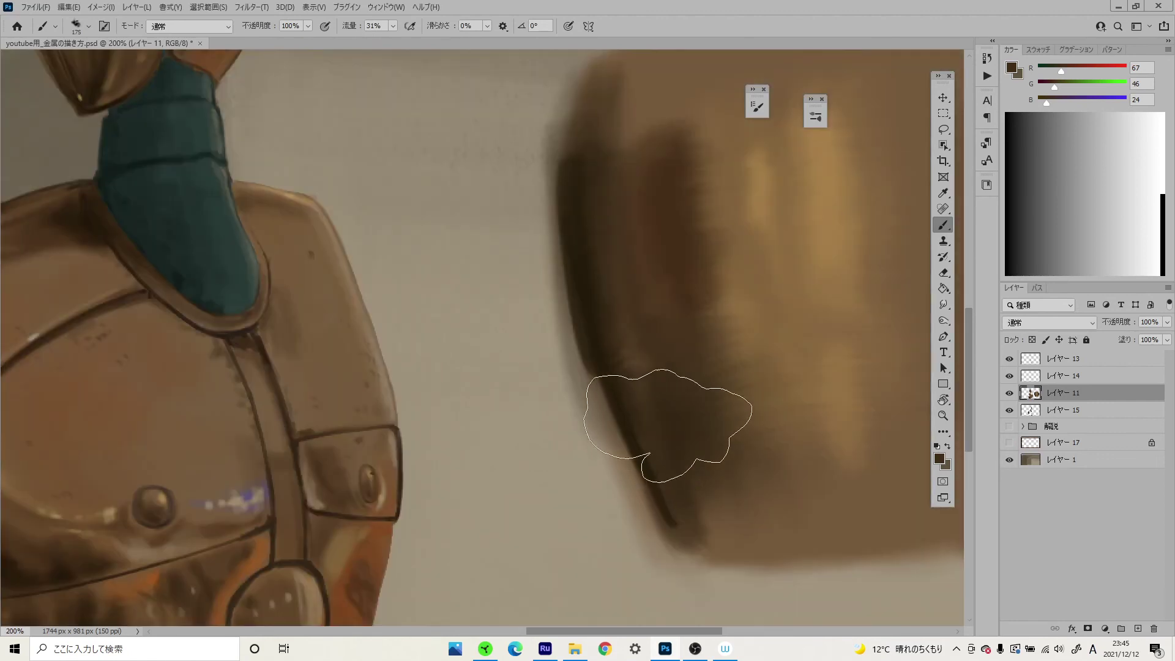
{"action": "right_click", "coordinate": [601, 375]}
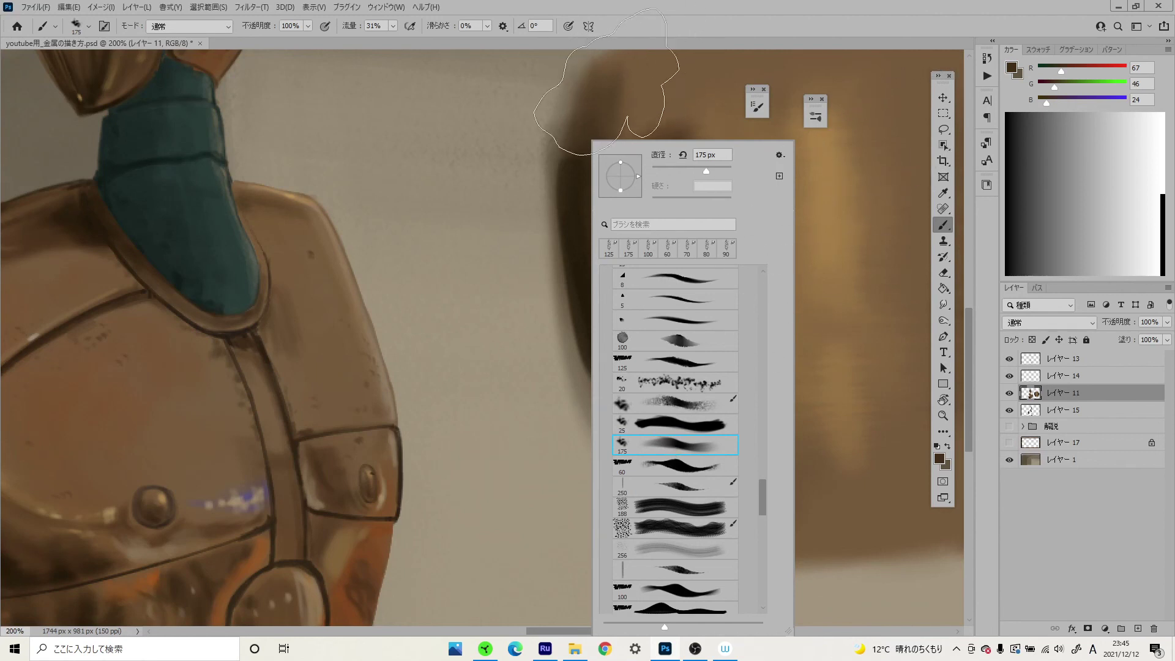
{"action": "left_click", "coordinate": [758, 107]}
- Inspect the brush's Shape Dynamics and Transfer settings at 300% zoom
{"action": "left_click", "coordinate": [759, 107]}
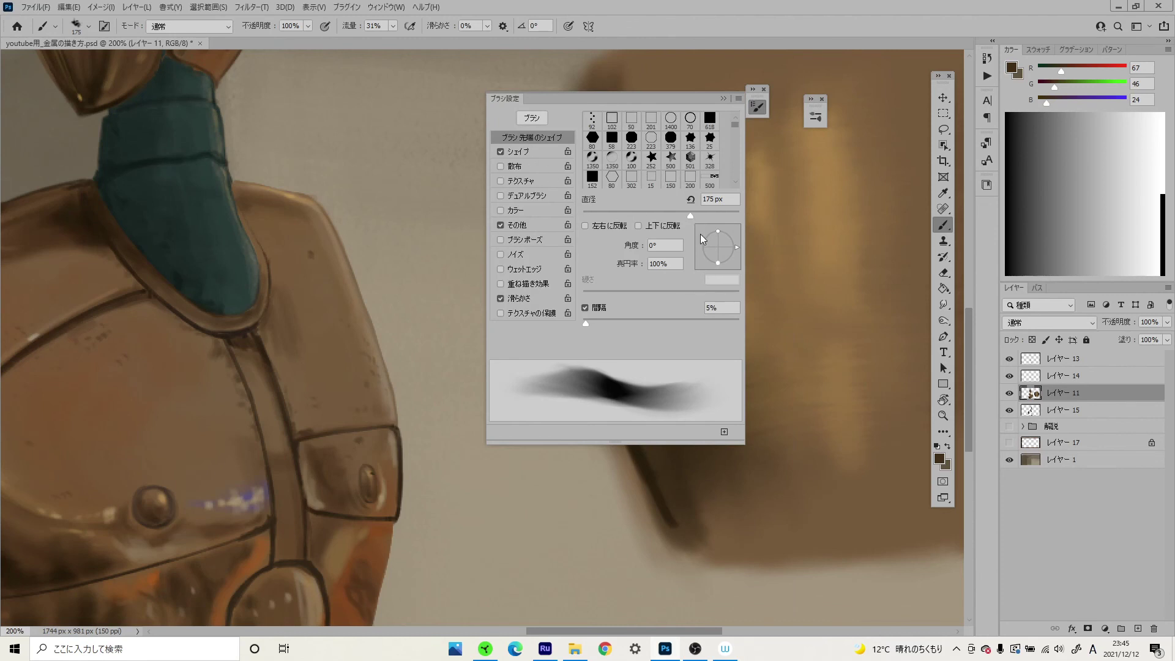
{"action": "key", "text": "ctrl+plus"}
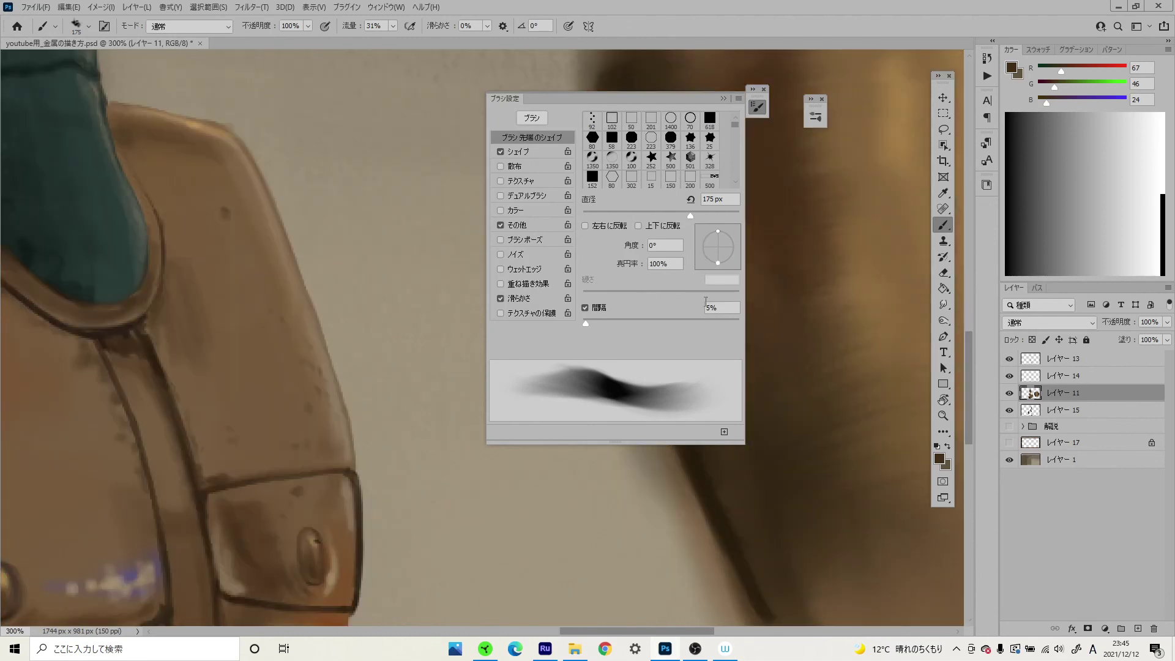
{"action": "left_click", "coordinate": [517, 152]}
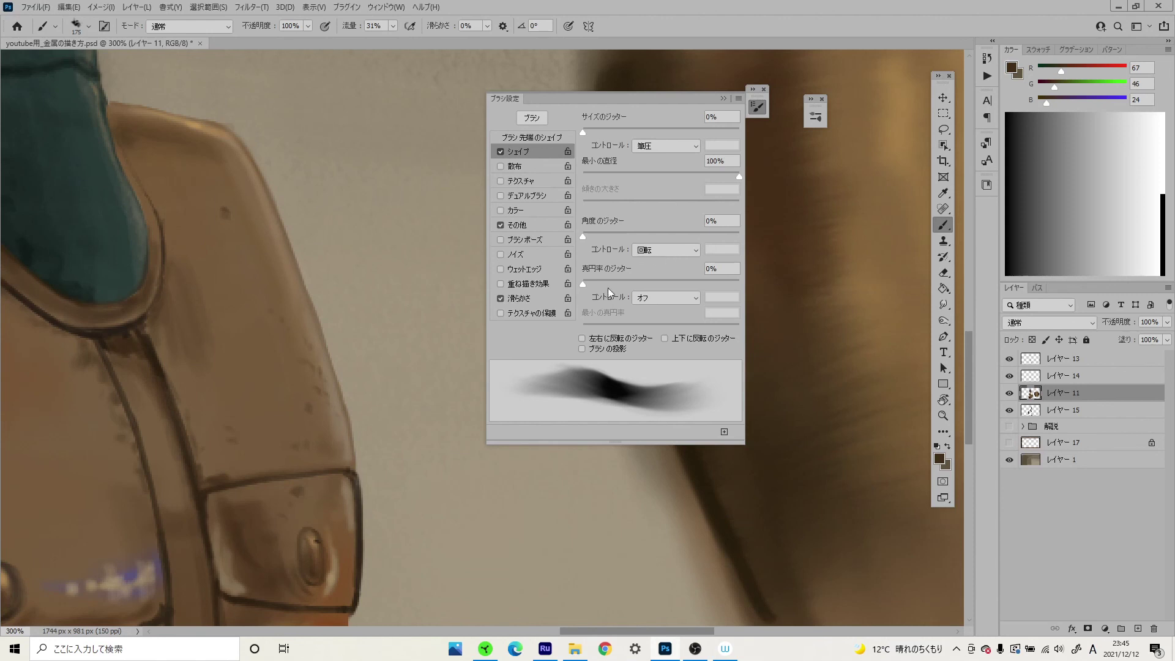
{"action": "left_click", "coordinate": [505, 226]}
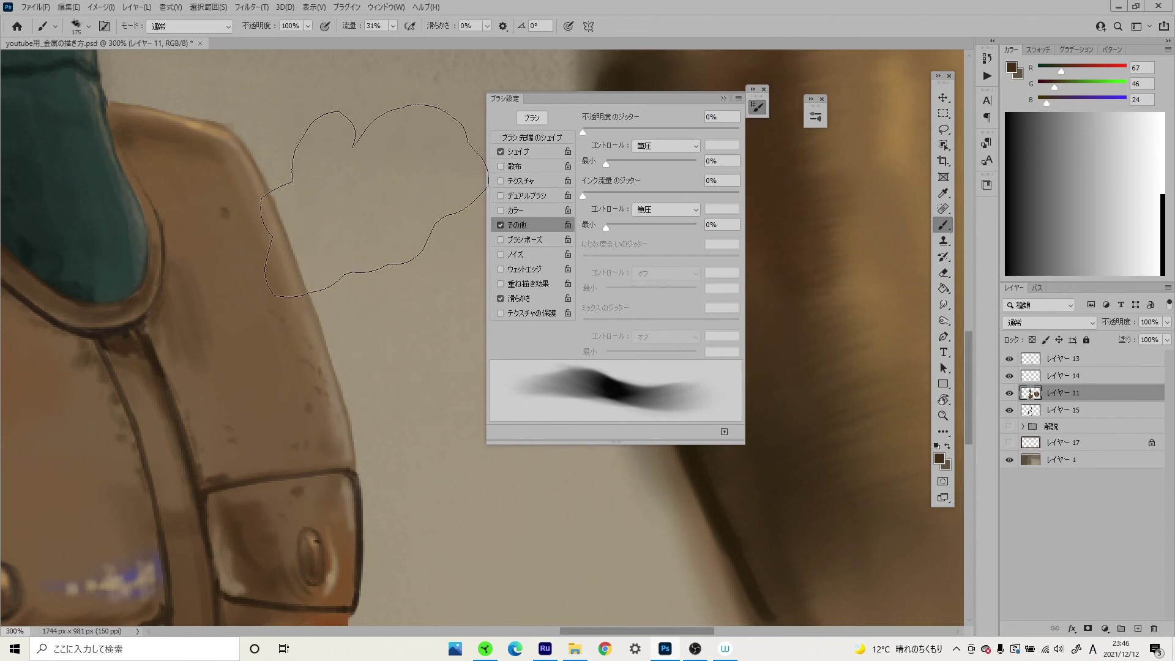
{"action": "right_click", "coordinate": [466, 213]}
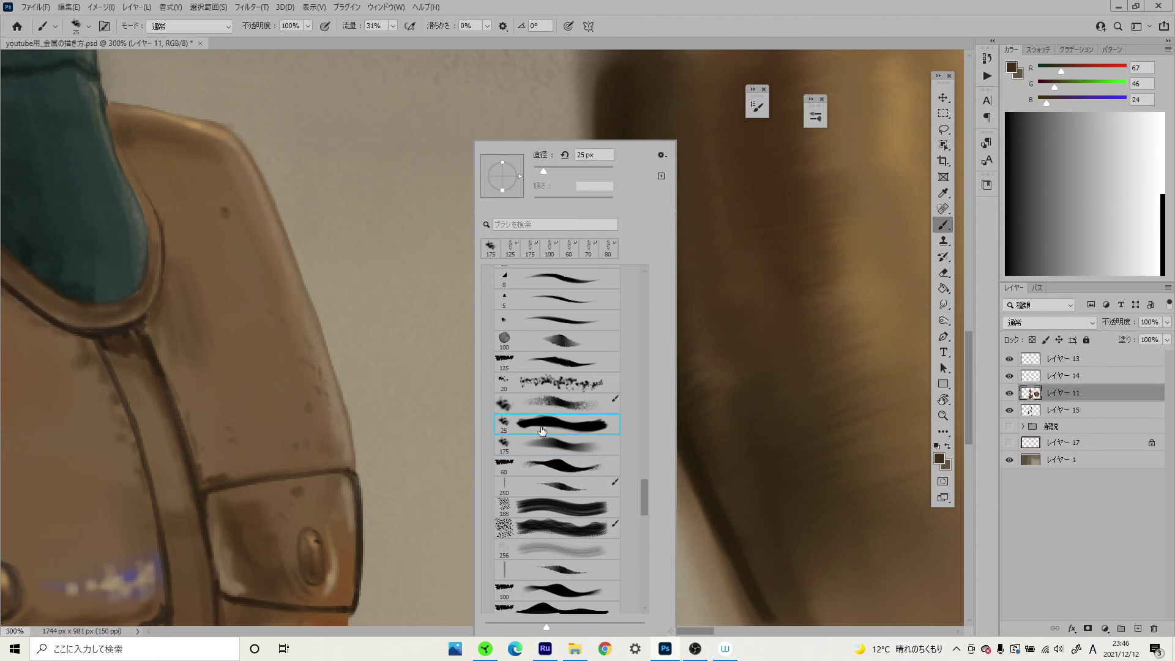
- Choose the soft 175 px brush preset and shrink it to 40 px
{"action": "left_click", "coordinate": [554, 451]}
{"action": "key", "text": "ctrl+minus"}
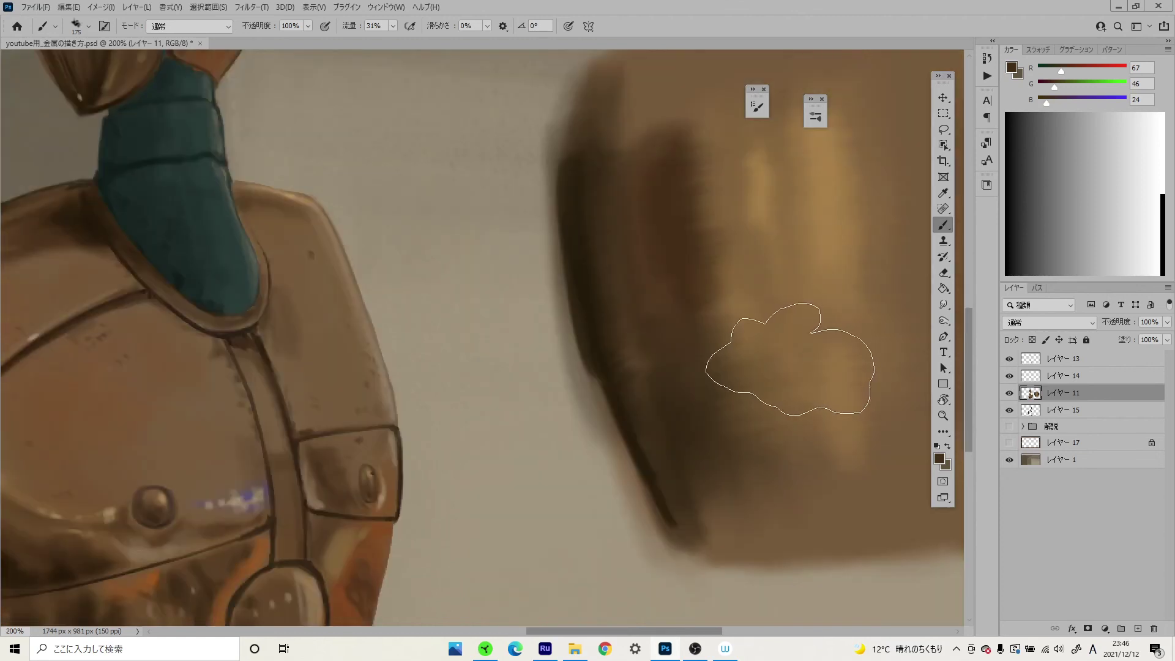
{"action": "key", "text": "ctrl+minus"}
{"action": "key", "text": "bracketleft"}
{"action": "key", "text": "bracketleft"}
{"action": "key", "text": "bracketleft"}
{"action": "key", "text": "bracketleft"}
{"action": "key", "text": "bracketleft"}
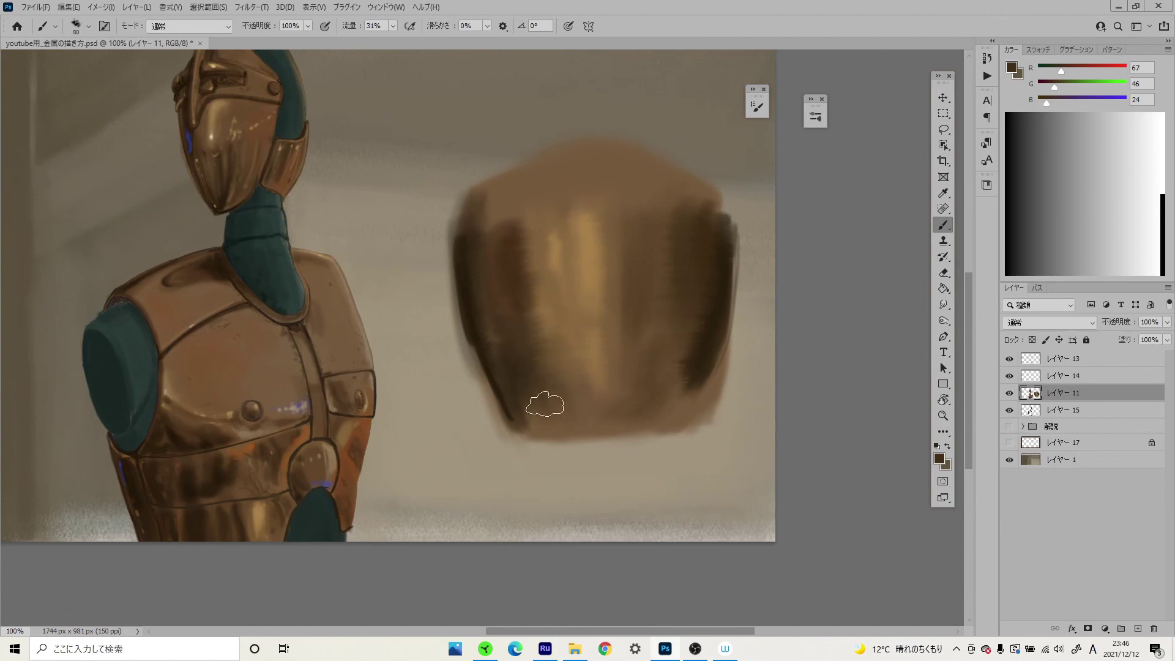
{"action": "key", "text": "ctrl+plus"}
{"action": "key", "text": "bracketleft"}
{"action": "key", "text": "bracketleft"}
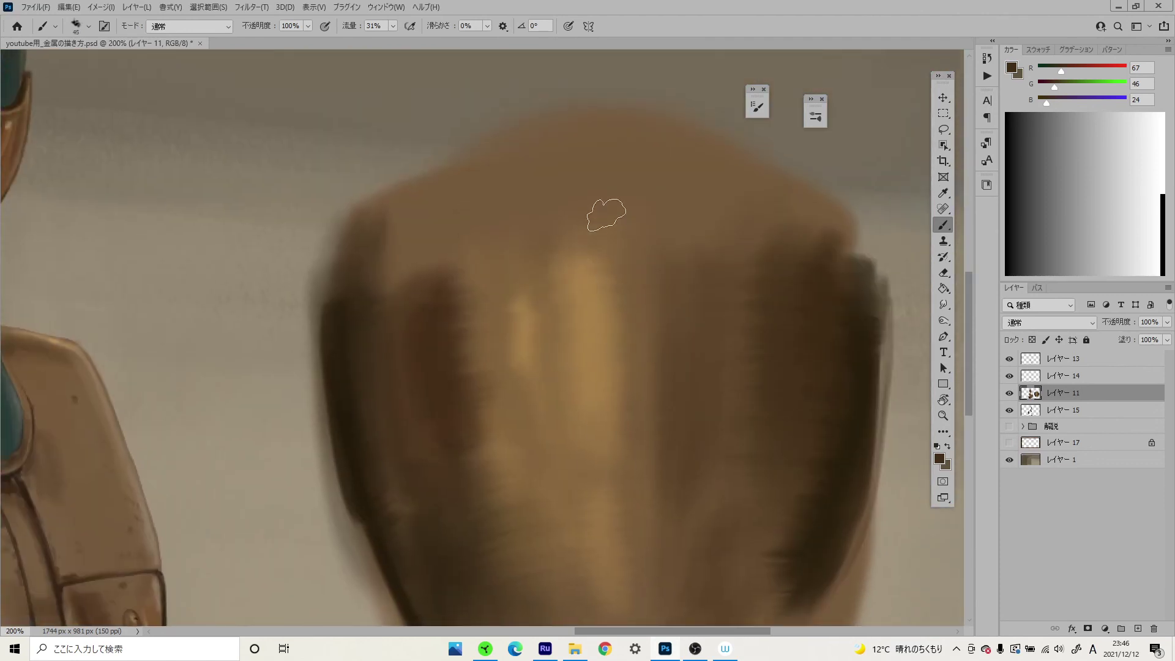
- Paint dark vertical streaks on the pot's top at 40–70 px, then reframe on the robot
{"action": "mouse_move", "coordinate": [662, 221]}
{"action": "left_mouse_down"}
{"action": "mouse_move", "coordinate": [671, 231]}
{"action": "mouse_move", "coordinate": [658, 196]}
{"action": "mouse_move", "coordinate": [674, 192]}
{"action": "mouse_move", "coordinate": [666, 257]}
{"action": "left_mouse_up"}
{"action": "key", "text": "bracketright"}
{"action": "key", "text": "bracketright"}
{"action": "key", "text": "bracketright"}
{"action": "mouse_move", "coordinate": [546, 188]}
{"action": "left_mouse_down"}
{"action": "mouse_move", "coordinate": [485, 275]}
{"action": "mouse_move", "coordinate": [440, 254]}
{"action": "left_mouse_up"}
{"action": "key", "text": "bracketleft"}
{"action": "key", "text": "bracketleft"}
{"action": "key", "text": "bracketleft"}
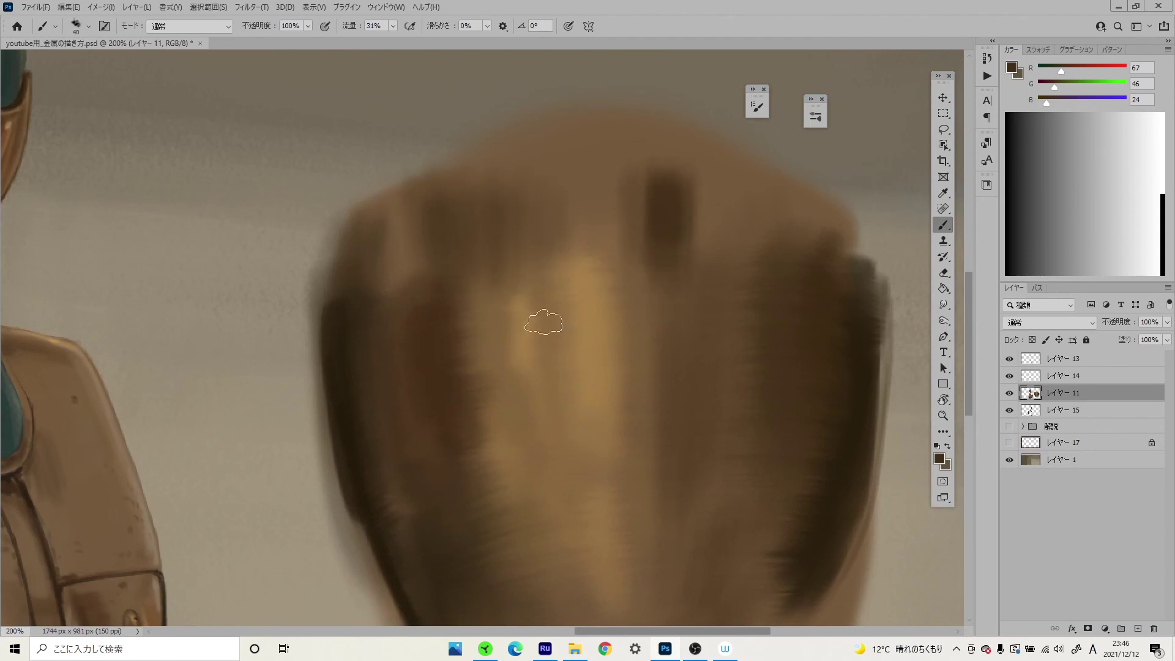
{"action": "key", "text": "ctrl+minus"}
{"action": "key", "text": "ctrl+minus"}
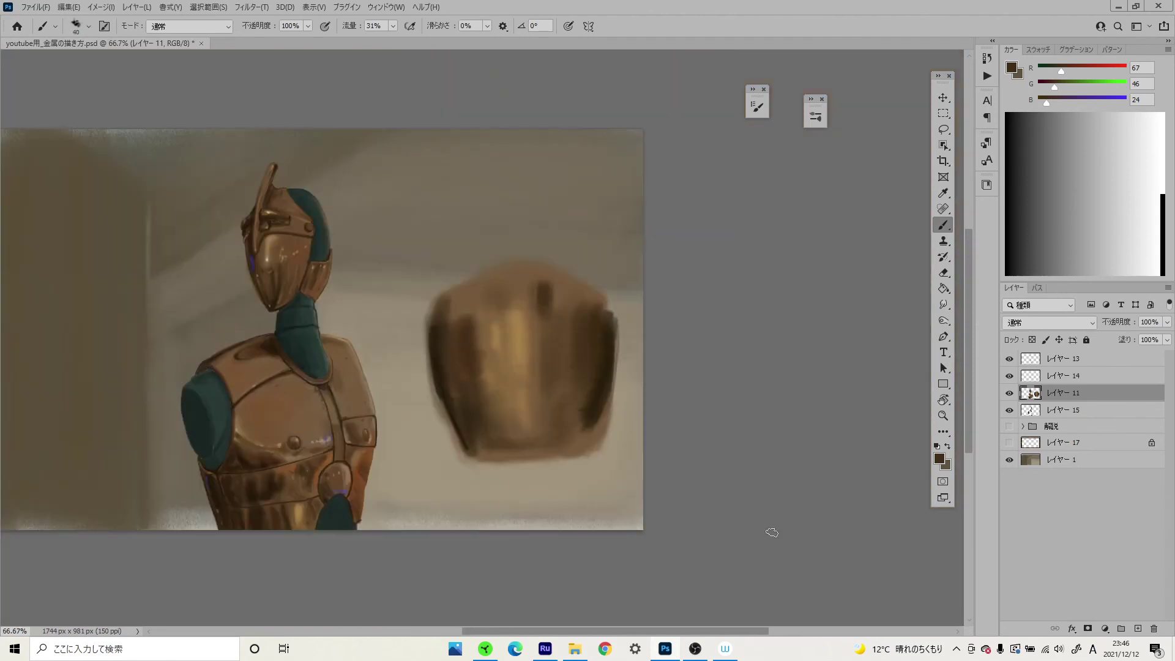
{"action": "key", "text": "ctrl+plus"}
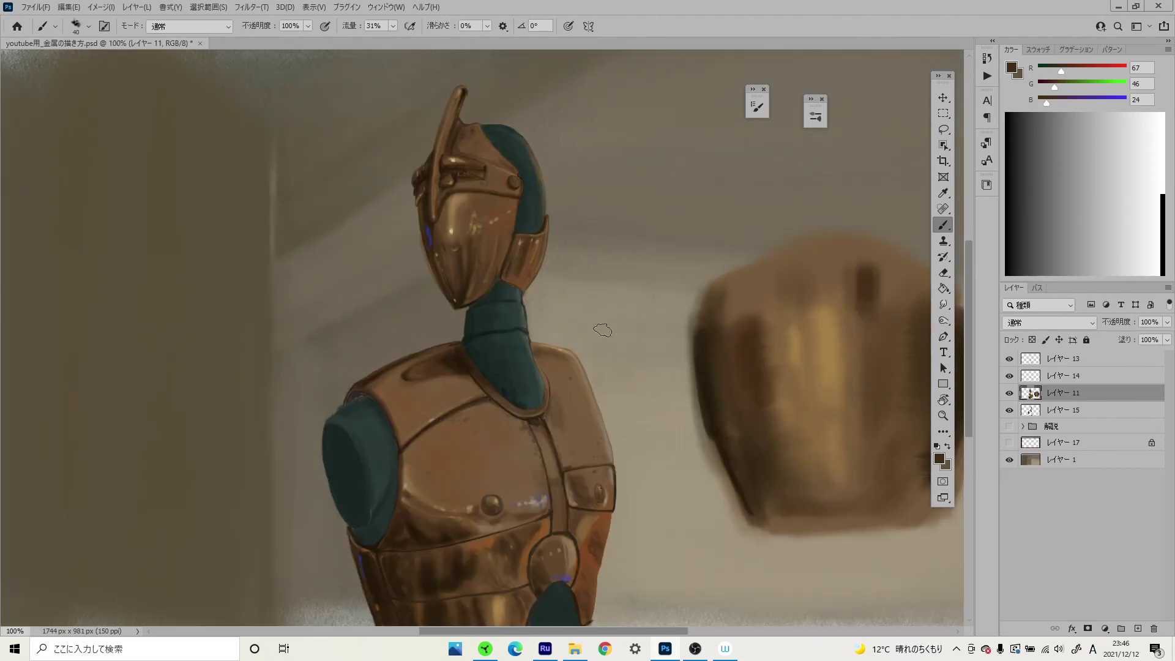
{"action": "left_click_drag", "start_coordinate": [603, 329], "coordinate": [490, 292]}
{"action": "right_click", "coordinate": [676, 245]}
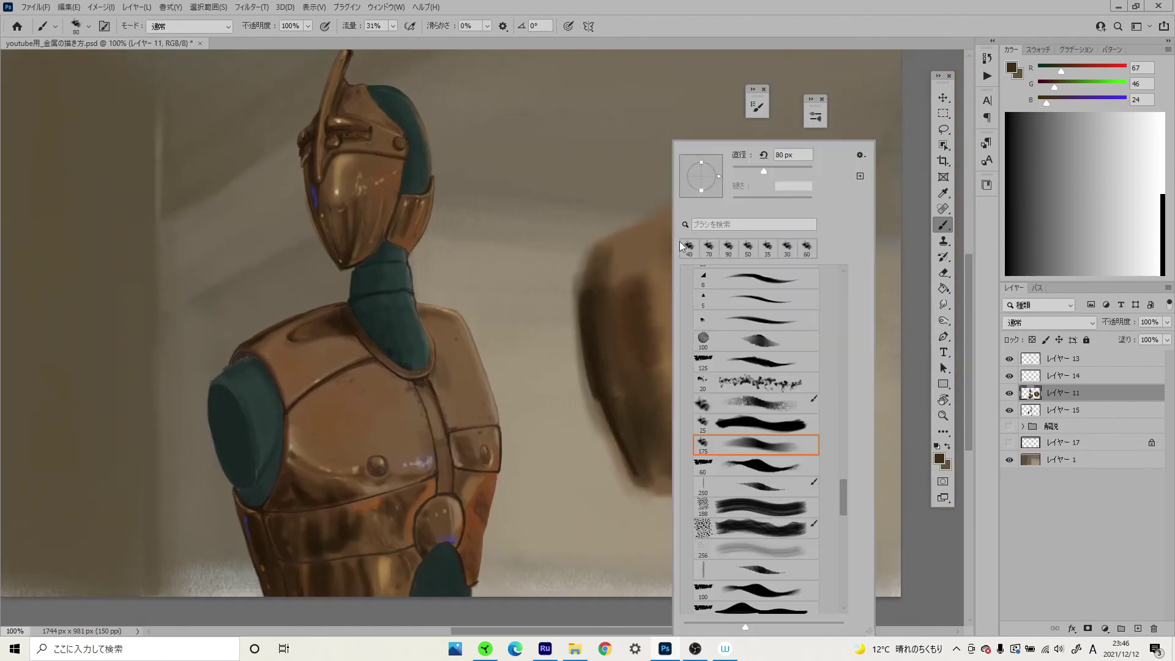